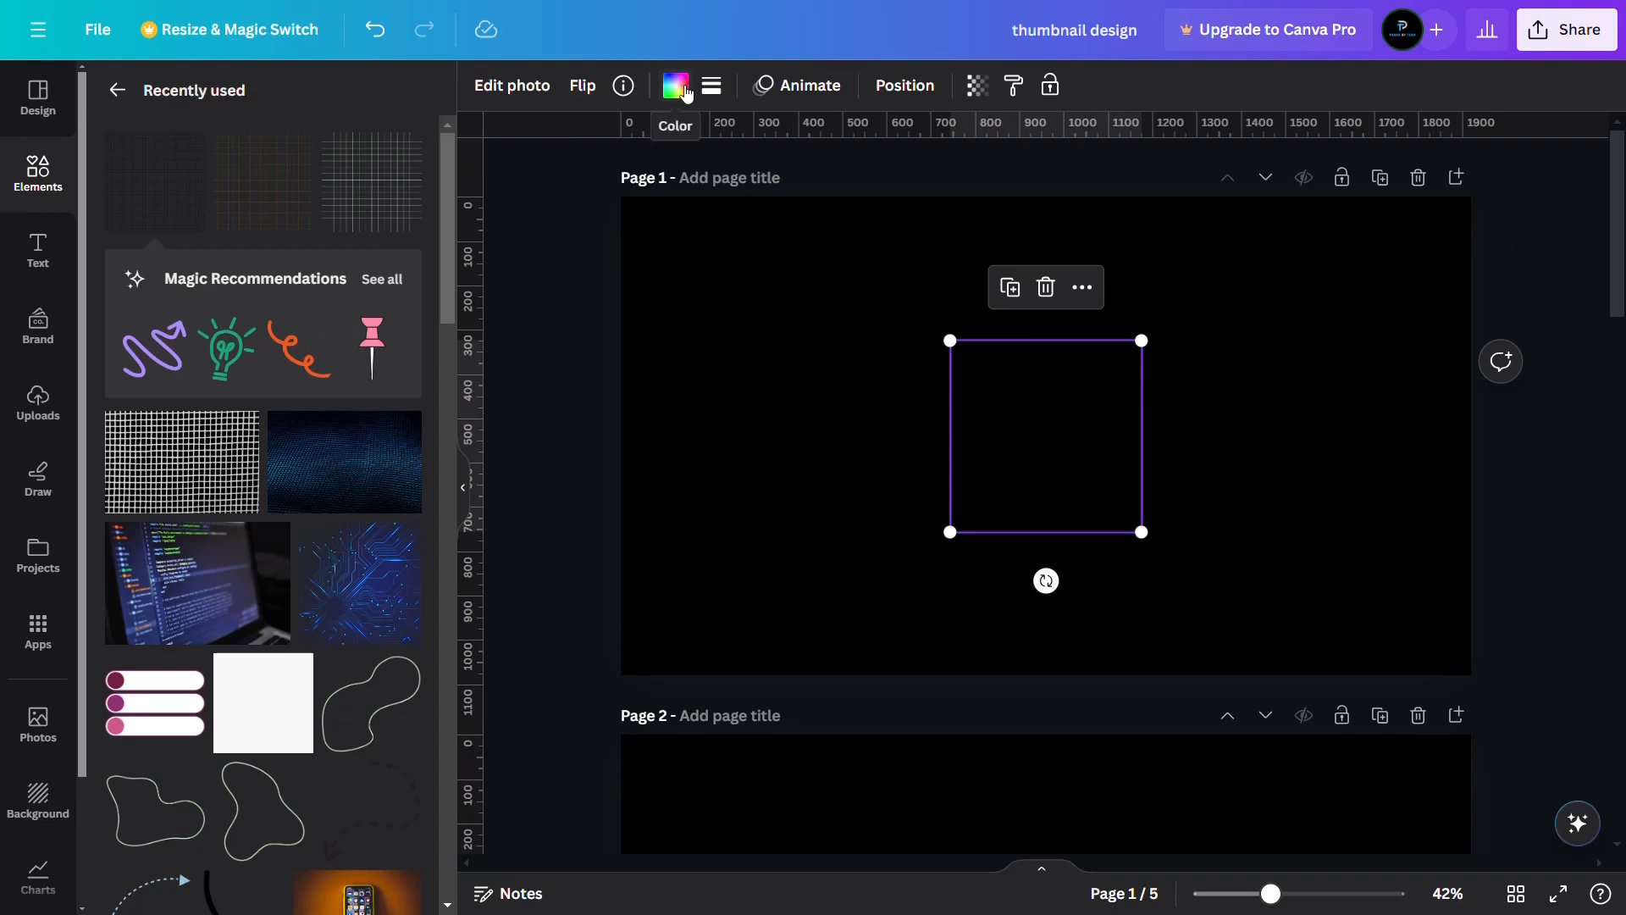
Recolor the grid element dark blue and cover all of page 1 with it, enlarged, plus a second copy beside it
click(683, 88)
click(231, 219)
drag(1066, 395, 1369, 265)
drag(1294, 395, 898, 903)
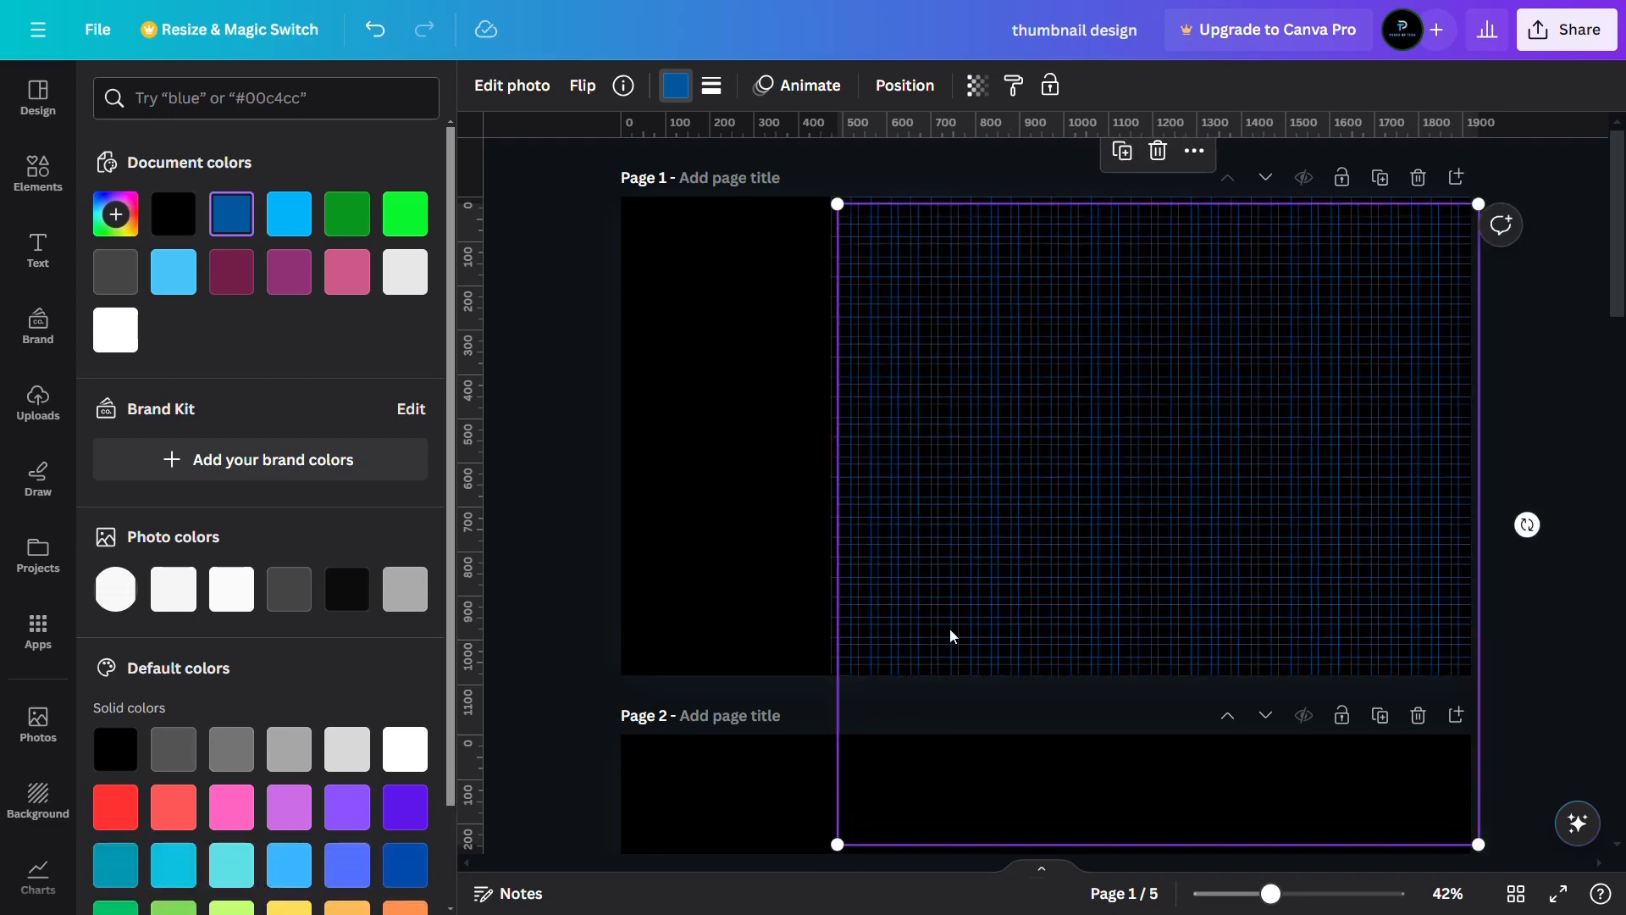
drag(951, 635, 348, 569)
click(925, 182)
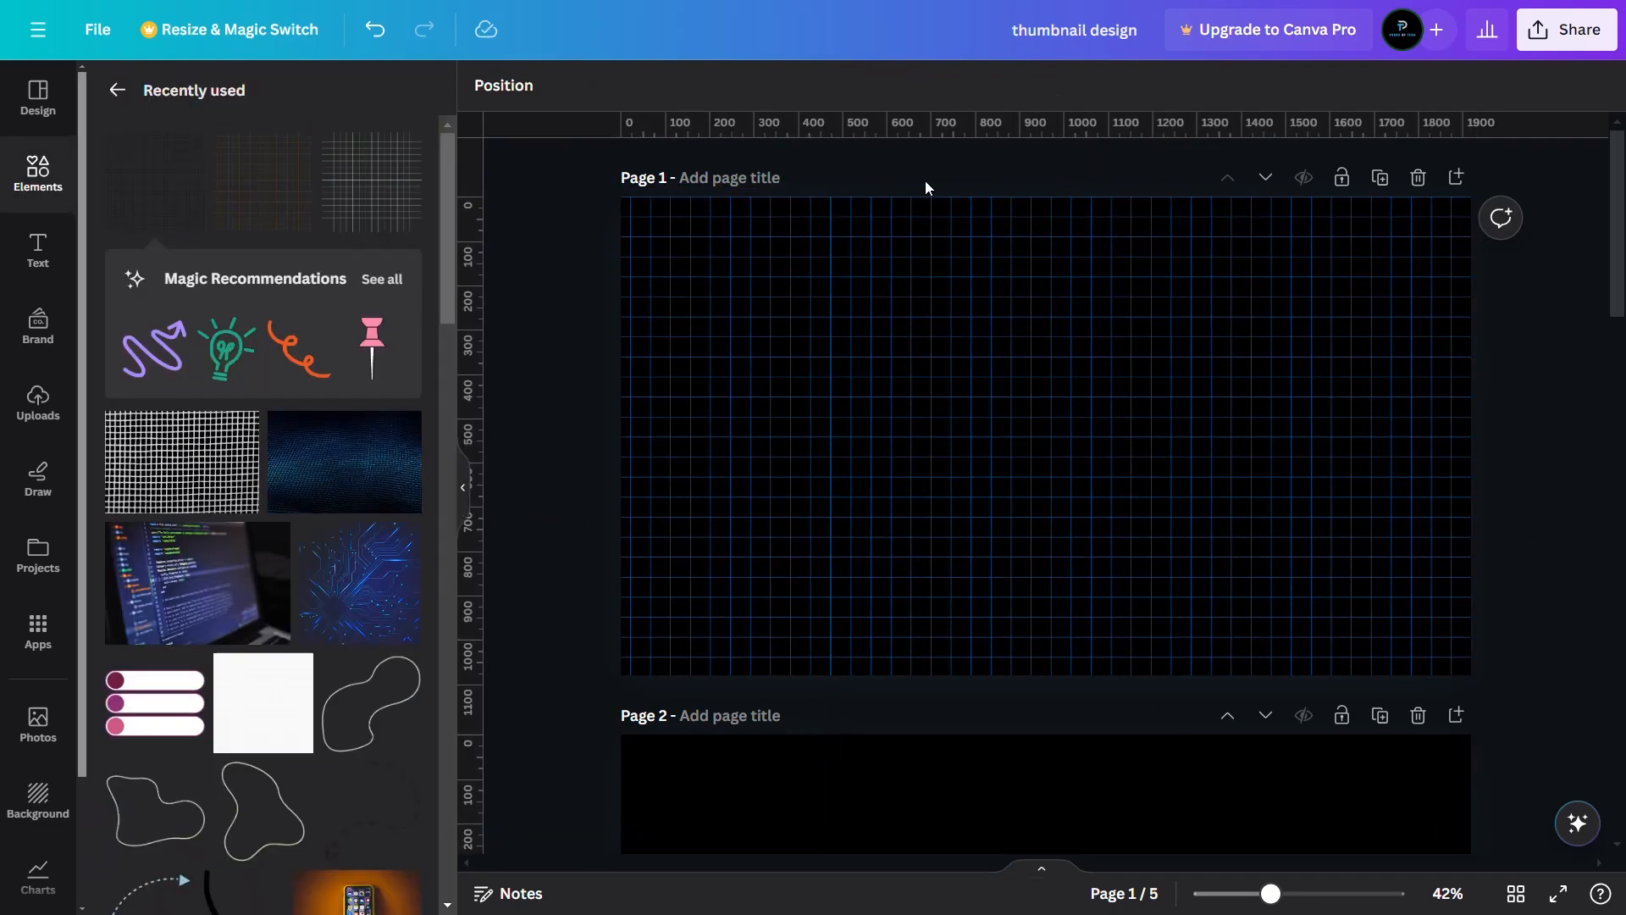
Lock both blue grid elements on page 1 in place
click(737, 282)
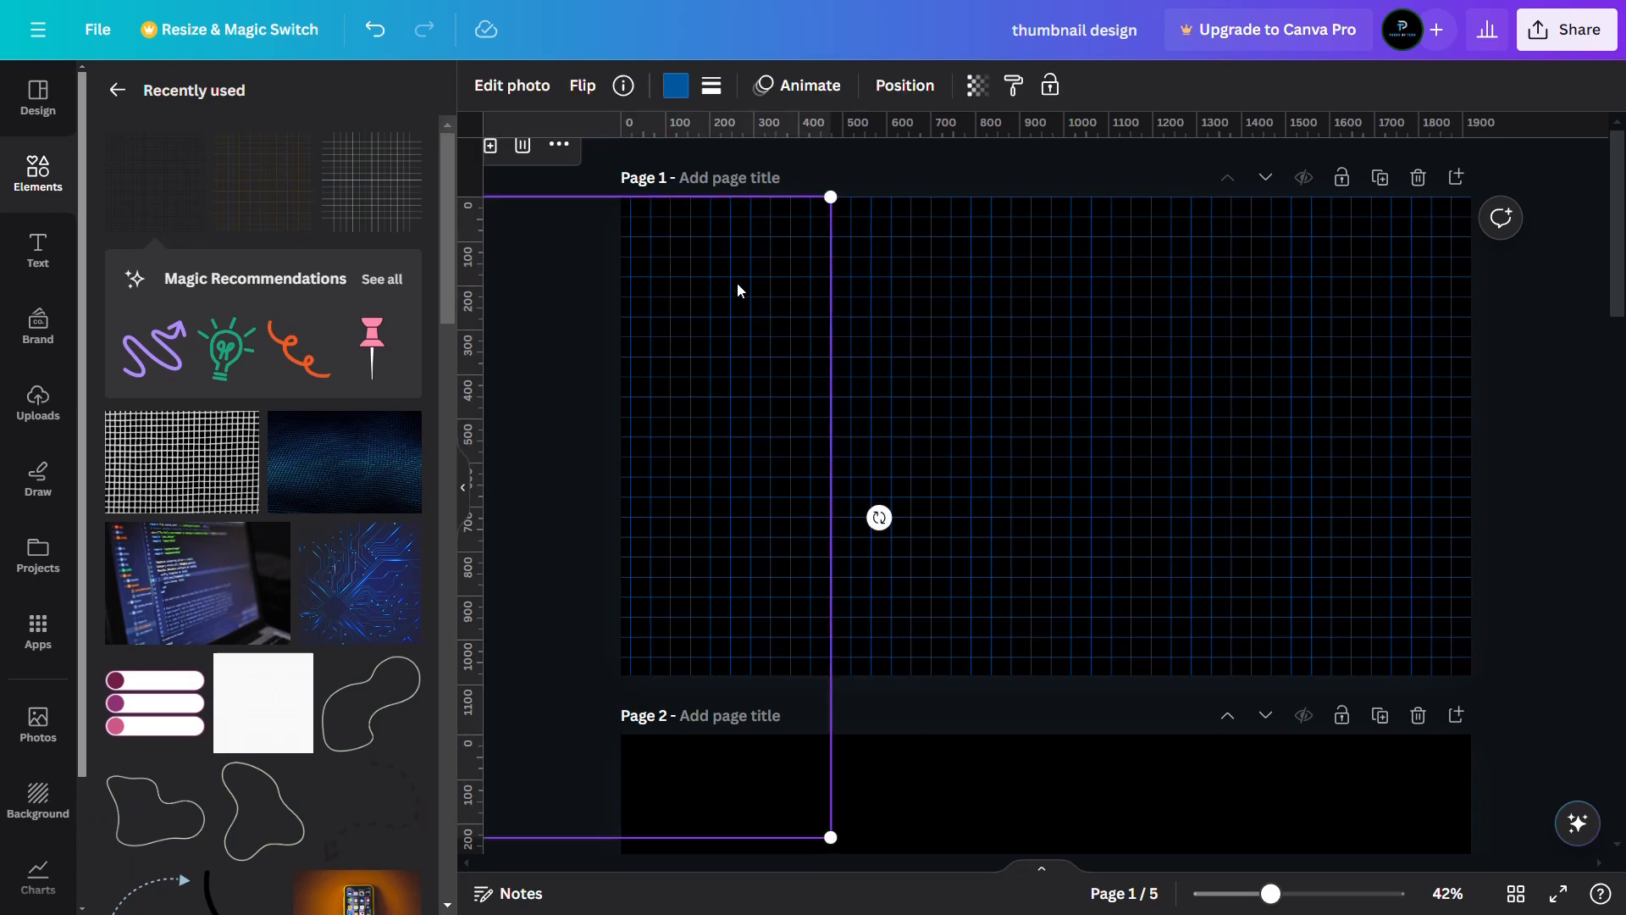
click(882, 169)
drag(556, 200, 899, 371)
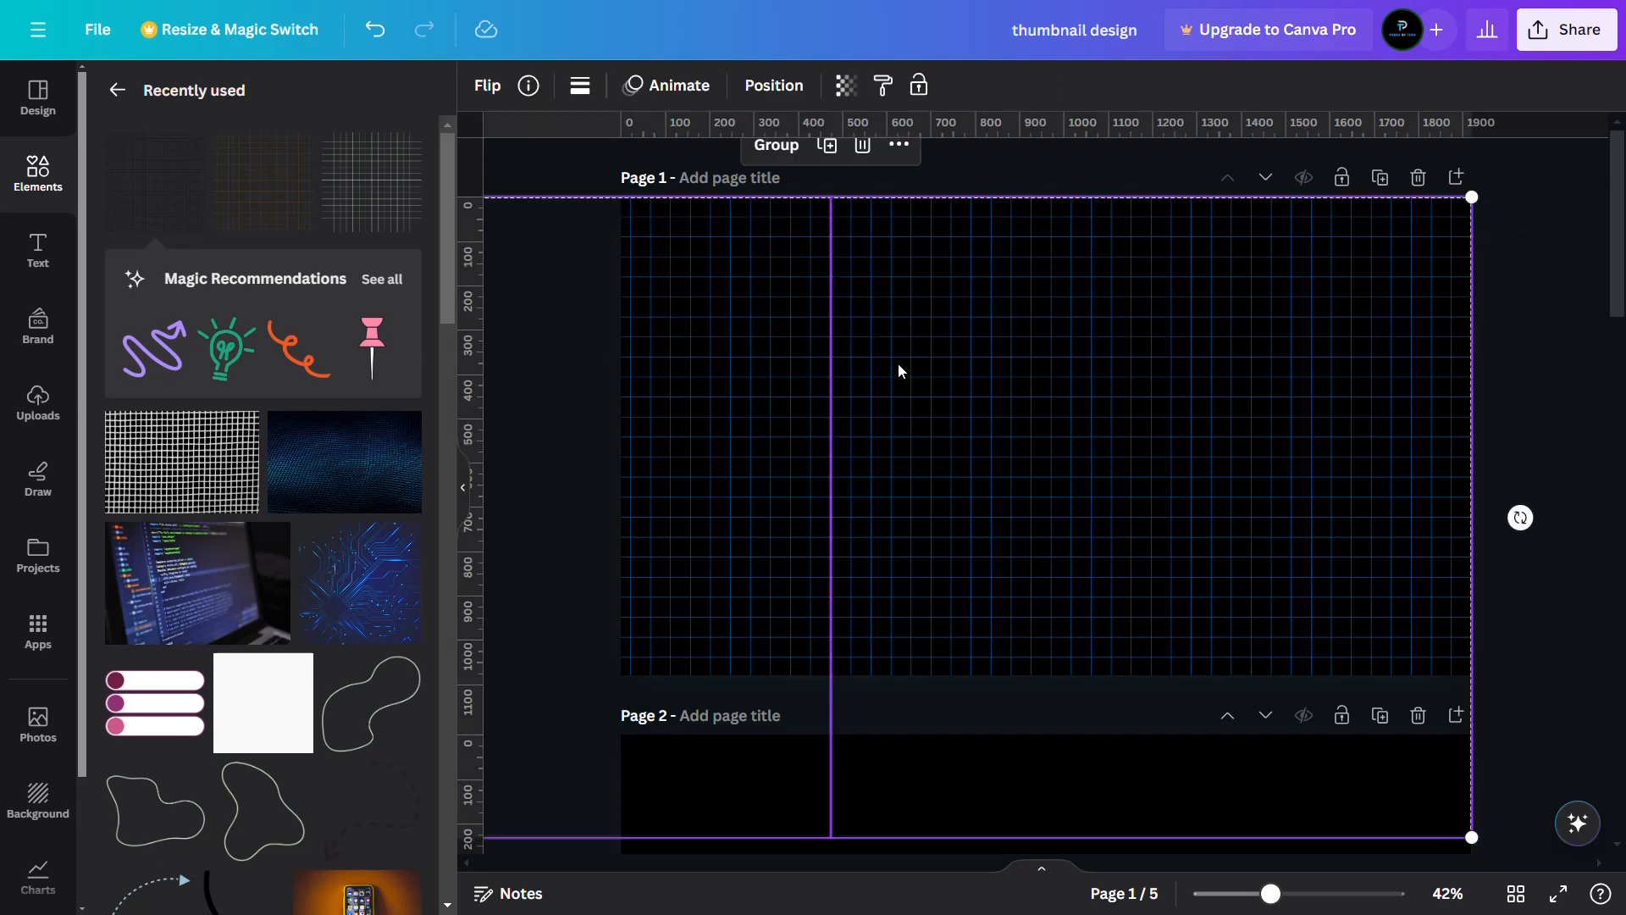
click(919, 85)
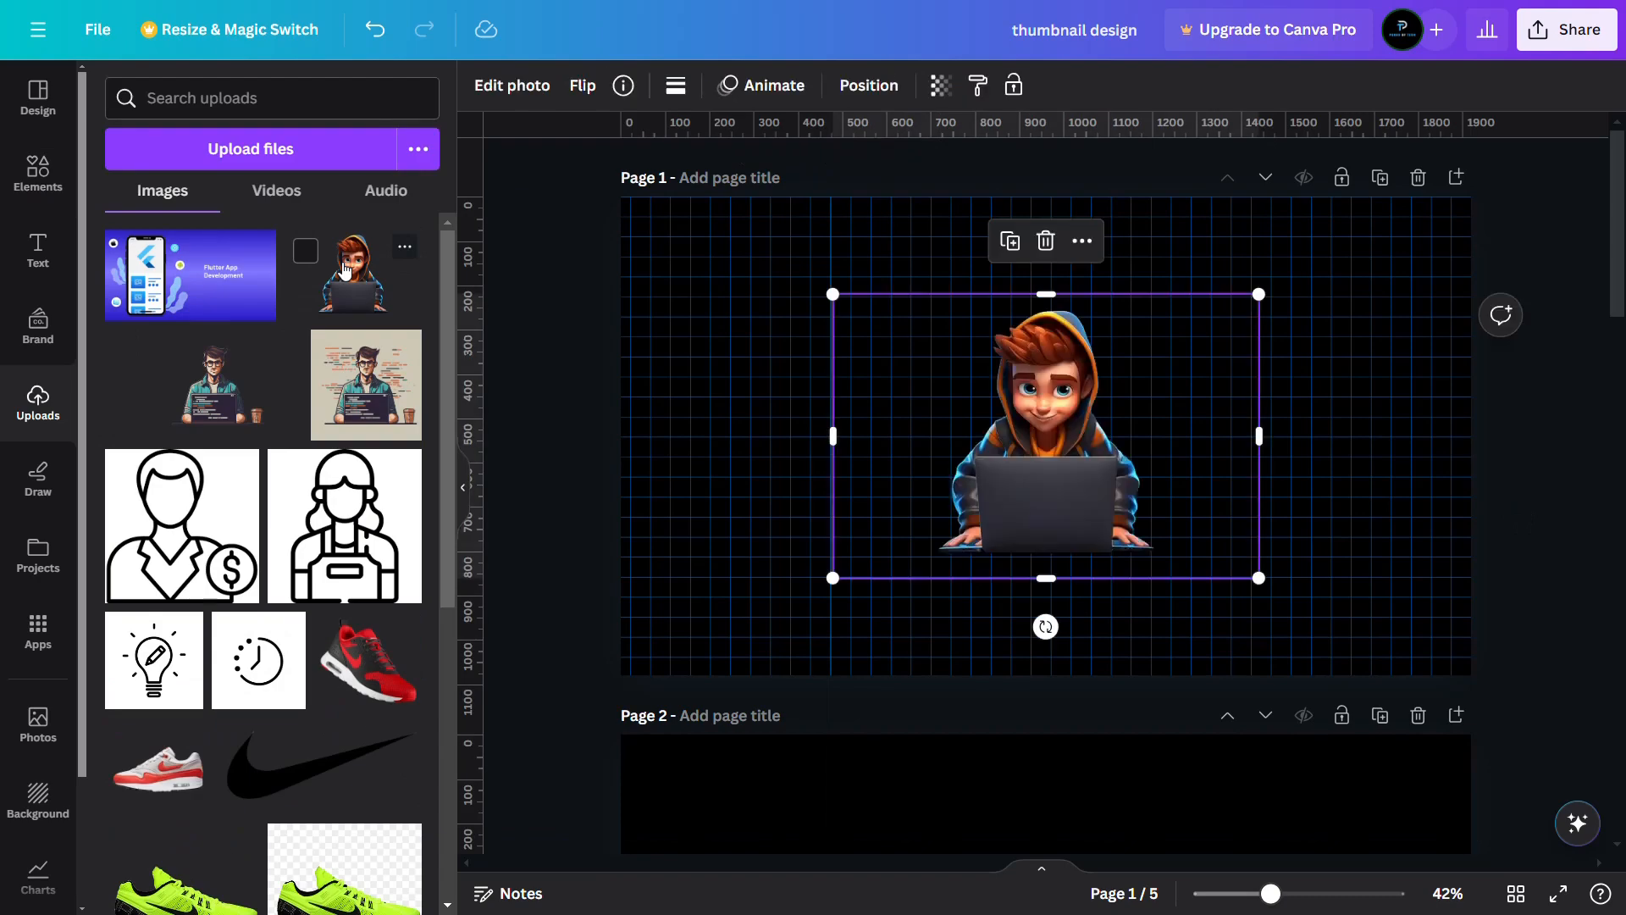
Move the hooded coder image to the right half of page 1 and crop its sides closer to the figure
drag(1050, 418, 1230, 430)
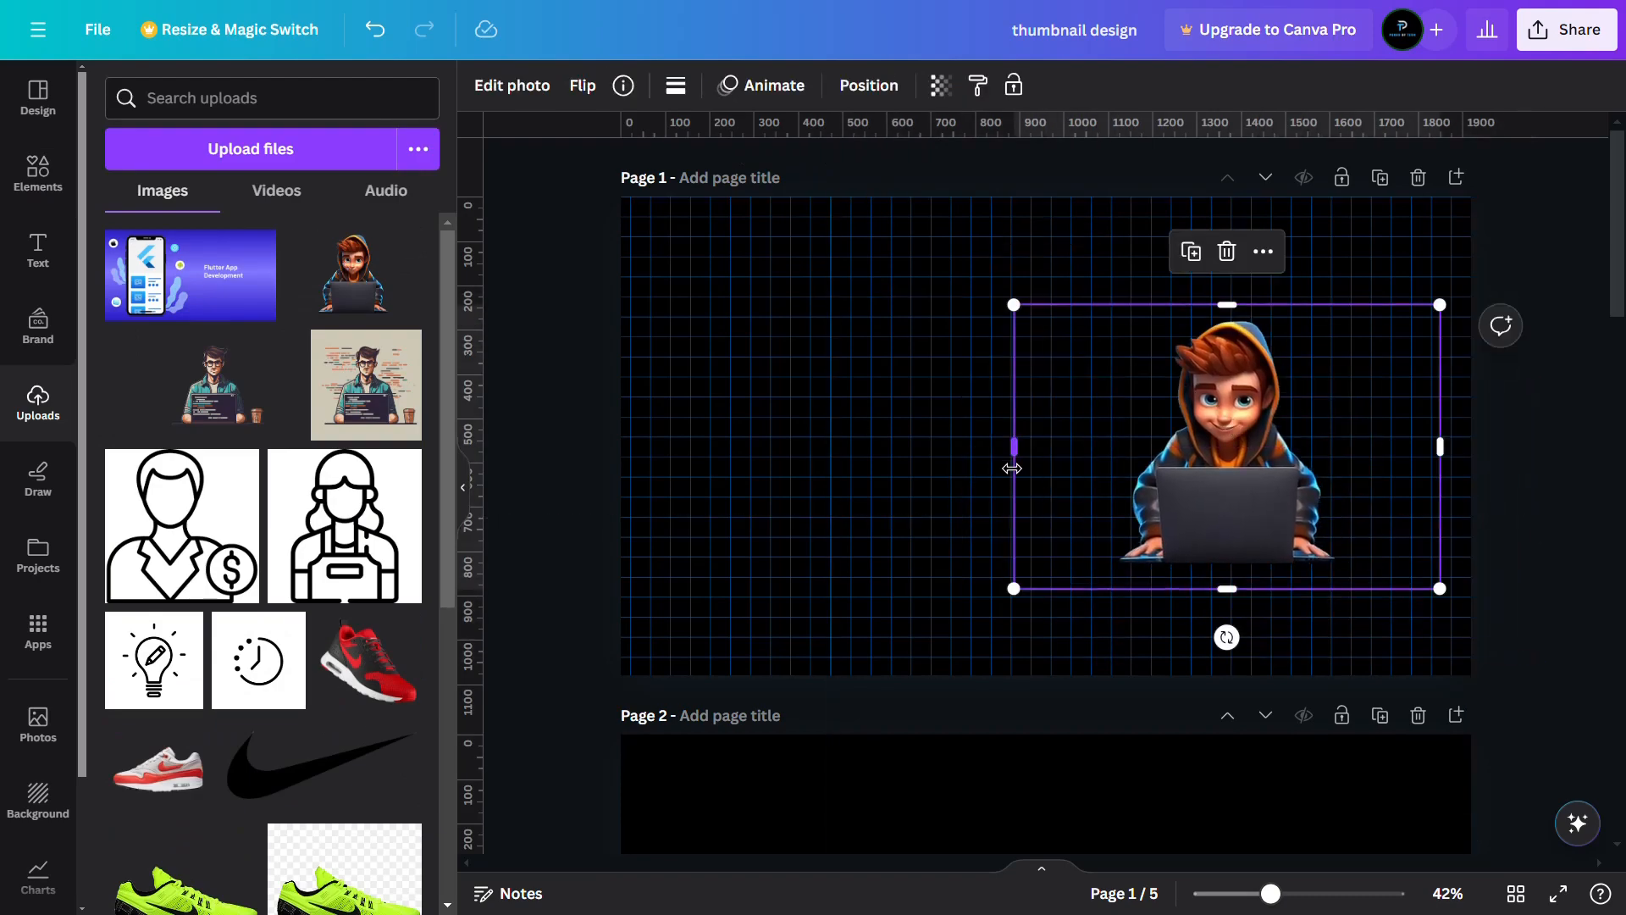
drag(1014, 447, 1150, 457)
drag(1447, 435, 1347, 443)
drag(1150, 447, 1097, 447)
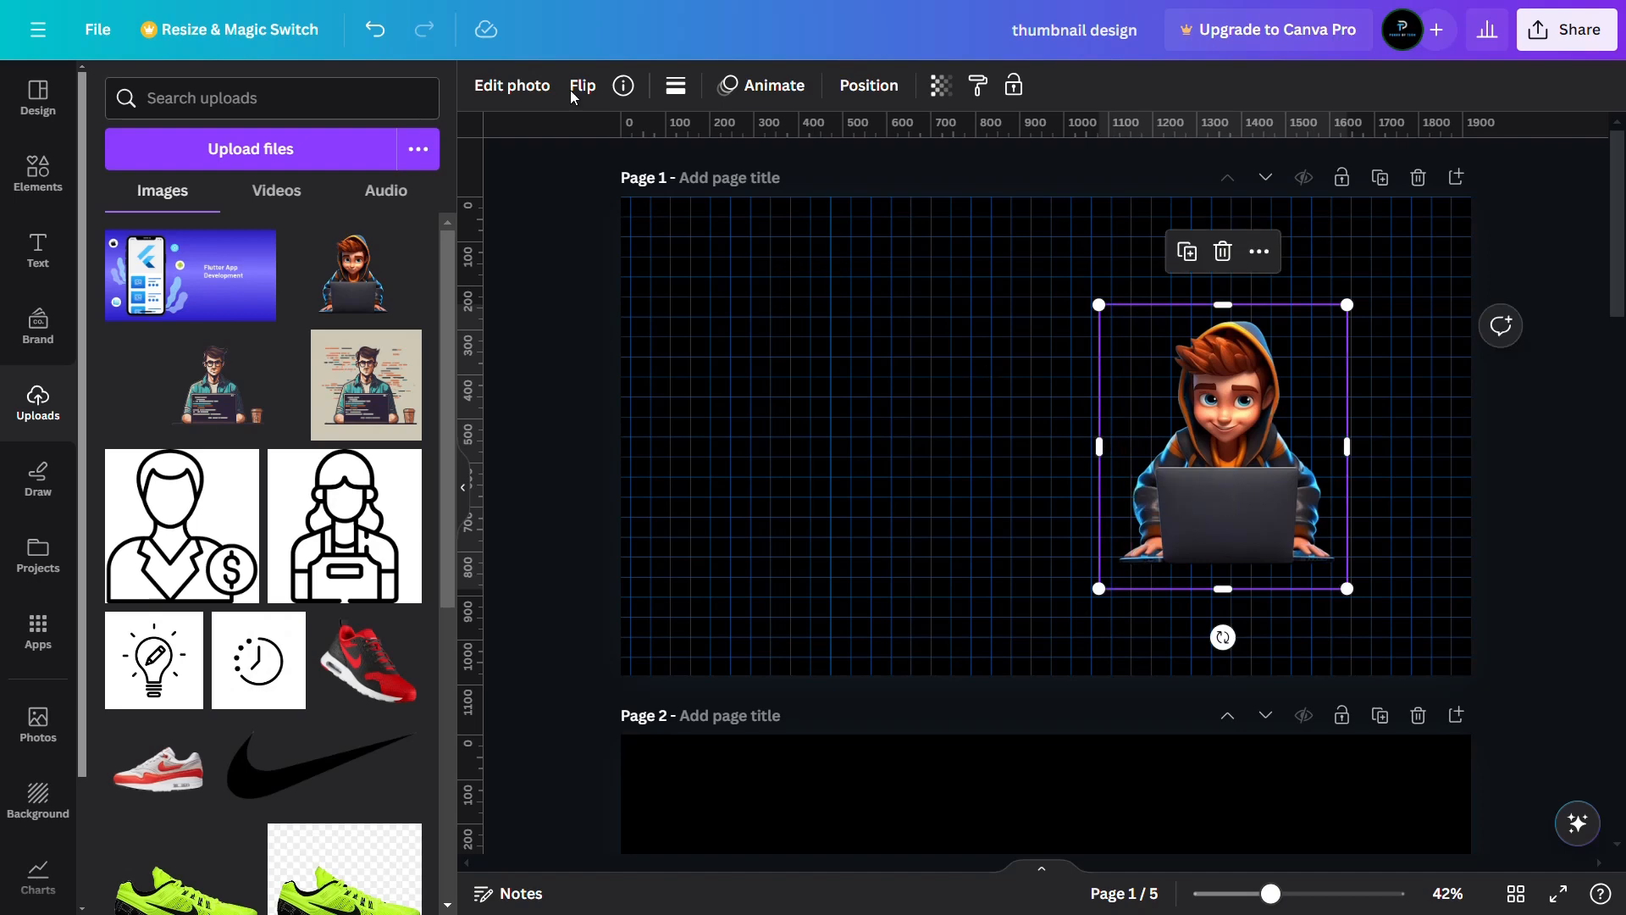
Apply a Glow shadow to the hooded coder image in light lavender #B6B3E8
click(496, 85)
click(146, 764)
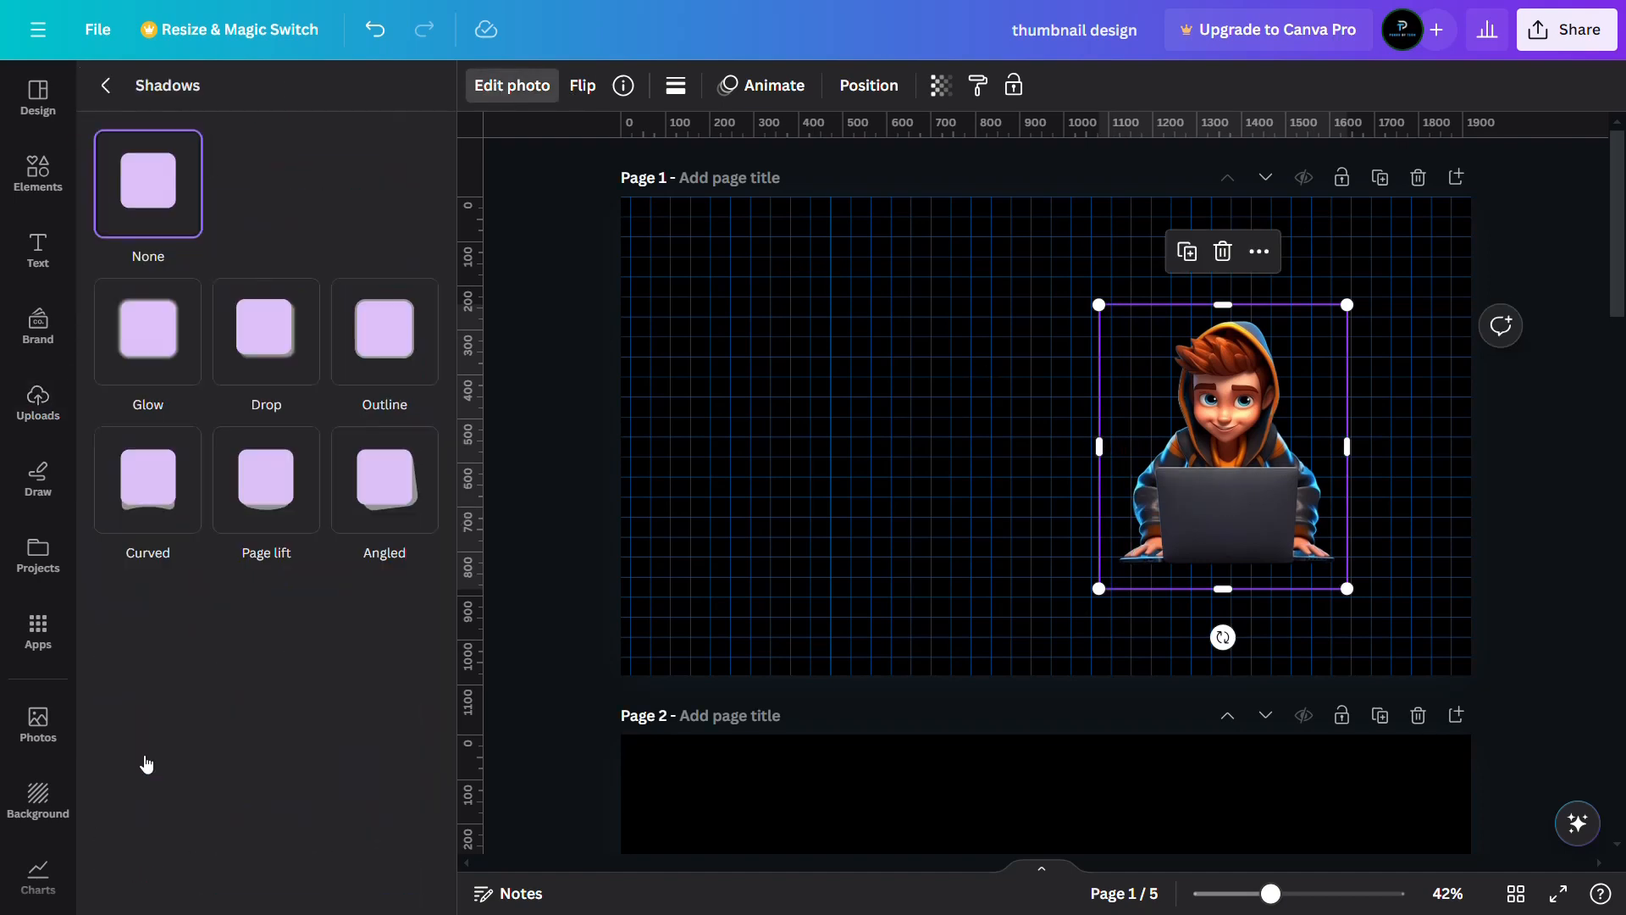
click(166, 335)
scroll(207, 675, down, 3)
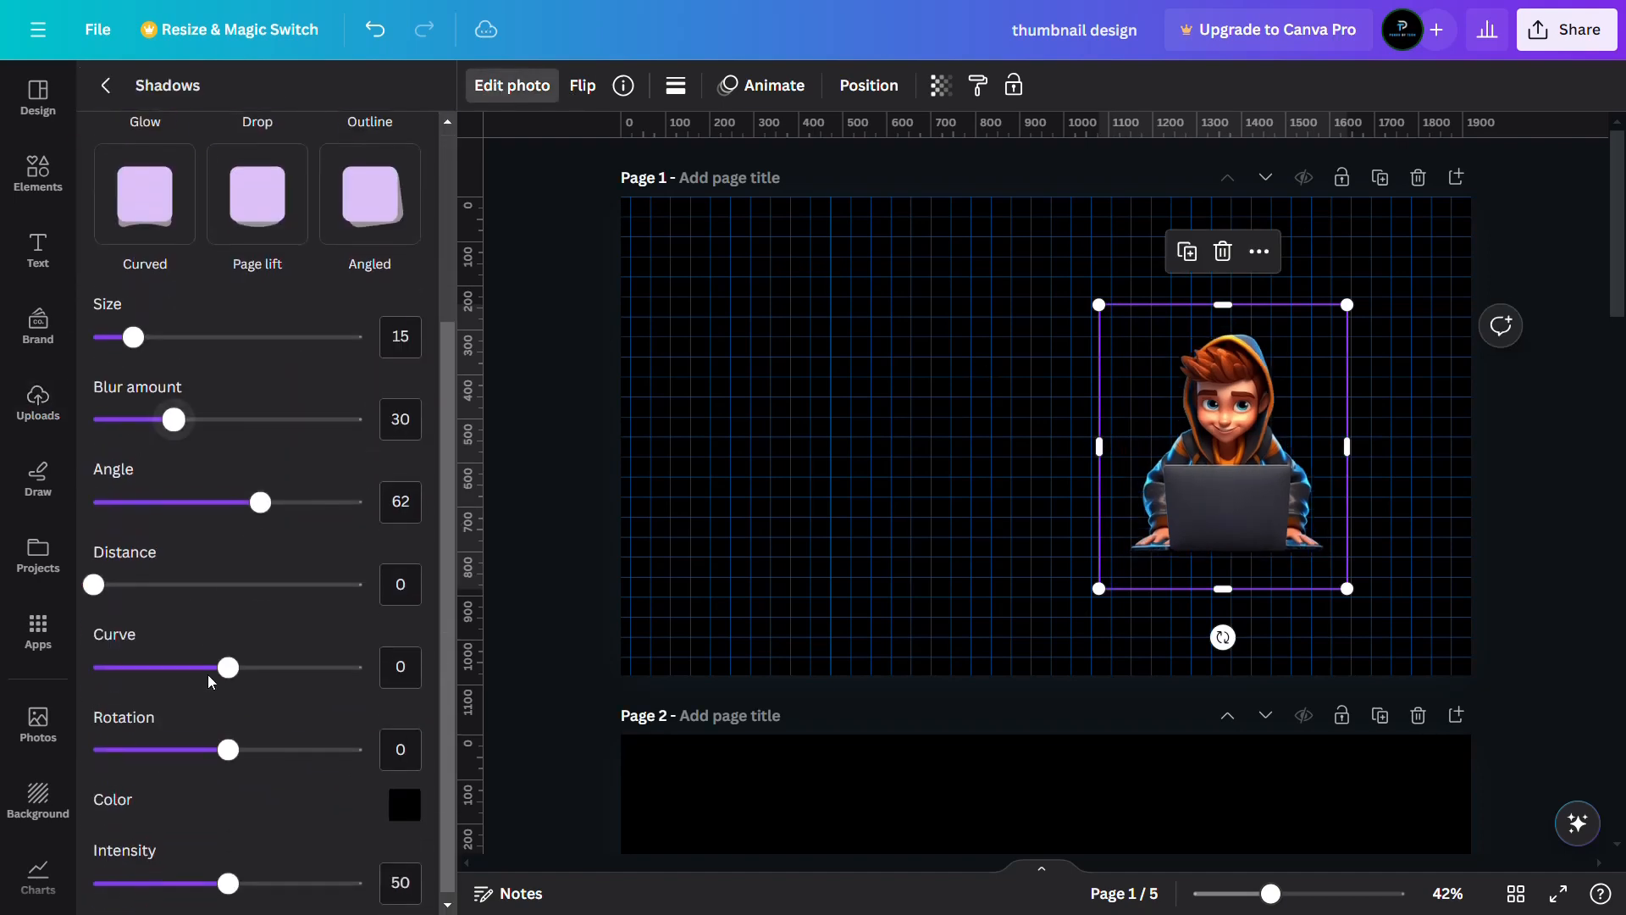
click(404, 798)
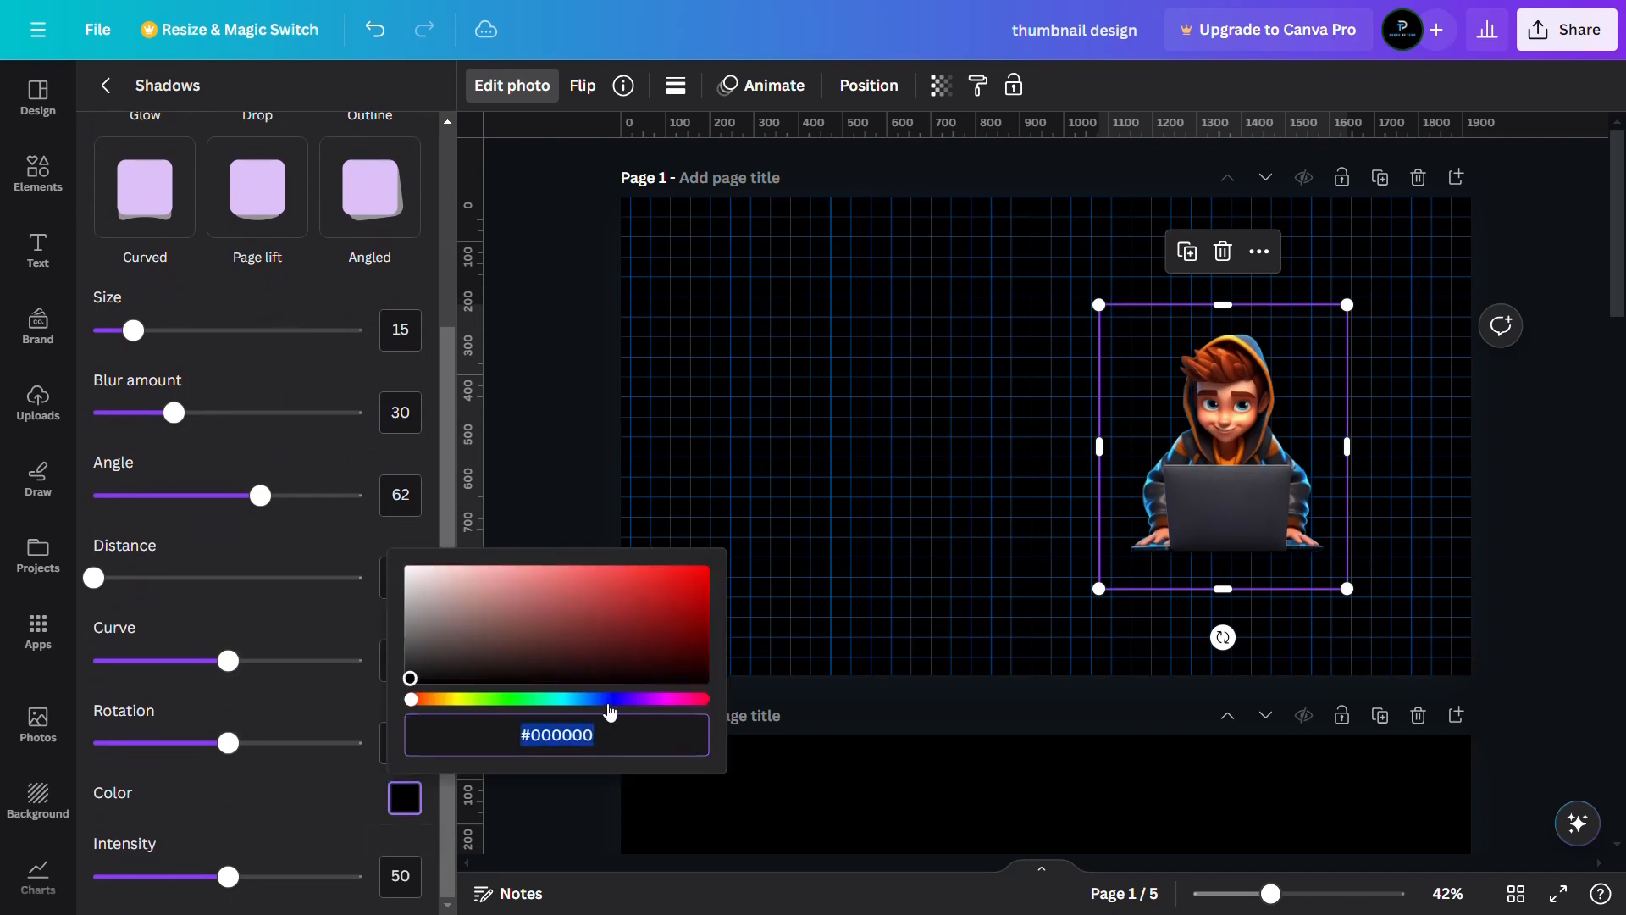
click(608, 700)
click(475, 579)
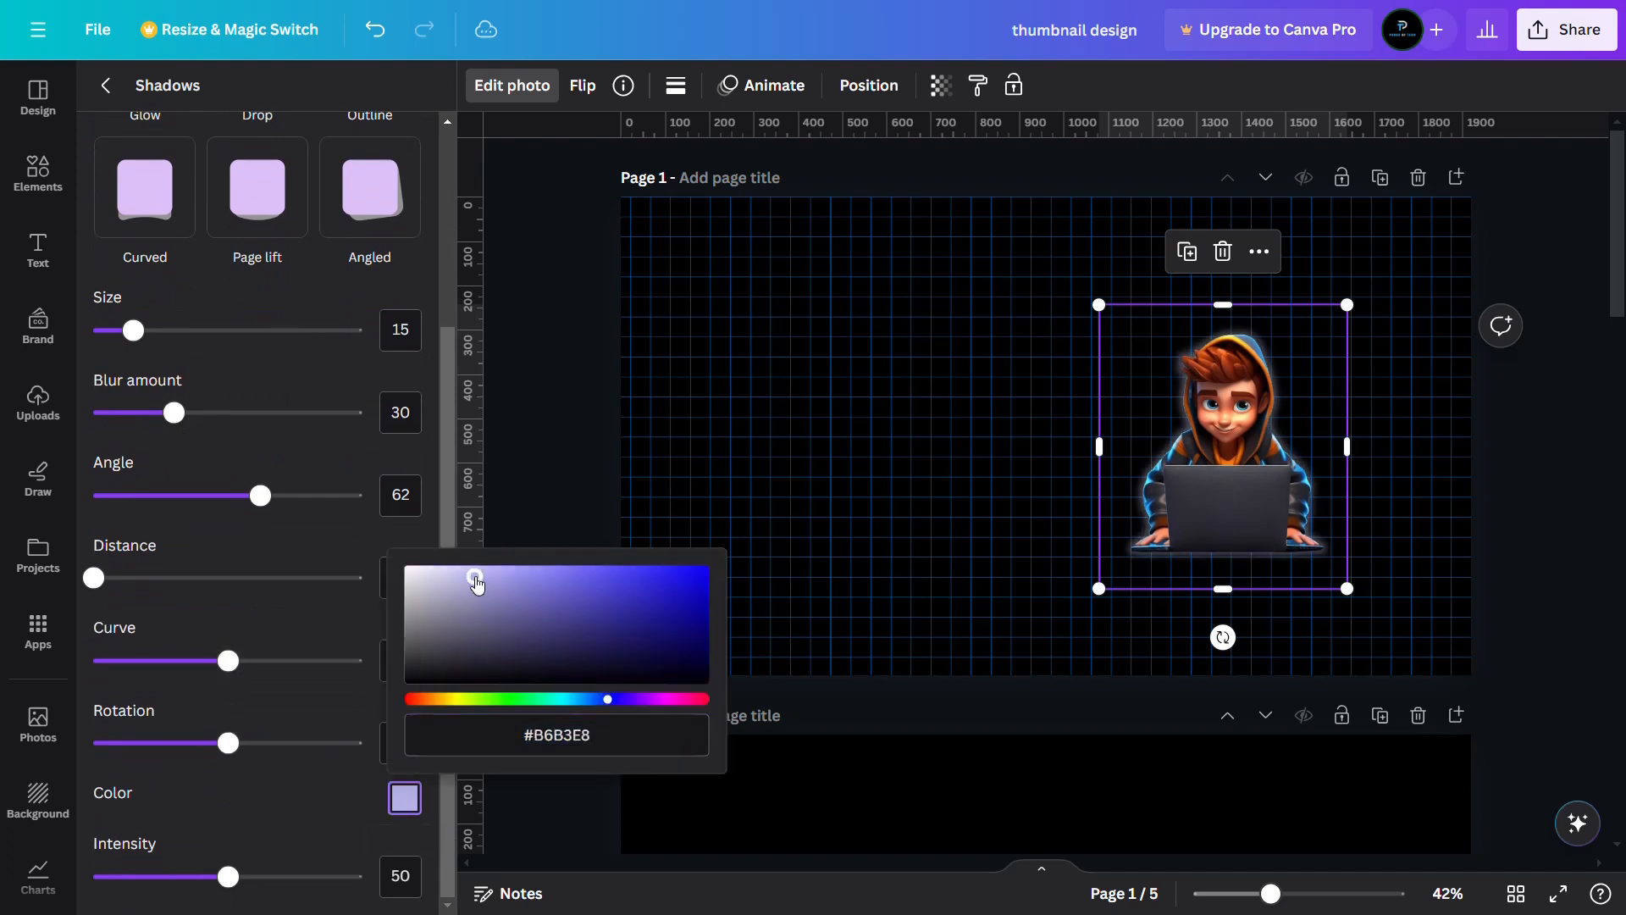
click(540, 328)
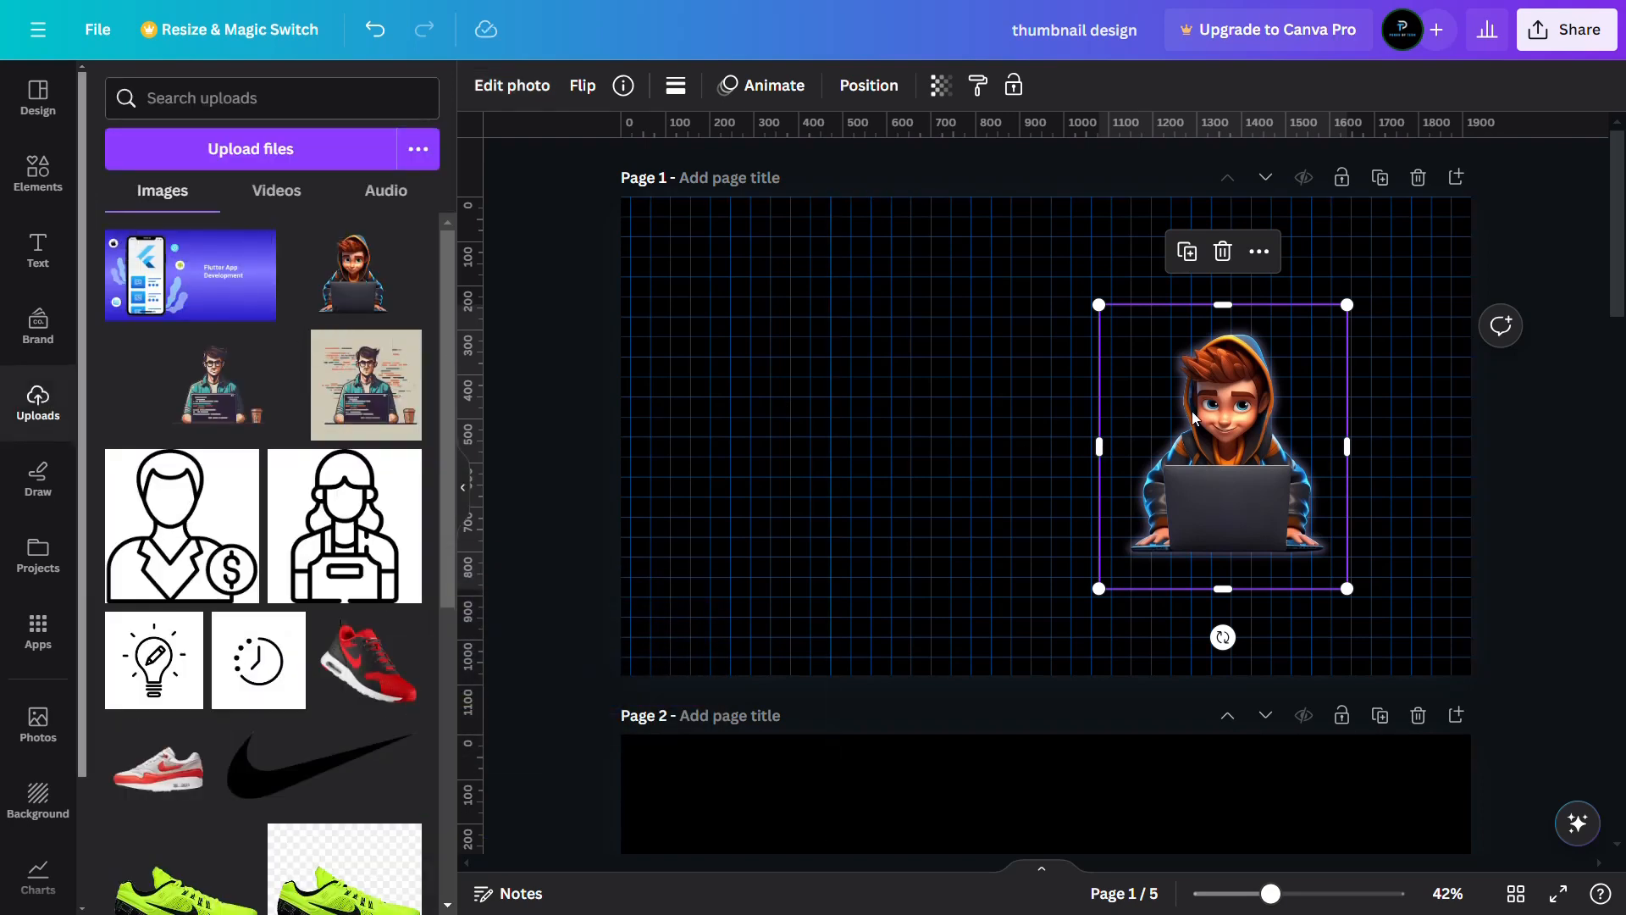
Enlarge the hooded coder image and place it in the lower right of page 1, with the laptop near the bottom edge
drag(1116, 590, 940, 653)
drag(1192, 531, 1266, 471)
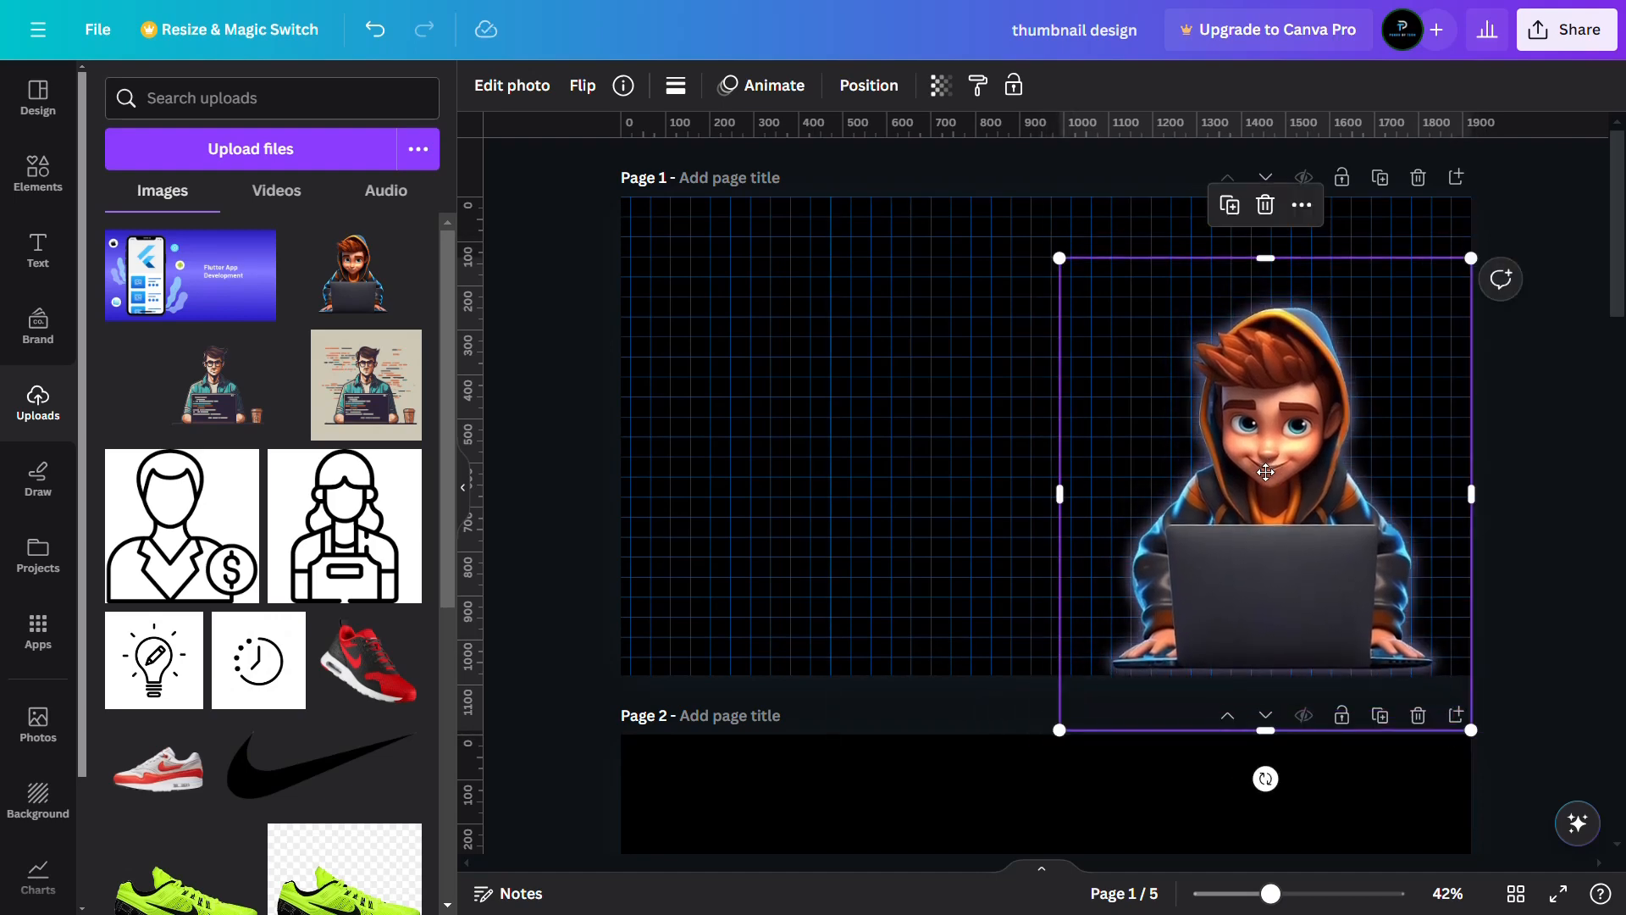
drag(1264, 259, 1268, 237)
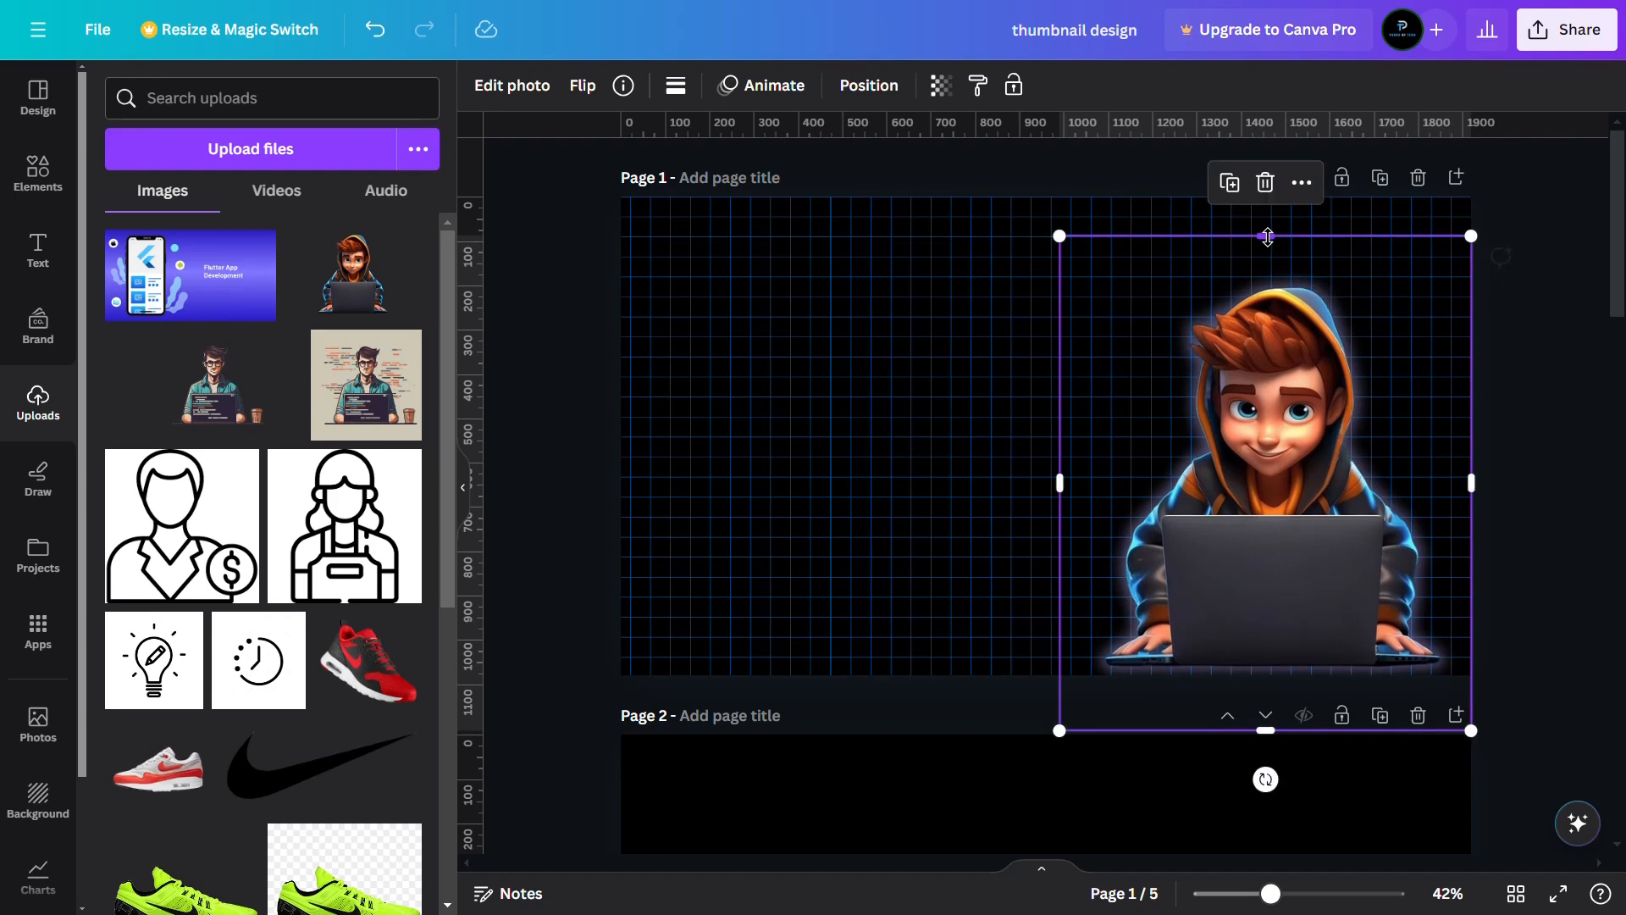
Add the heading 'FLUTTER' in the upper left of page 1 at font size 108
click(34, 259)
click(215, 349)
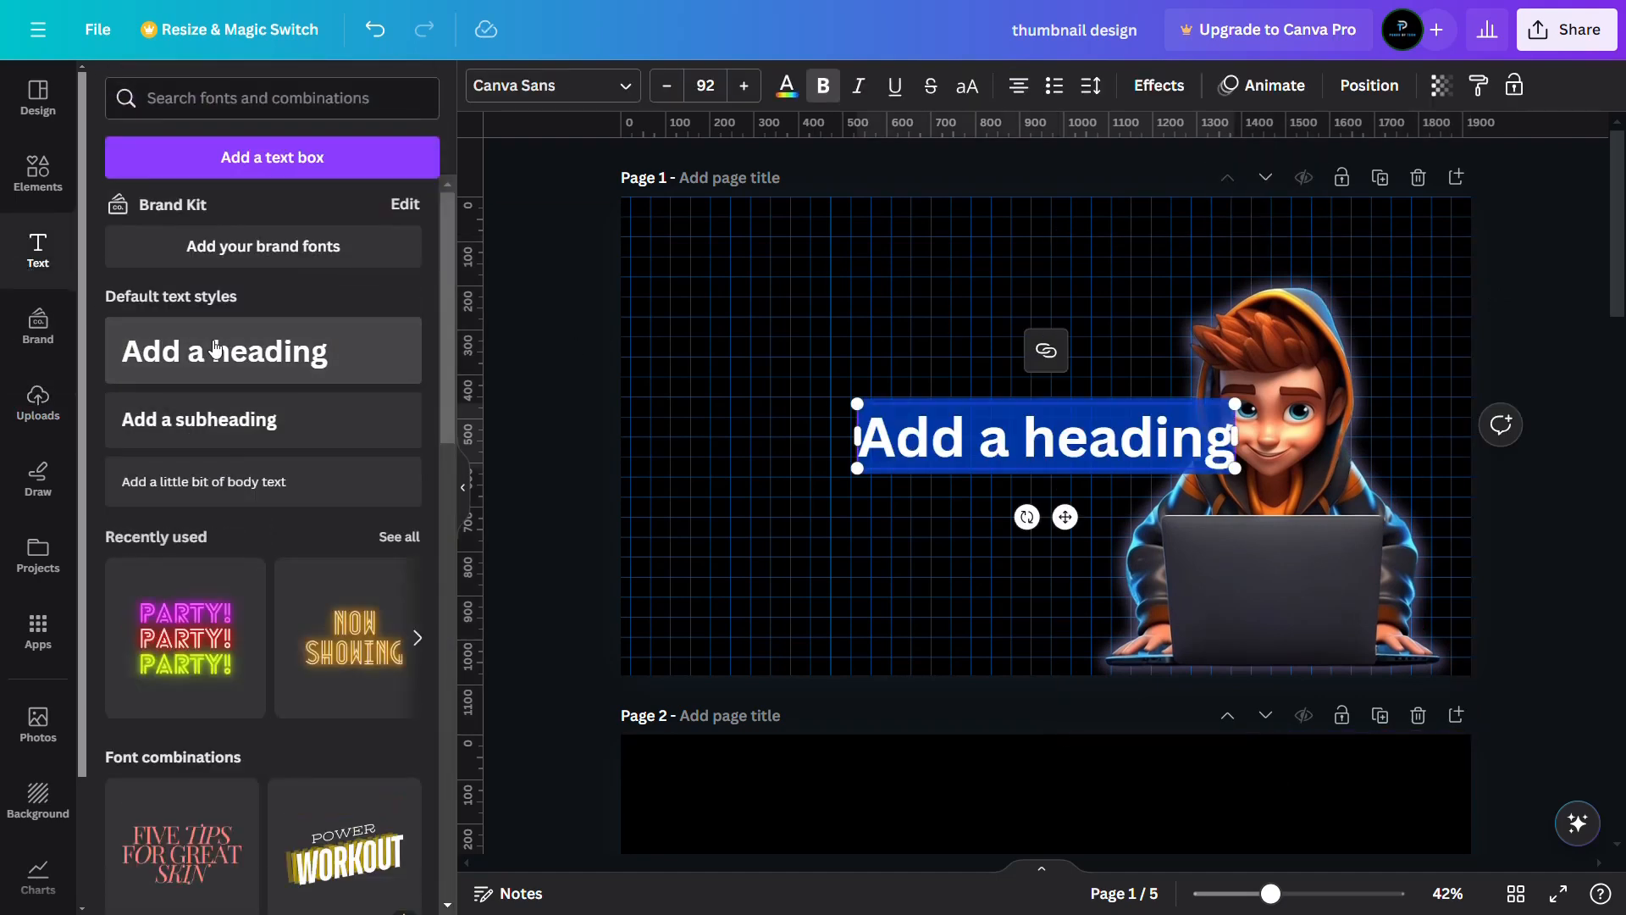
text(FLUTTER)
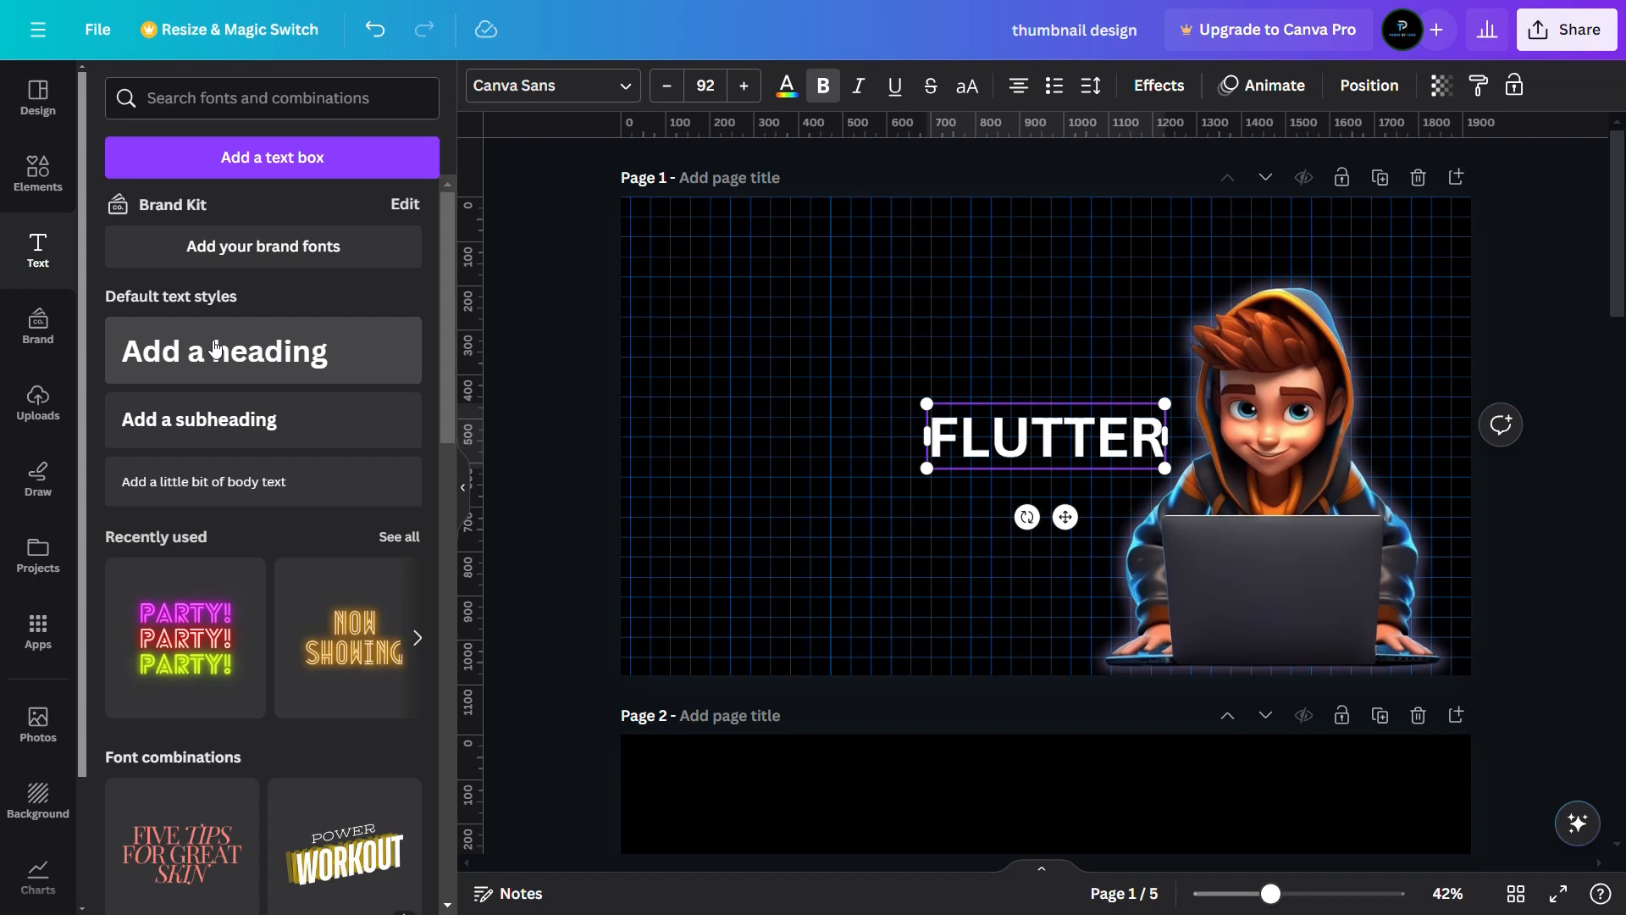
drag(1065, 517, 842, 334)
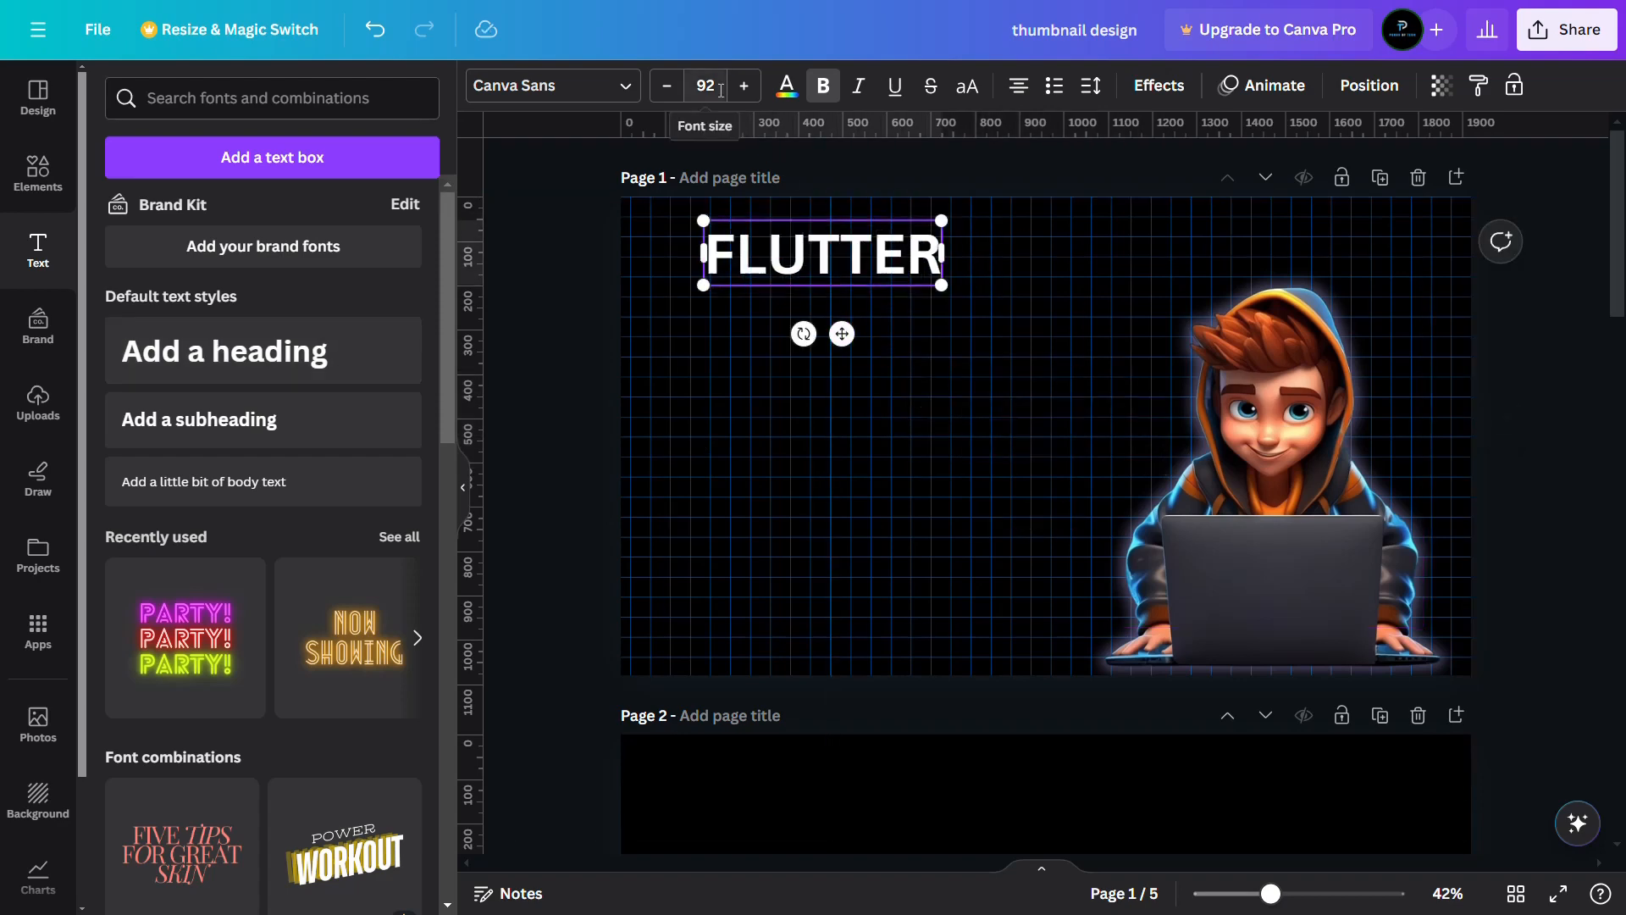
click(721, 90)
text(108)
key(Return)
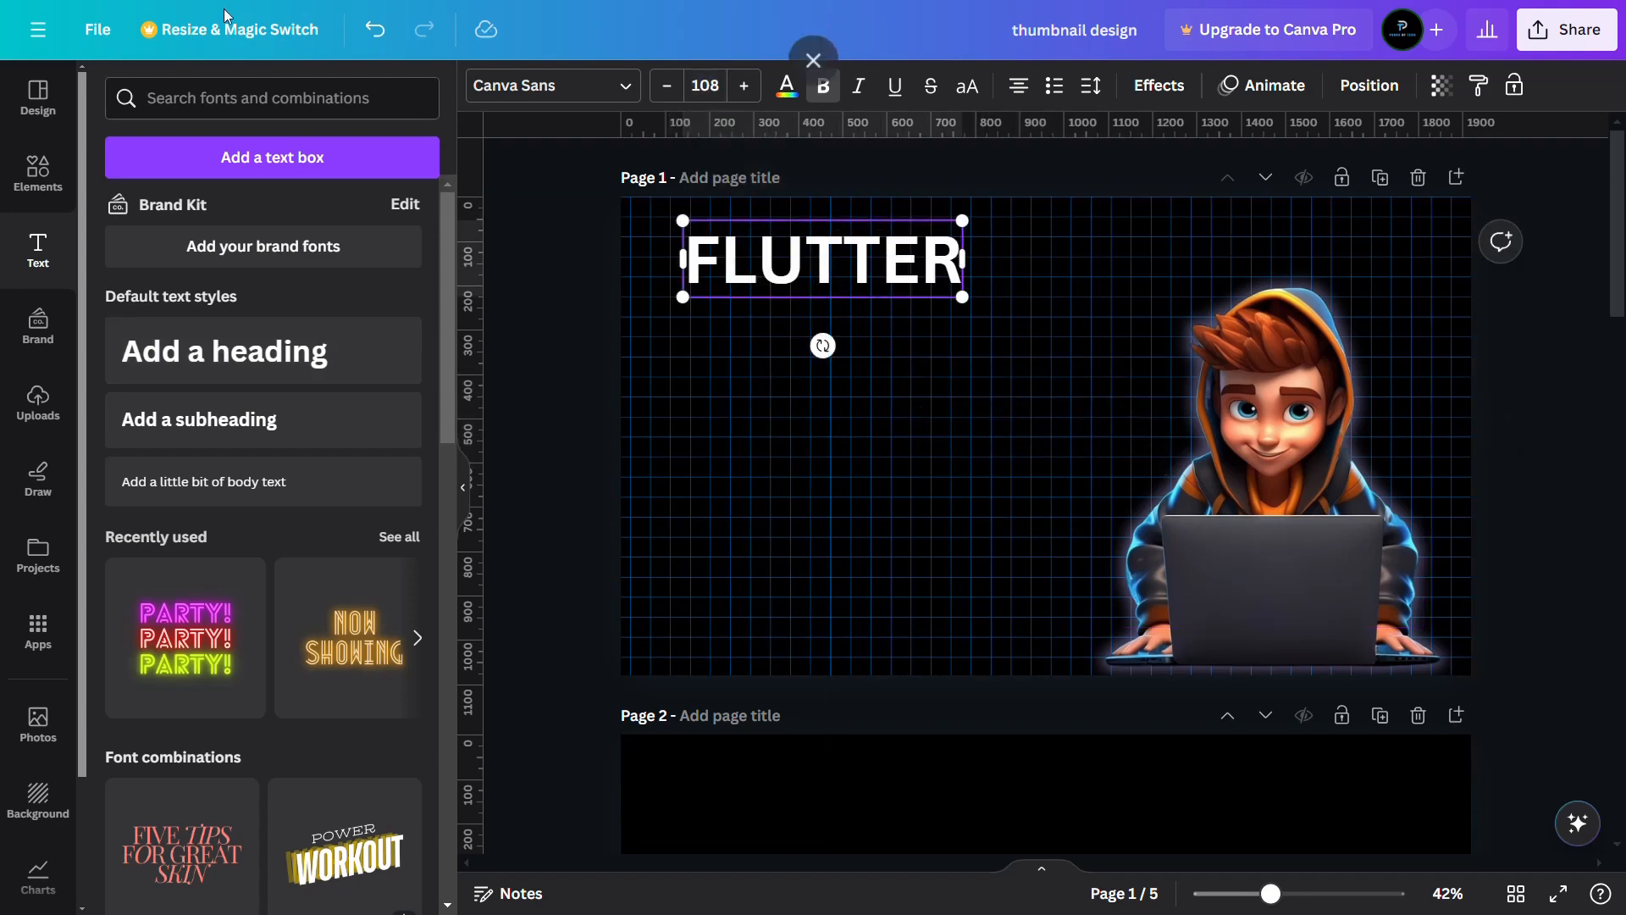
Add a second heading reading 'FULL COURSE' directly below FLUTTER
click(202, 353)
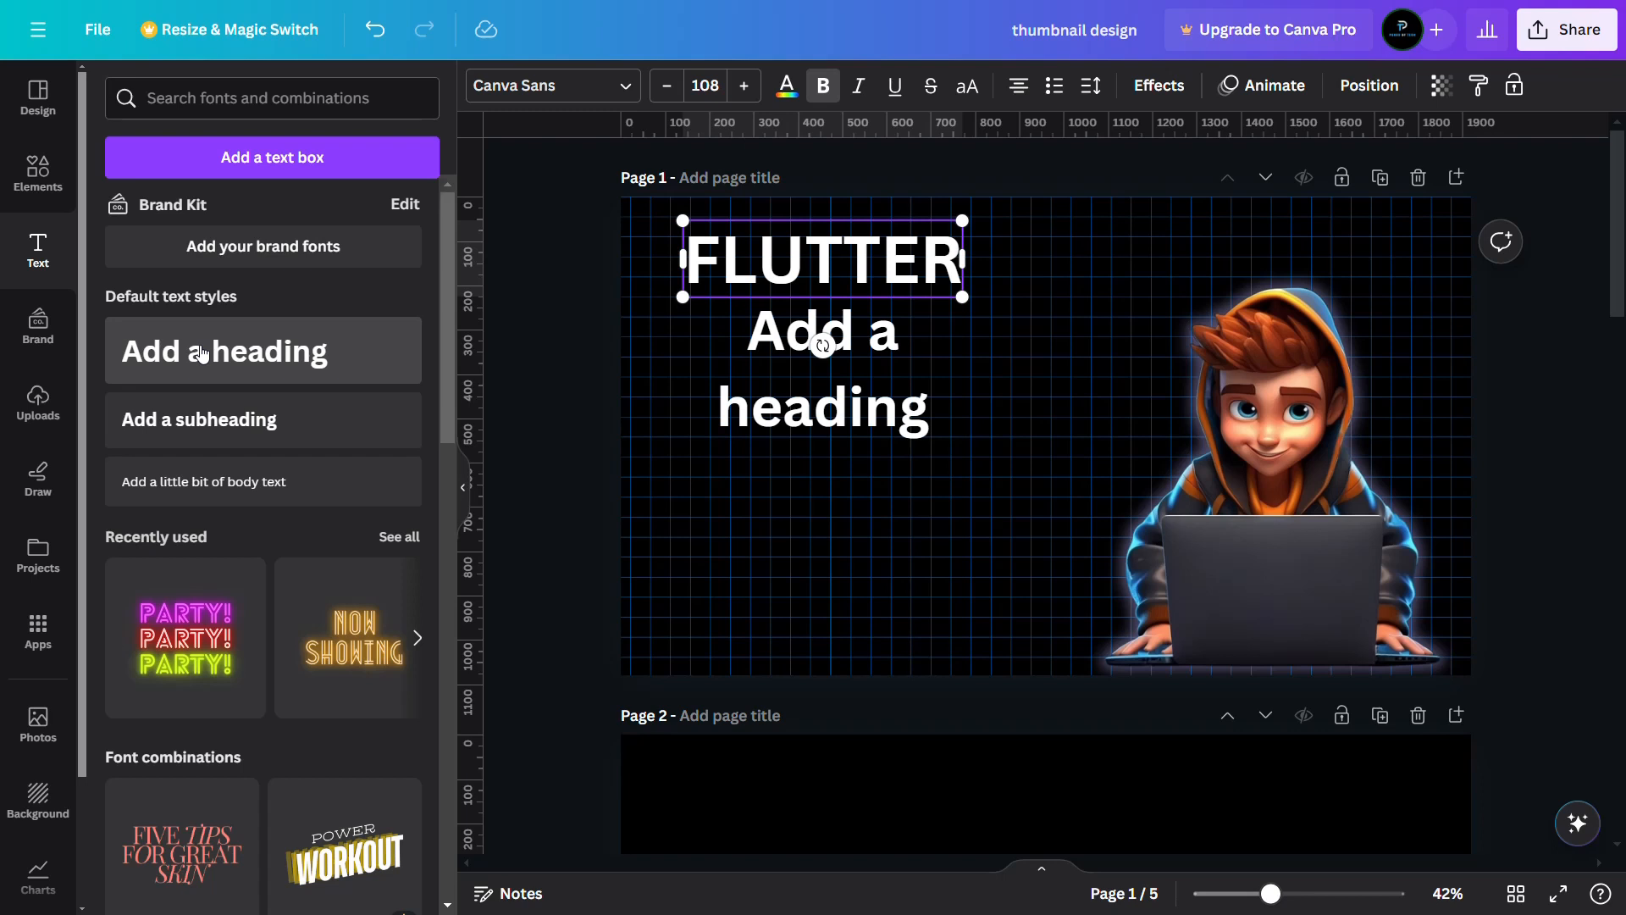
double_click(800, 359)
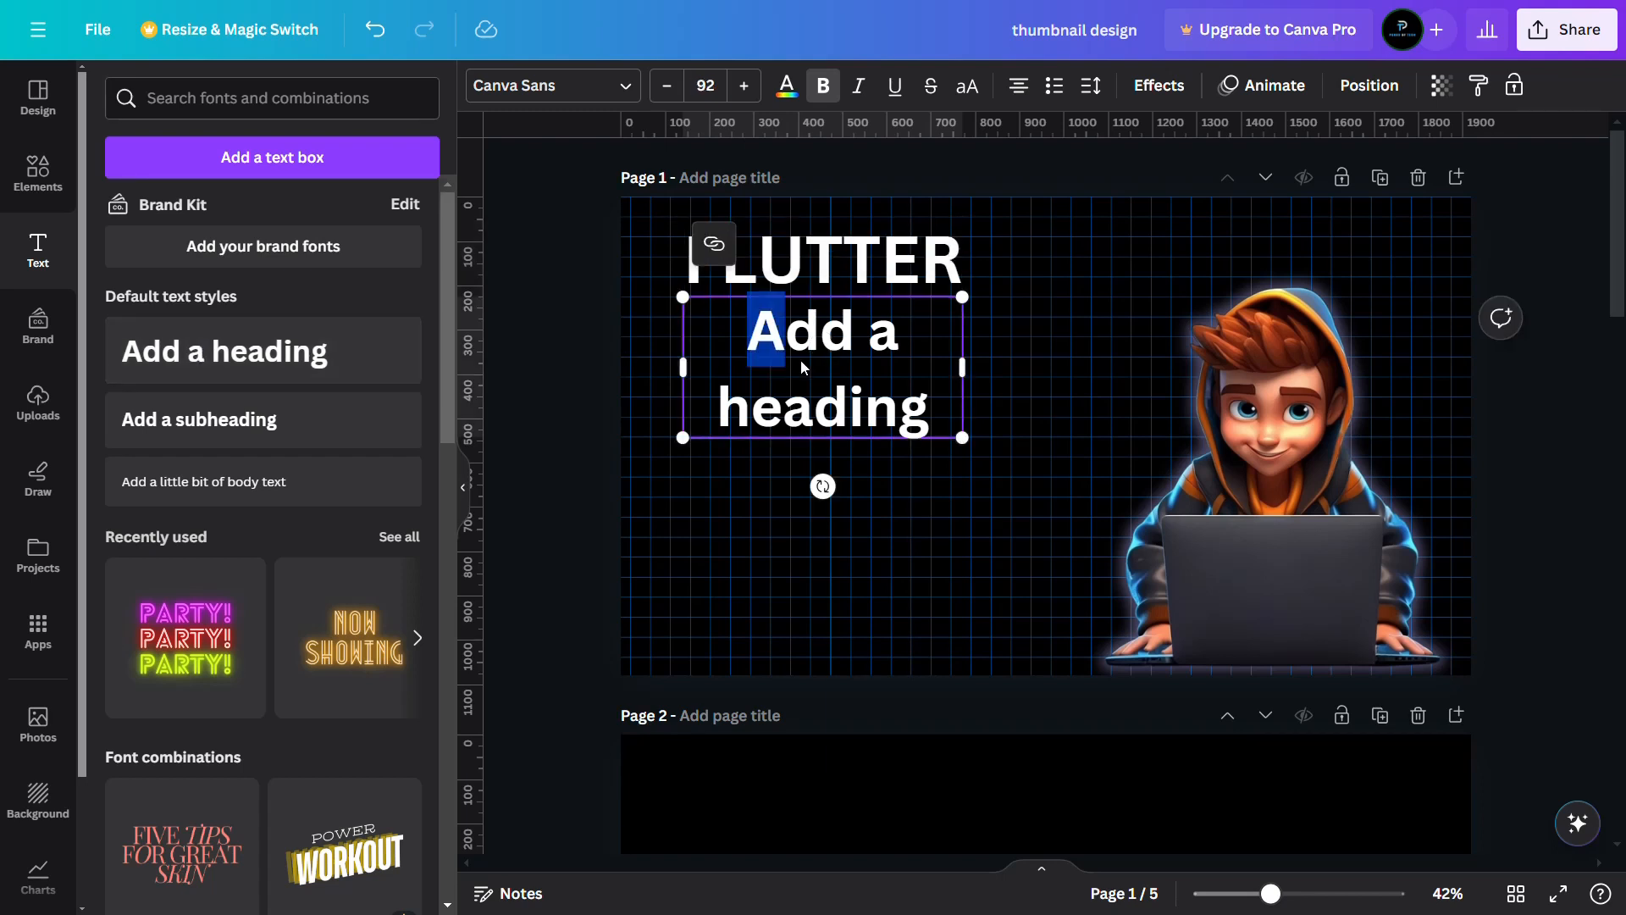
text(FULL COUS\R)
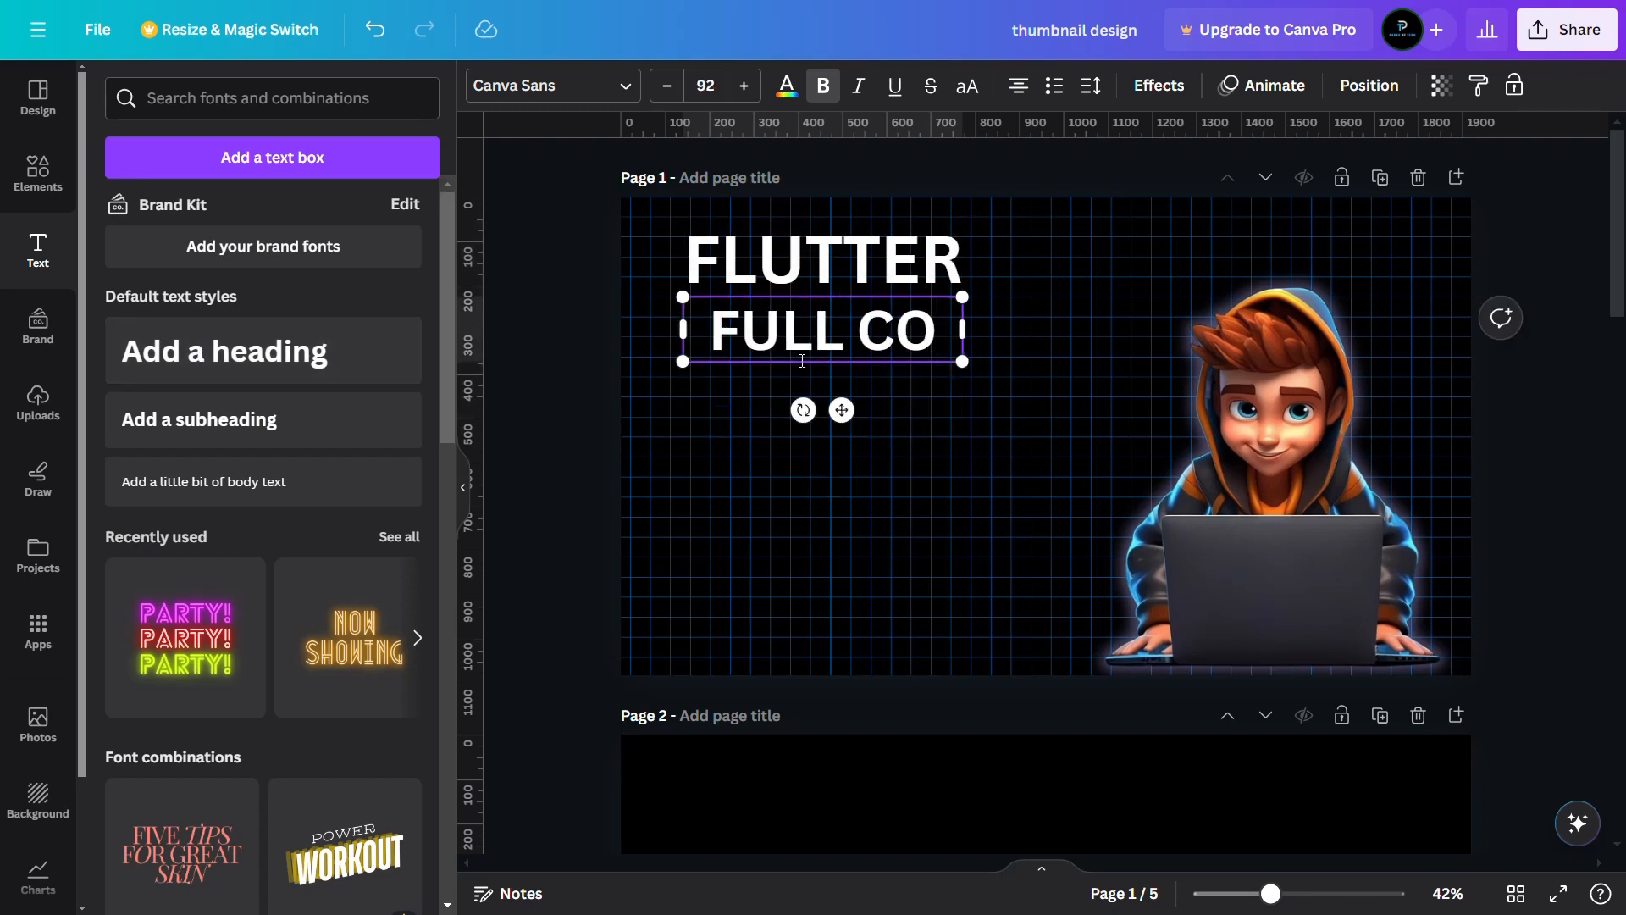
key(BackSpace)
key(BackSpace)
key(BackSpace)
text(RSE)
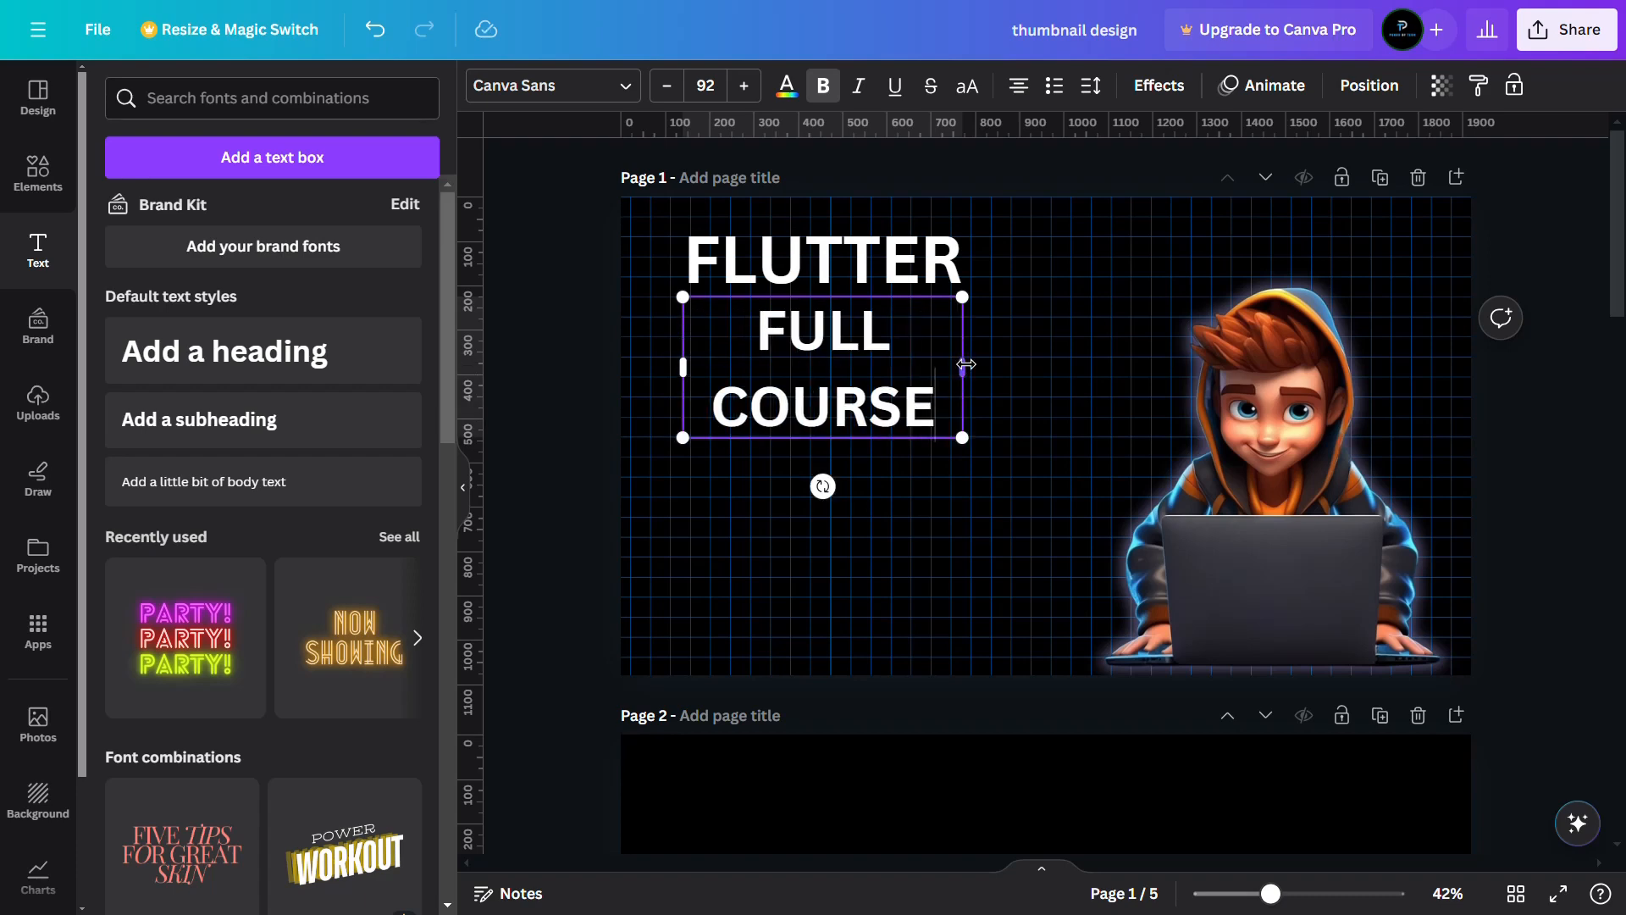
Widen the FULL COURSE text box so it fits on one line and set its font size to 108
drag(965, 364, 1130, 331)
click(706, 85)
text(10)
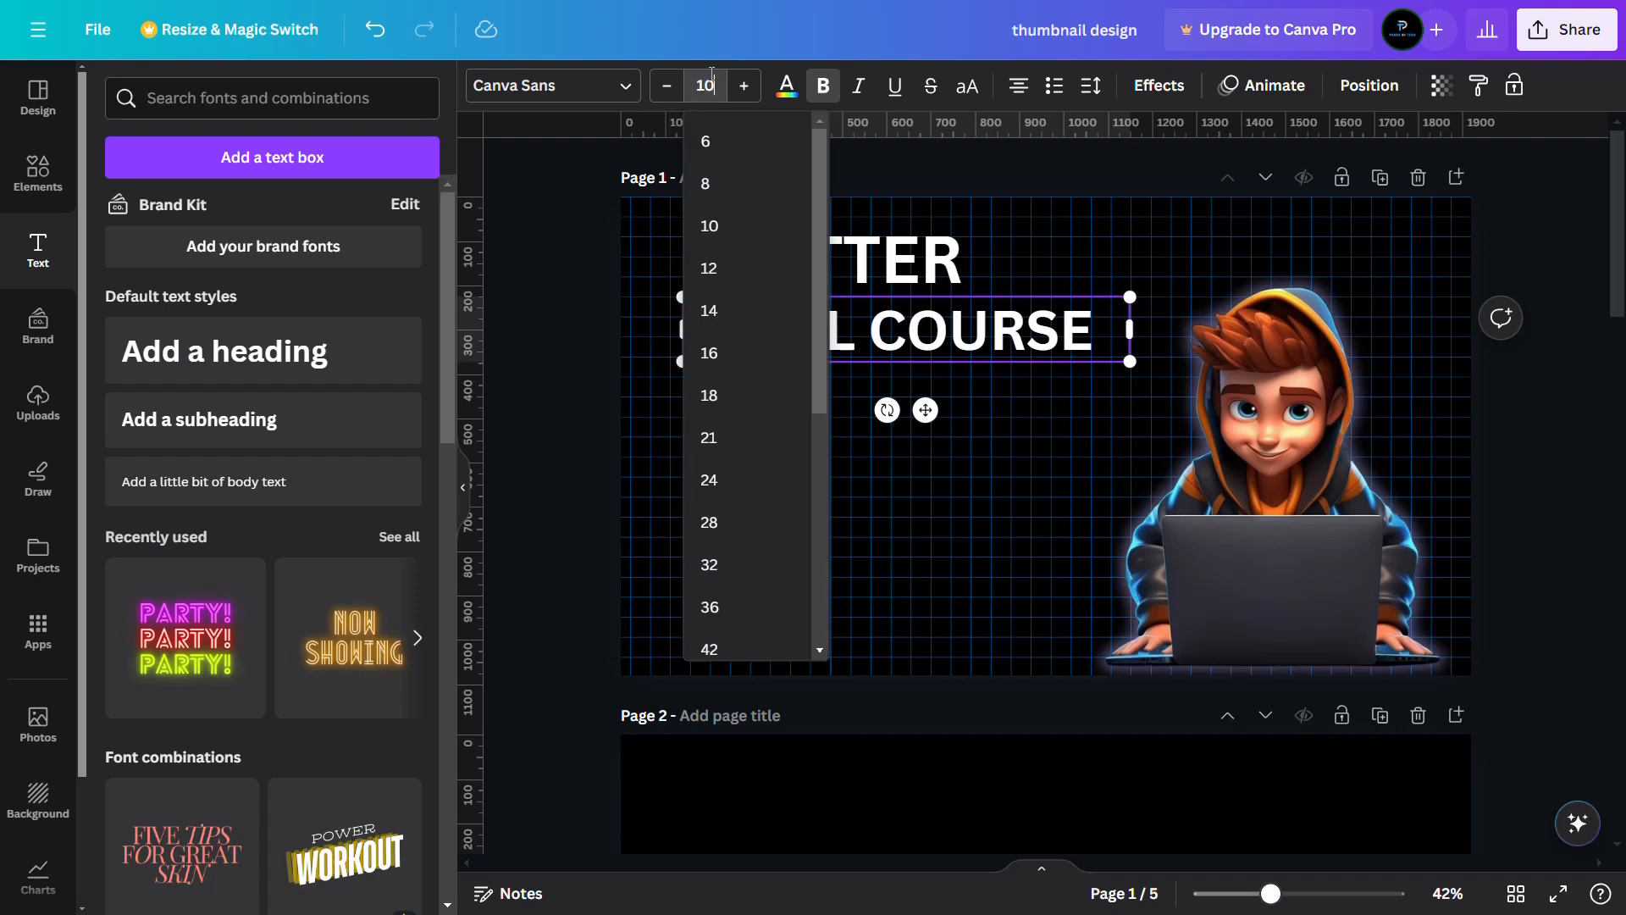
text(8)
key(Return)
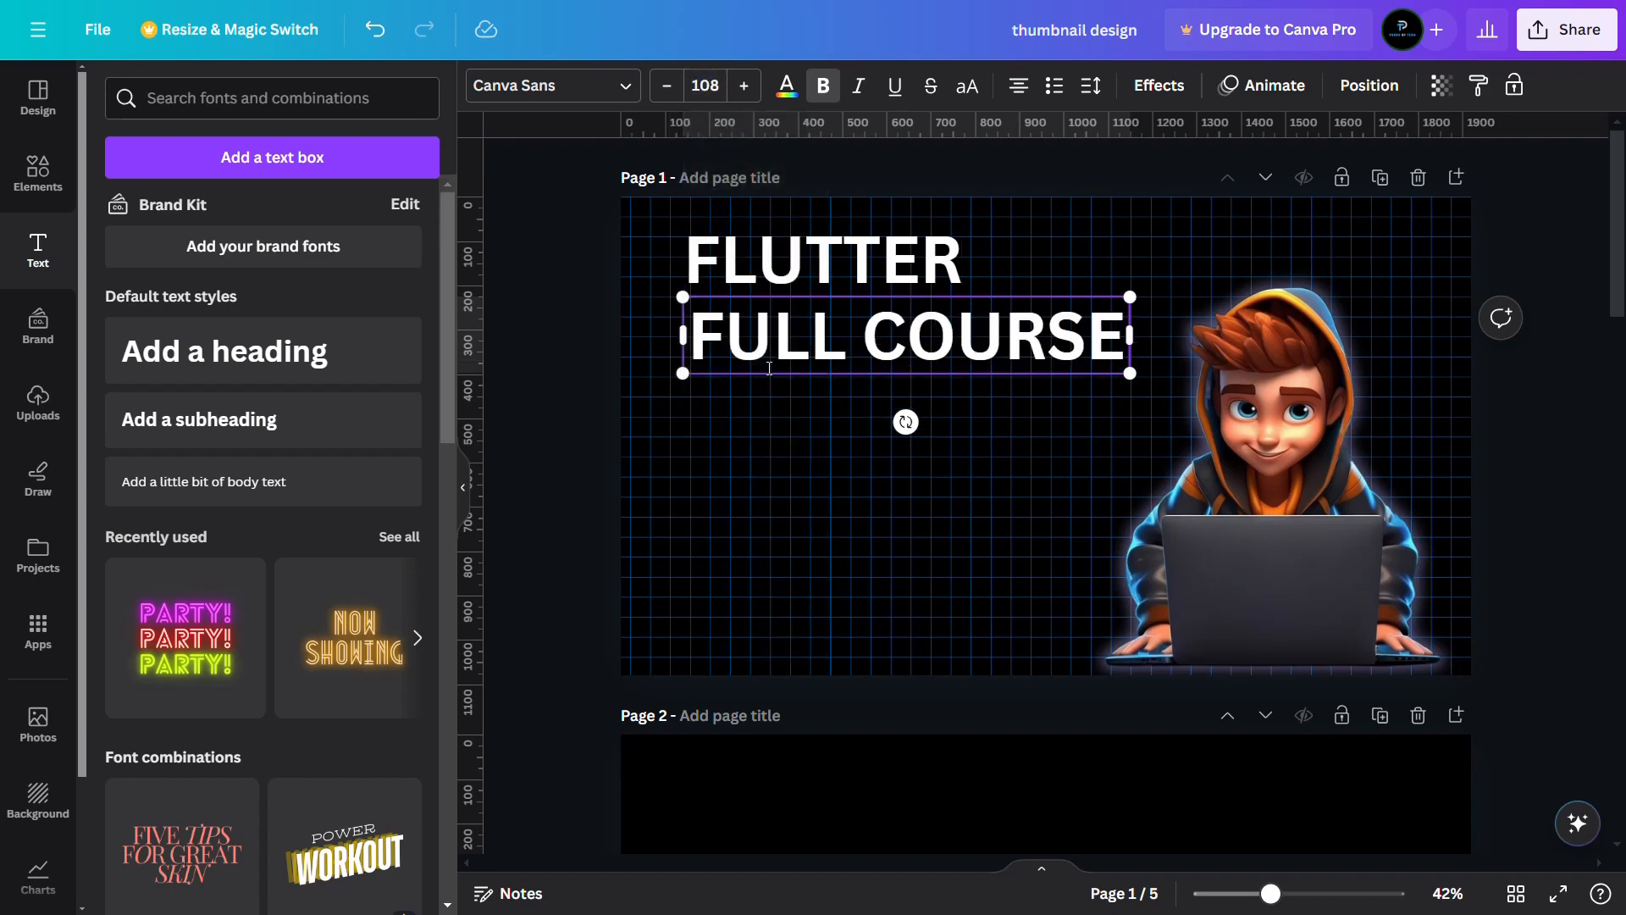
Change the font of both the FLUTTER and FULL COURSE headings to Paalalabas Wide
click(823, 258)
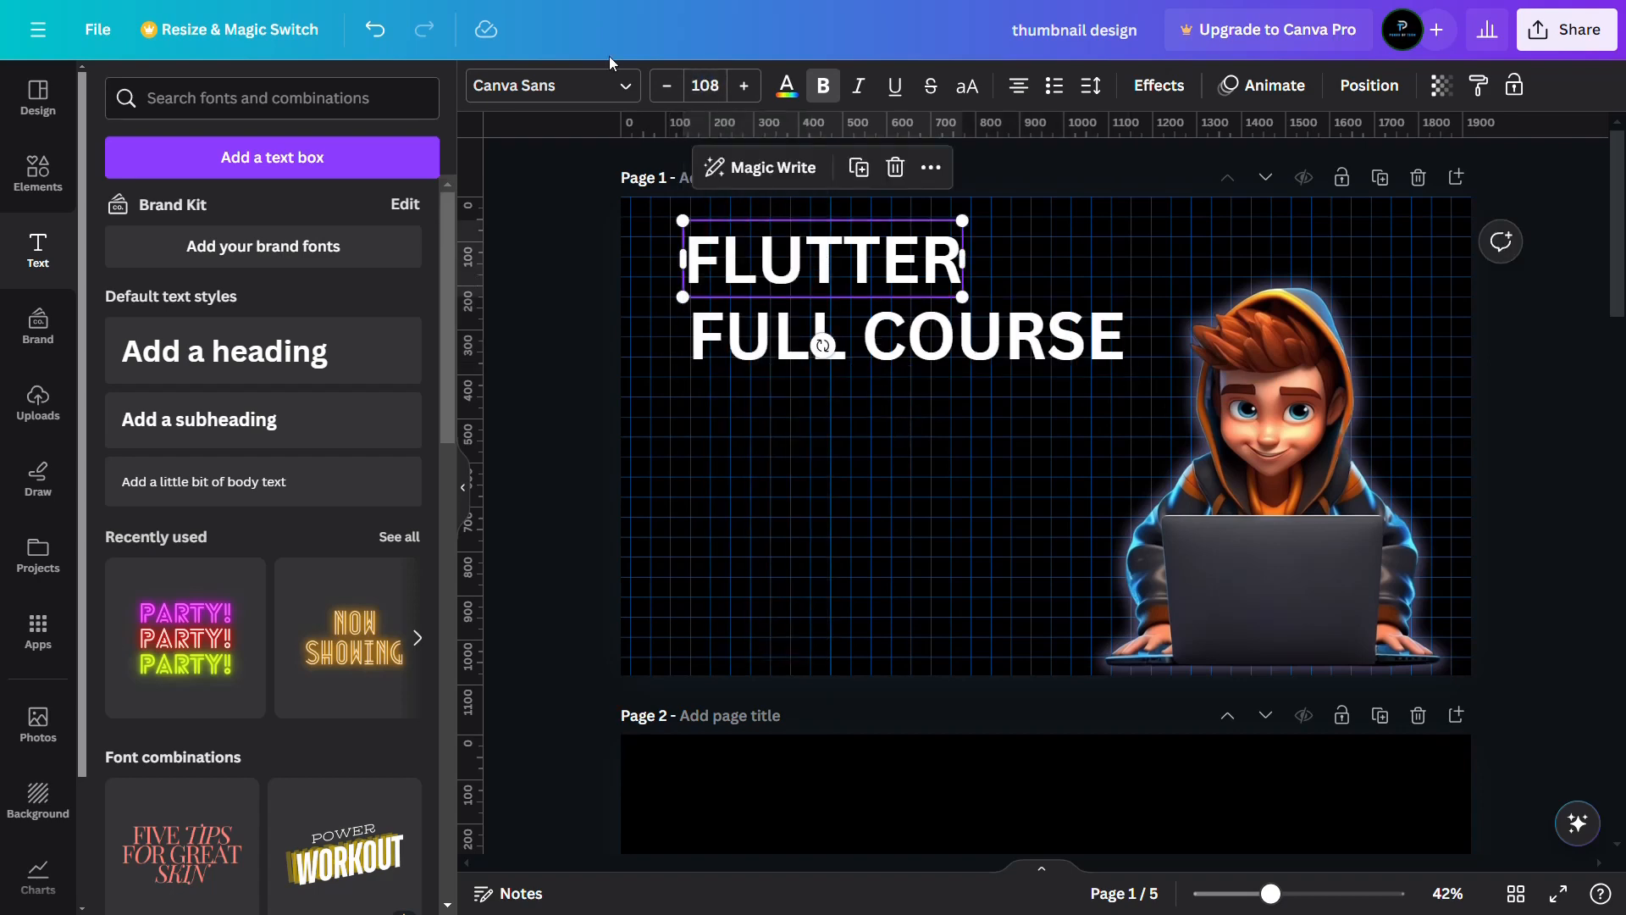
click(610, 82)
click(197, 377)
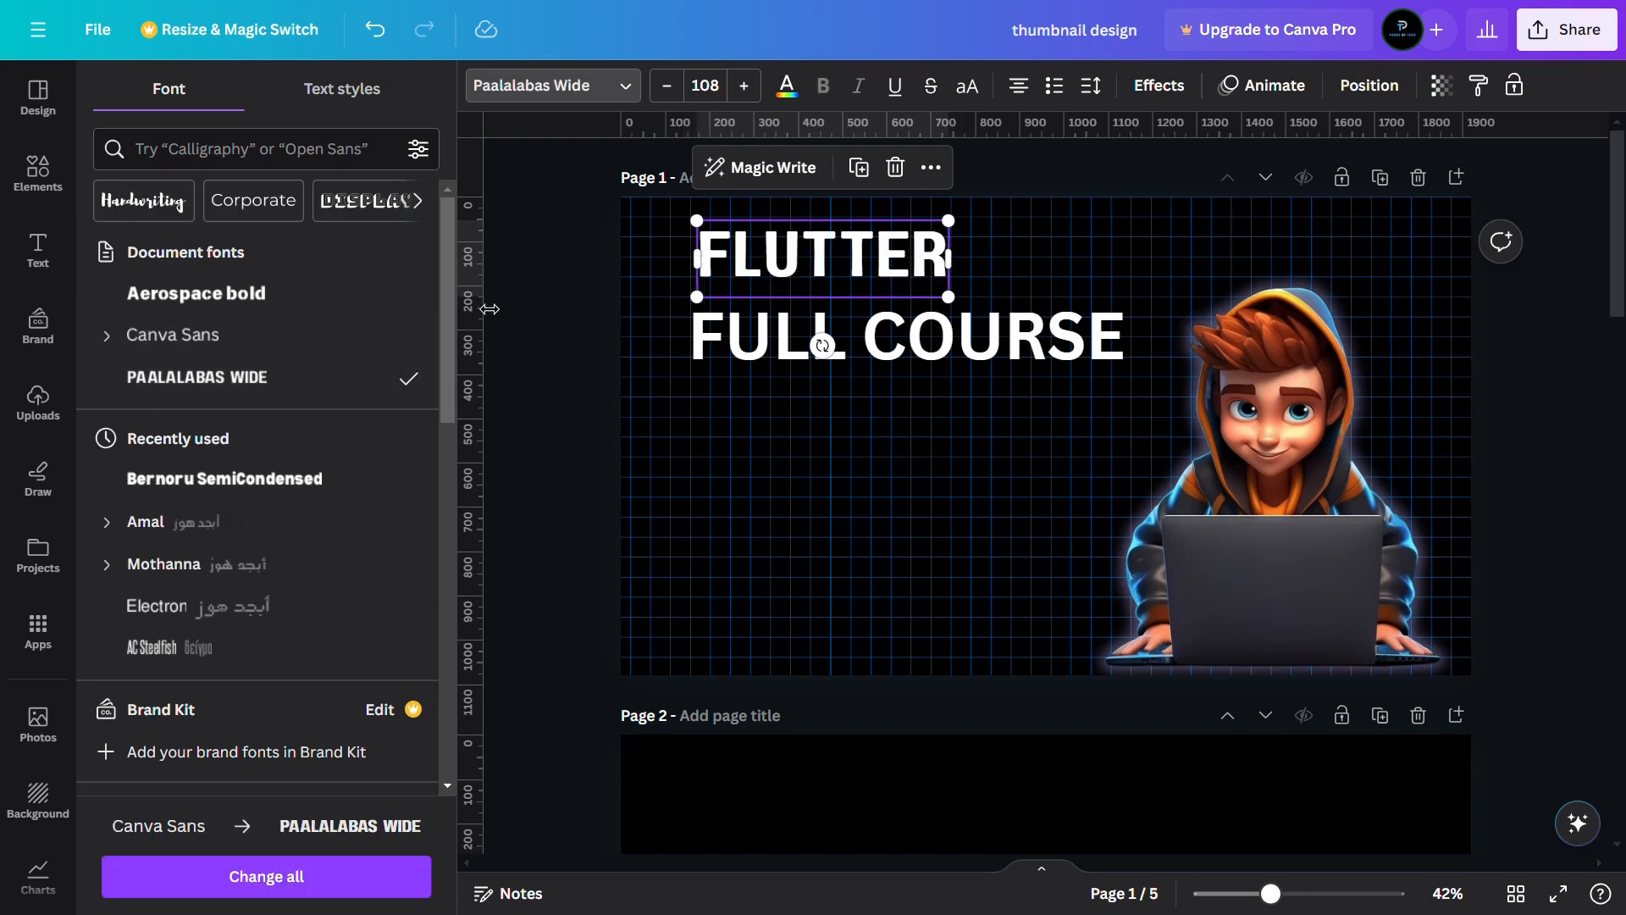
click(907, 339)
click(218, 377)
Set the FLUTTER heading's font size to 146
click(809, 249)
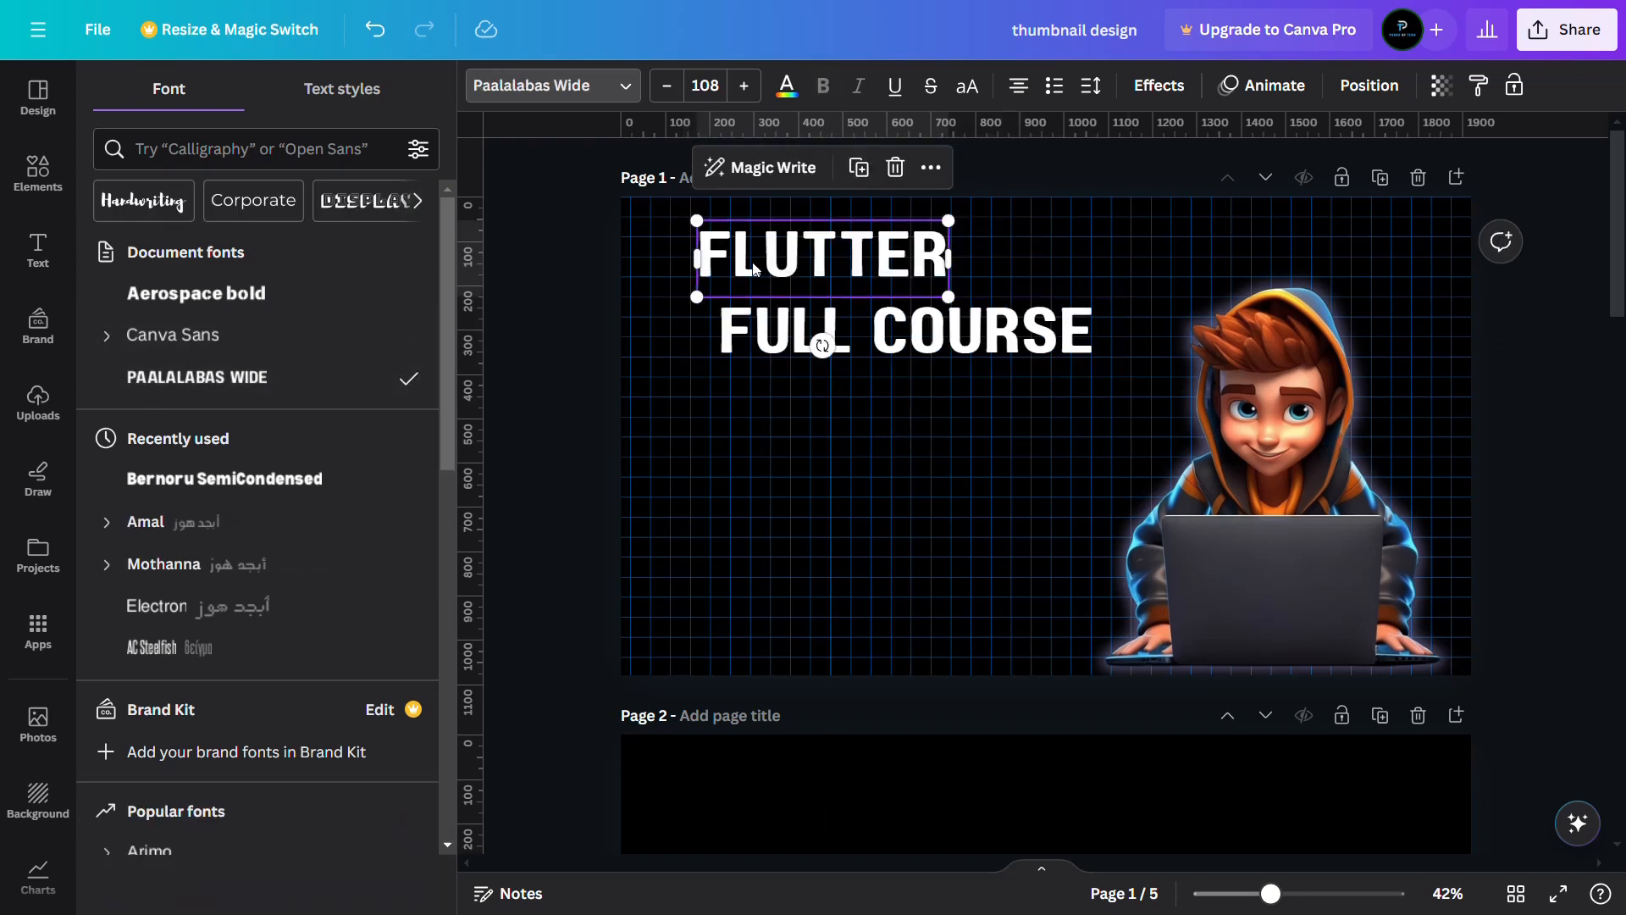
click(721, 80)
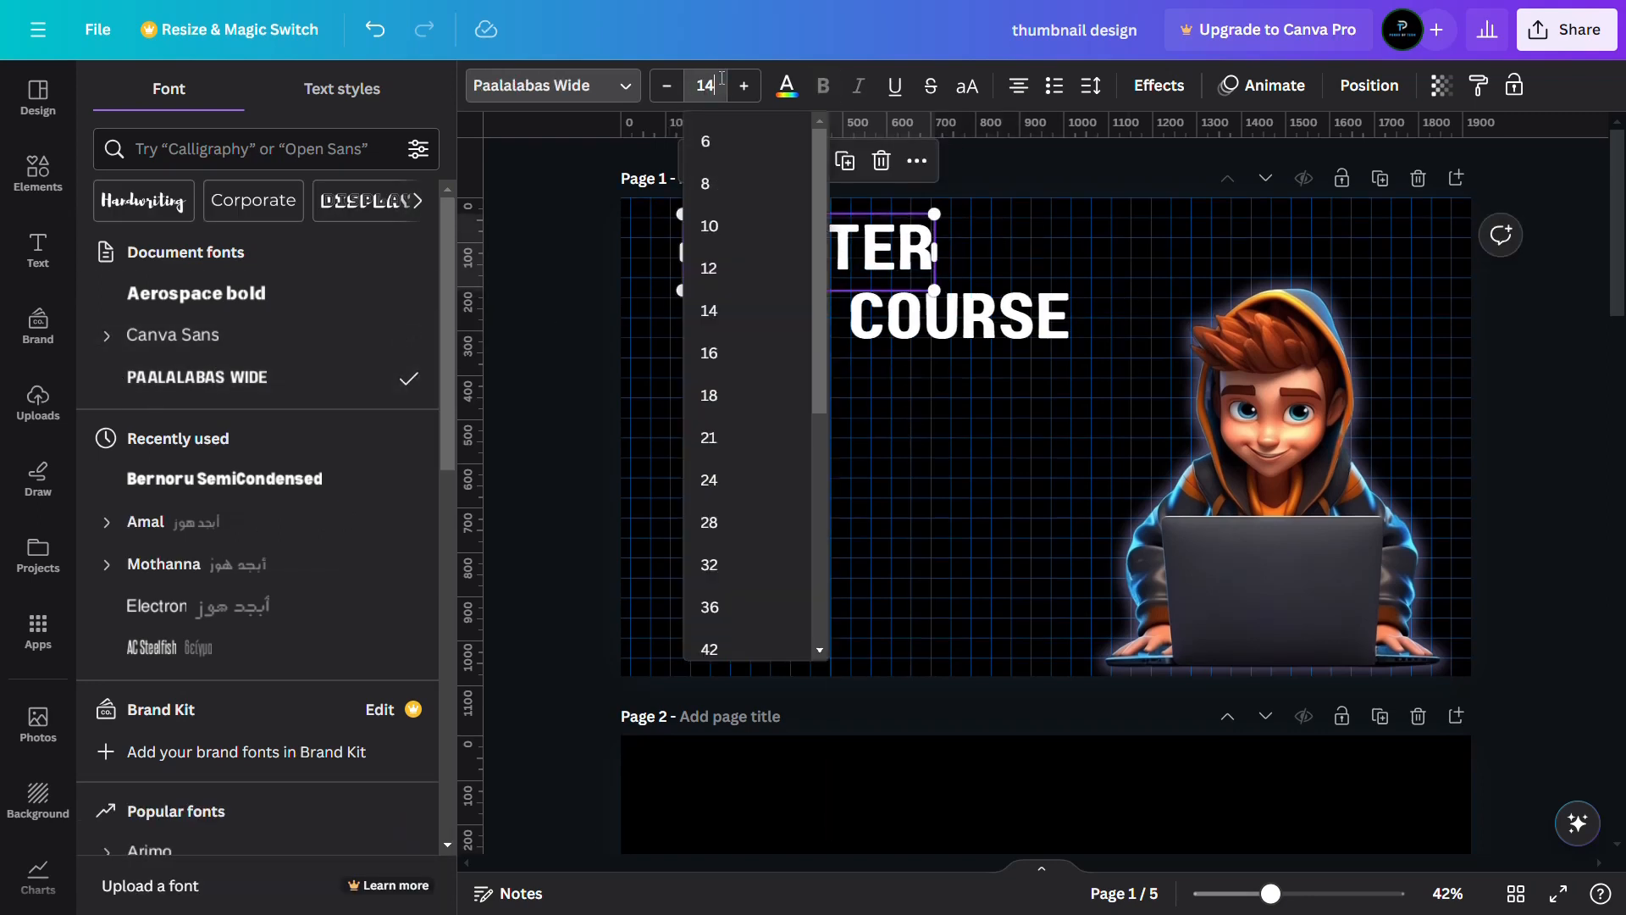
key(Return)
Set the FULL COURSE heading's font size to 136 and widen its box so the text stays on one line
click(994, 336)
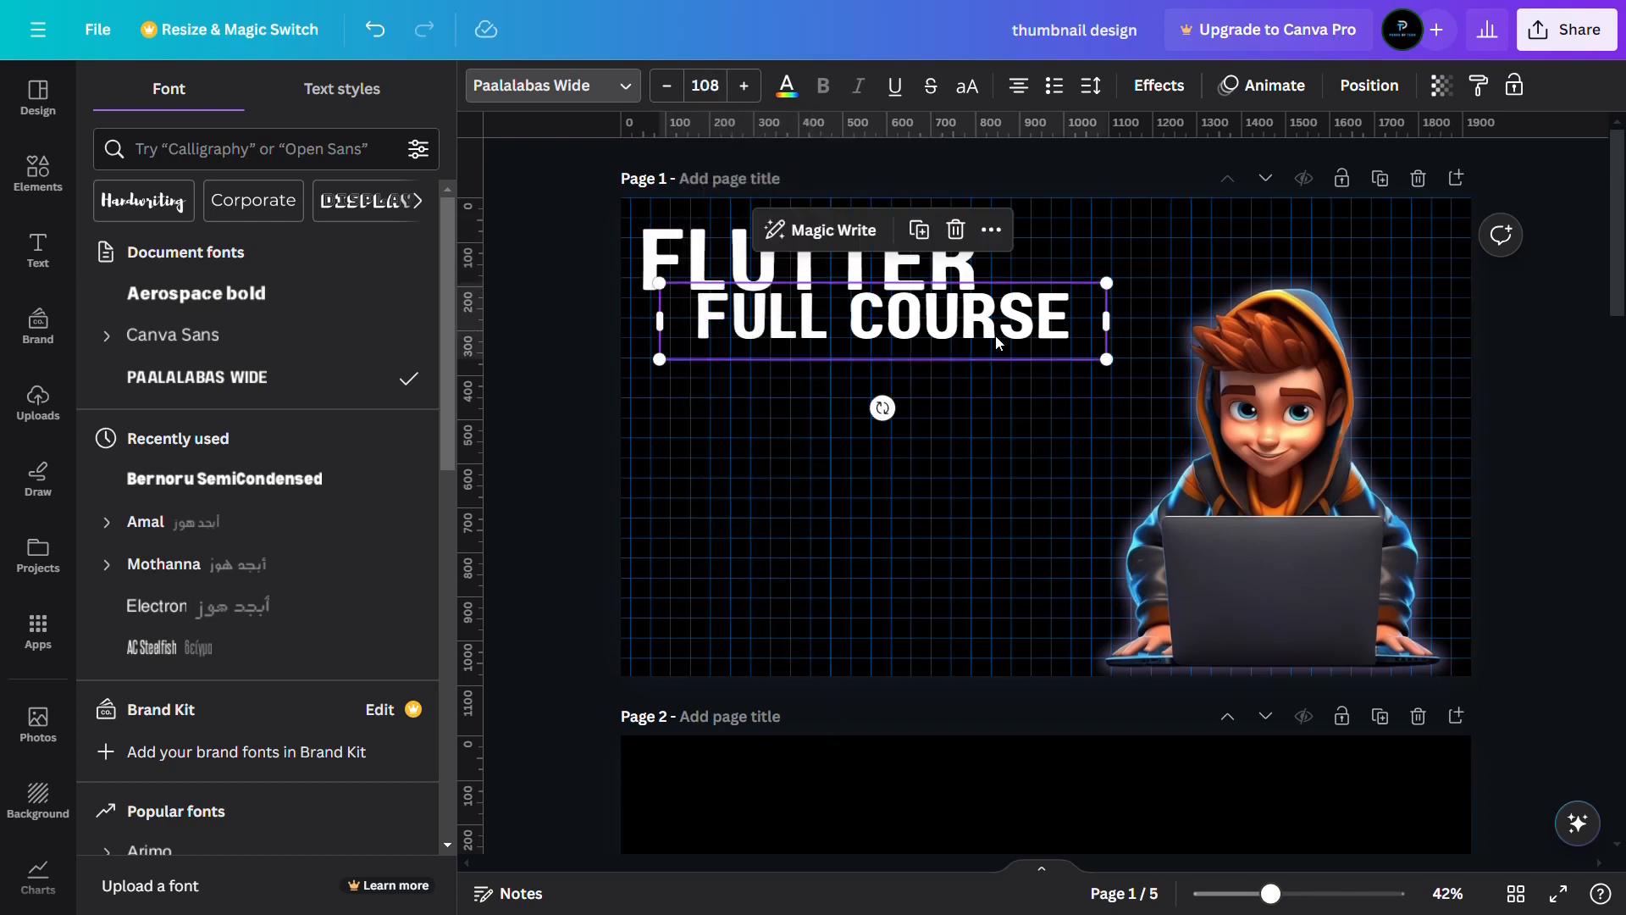
click(708, 85)
text(136)
key(Return)
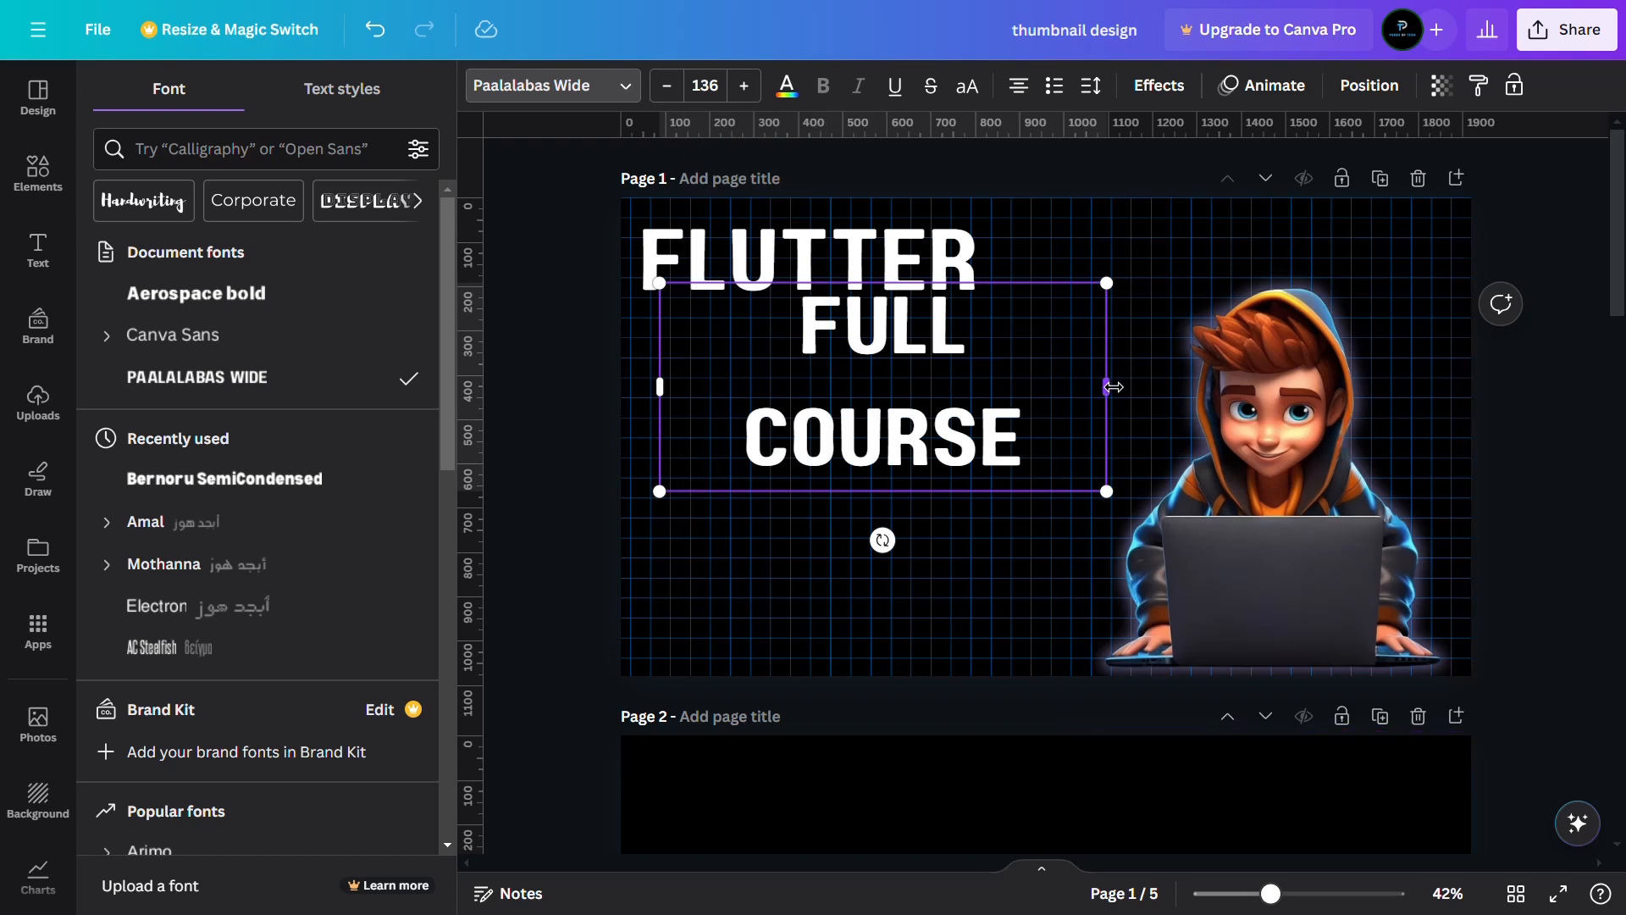
drag(1112, 387, 1158, 386)
Reposition the two headings so FULL COURSE sits just below FLUTTER with their left edges roughly aligned
click(980, 292)
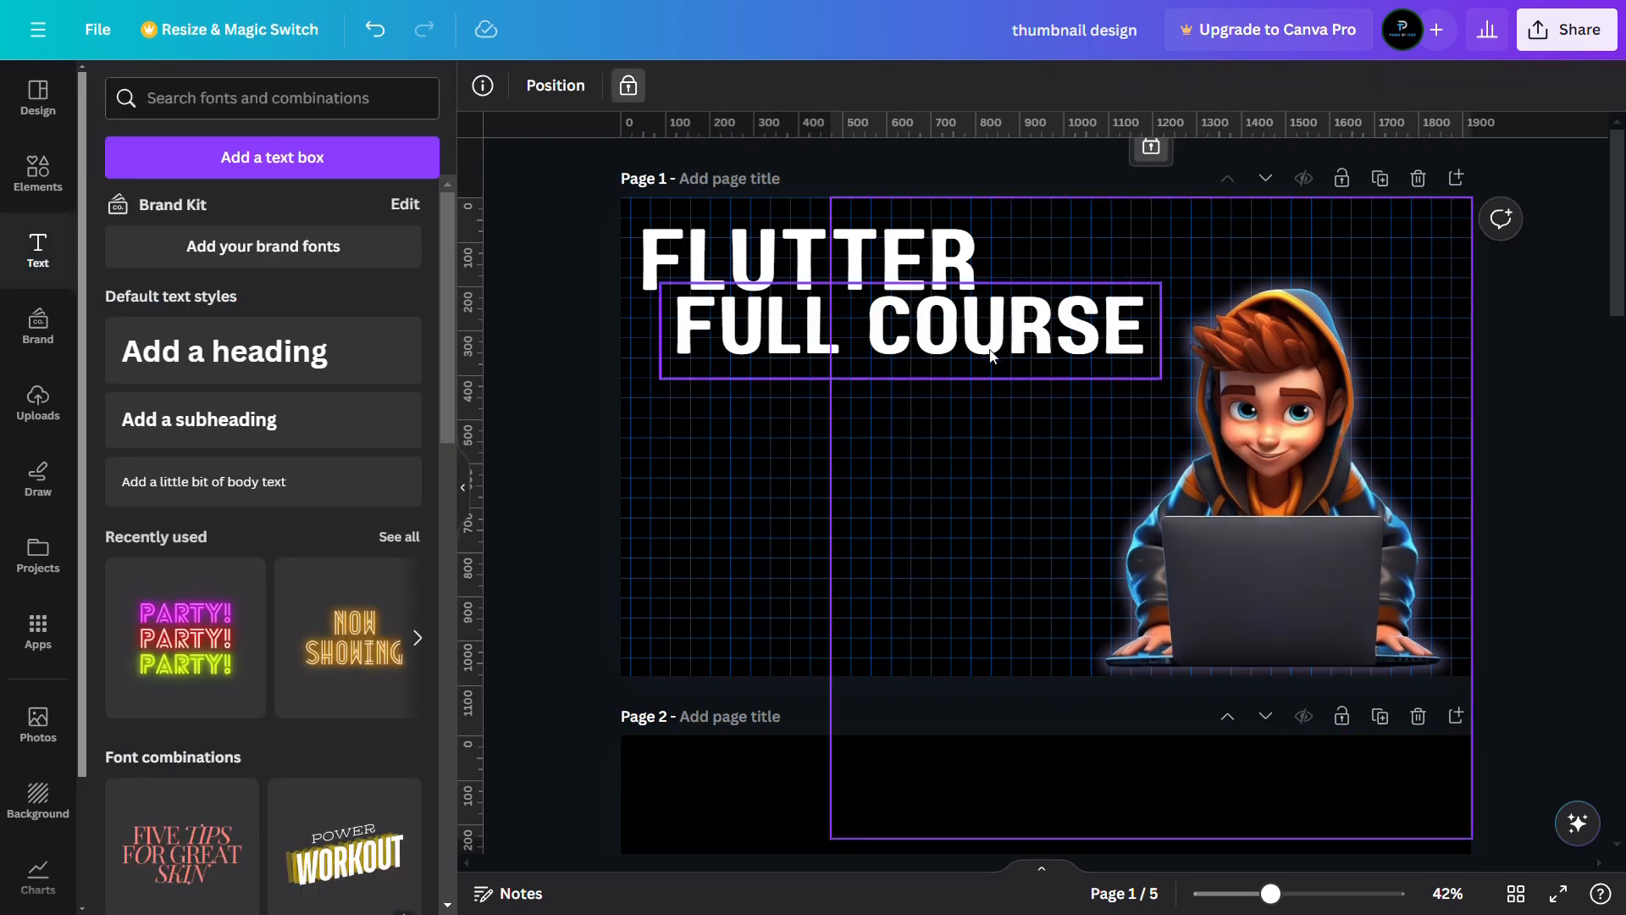
drag(789, 356, 789, 425)
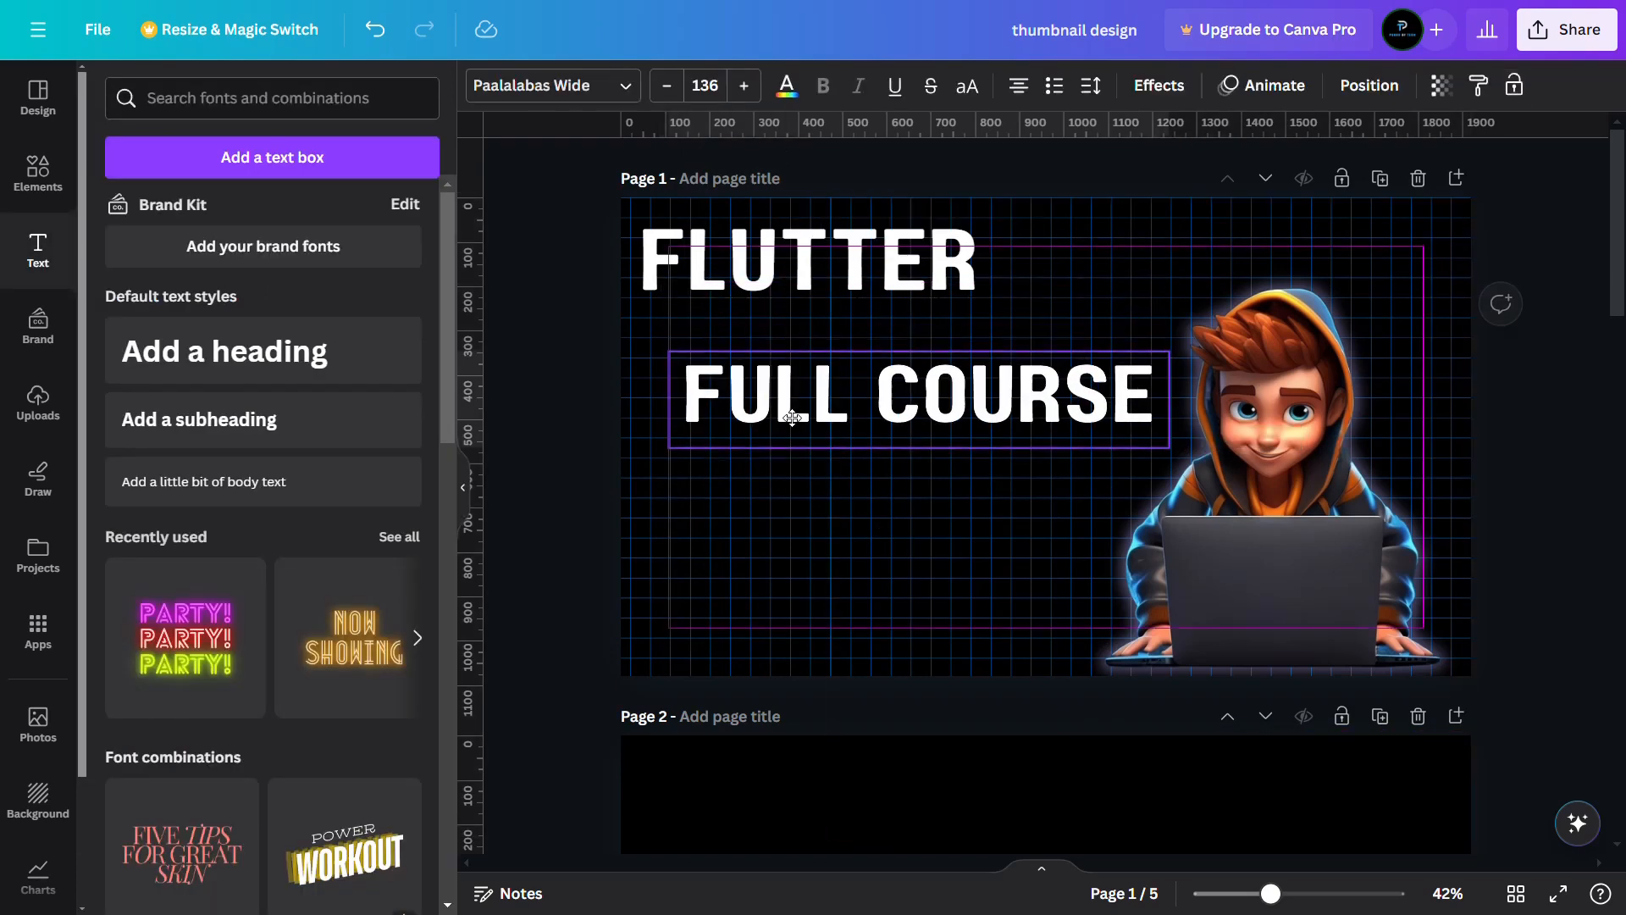
click(775, 286)
drag(775, 287, 820, 284)
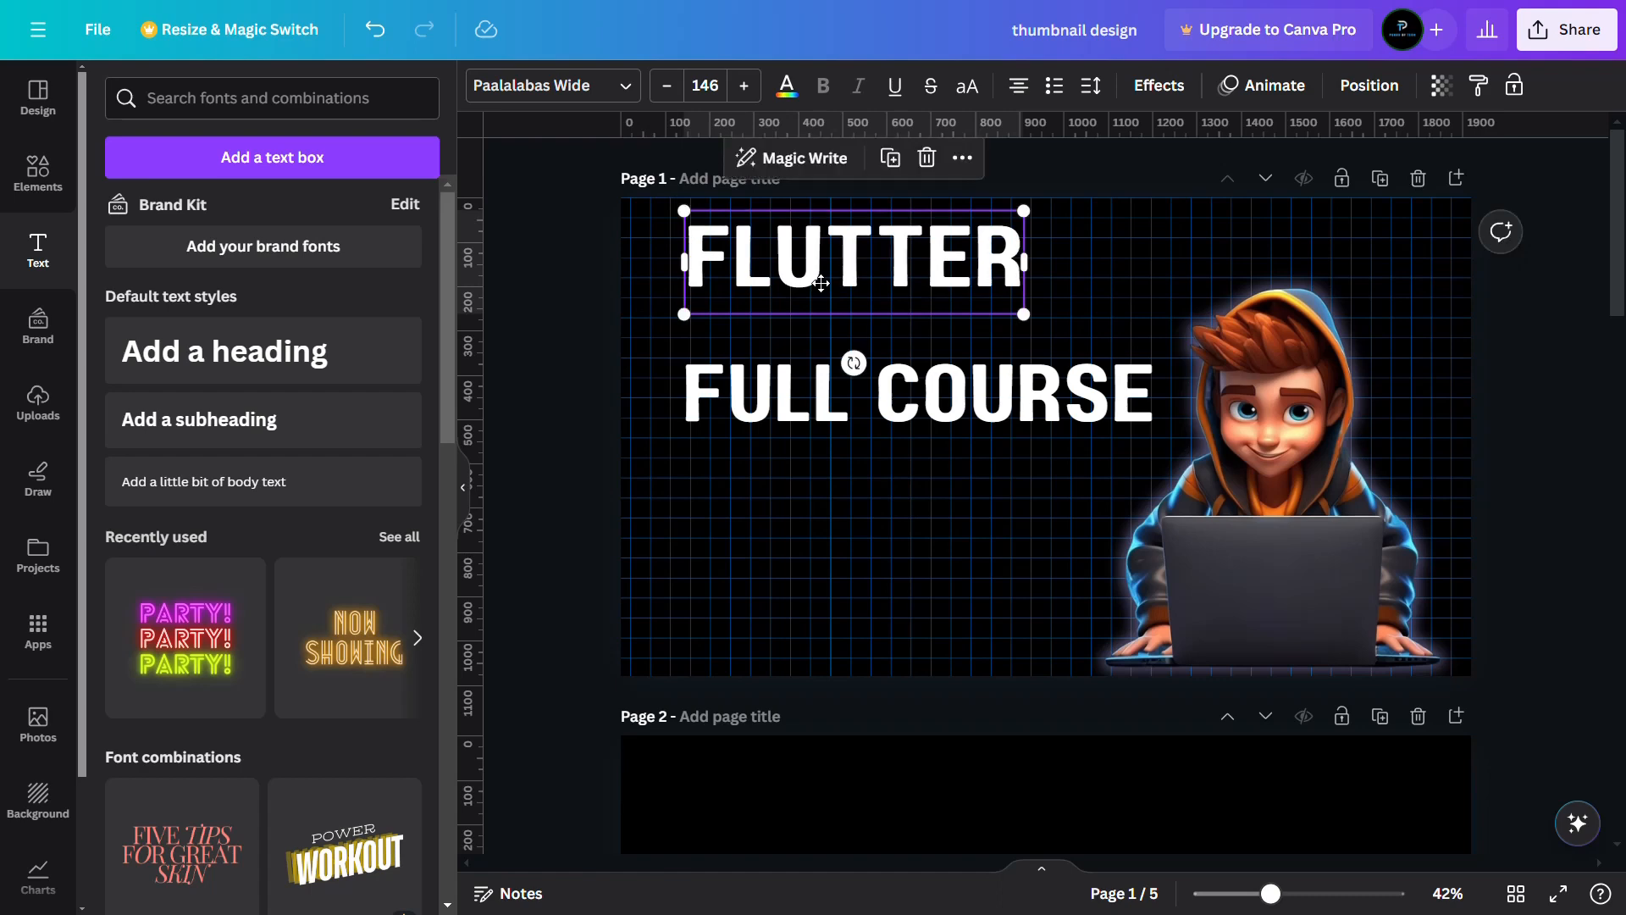
drag(826, 391, 834, 343)
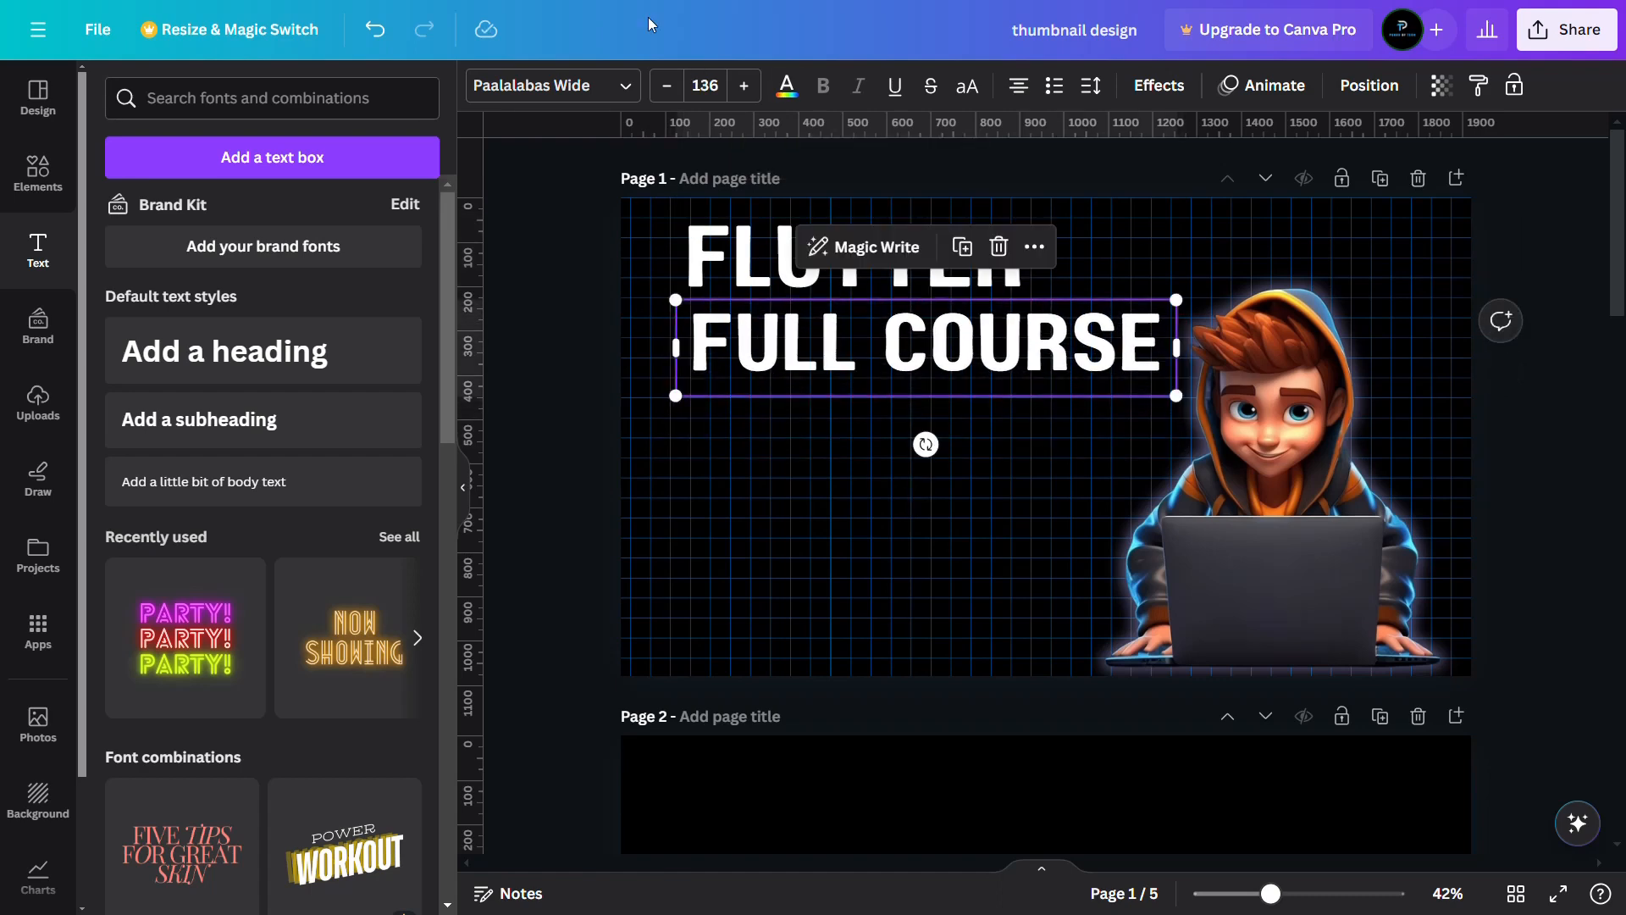
Colour the word FULL light blue and the word COURSE dark blue in the second heading
click(784, 87)
double_click(857, 337)
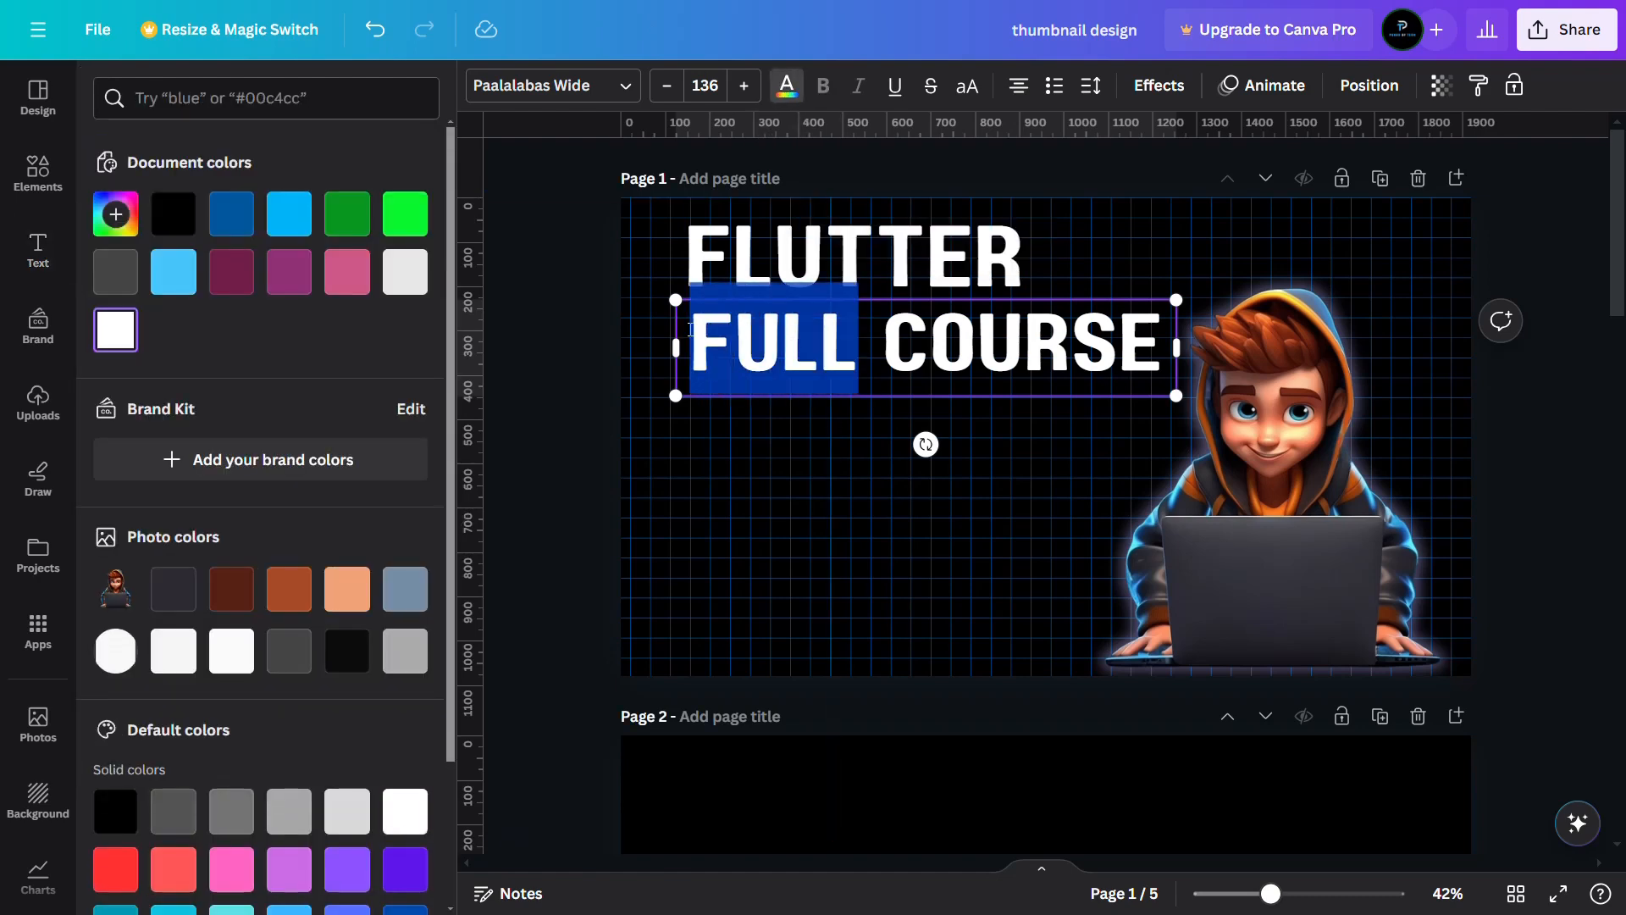
click(289, 213)
drag(882, 343, 1144, 359)
click(573, 364)
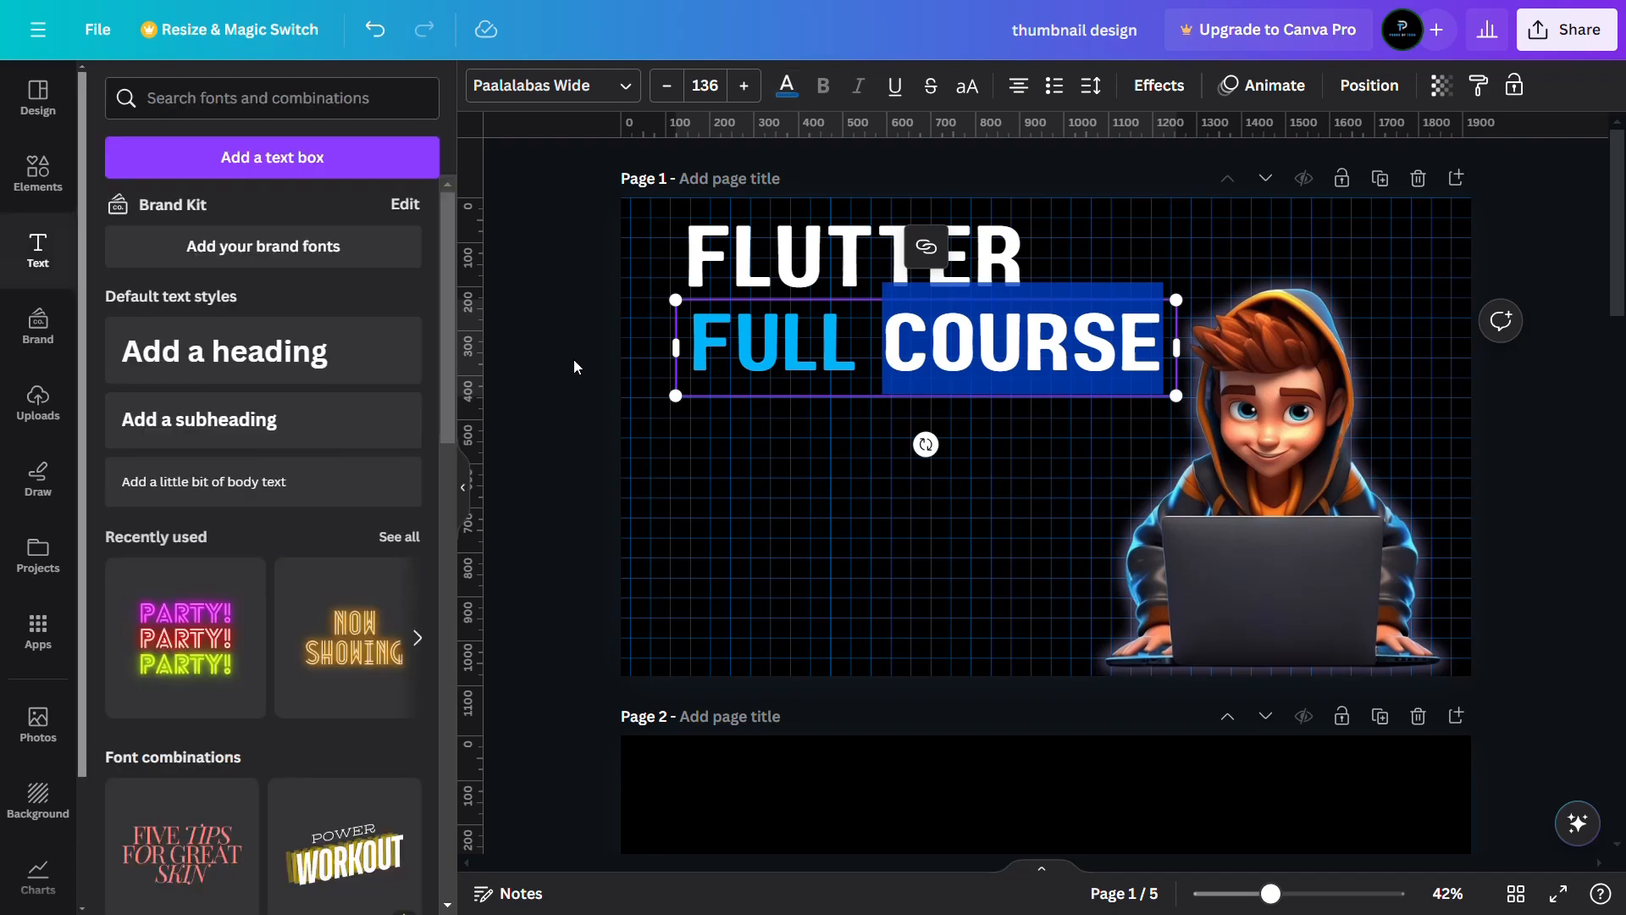
Insert the recently used Flutter logo, scaled to the heading's height, directly after the word FLUTTER
click(36, 170)
scroll(244, 484, down, 6)
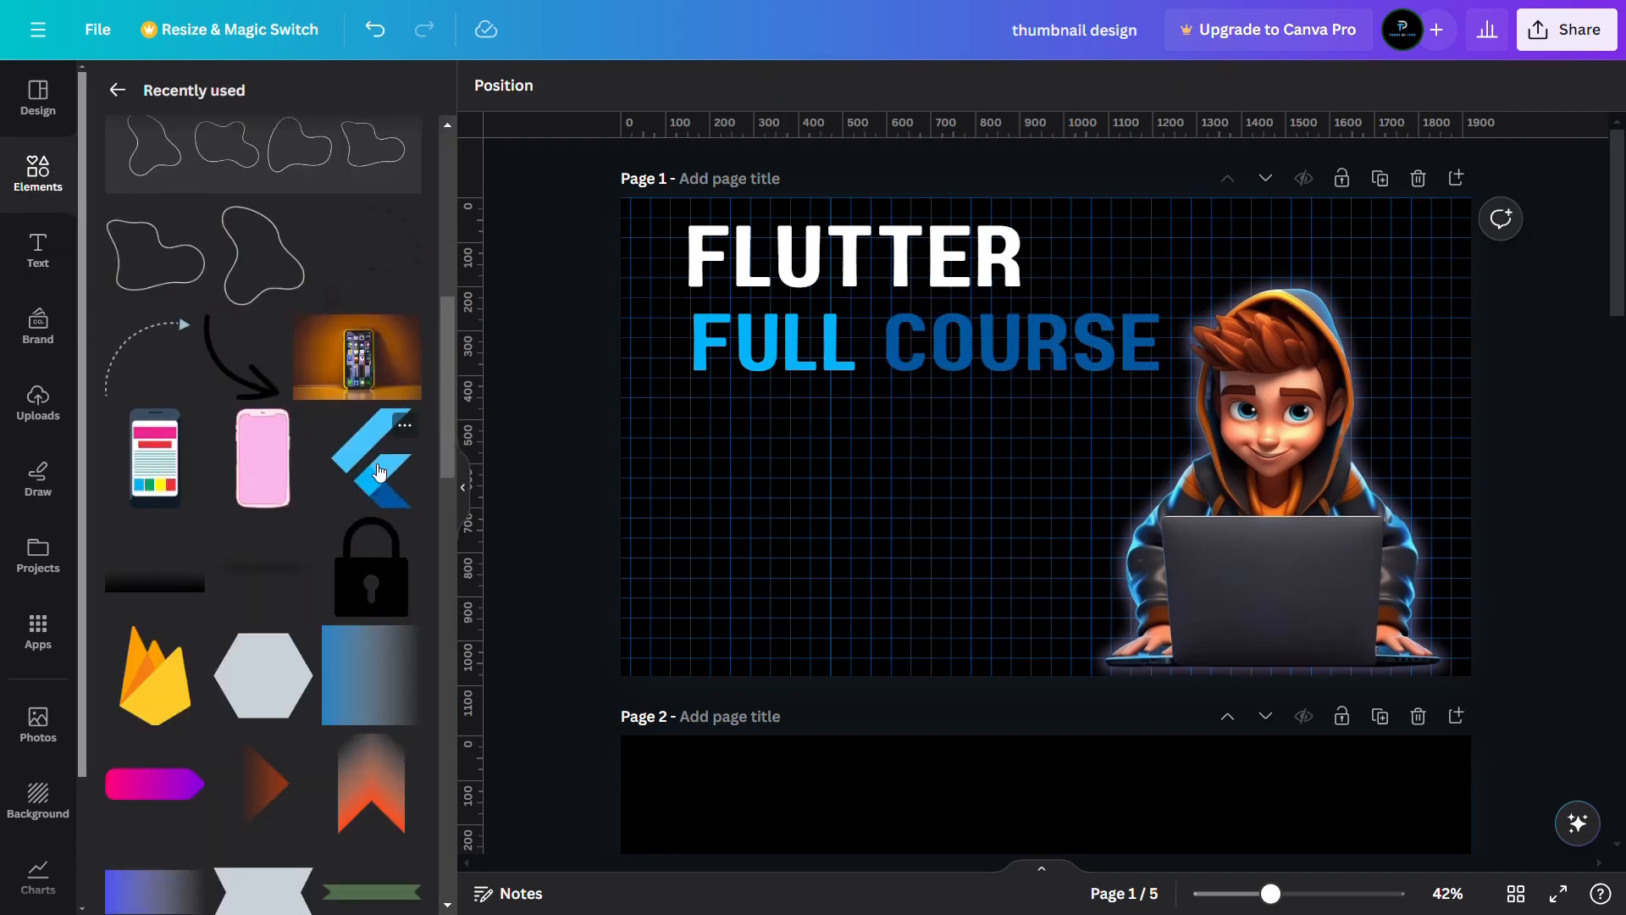
click(371, 356)
drag(1064, 513, 1080, 329)
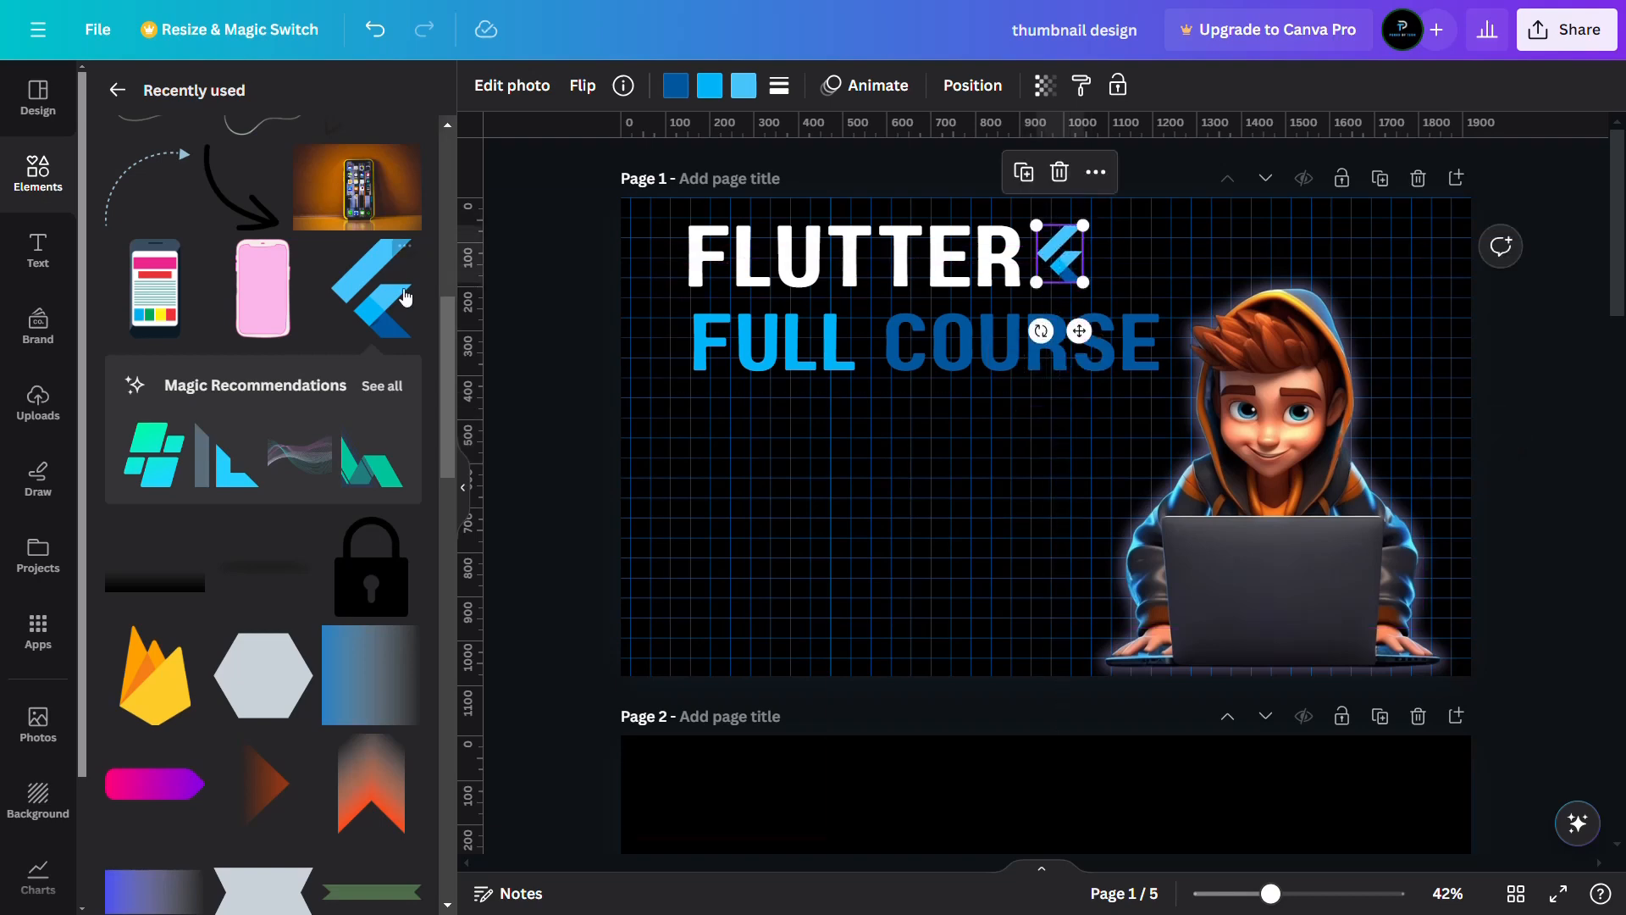
Add a hexagon below the FULL COURSE heading and fill it with the headings' dark blue
click(261, 714)
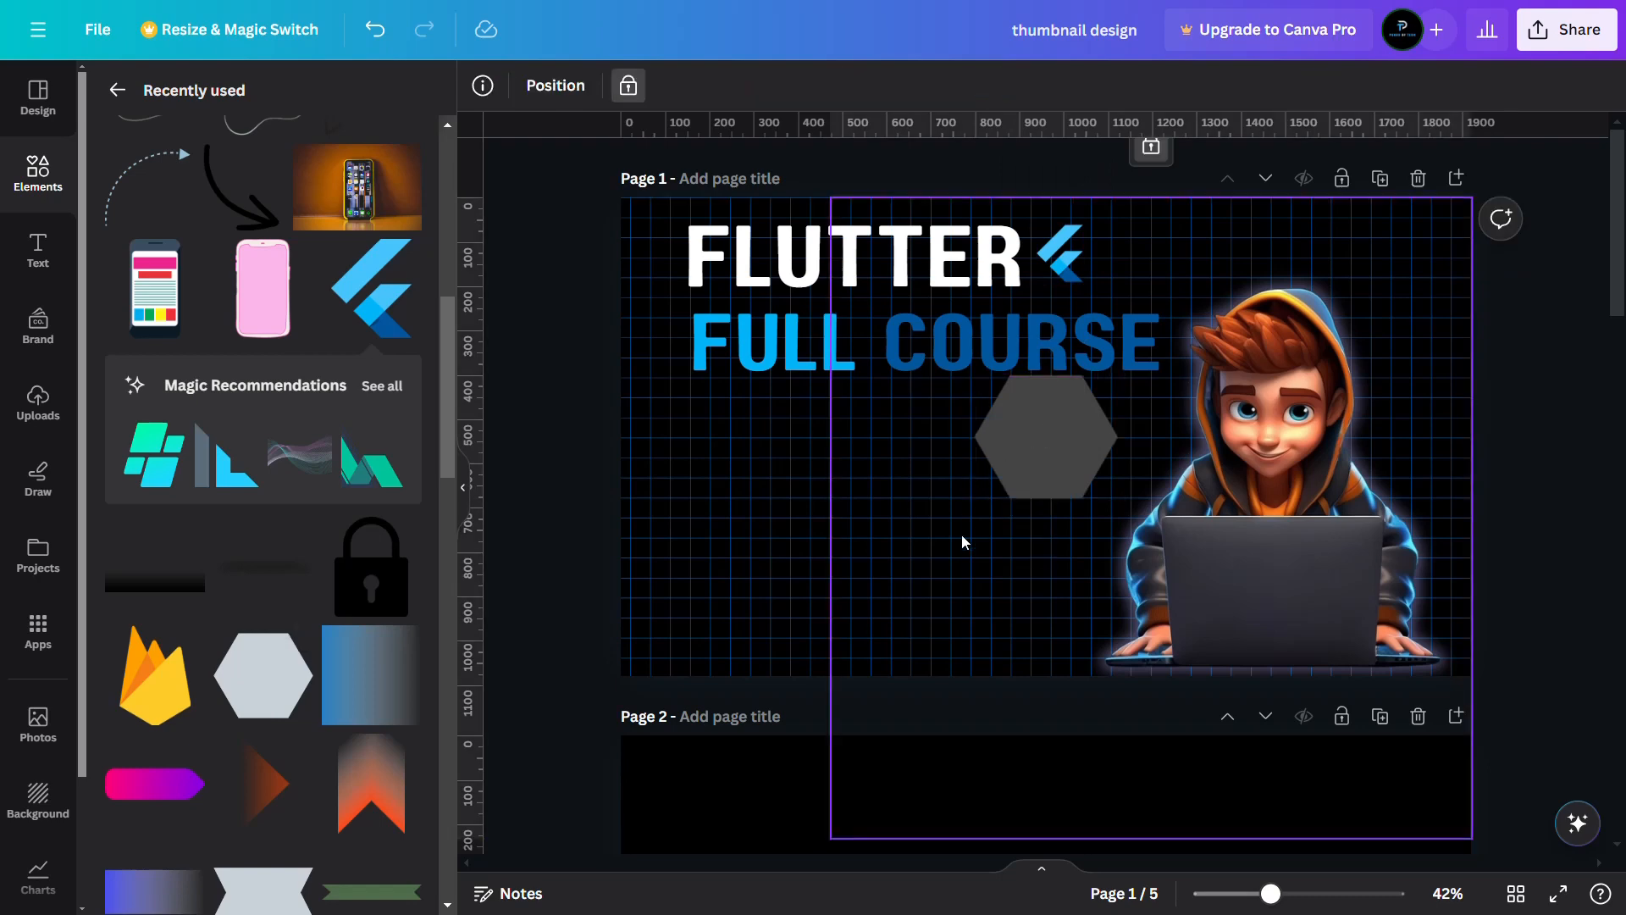
drag(1051, 415, 1029, 460)
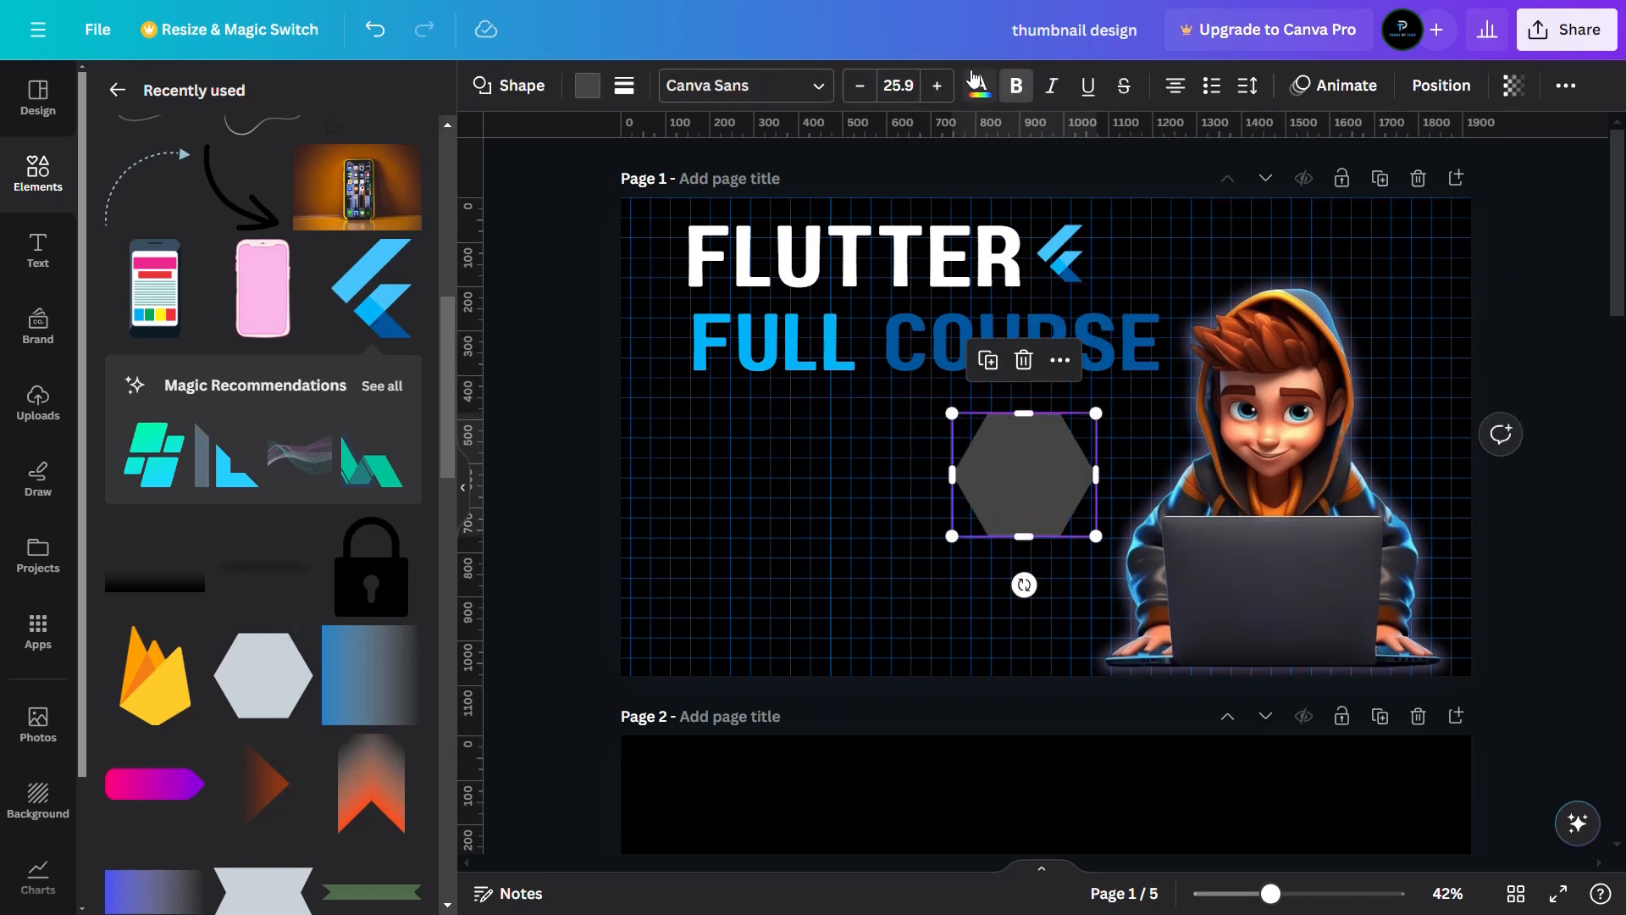
click(583, 92)
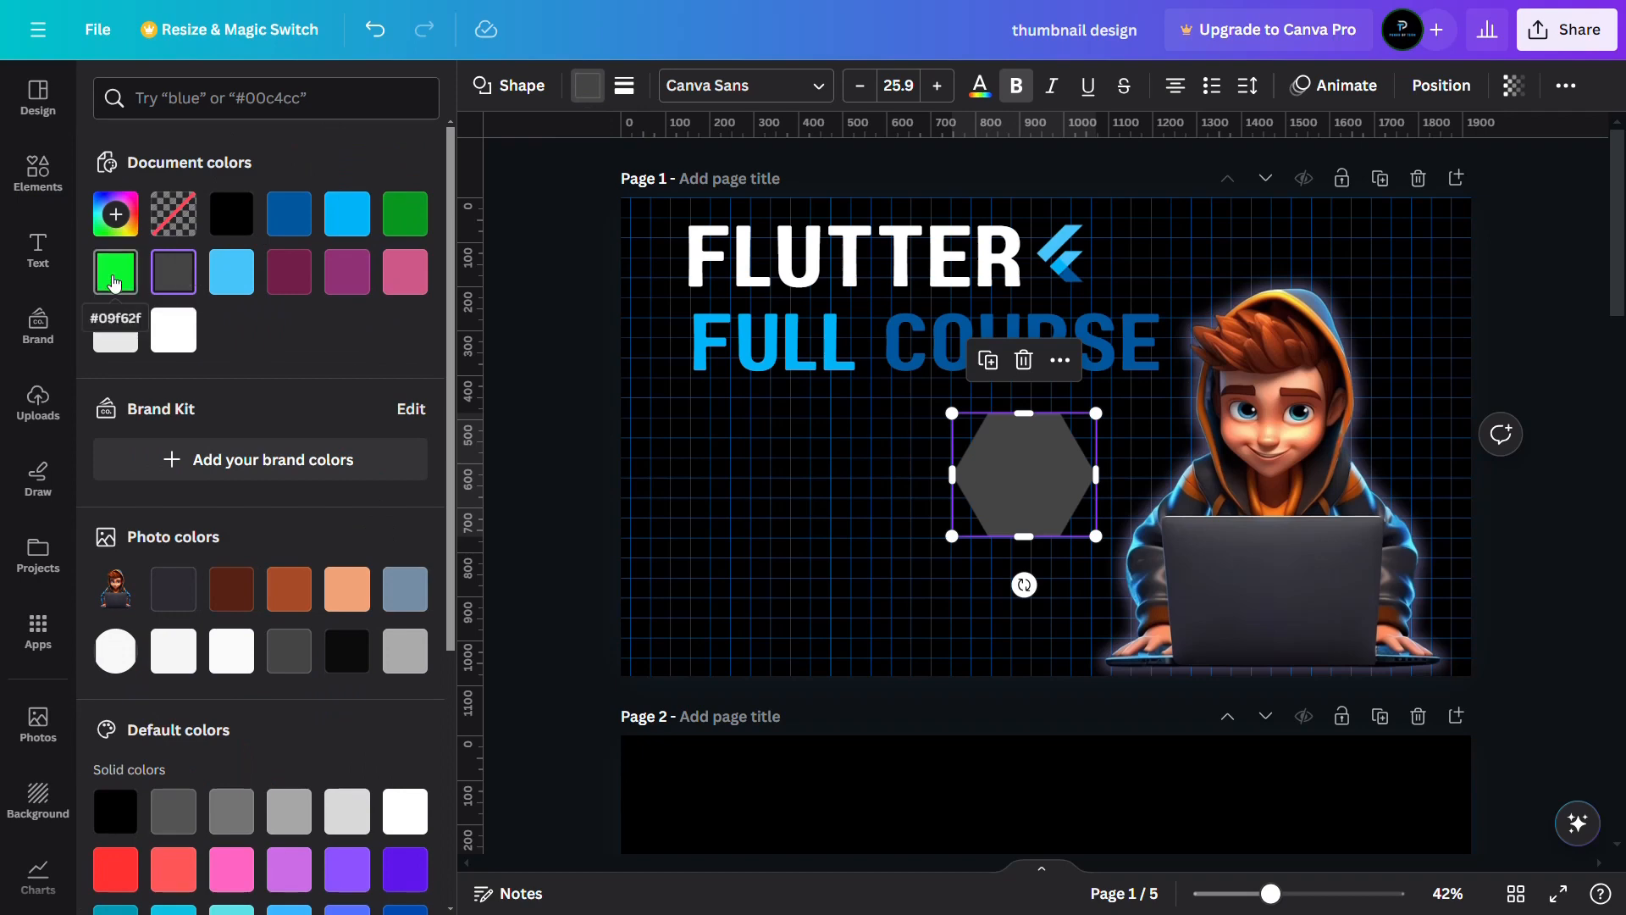
click(284, 225)
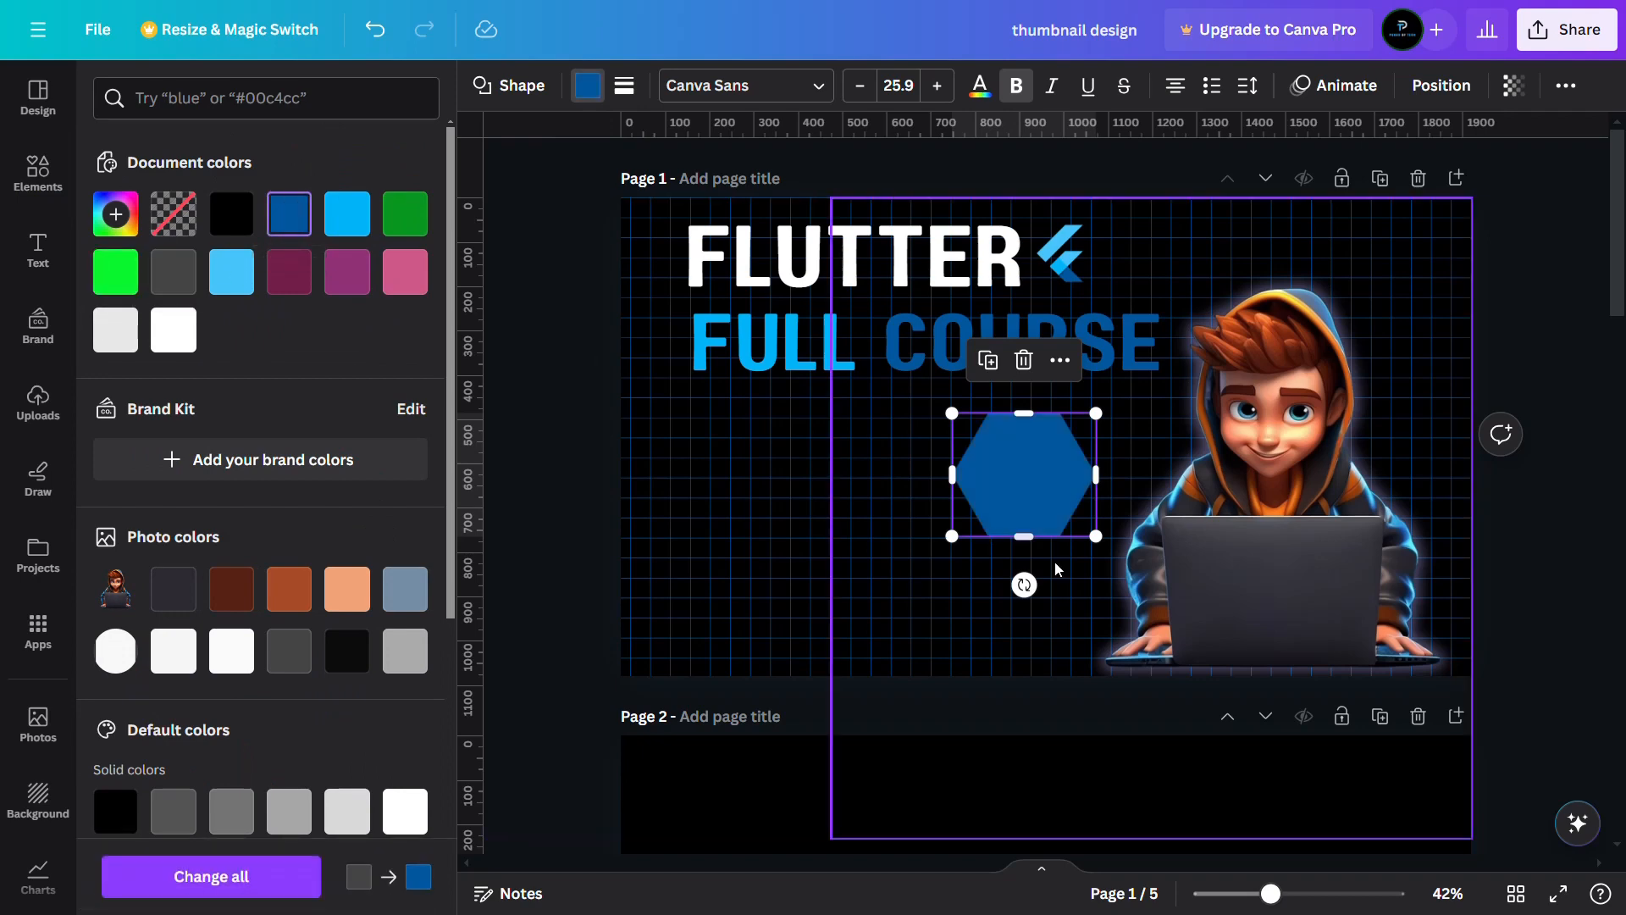
Place two slightly smaller copies of the blue hexagon on either side, partly overlapped by the central one and vertically centred on it
drag(1068, 494, 1112, 472)
click(893, 434)
drag(861, 409, 886, 436)
drag(946, 485, 937, 472)
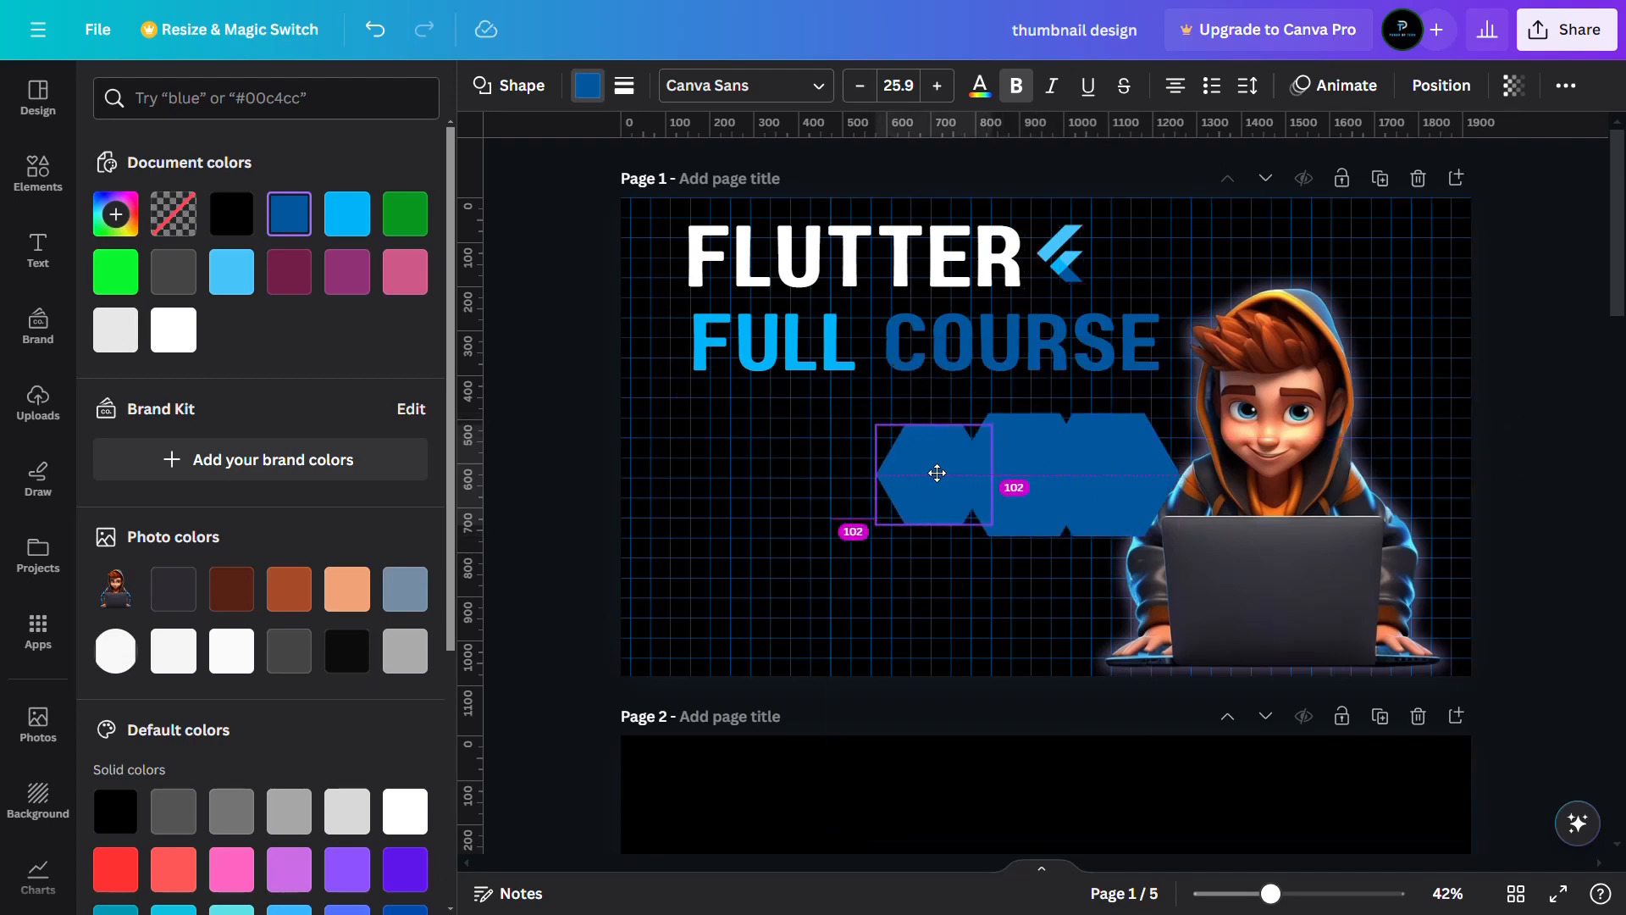
click(1114, 477)
drag(1179, 413, 1115, 485)
key(Escape)
click(1115, 486)
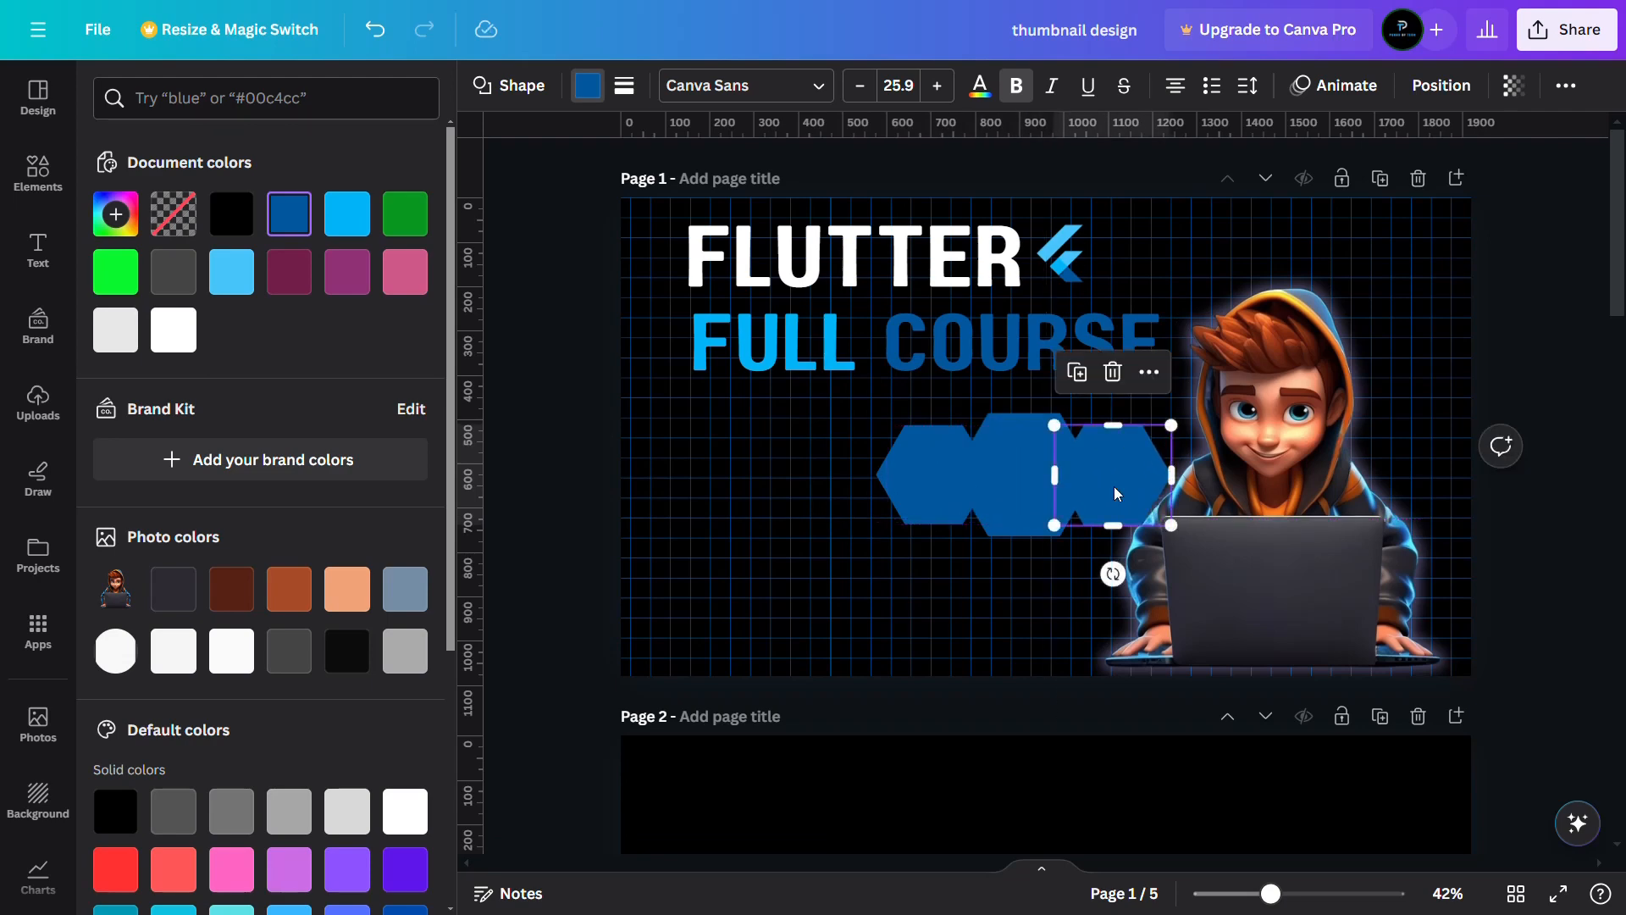
Recolour both smaller side hexagons light grey
click(1017, 483)
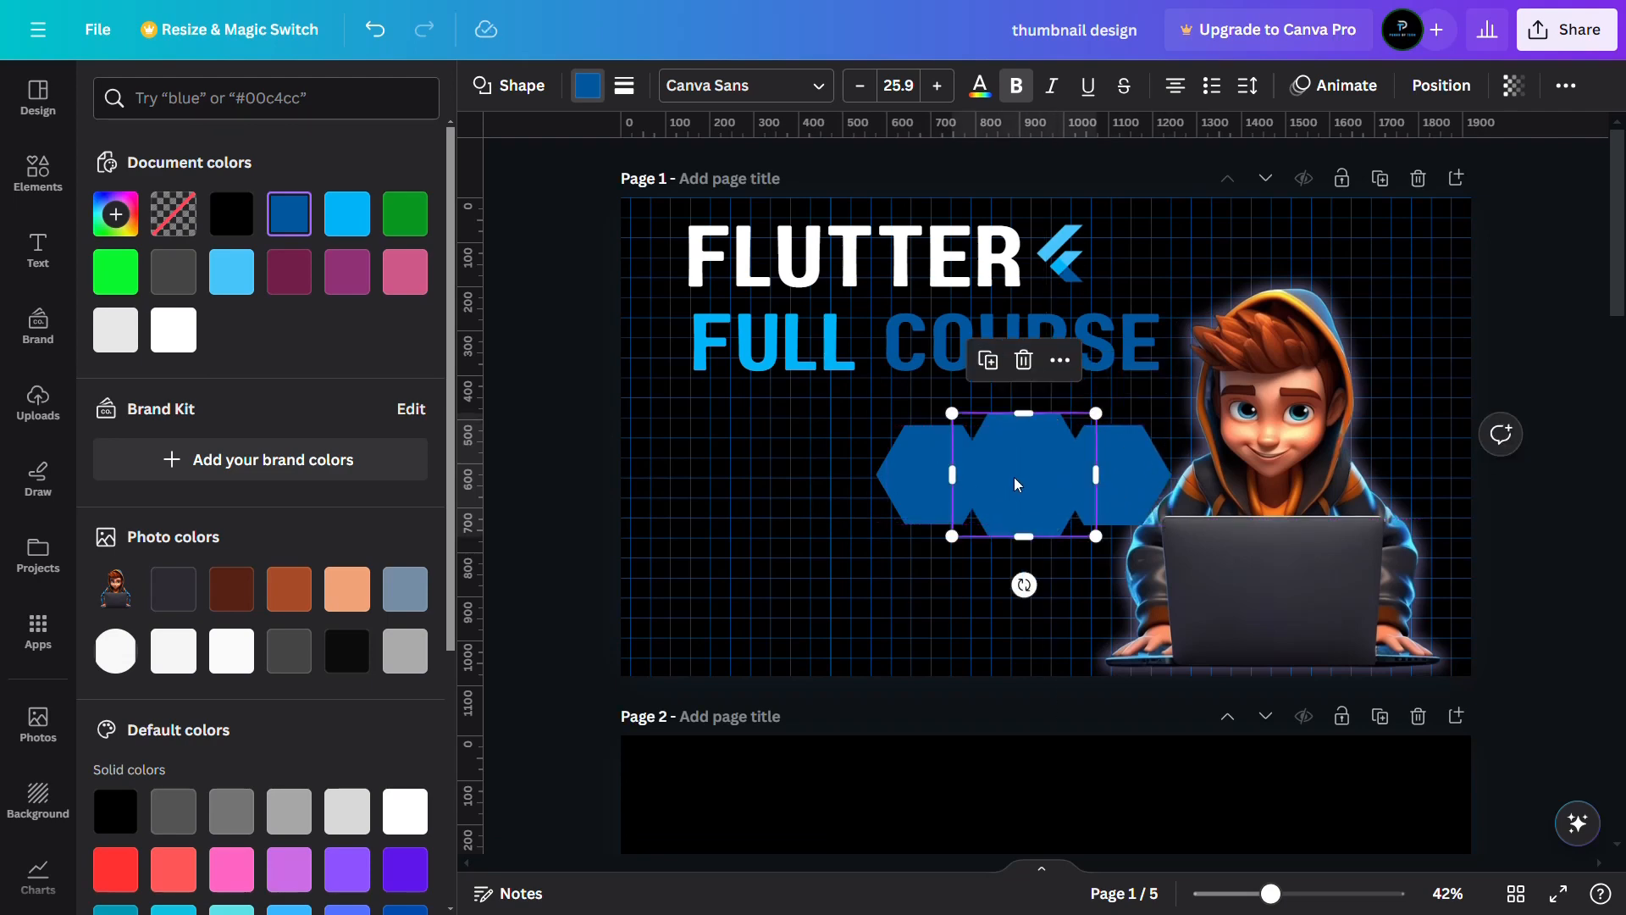
click(910, 474)
click(577, 88)
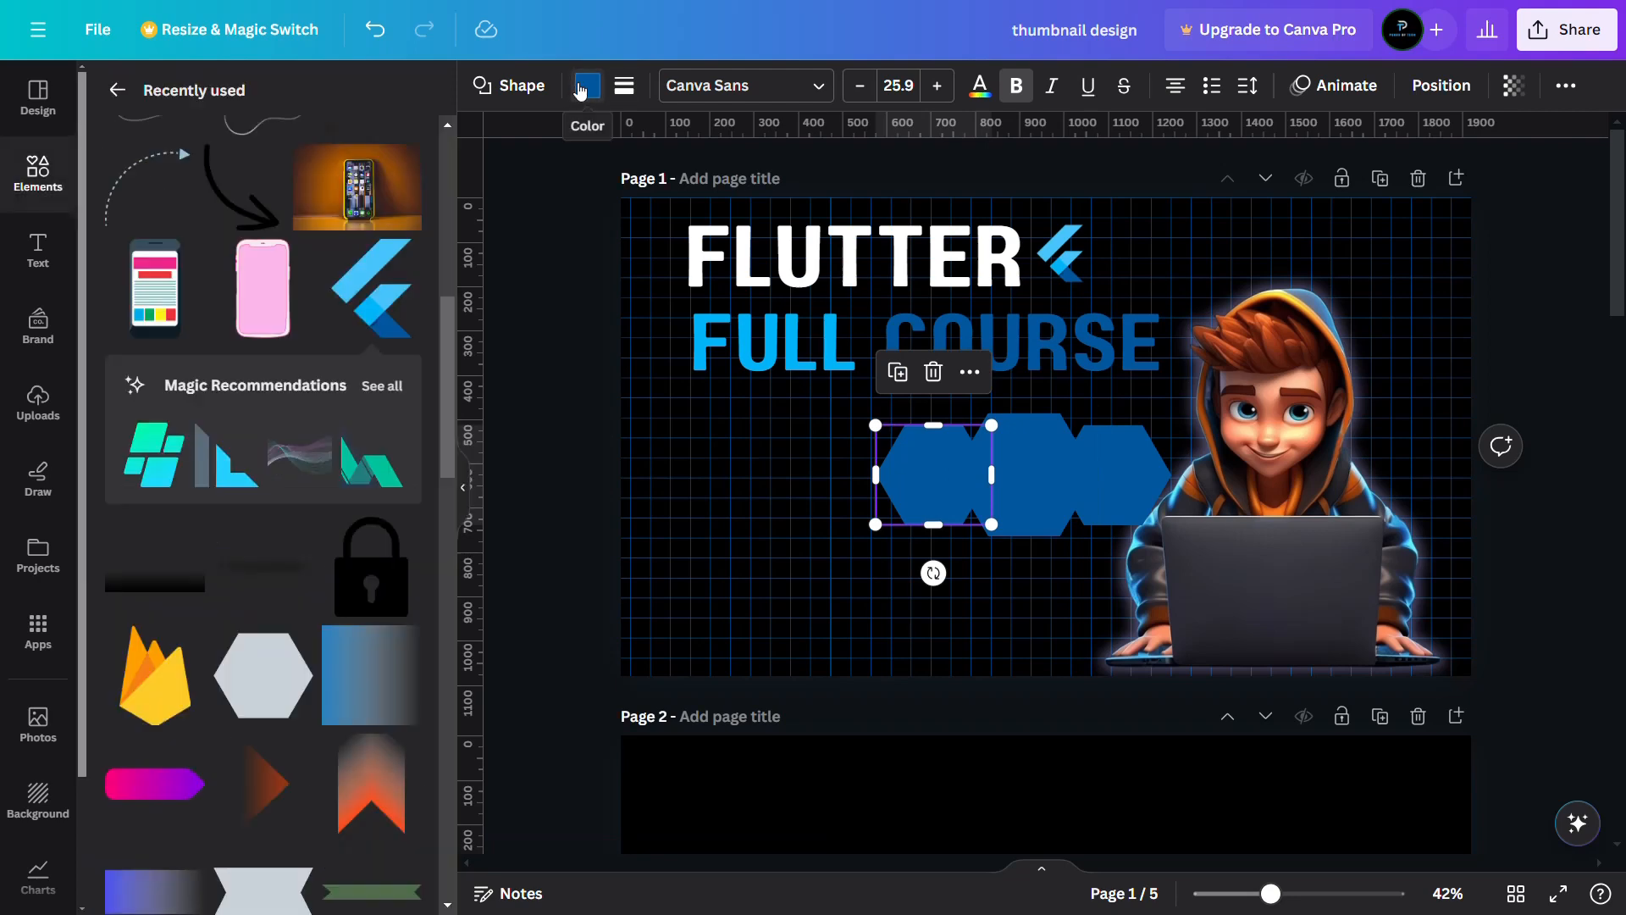
click(578, 86)
click(102, 330)
click(1129, 475)
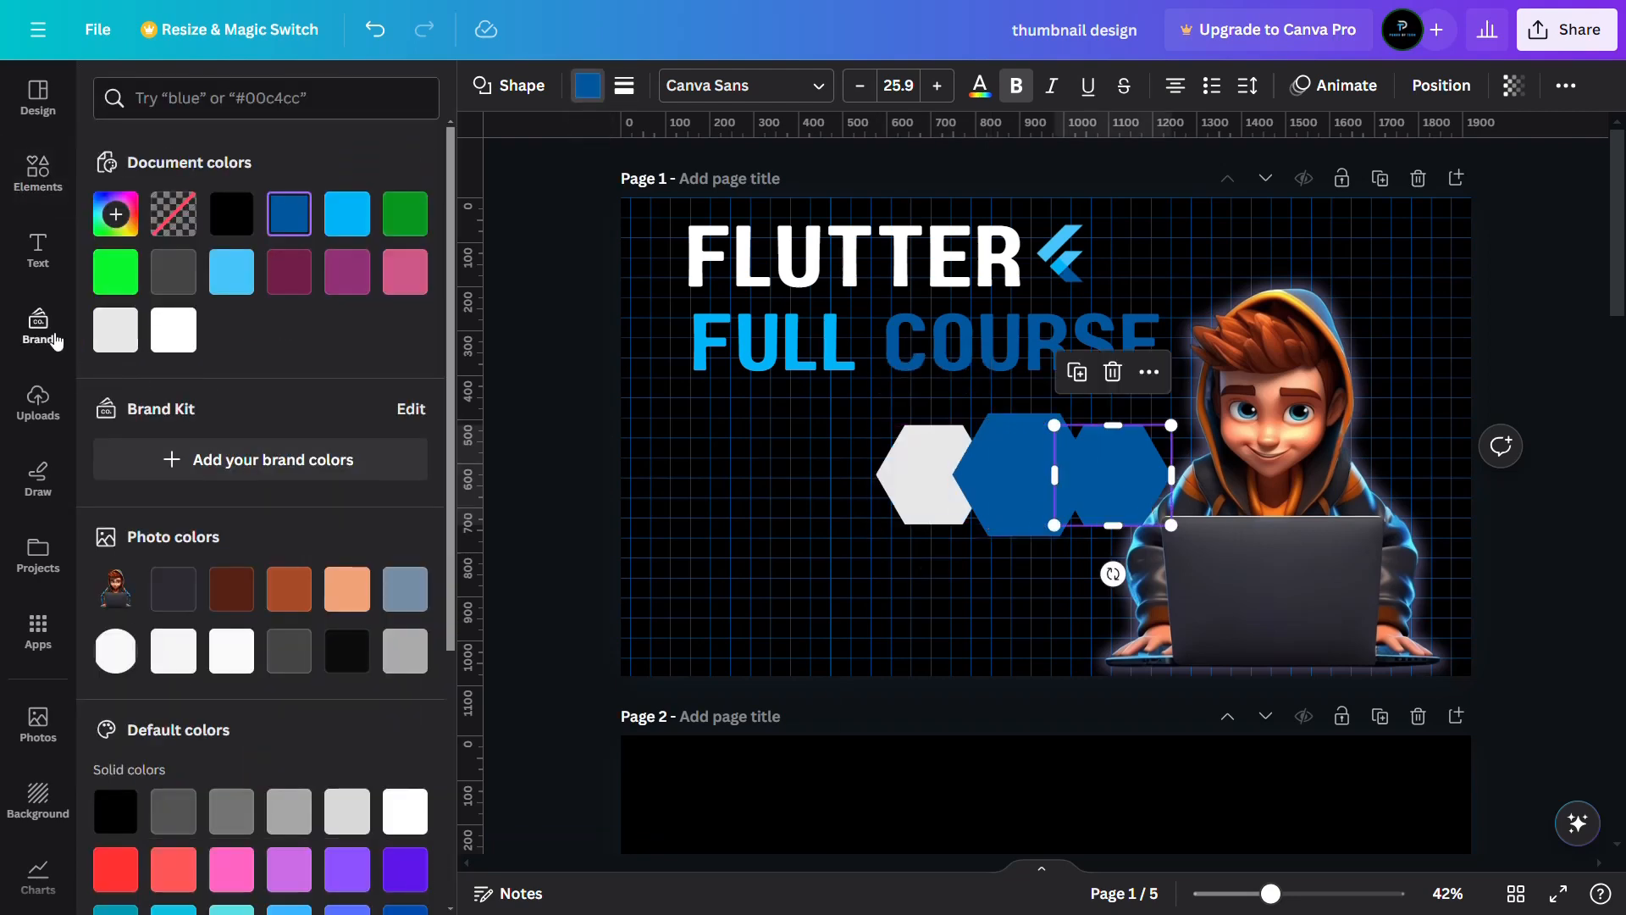
click(112, 332)
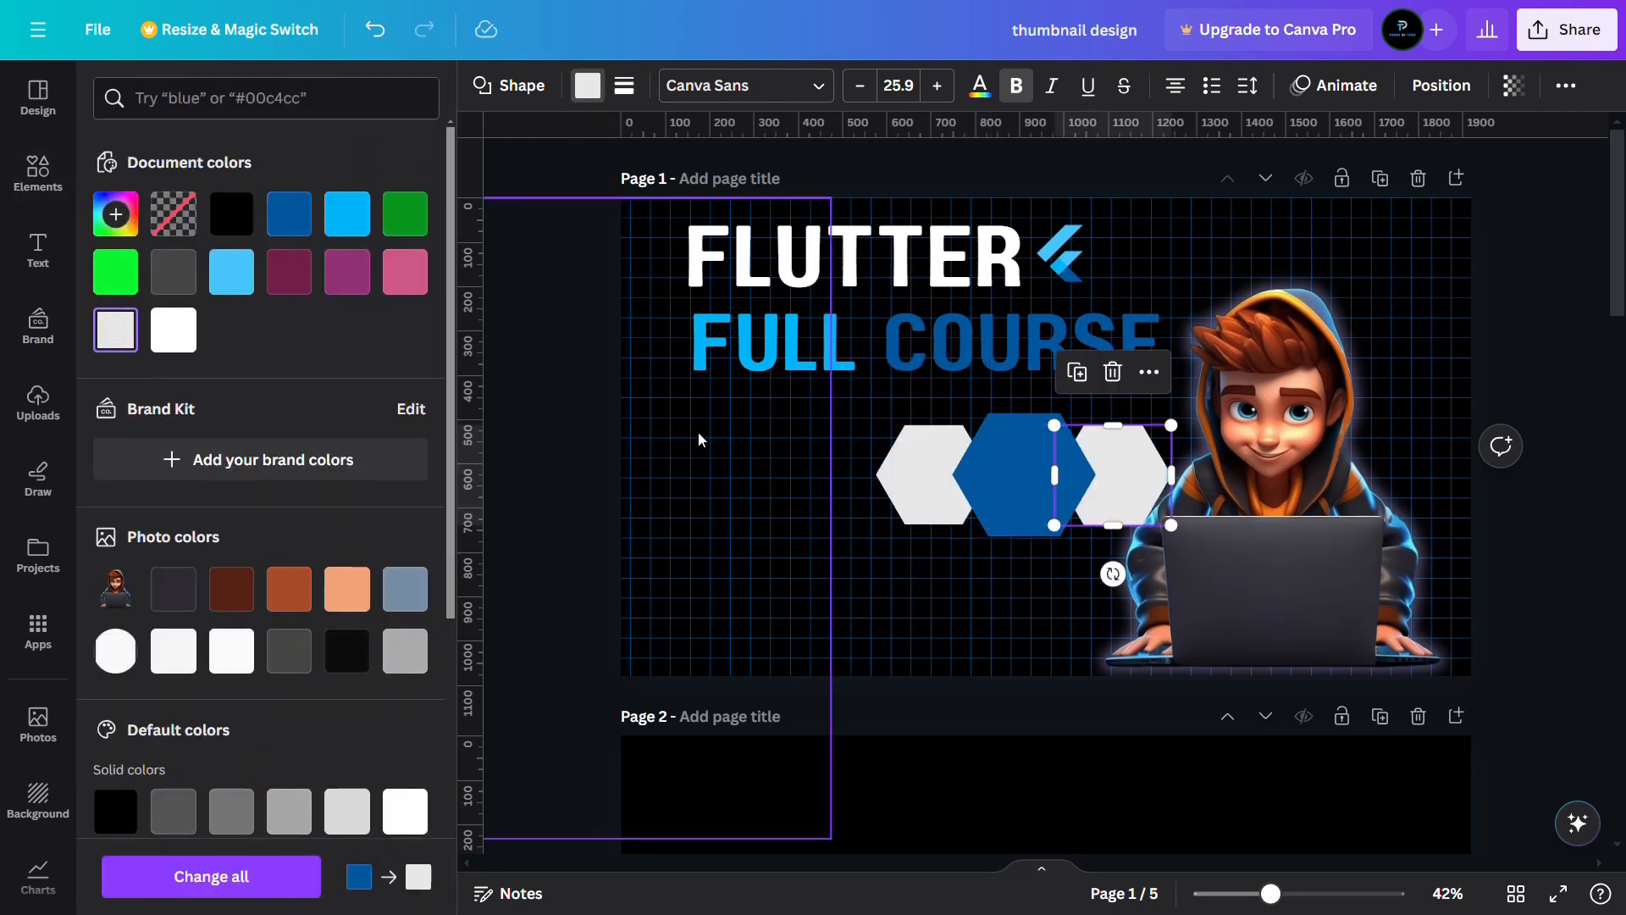
Nudge the two grey hexagons slightly inward towards the central blue hexagon
click(937, 456)
key(Right)
key(Right)
key(Right)
key(Right)
key(Right)
key(Right)
key(Right)
key(Right)
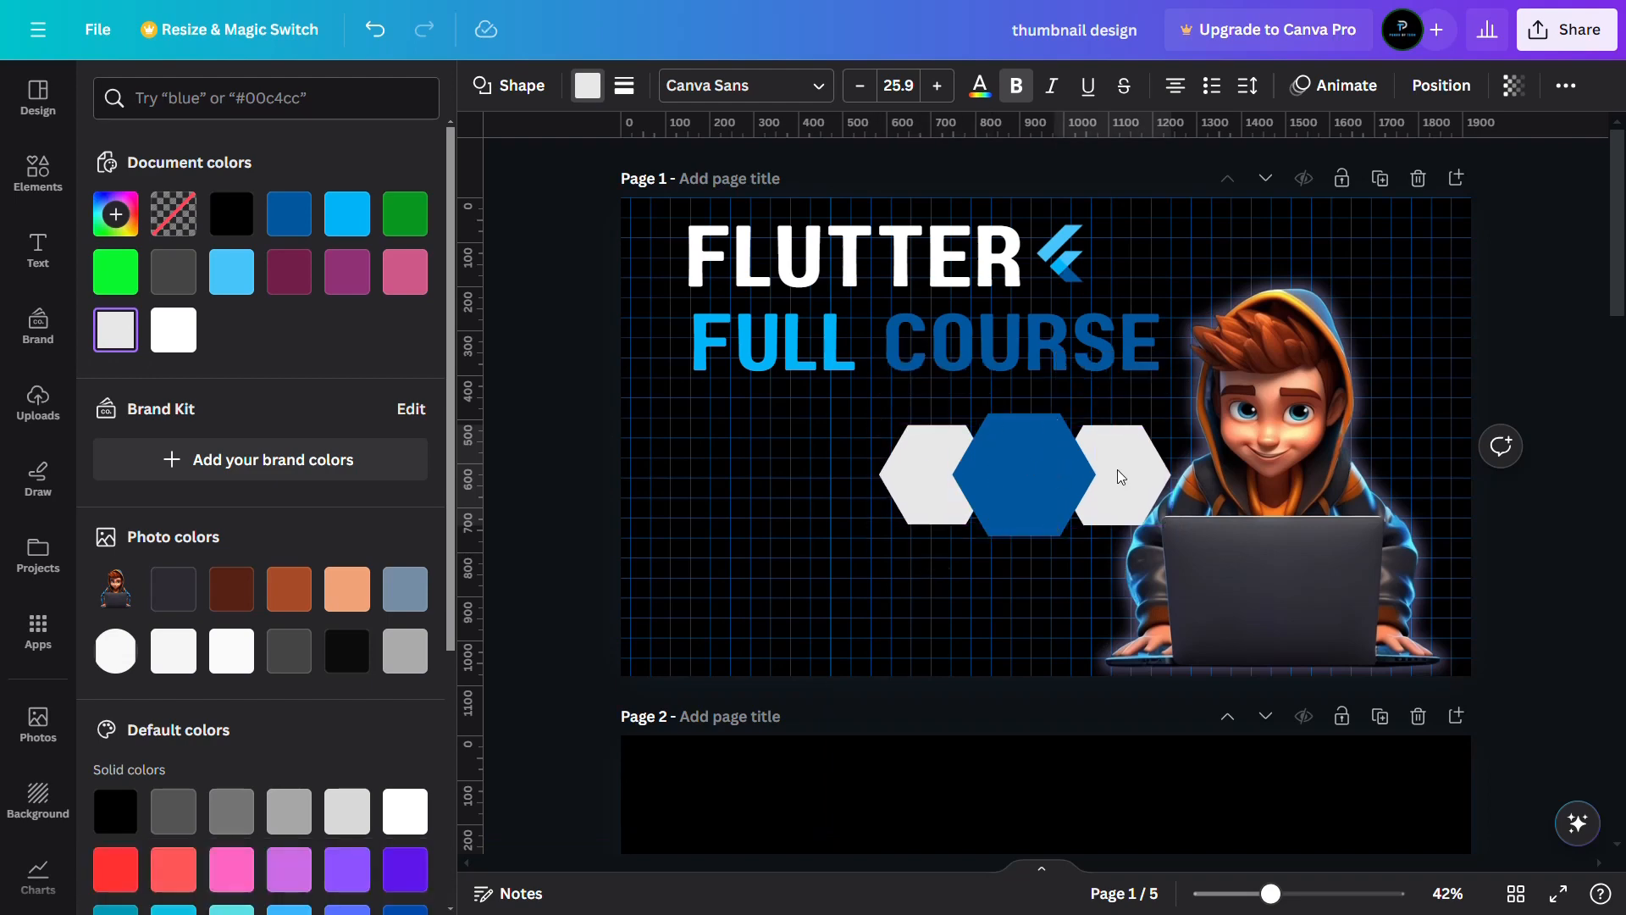
click(1117, 469)
Add the recently used black gradient shadow, scaled and rotated to lie along the central hexagon's upper-left edge
click(22, 163)
click(117, 90)
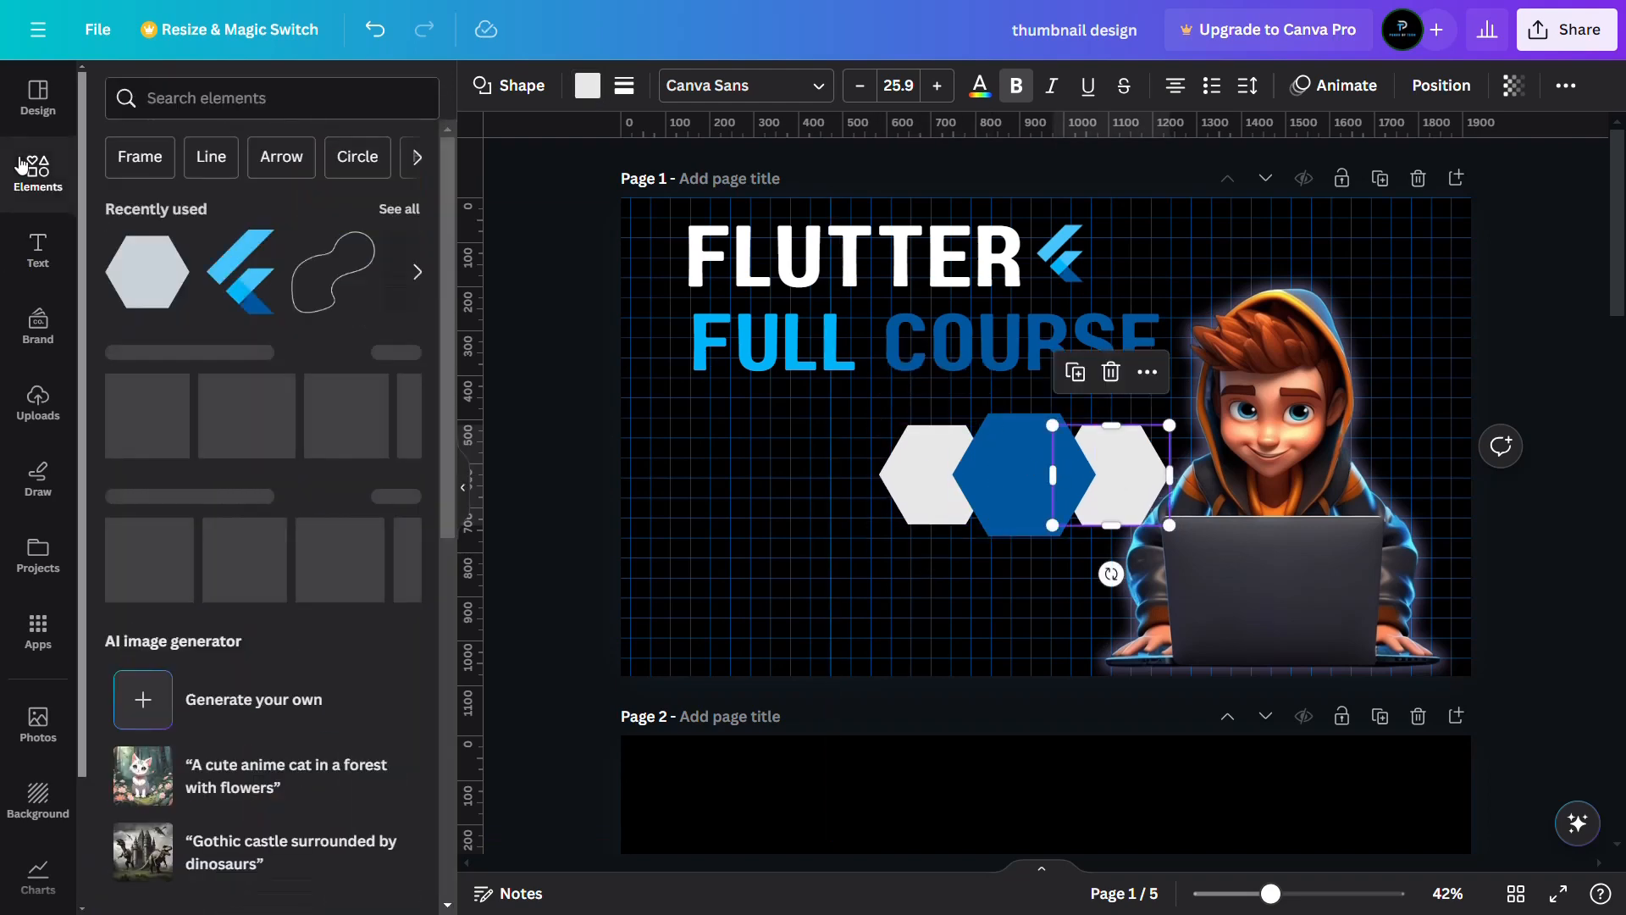
click(399, 208)
scroll(343, 504, down, 3)
scroll(343, 504, down, 3)
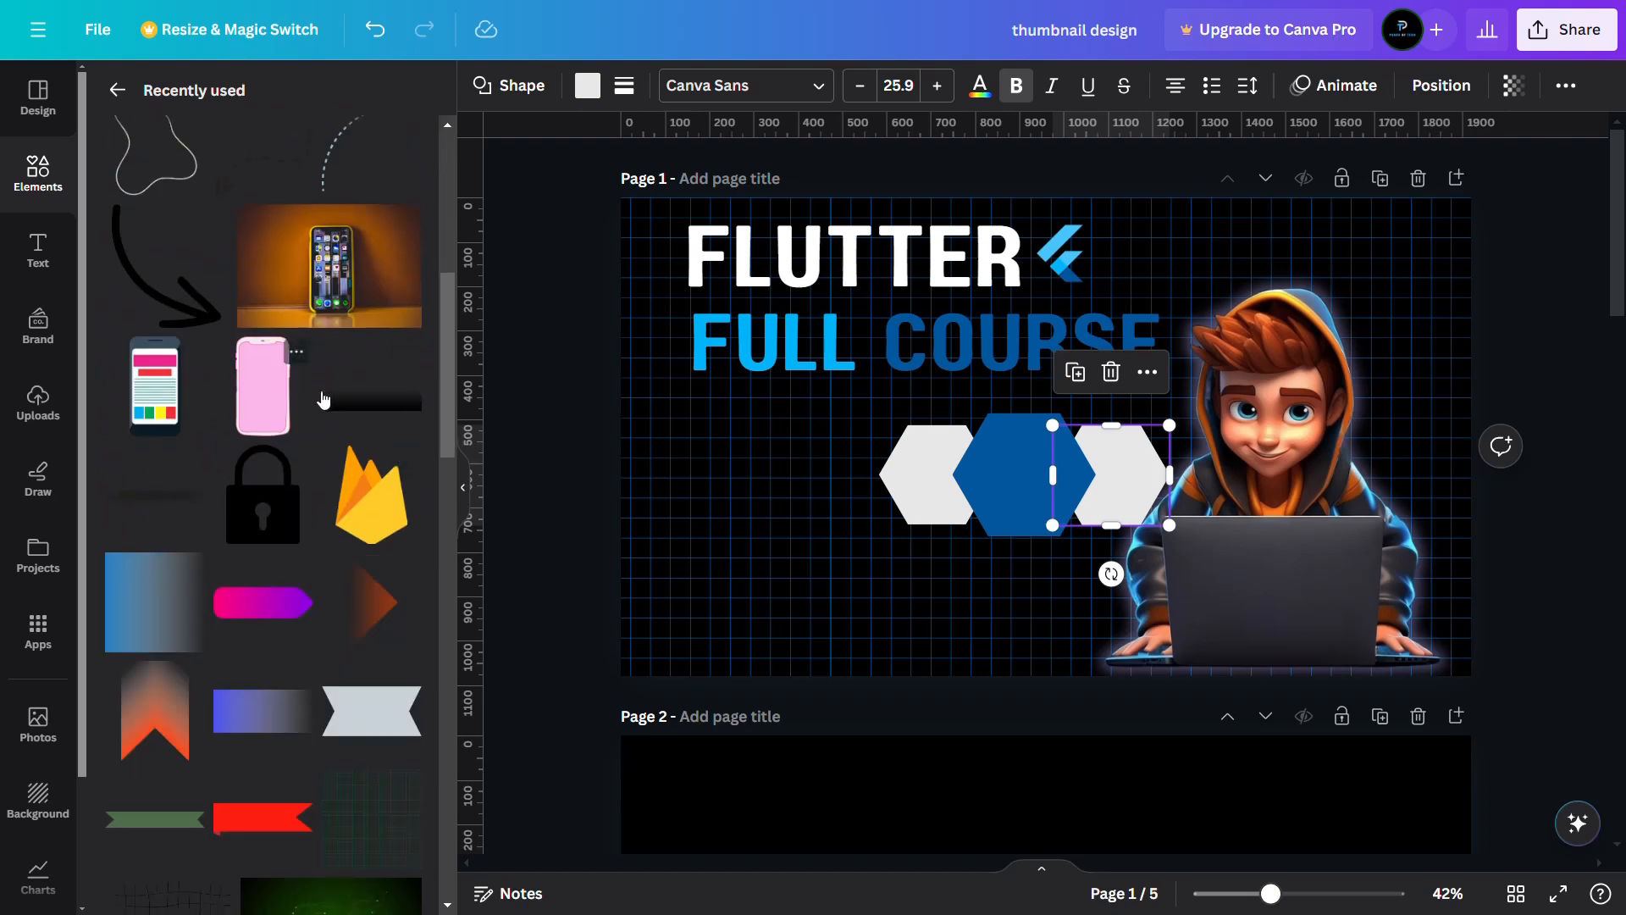
click(372, 400)
scroll(1020, 471, up, 5)
drag(1074, 396, 942, 398)
drag(924, 478, 894, 500)
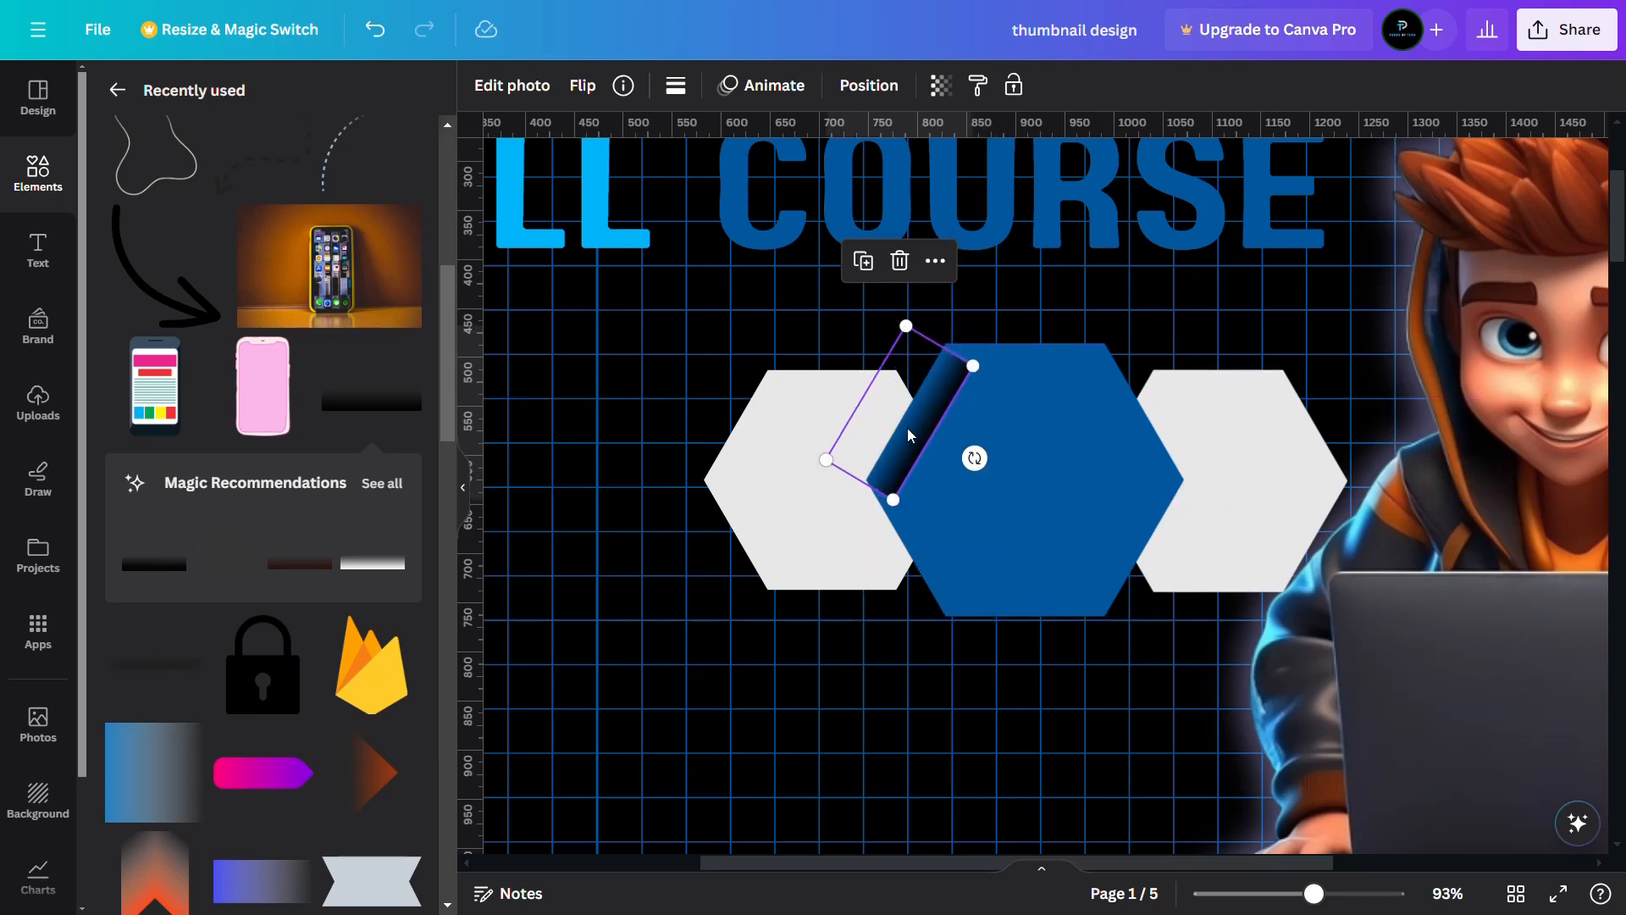
drag(911, 435, 887, 415)
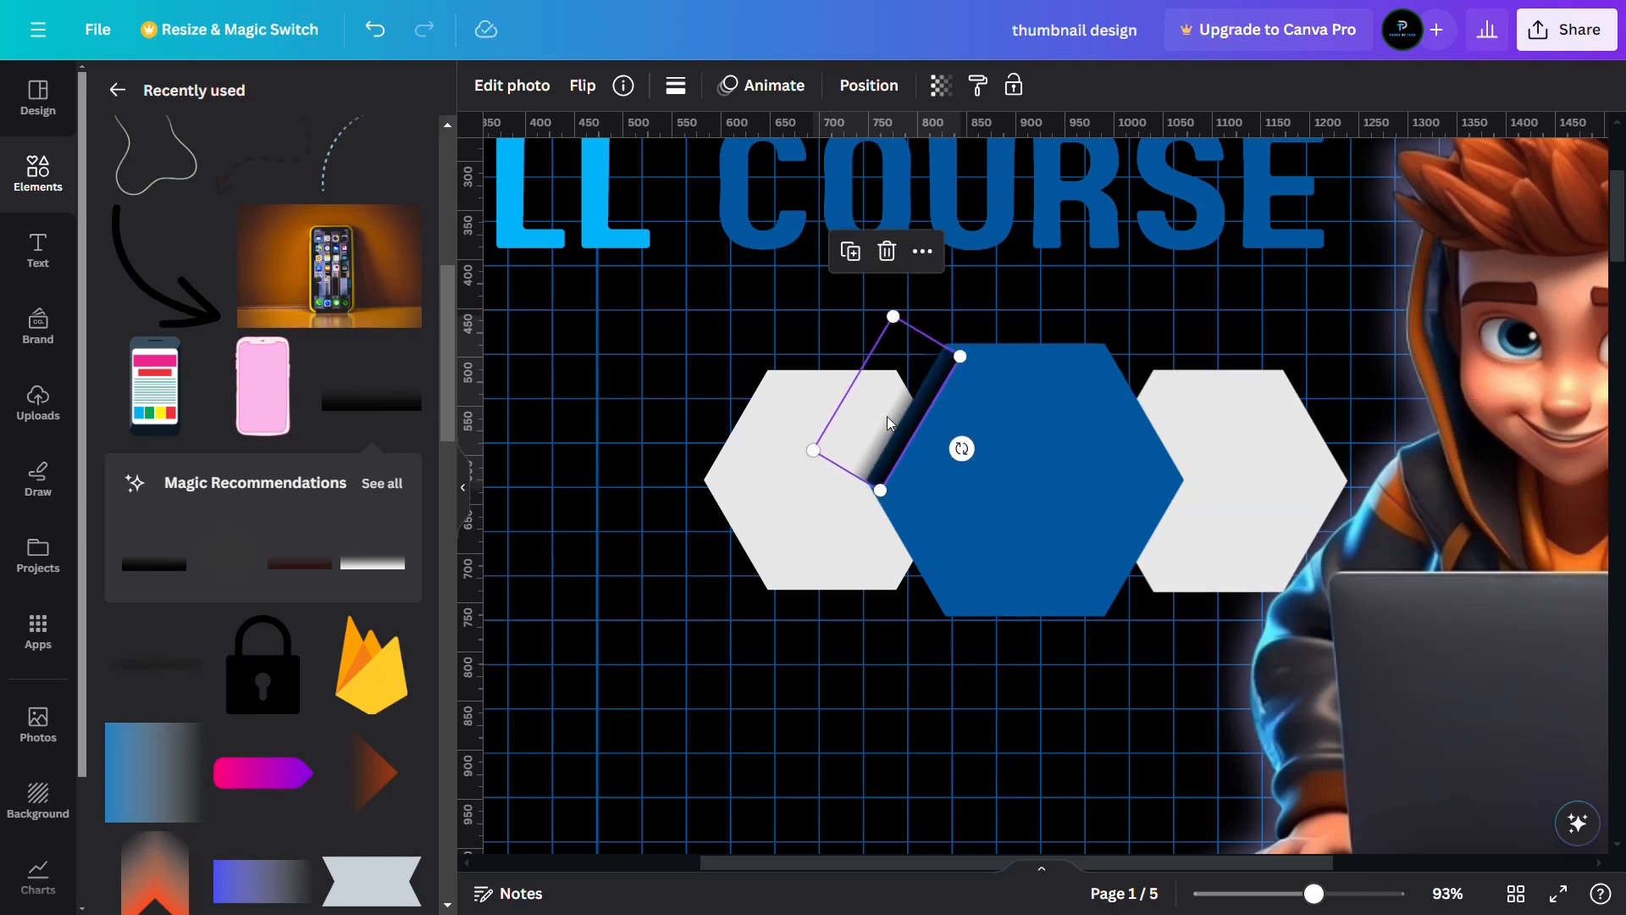
Duplicate the shadow, flip the copy vertically and align it with the central hexagon's lower-right edge
key(ctrl+d)
drag(973, 460, 1097, 528)
click(583, 85)
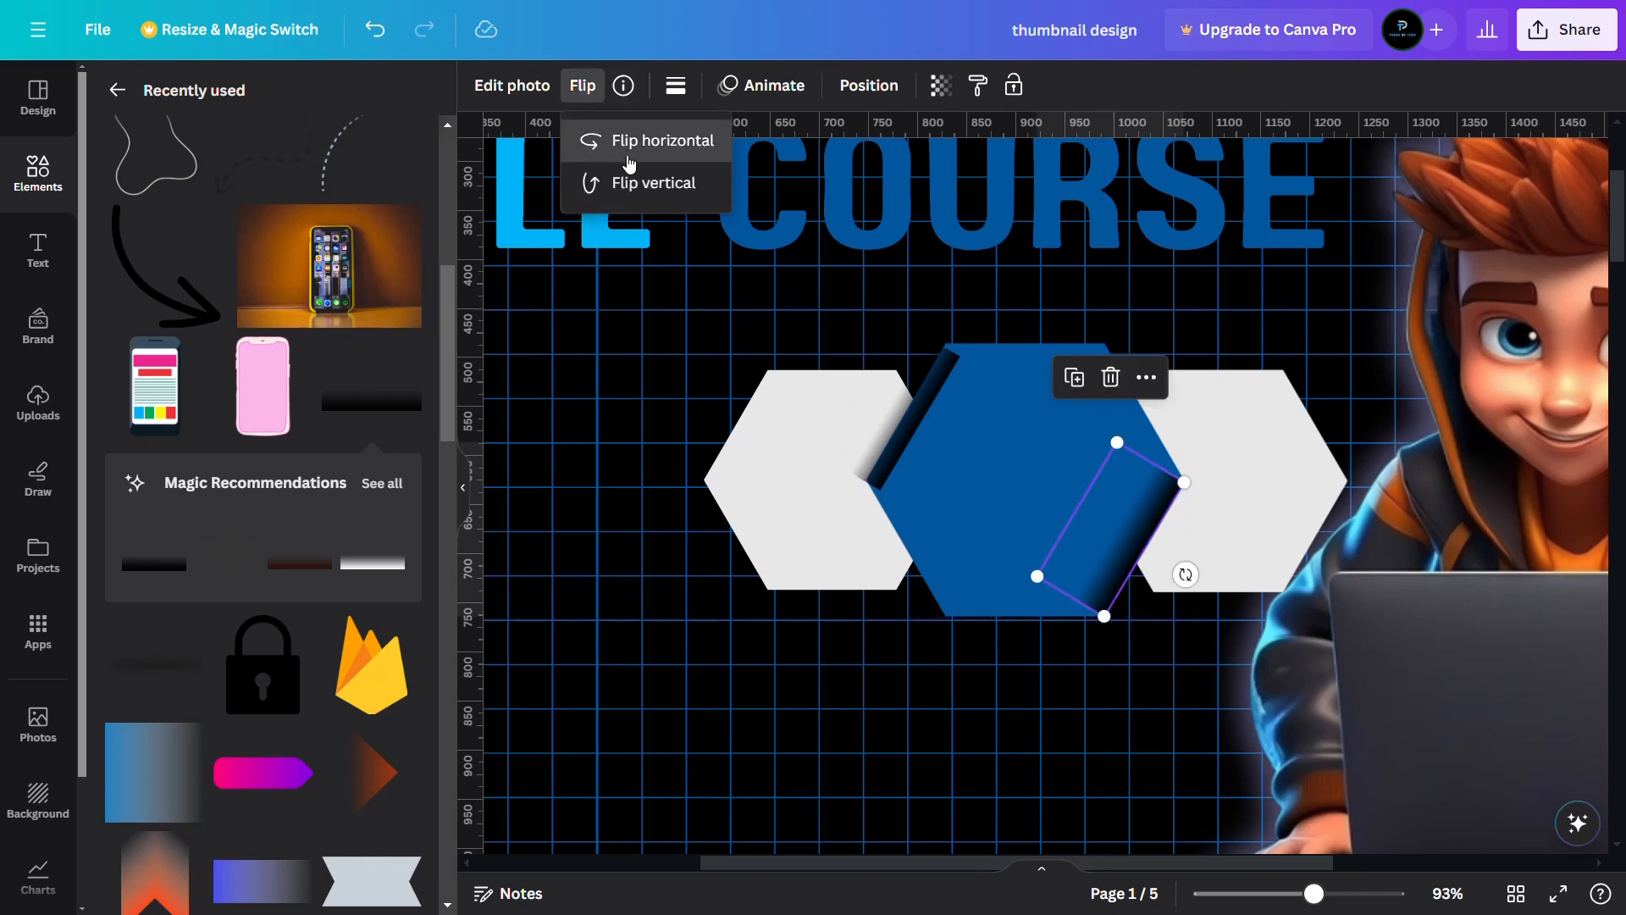
click(637, 198)
drag(1117, 559, 1170, 585)
drag(1156, 642, 1155, 645)
Enlarge the upper-left shadow slightly and place shadow copies along the central hexagon's upper-right and lower-left edges
click(919, 415)
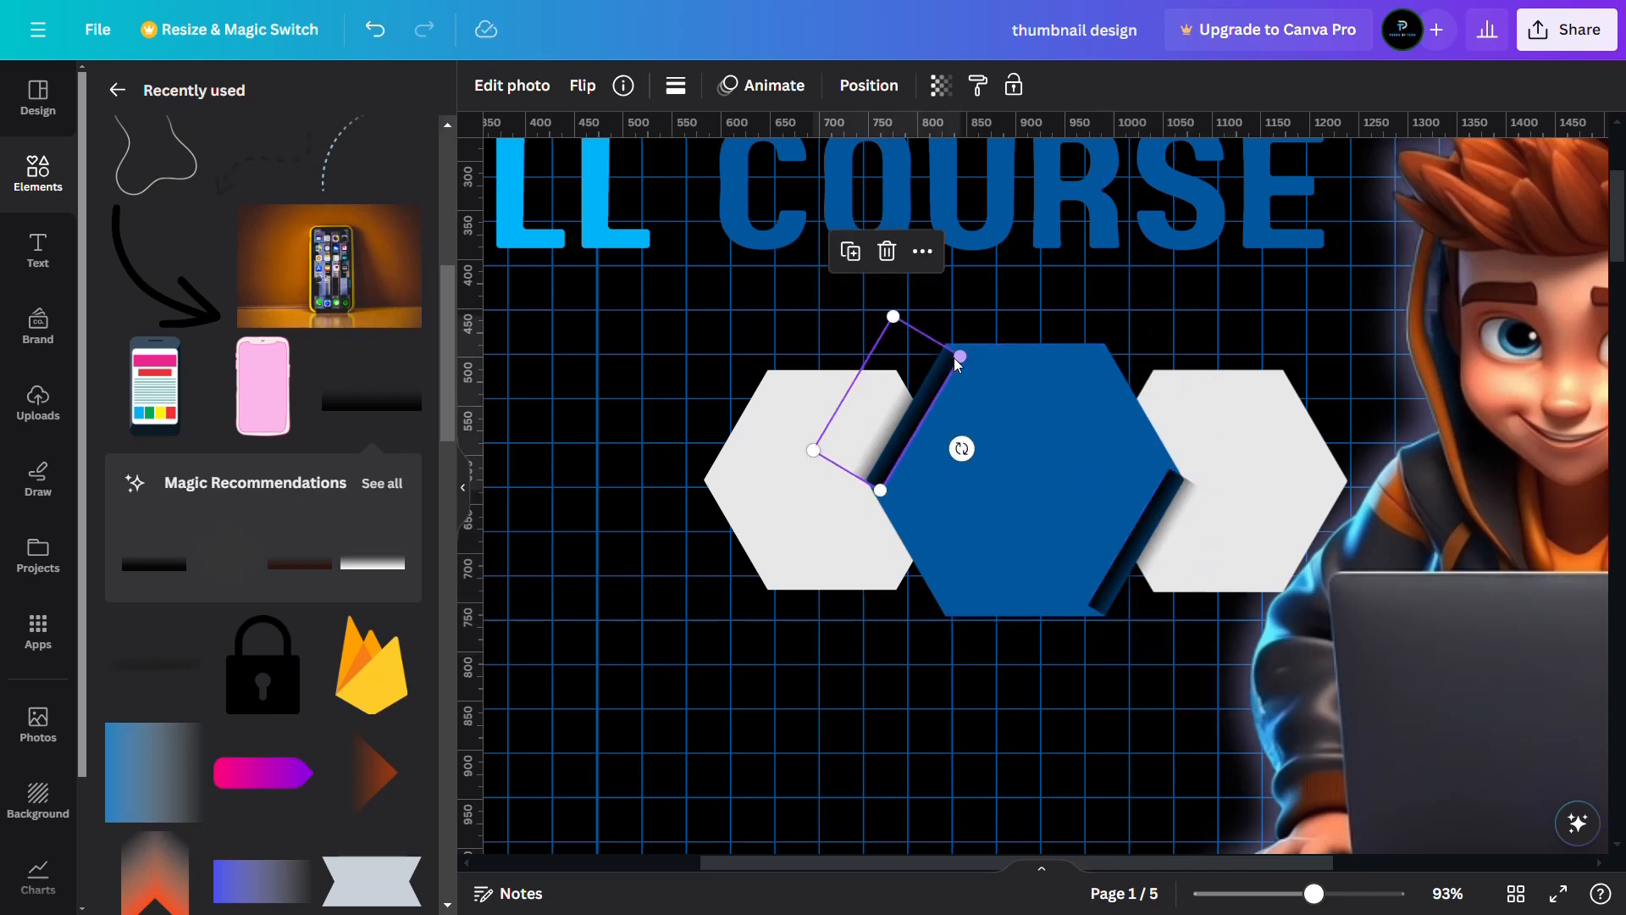
drag(959, 355, 944, 322)
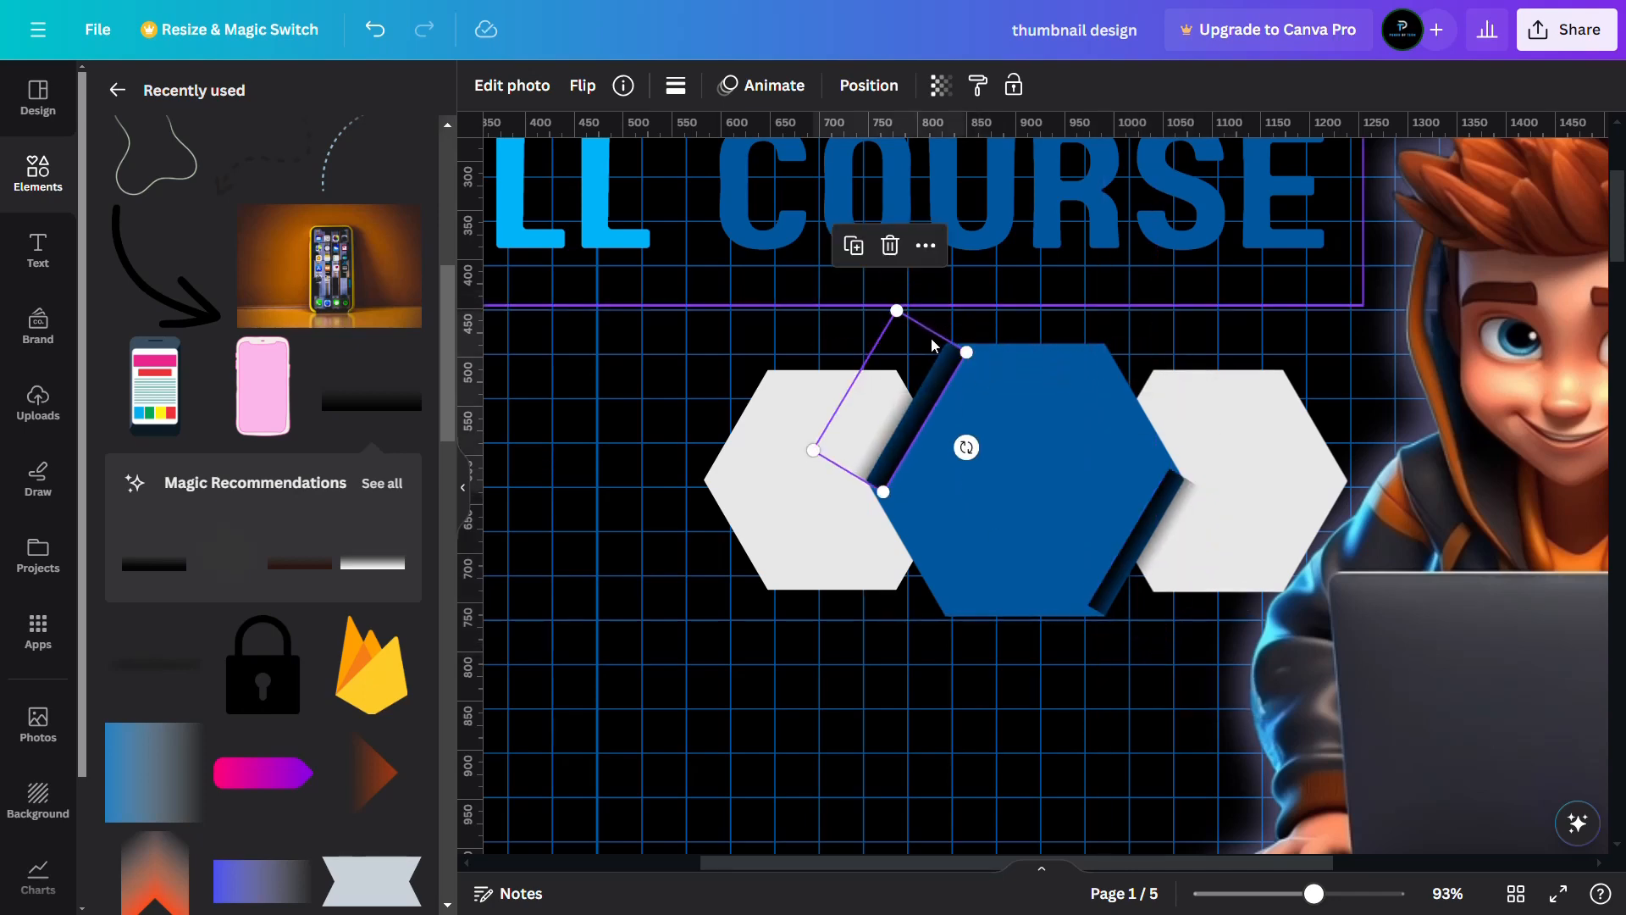
drag(893, 394, 1015, 427)
drag(1087, 480, 865, 551)
click(583, 86)
click(626, 178)
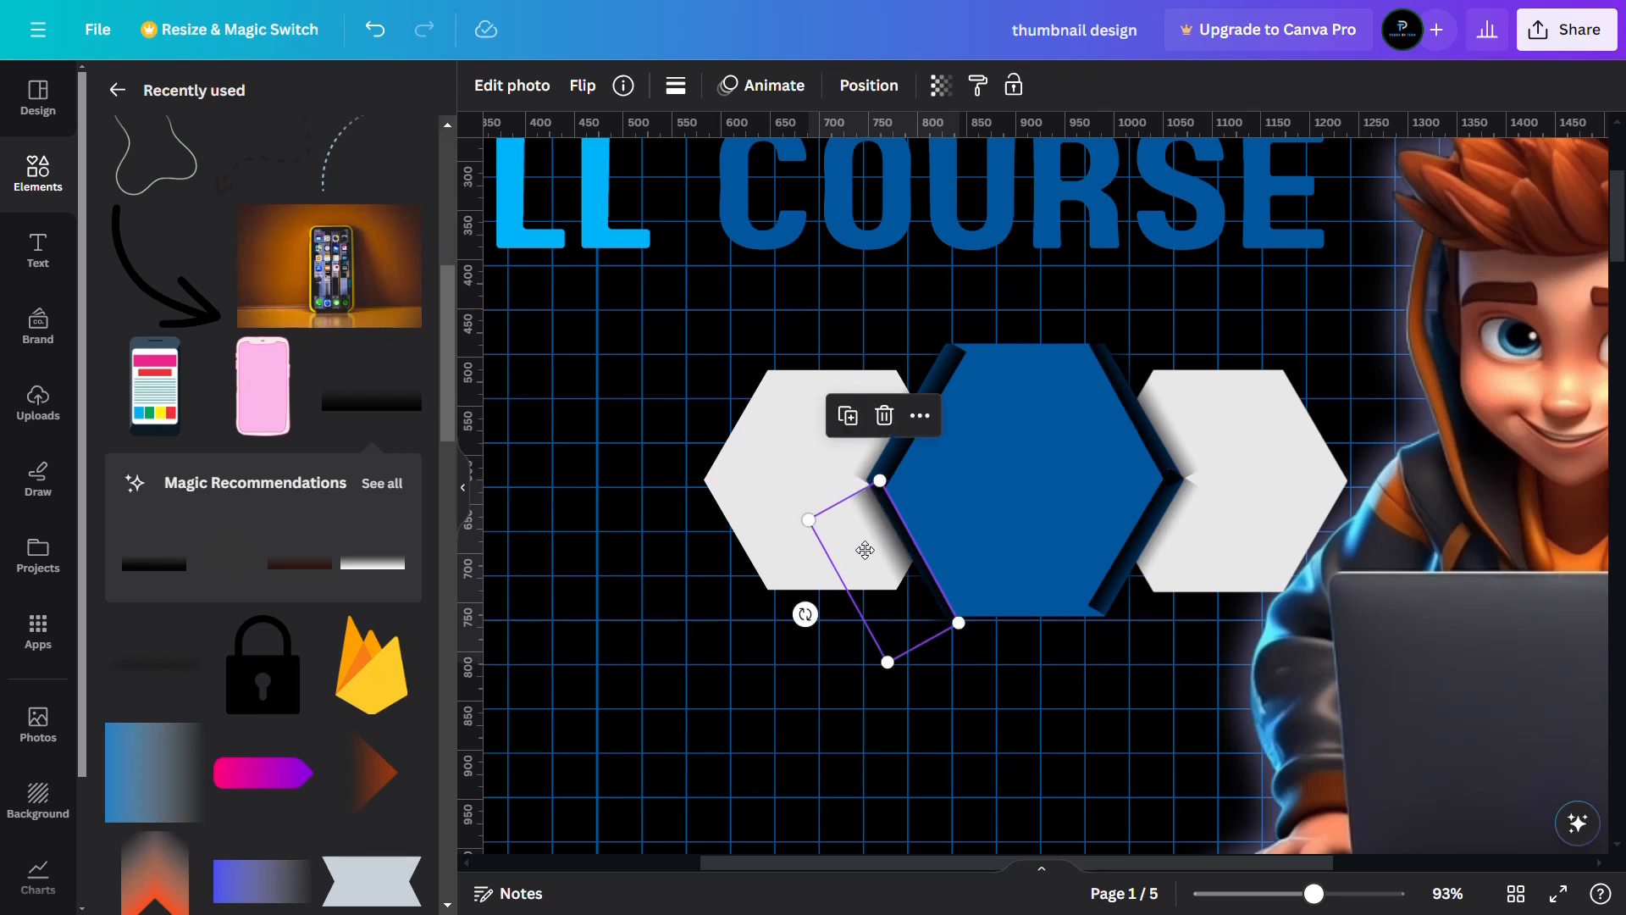
Bring the central blue hexagon forward so it sits in front of all four shadows
click(967, 455)
key(ctrl+])
key(ctrl+])
key(ctrl+])
key(ctrl+])
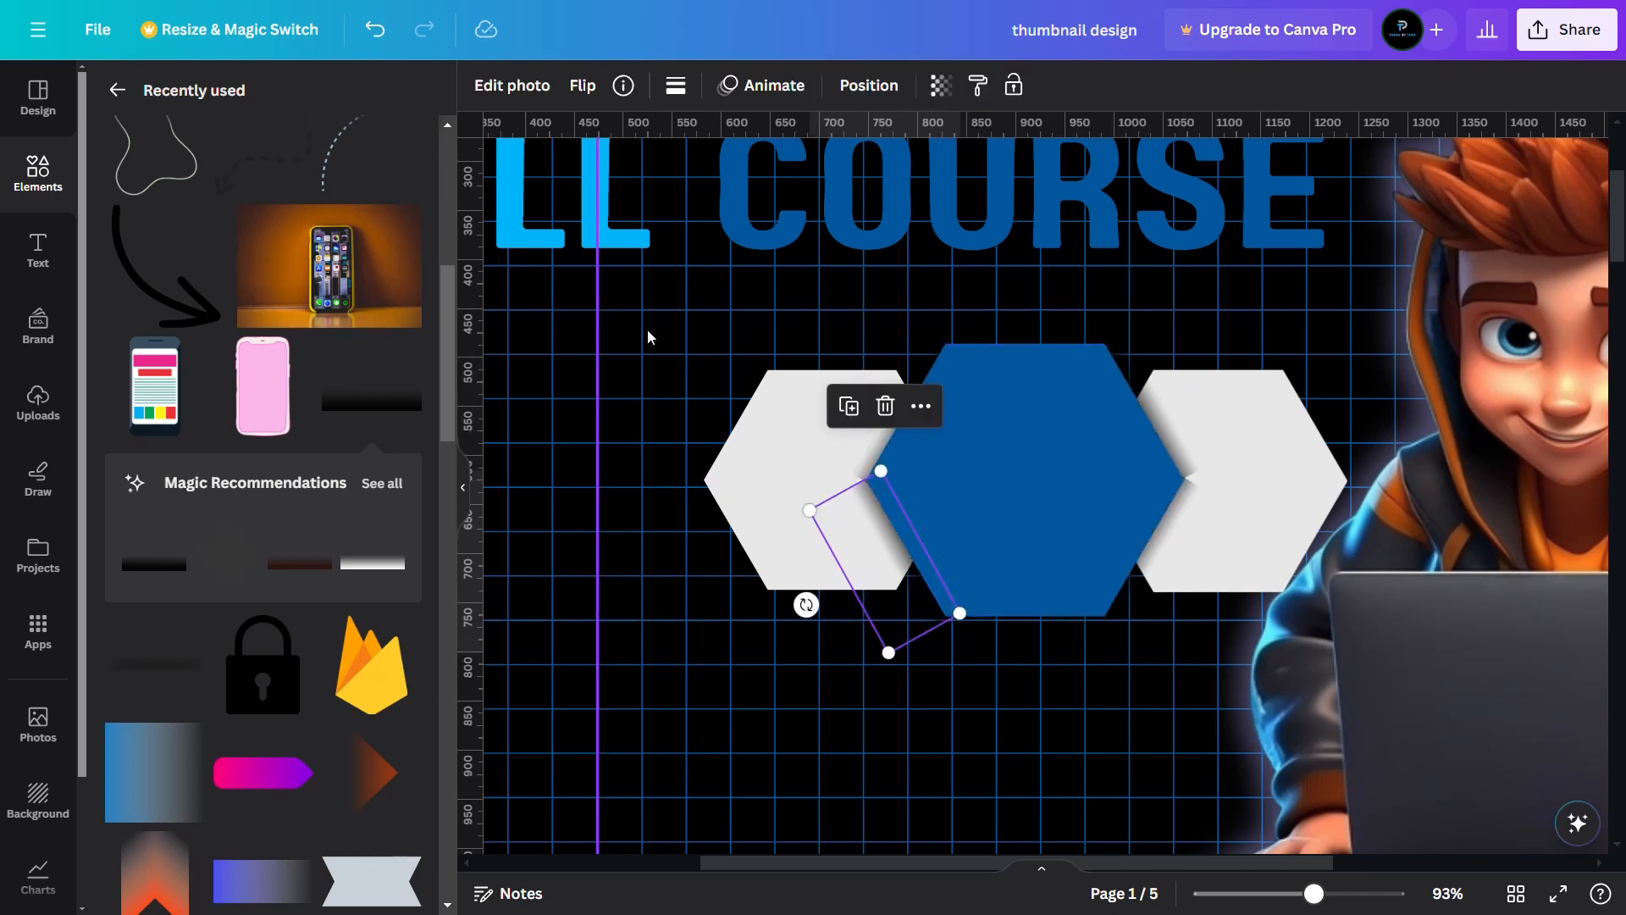
click(648, 332)
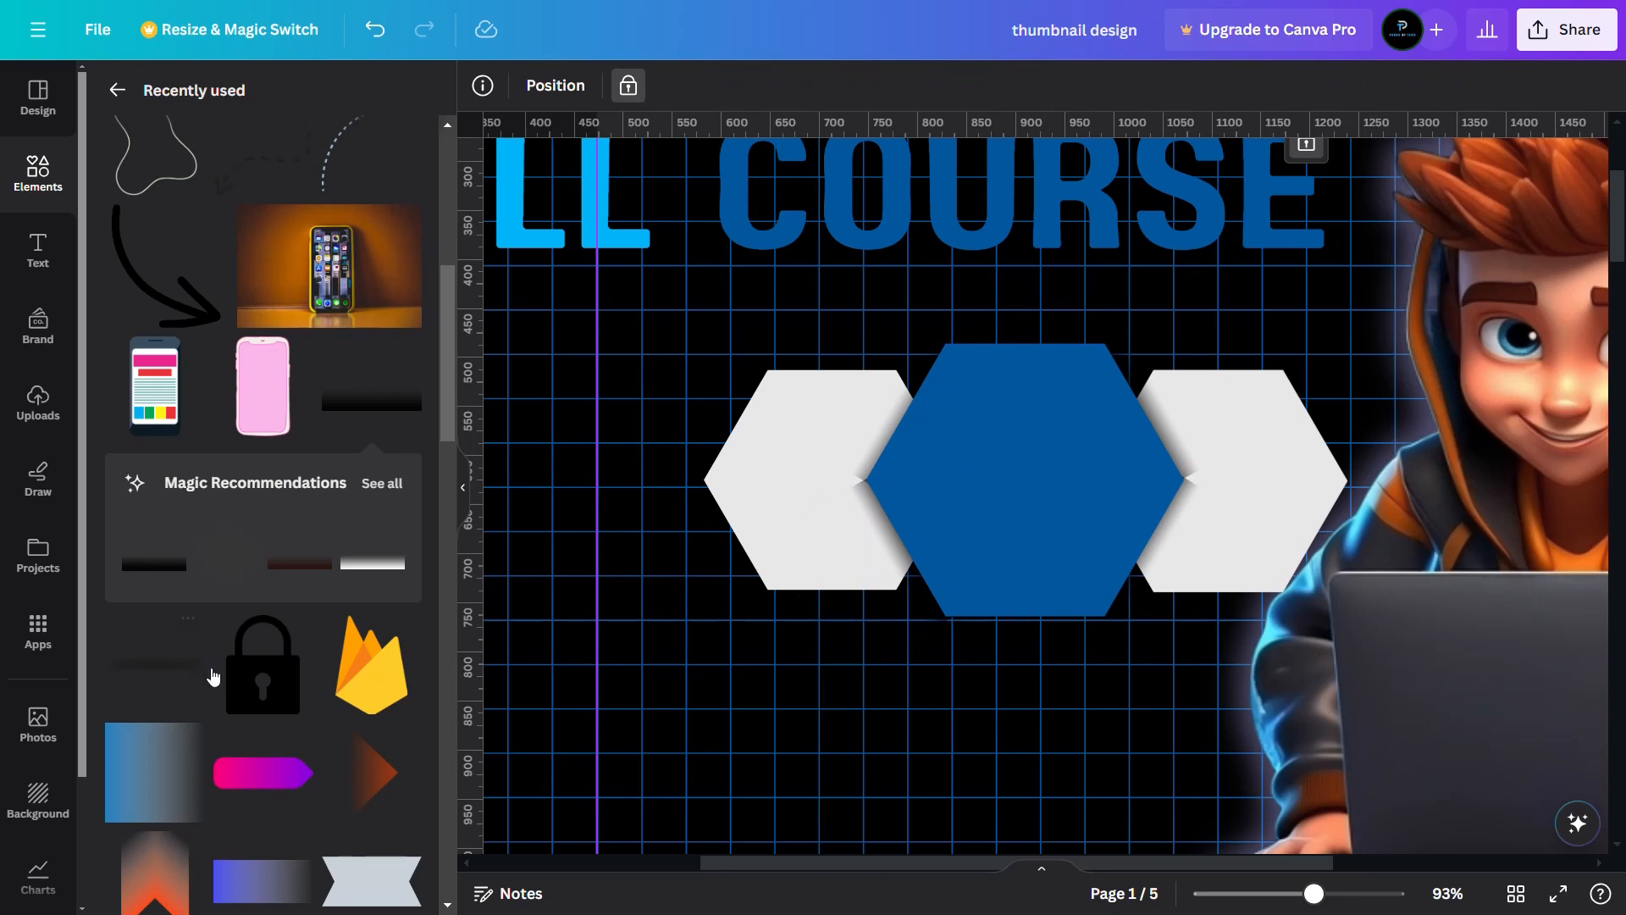
Insert the Firebase logo on the left grey hexagon and the black padlock on the right one
click(371, 665)
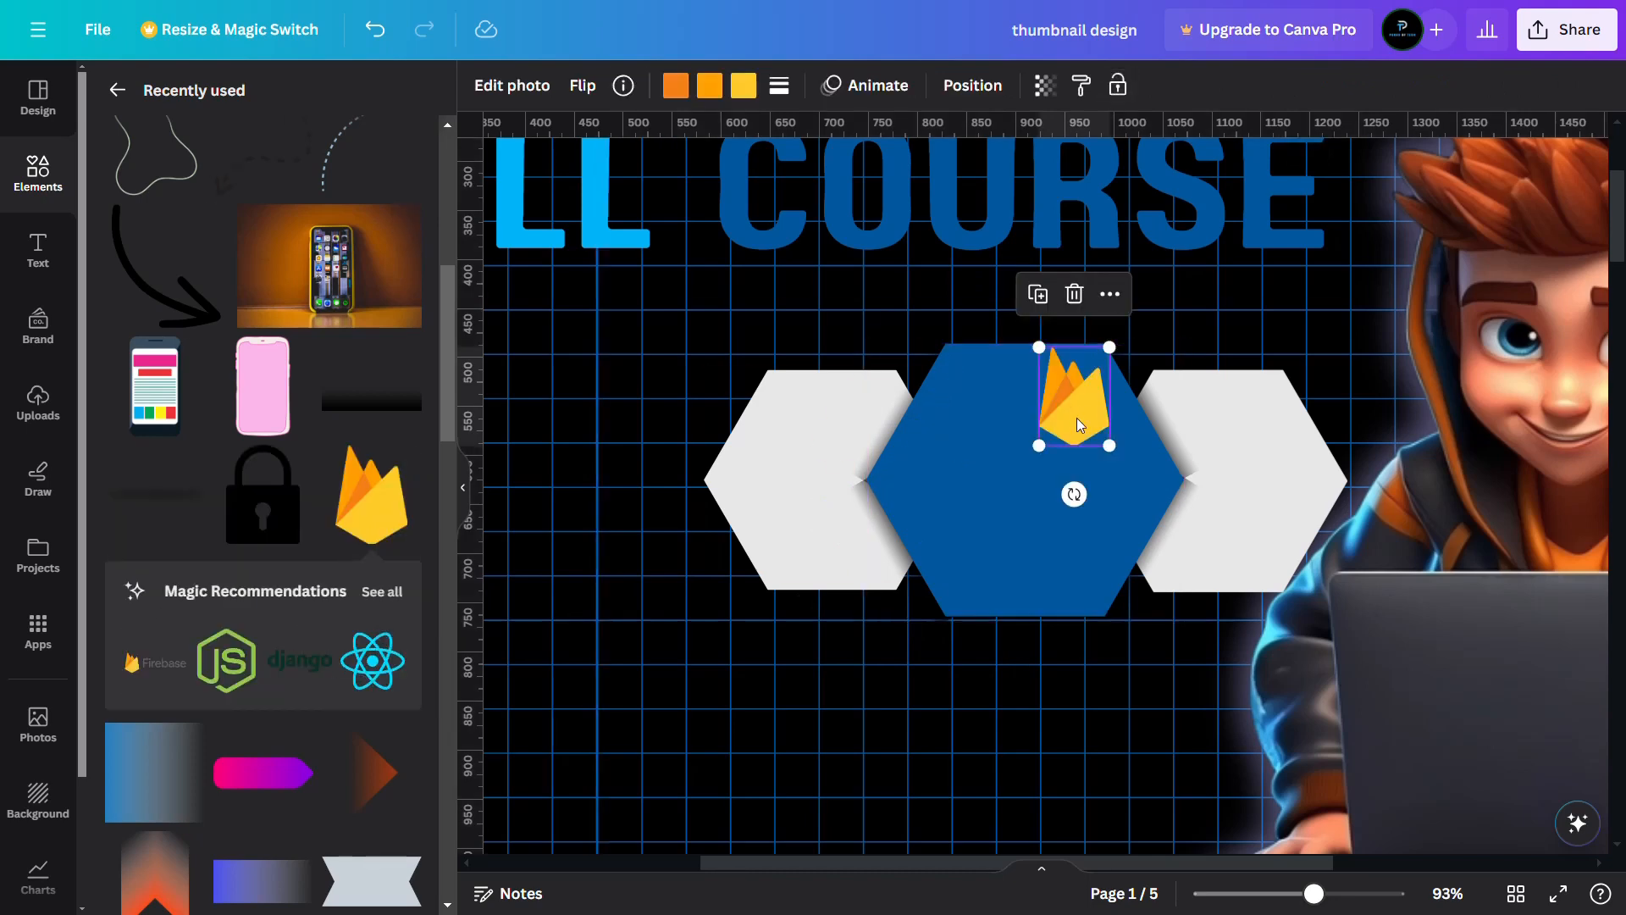
drag(1080, 411, 814, 466)
click(262, 495)
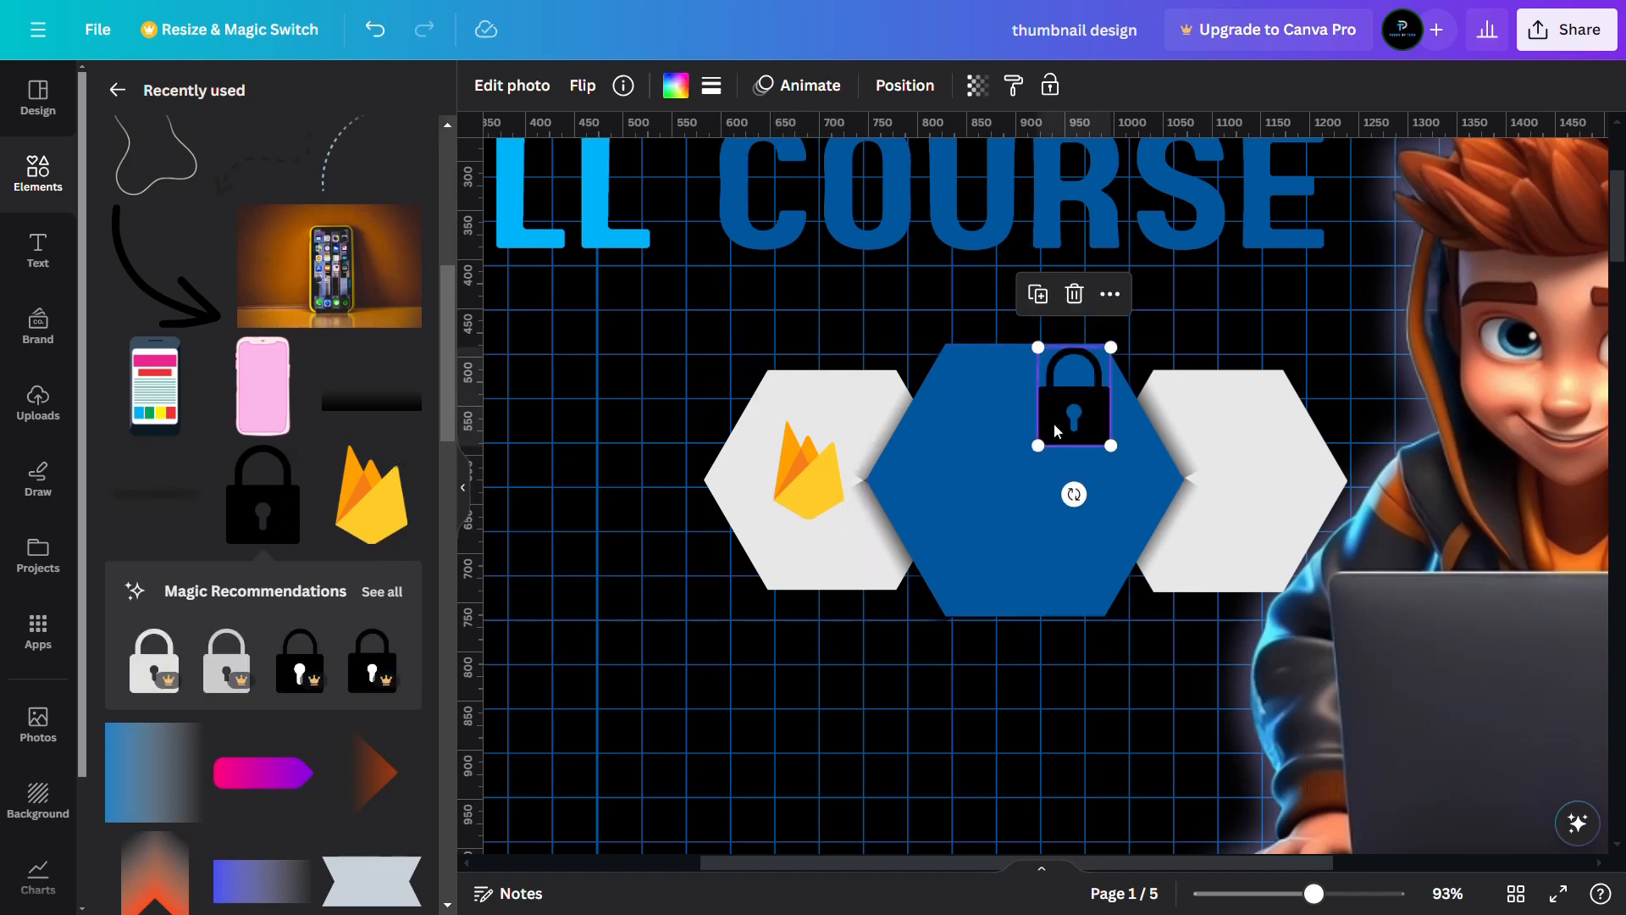
drag(1080, 406, 1247, 473)
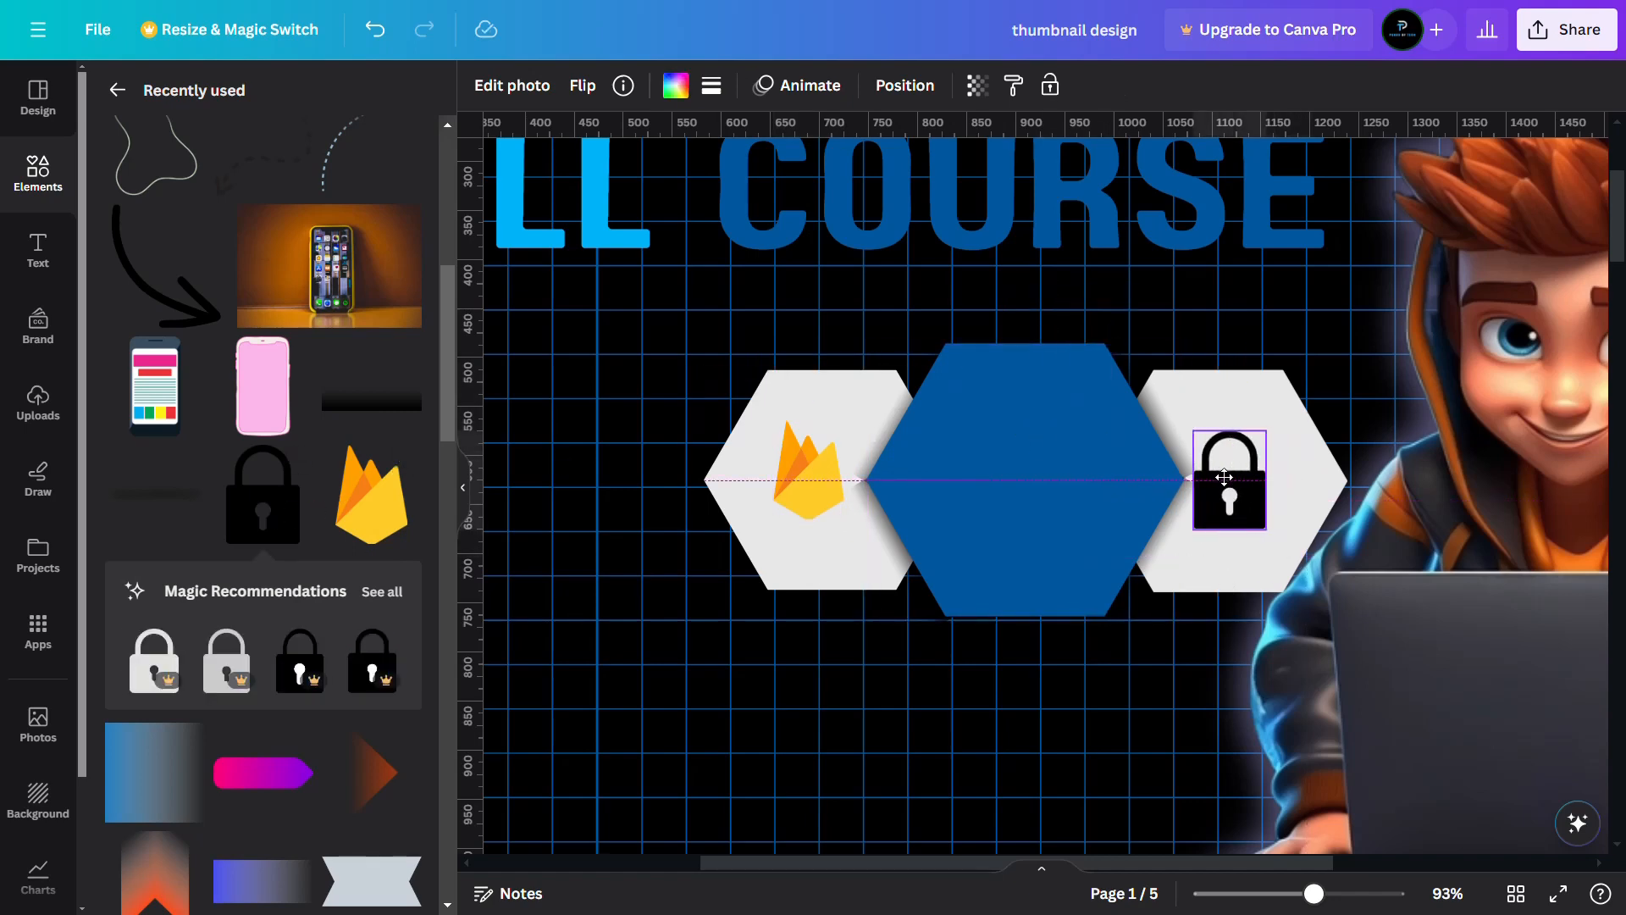
drag(1225, 477, 1233, 478)
click(832, 481)
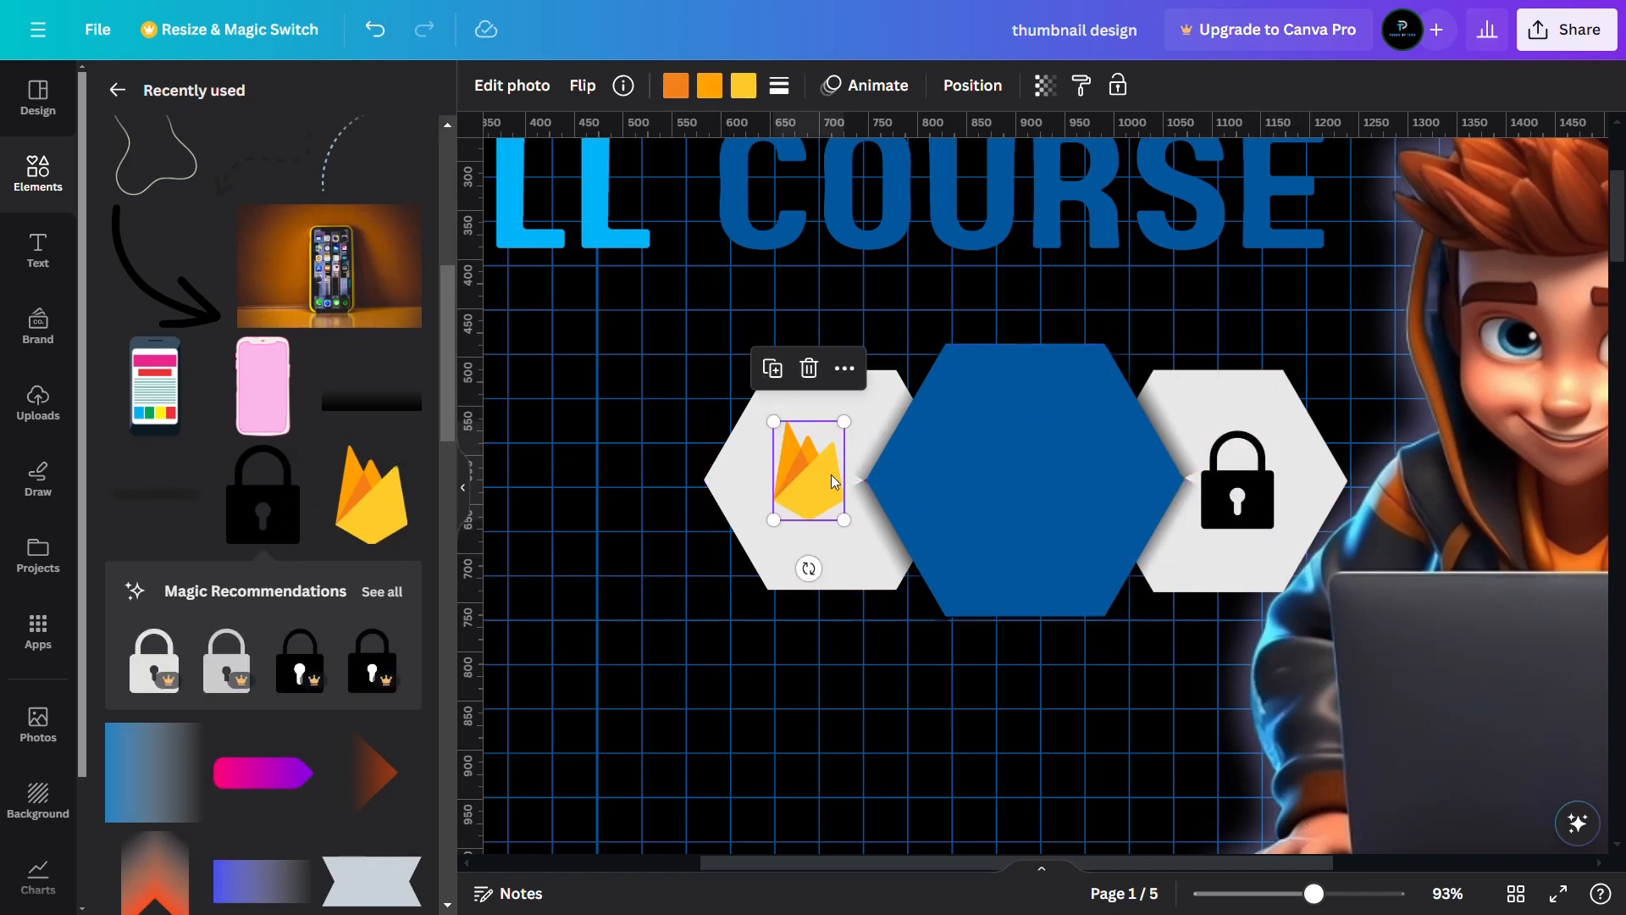
drag(831, 481, 846, 481)
Duplicate the Flutter logo, then enlarge and centre the copy on the central blue hexagon
scroll(945, 182, up, 3)
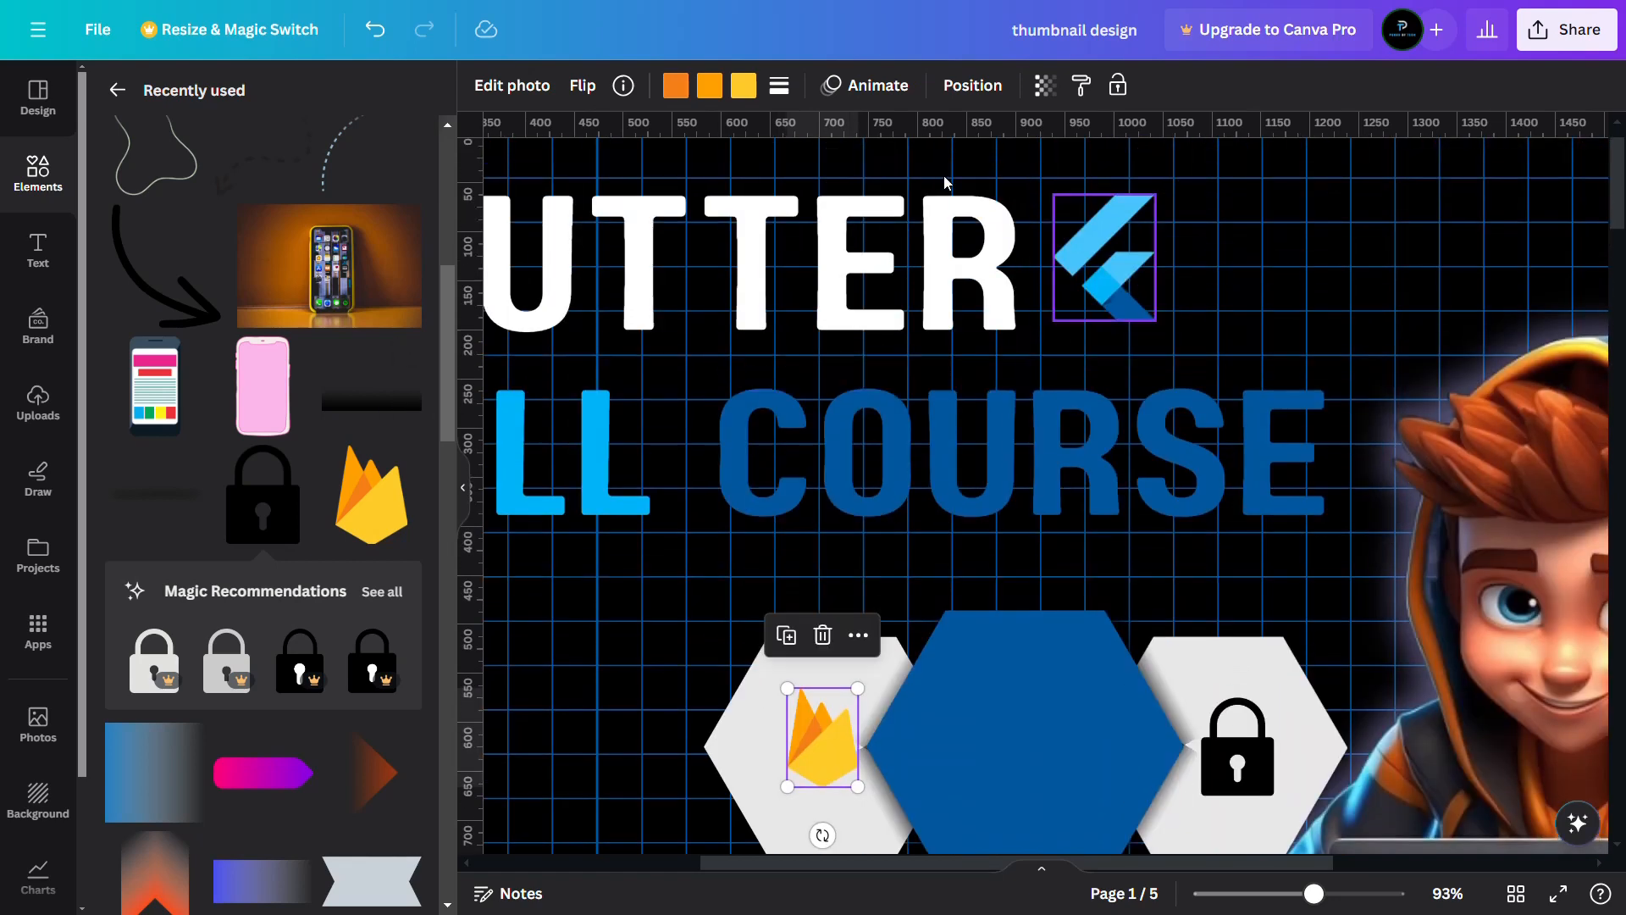
click(1098, 244)
key(ctrl+d)
drag(1098, 244, 1003, 753)
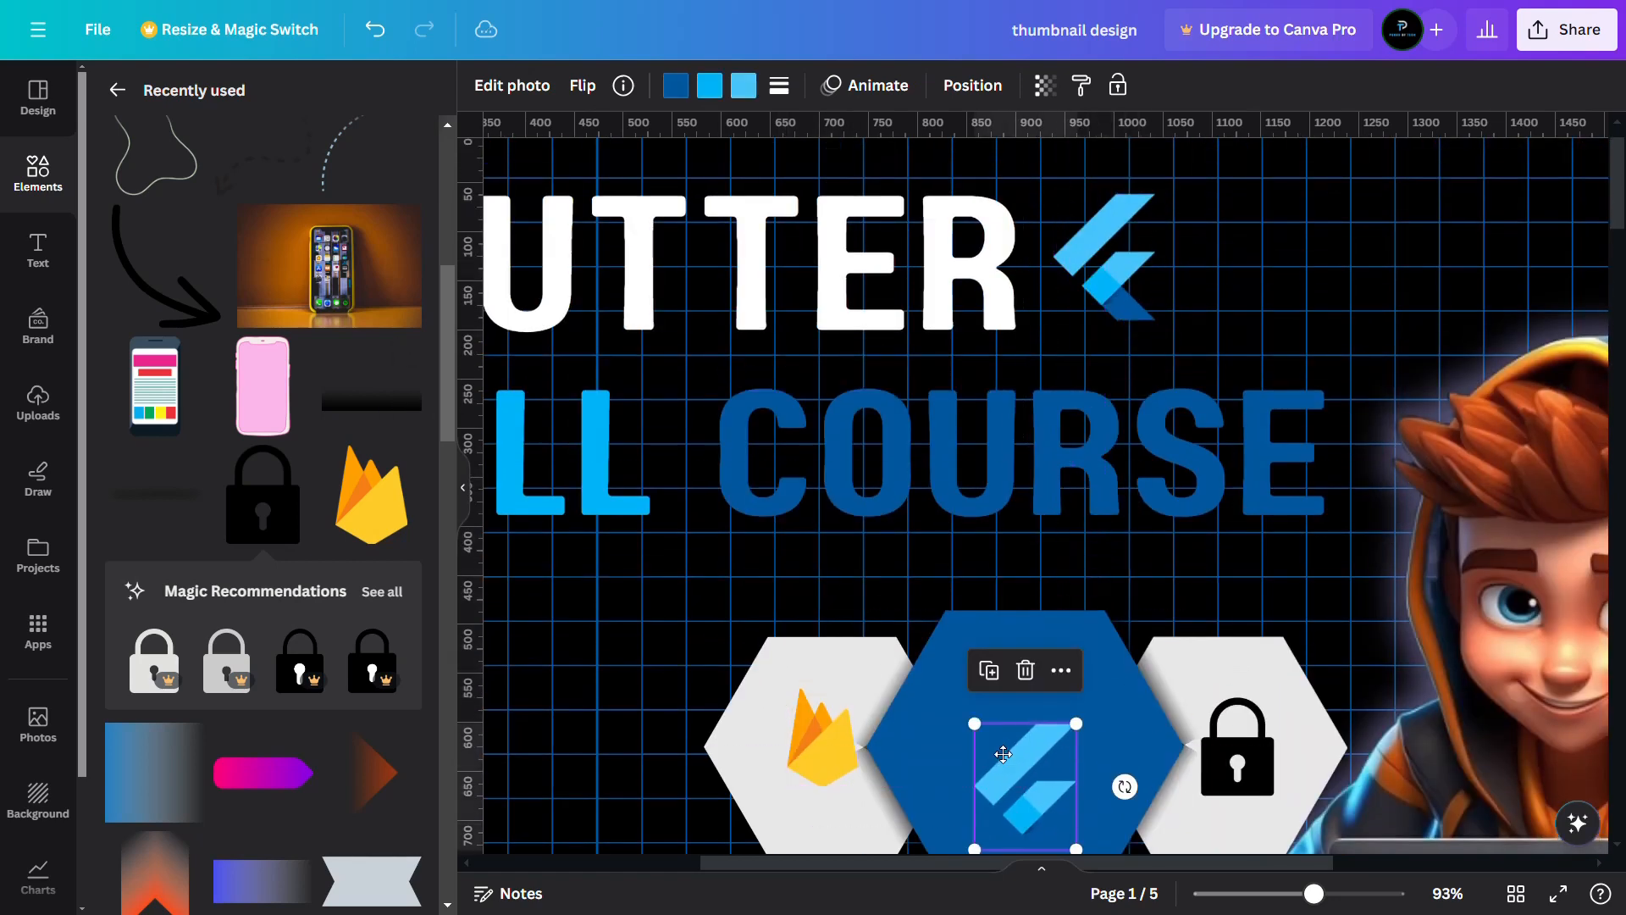
scroll(1003, 754, down, 3)
drag(982, 625, 948, 602)
drag(1022, 521, 1033, 509)
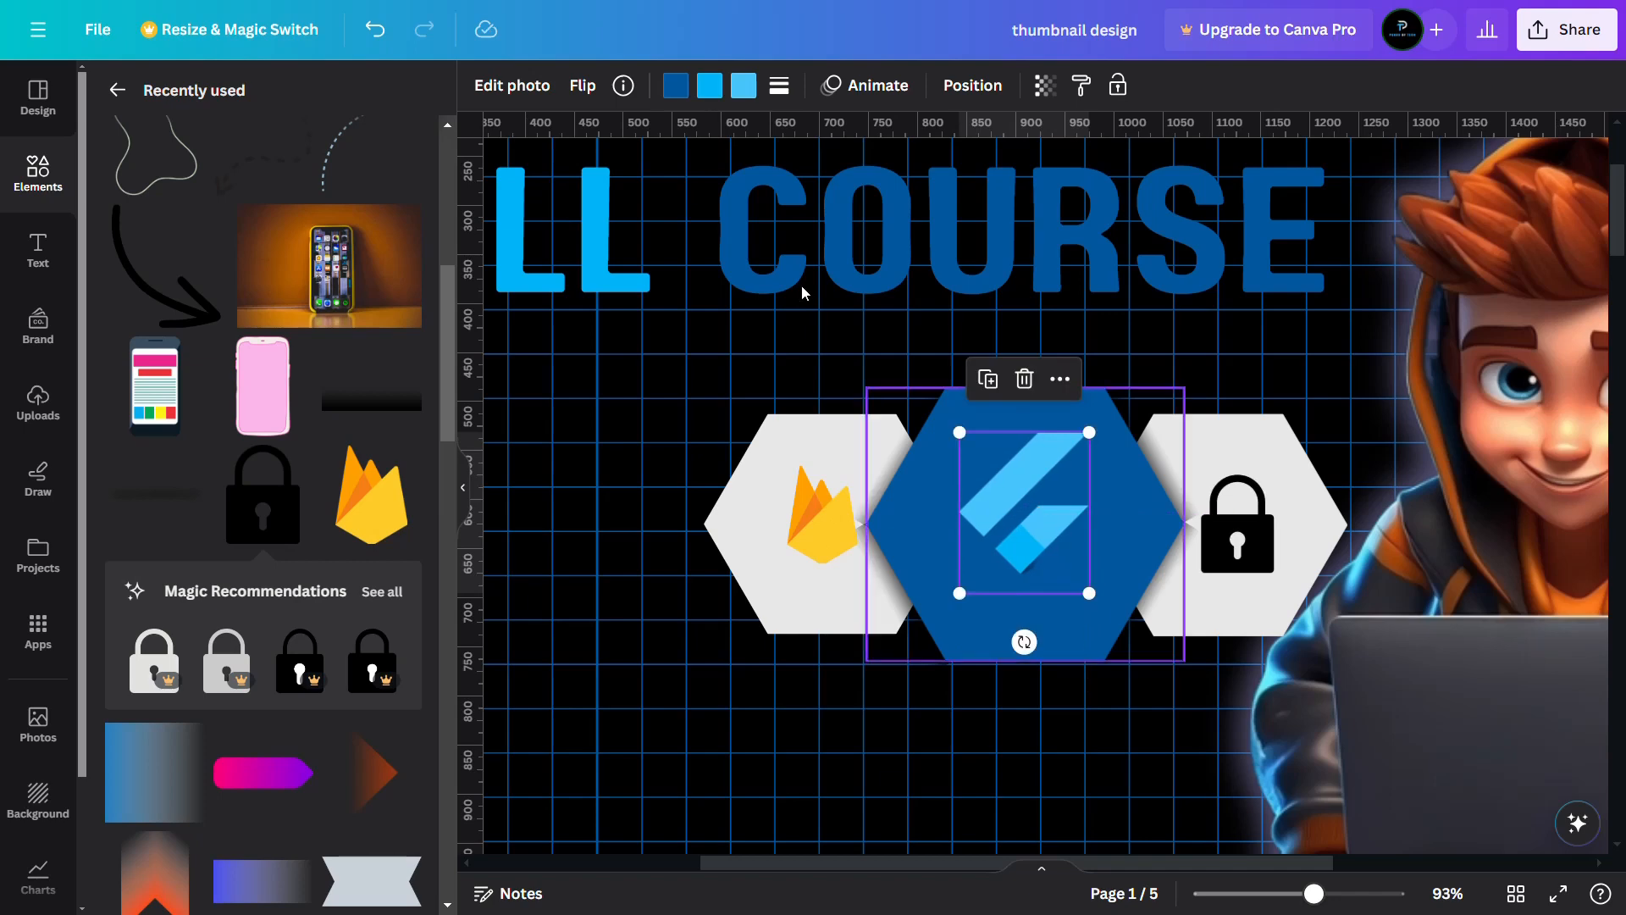
Change all three colours of the Flutter logo on the central hexagon to black (#000000)
click(675, 85)
click(170, 209)
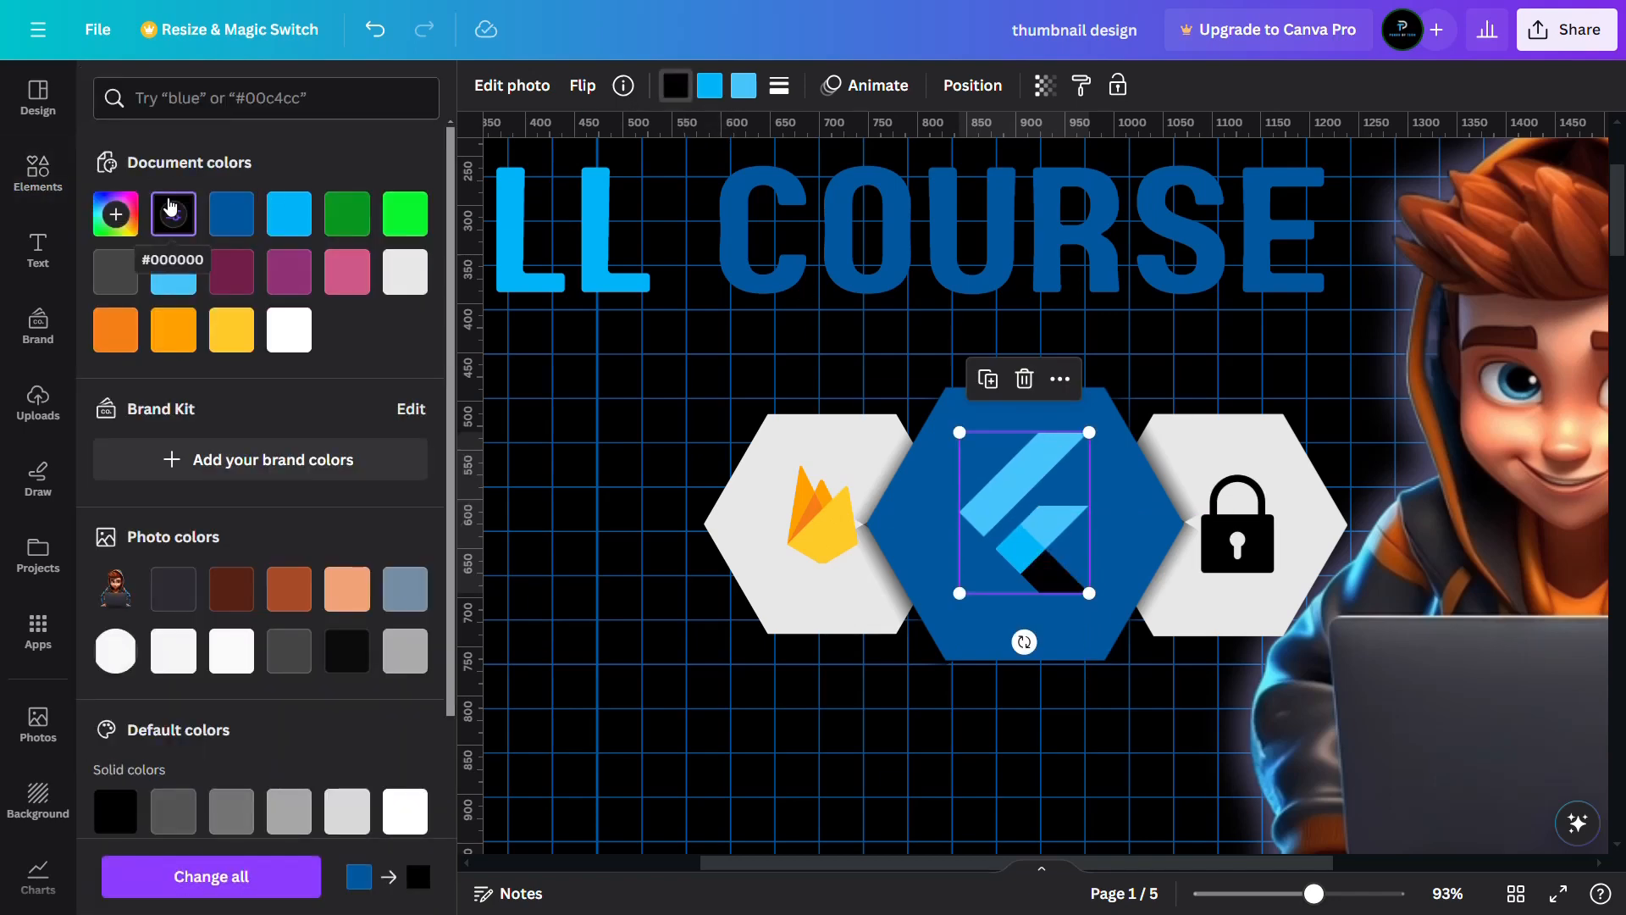
click(709, 89)
click(179, 212)
click(743, 88)
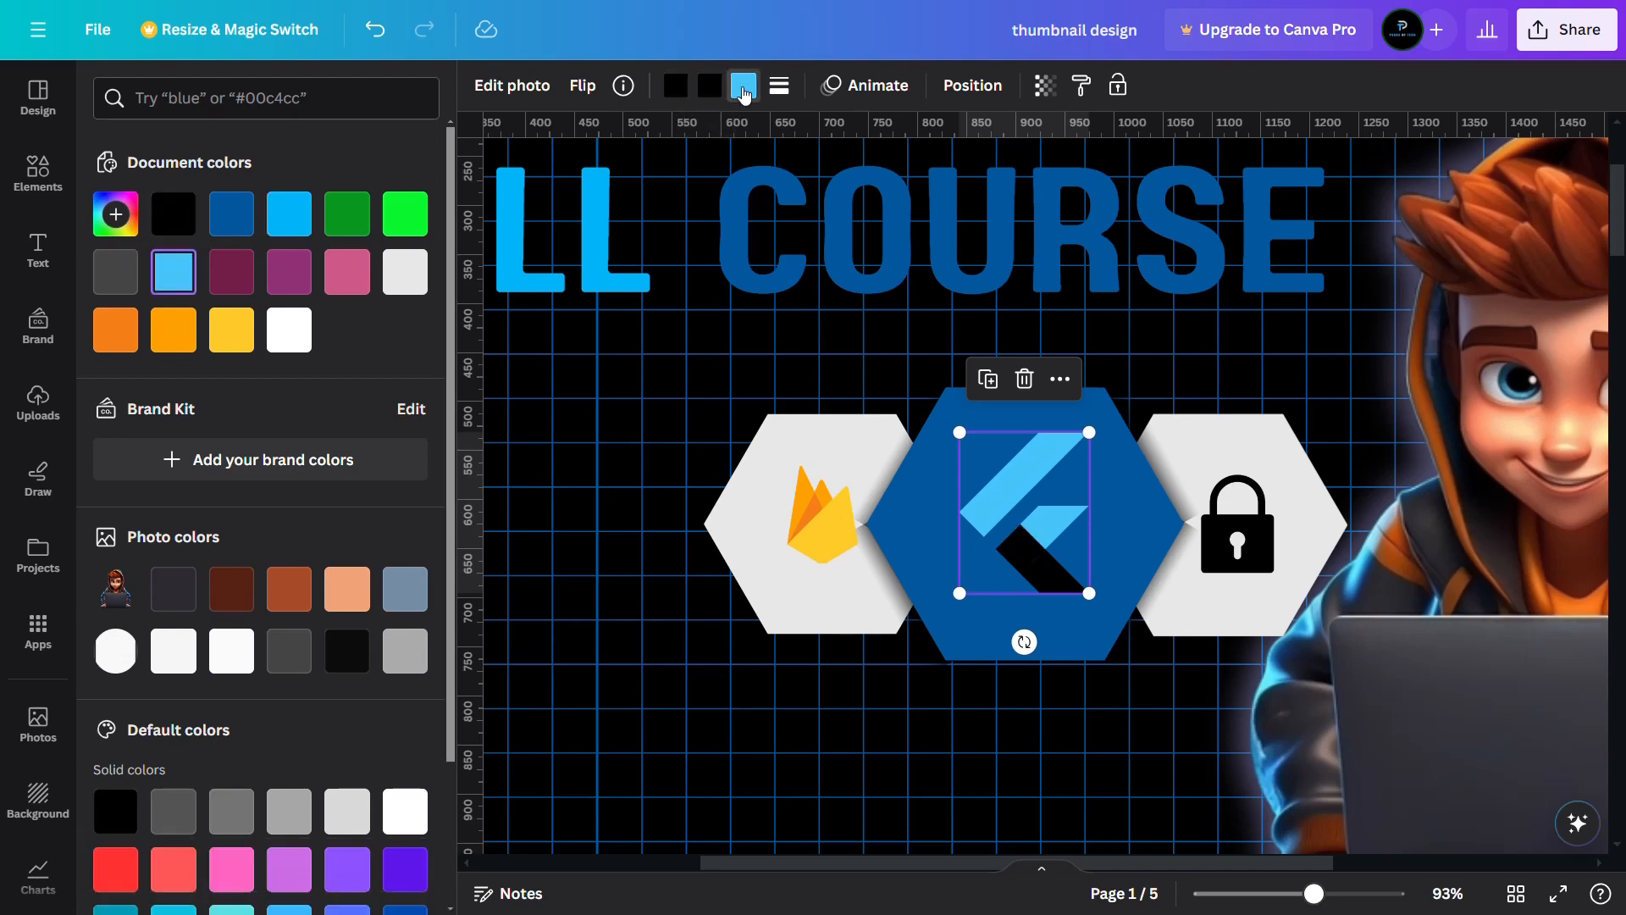
click(179, 222)
Change all three colours of the Firebase logo on the grey hexagon to black (#000000)
click(821, 512)
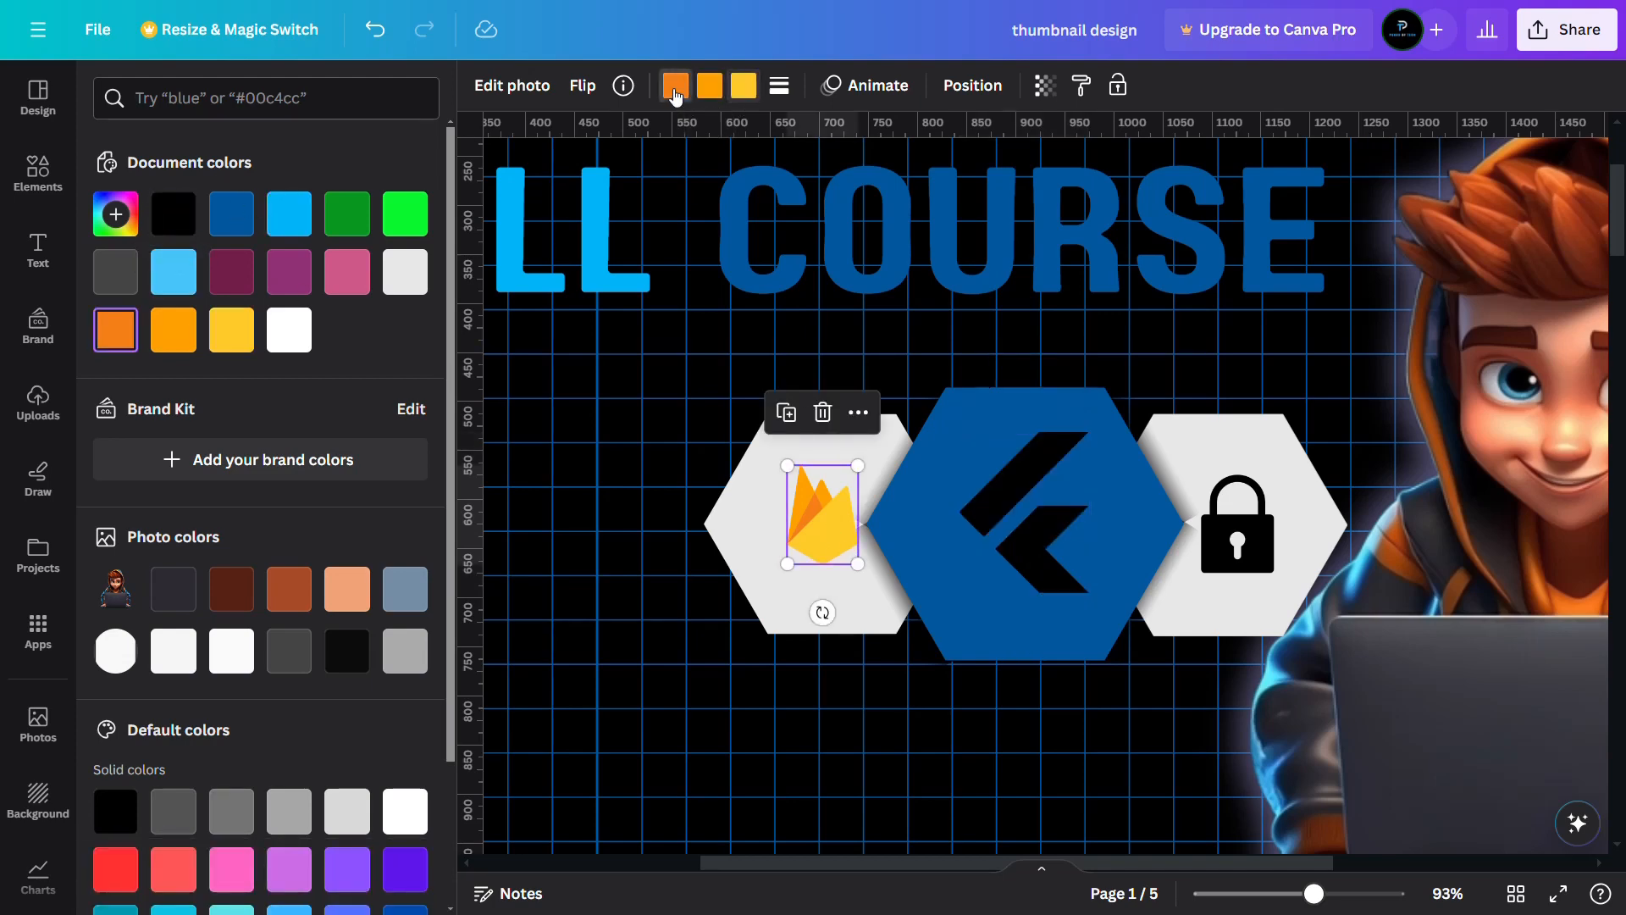
click(169, 222)
click(709, 85)
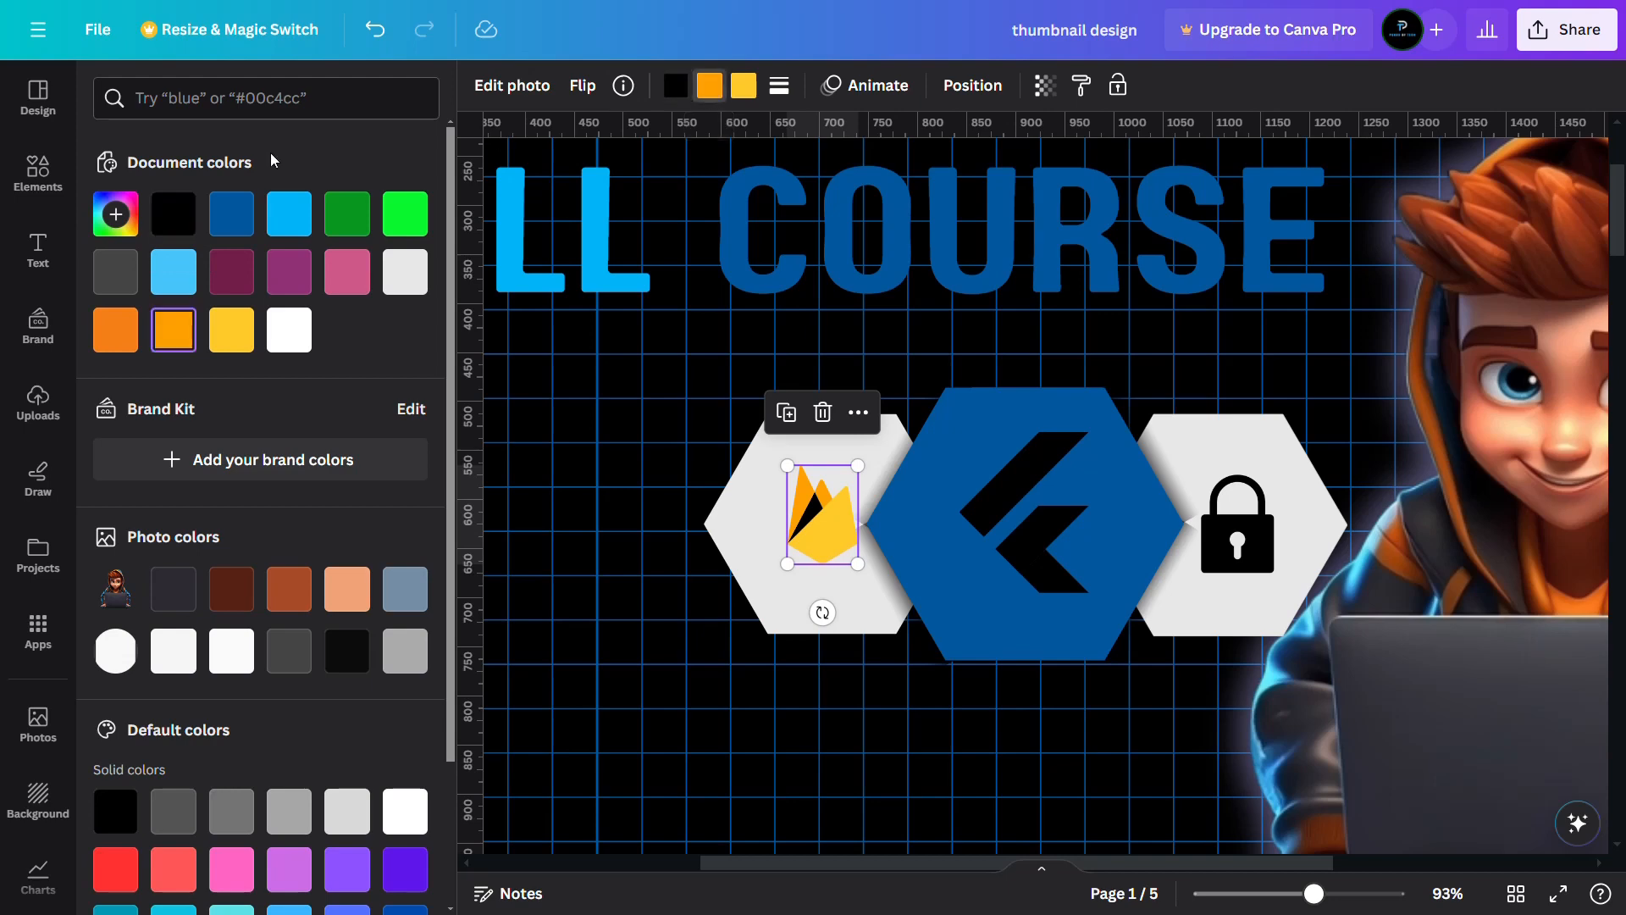
click(170, 213)
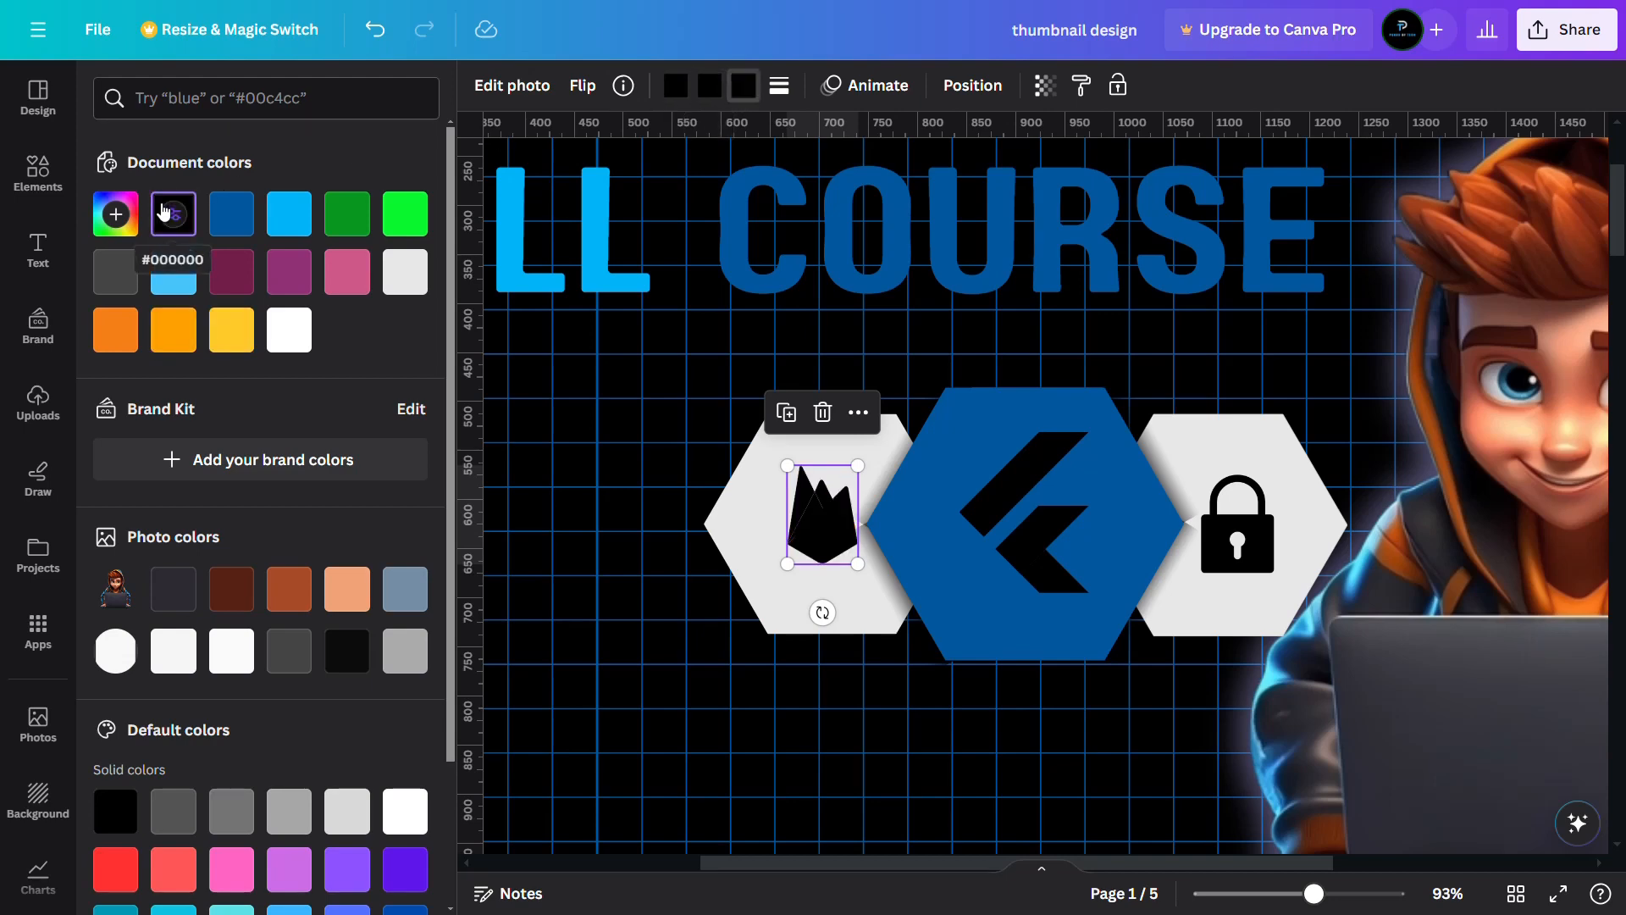
click(1237, 520)
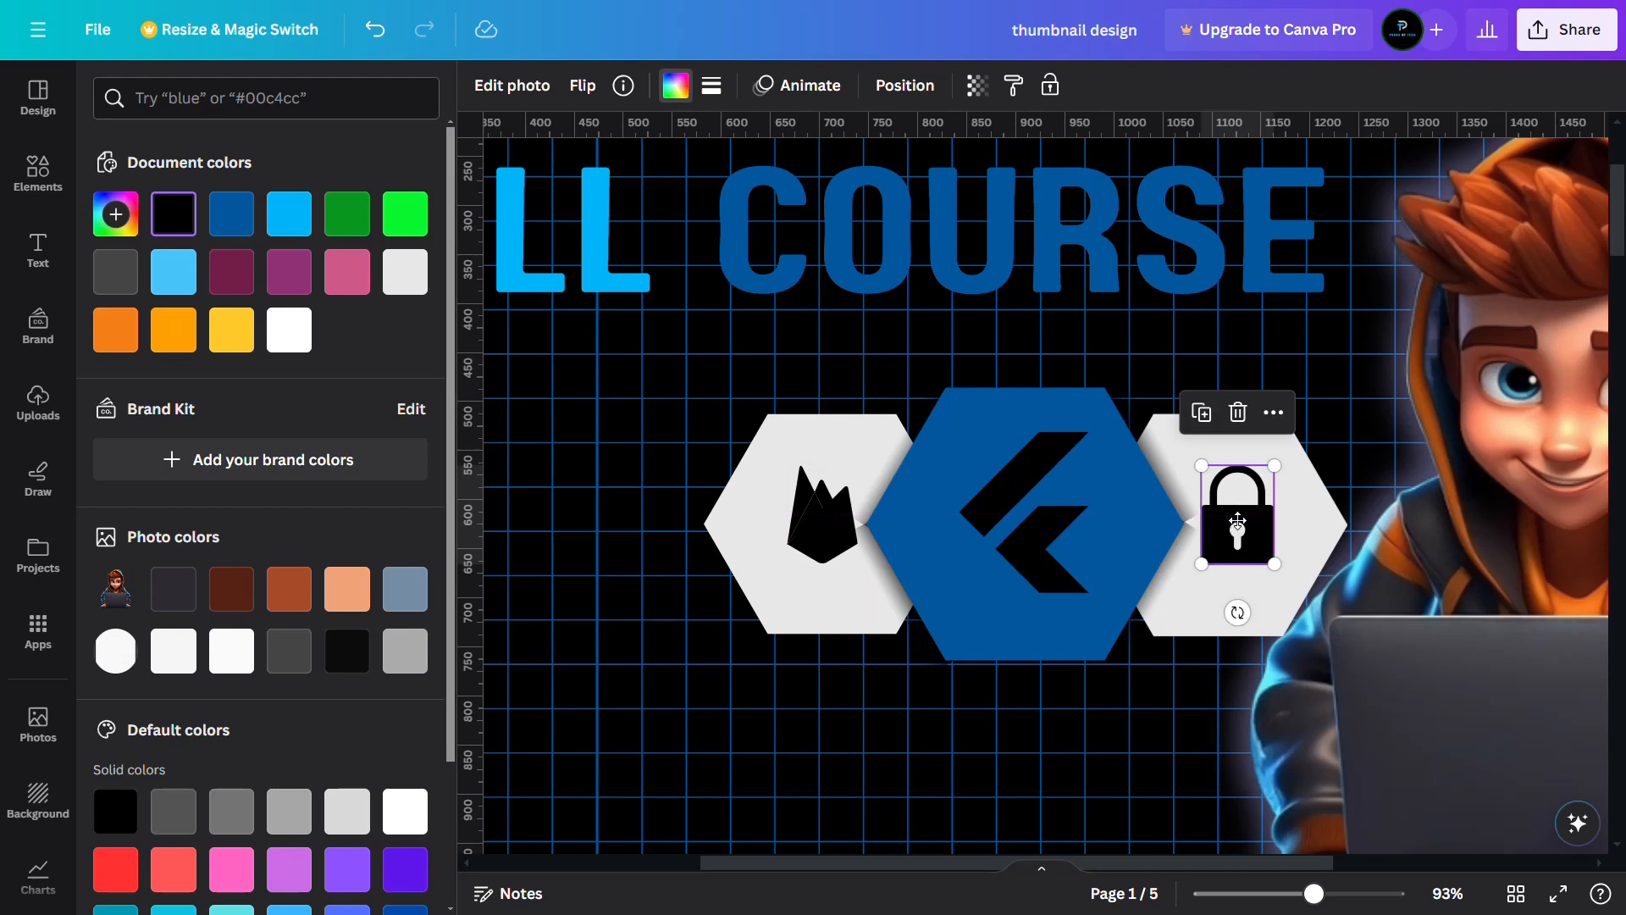
click(613, 370)
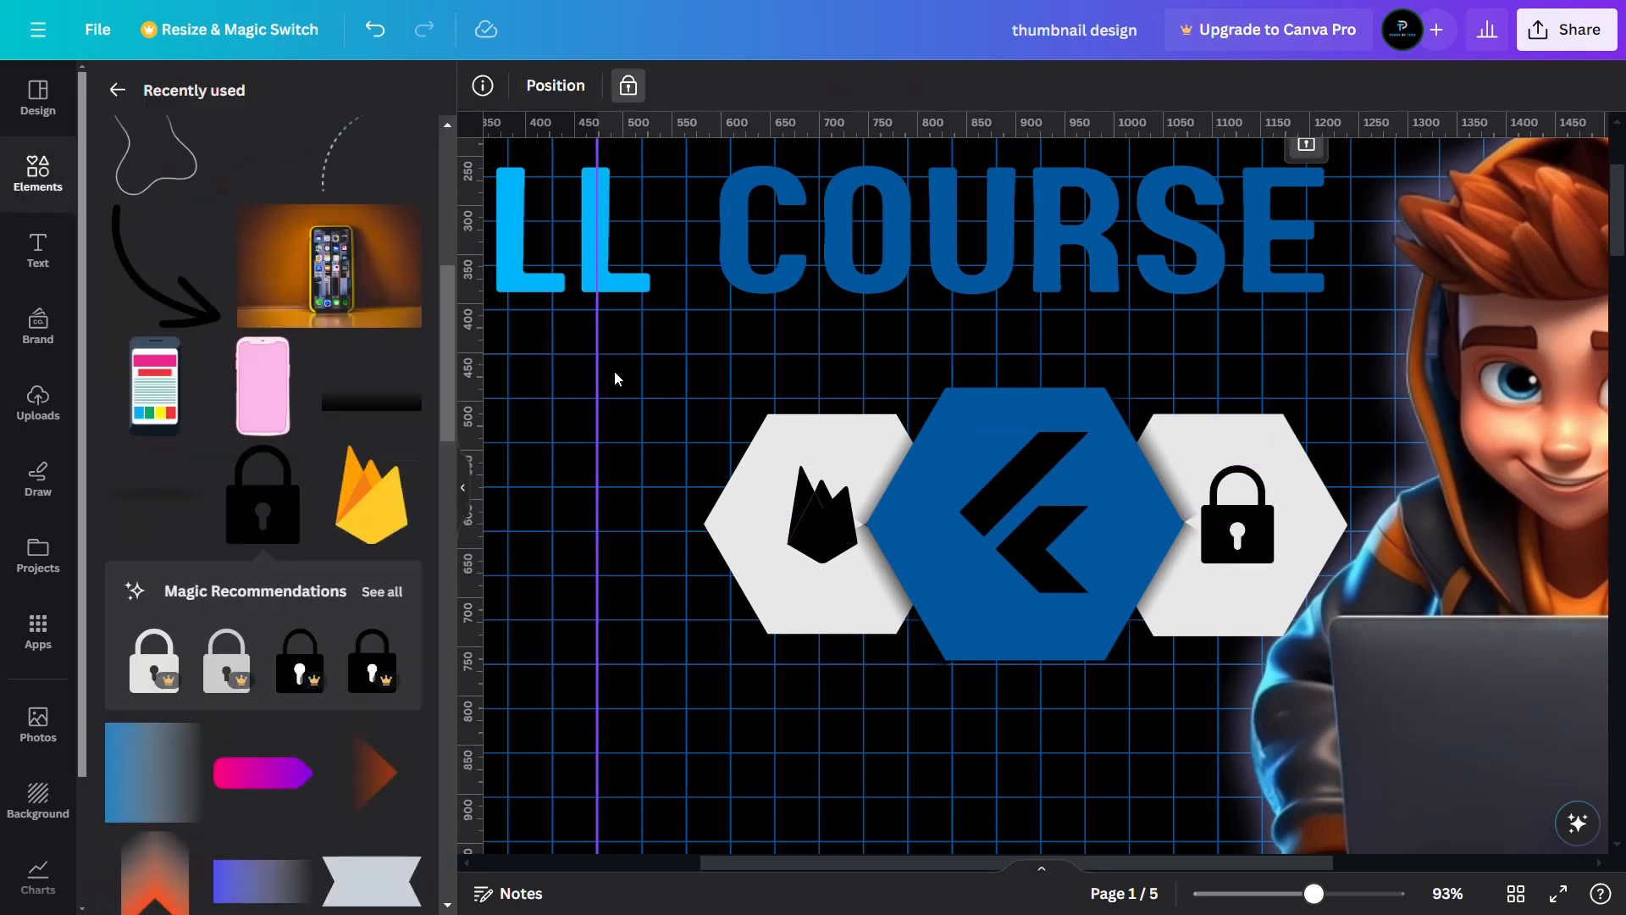
Lock the coder character image so that it stays out of area selections around the hexagons
drag(613, 369, 1245, 582)
scroll(1245, 582, down, 5)
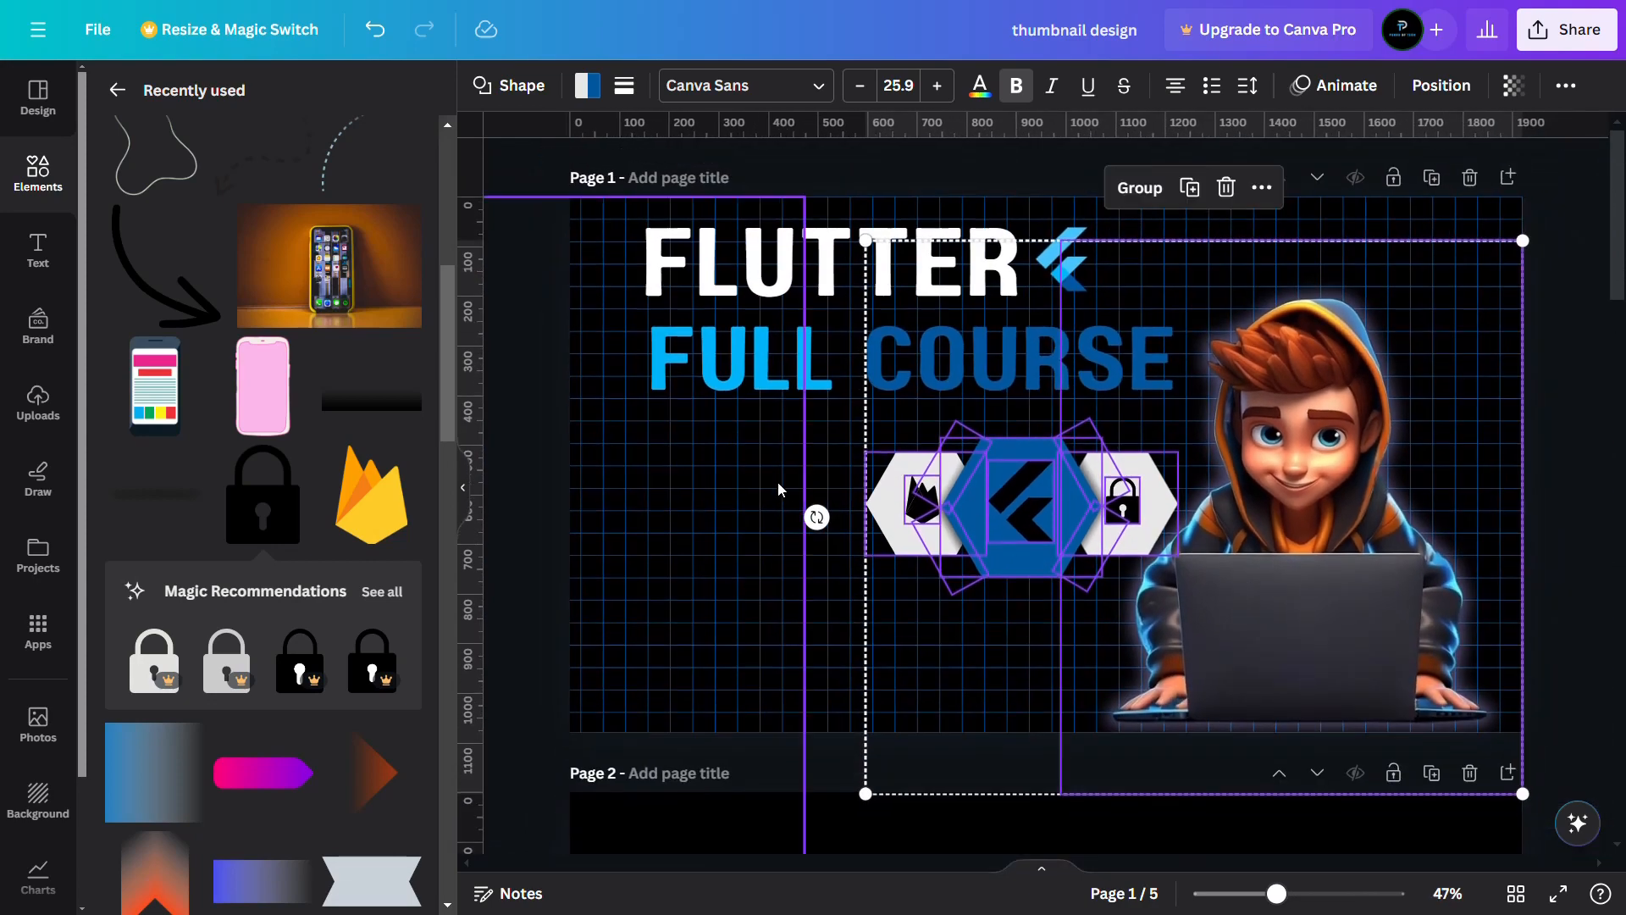
click(804, 487)
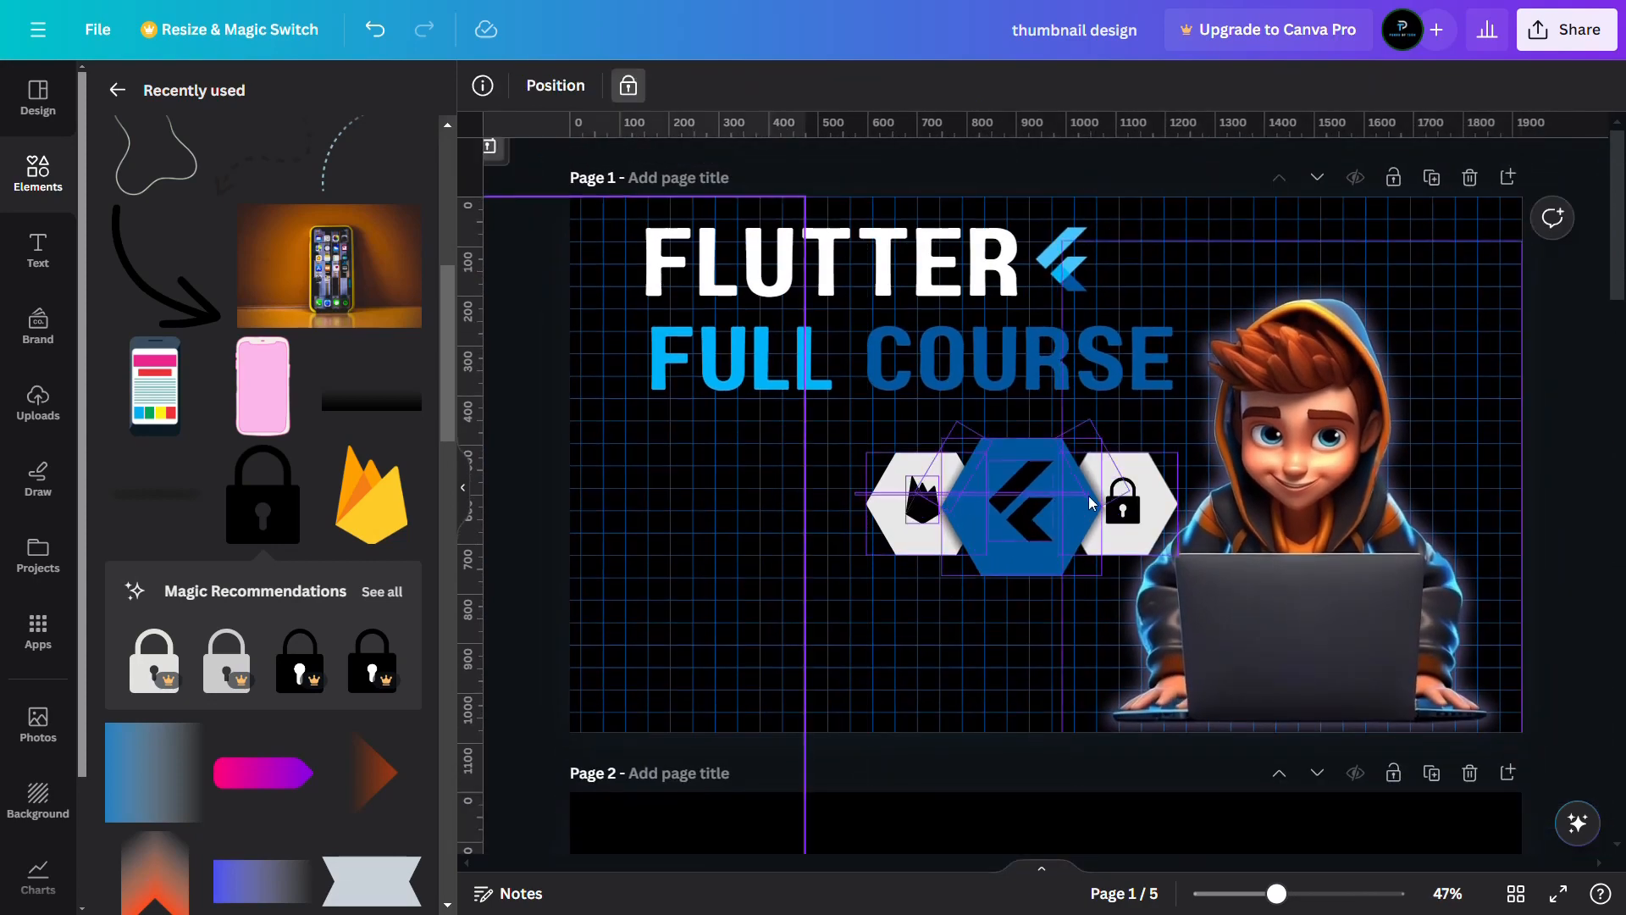
click(1038, 499)
click(1301, 461)
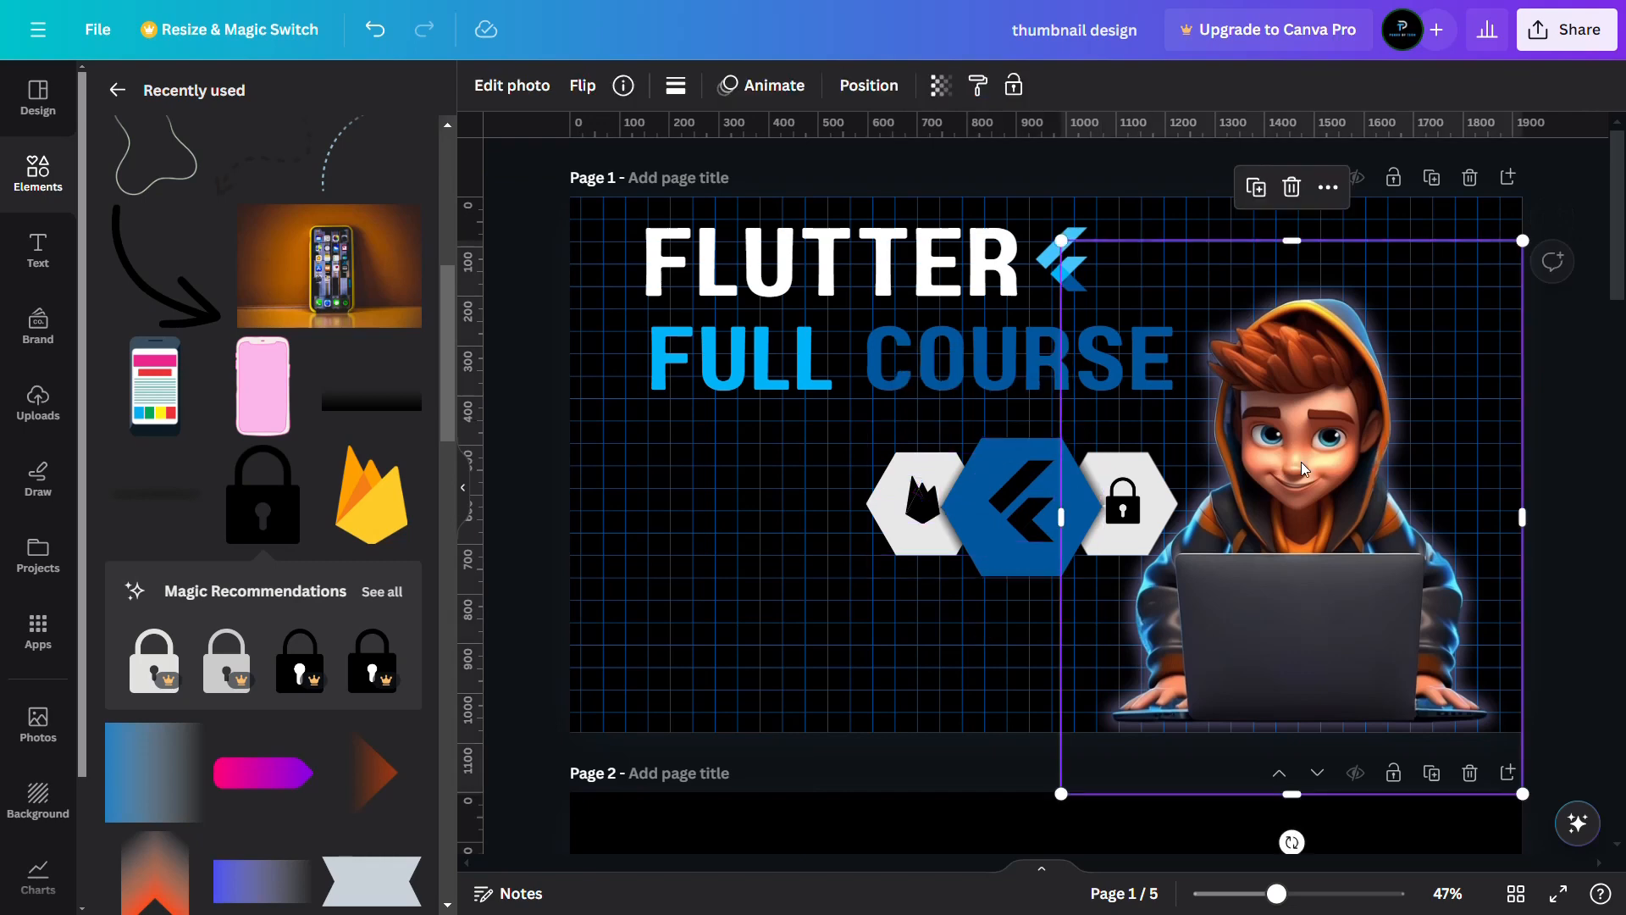
click(1292, 185)
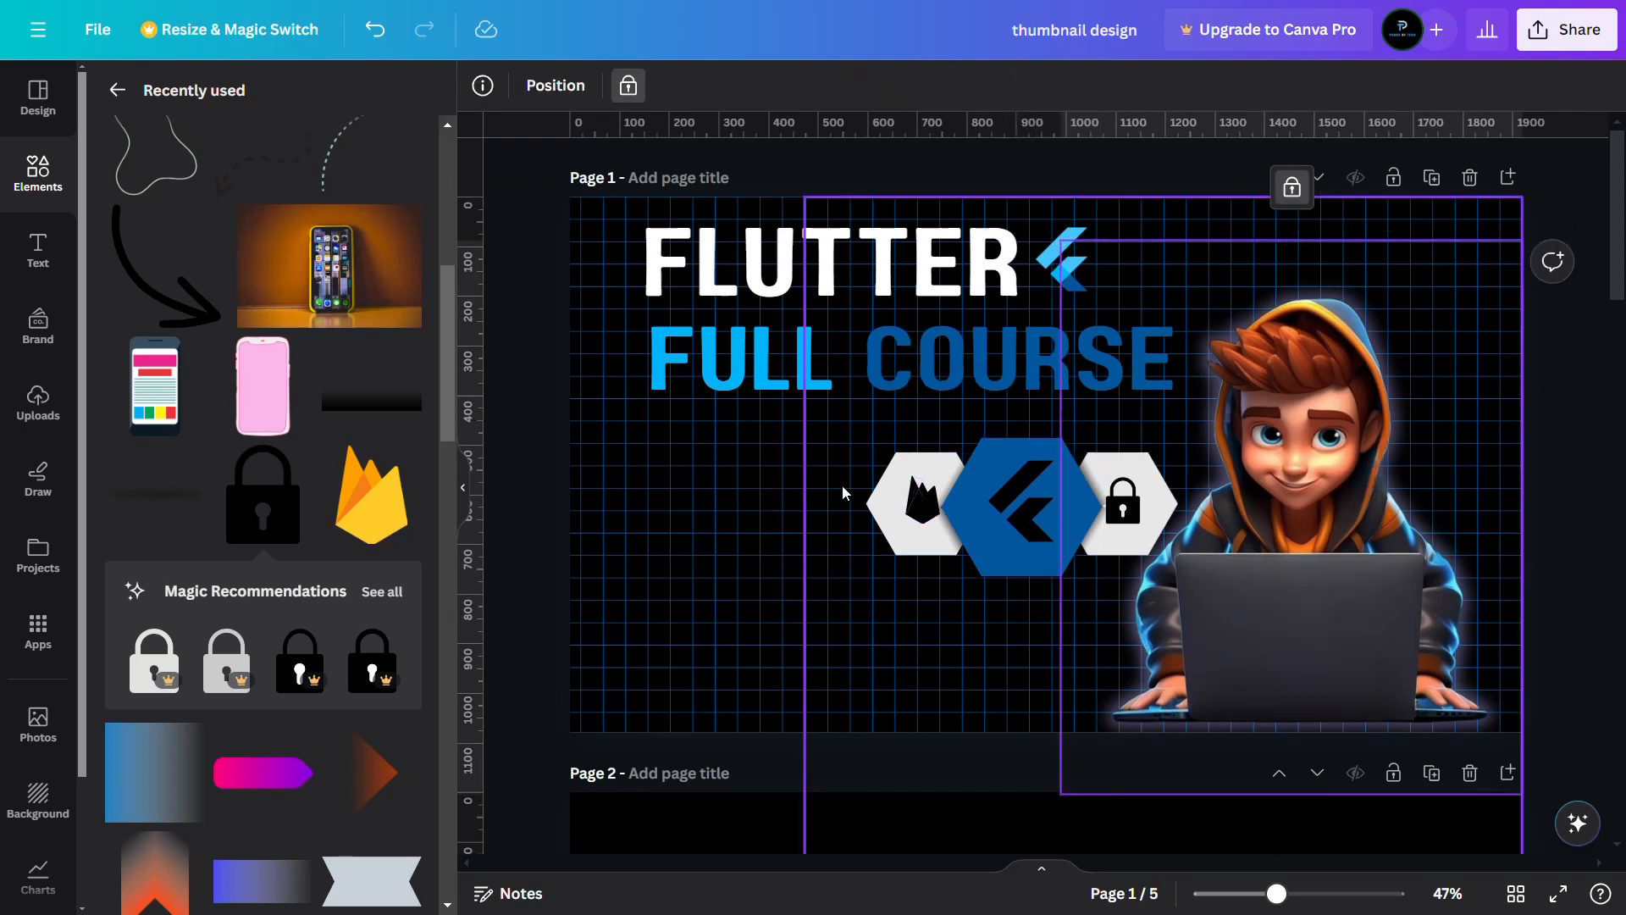
Group the hexagons with their icons and shadows, then shrink the group and move it further below the COURSE heading
drag(841, 484, 1179, 591)
click(964, 371)
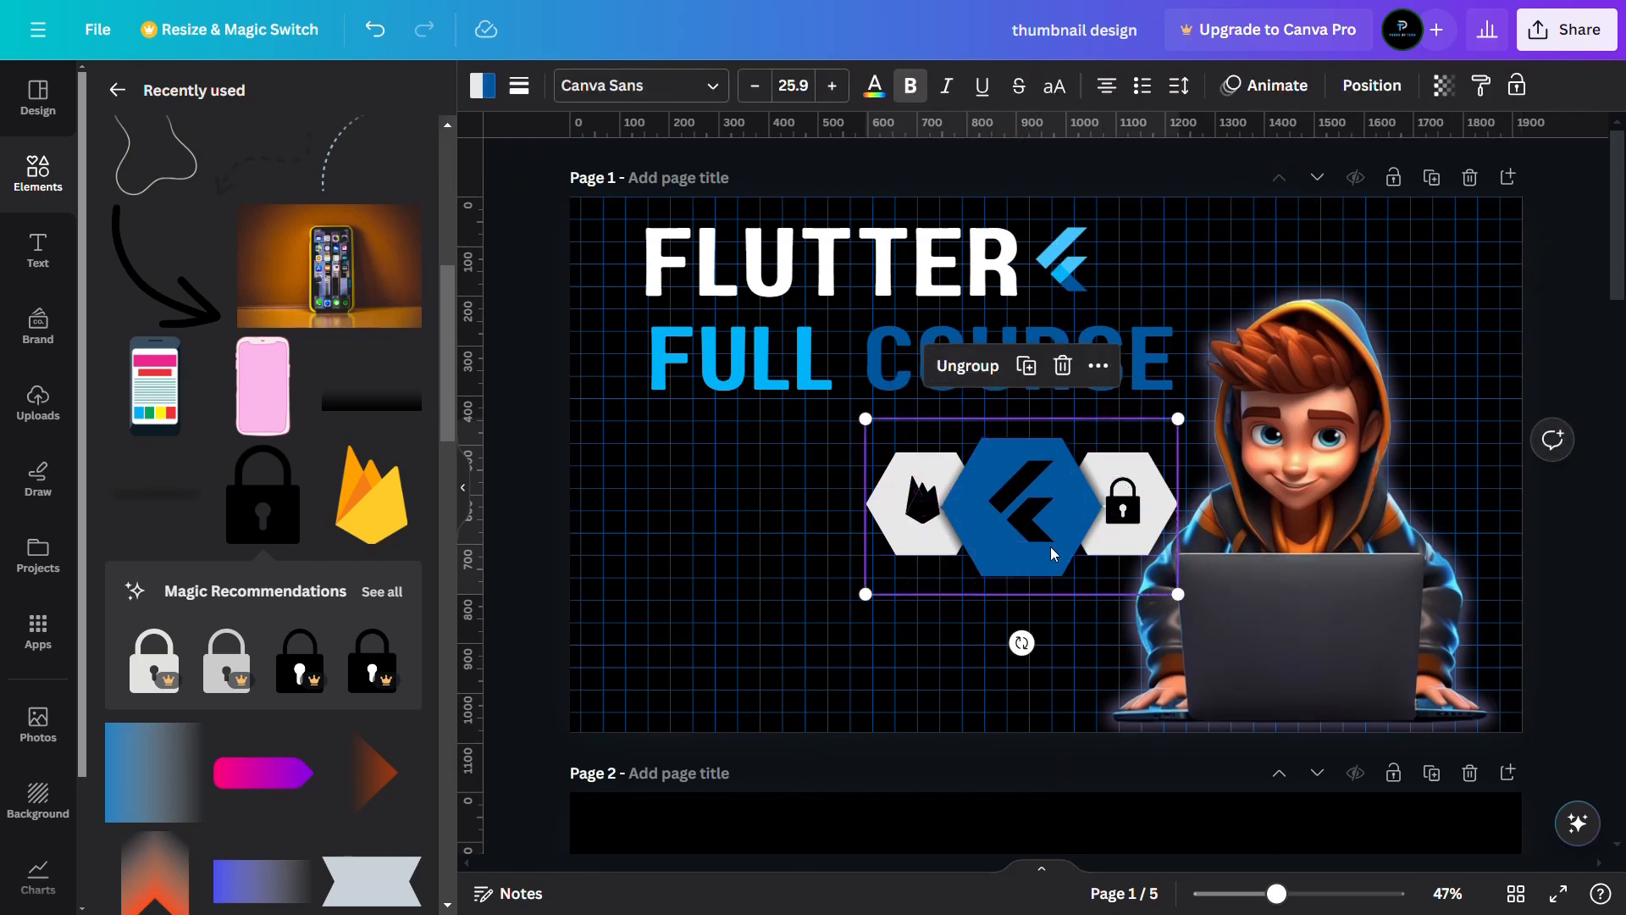
drag(1025, 508, 957, 568)
drag(1108, 475, 1045, 518)
drag(915, 600, 945, 562)
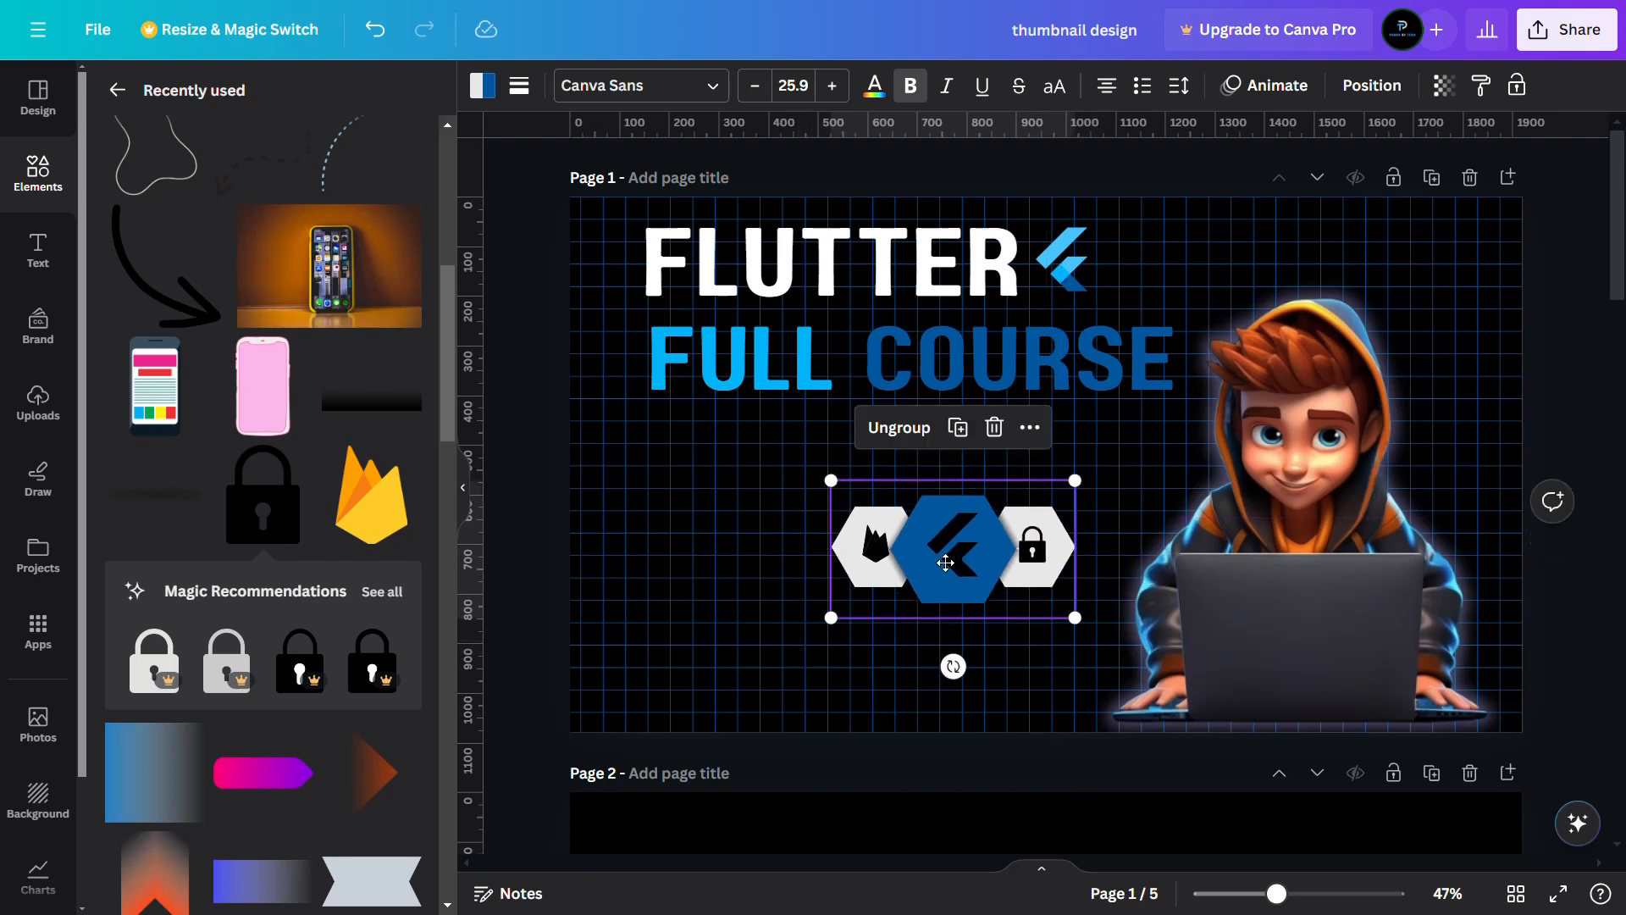
Insert the recently used blue-to-white gradient rectangle and shrink it to fit between COURSE and the hexagon row
scroll(330, 440, down, 4)
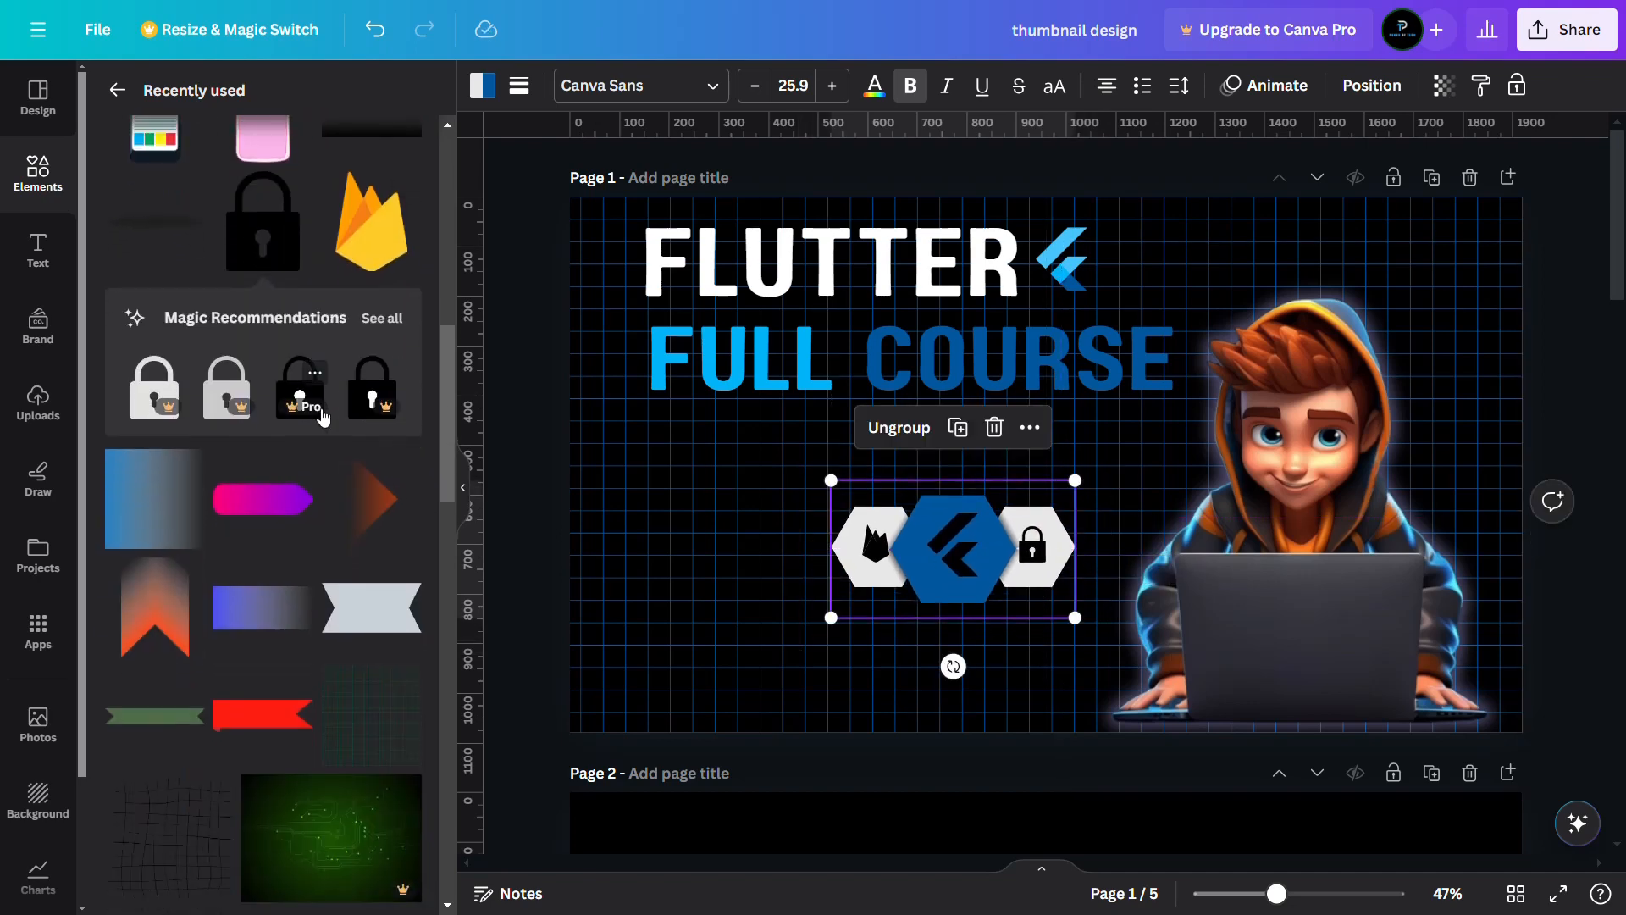
click(248, 603)
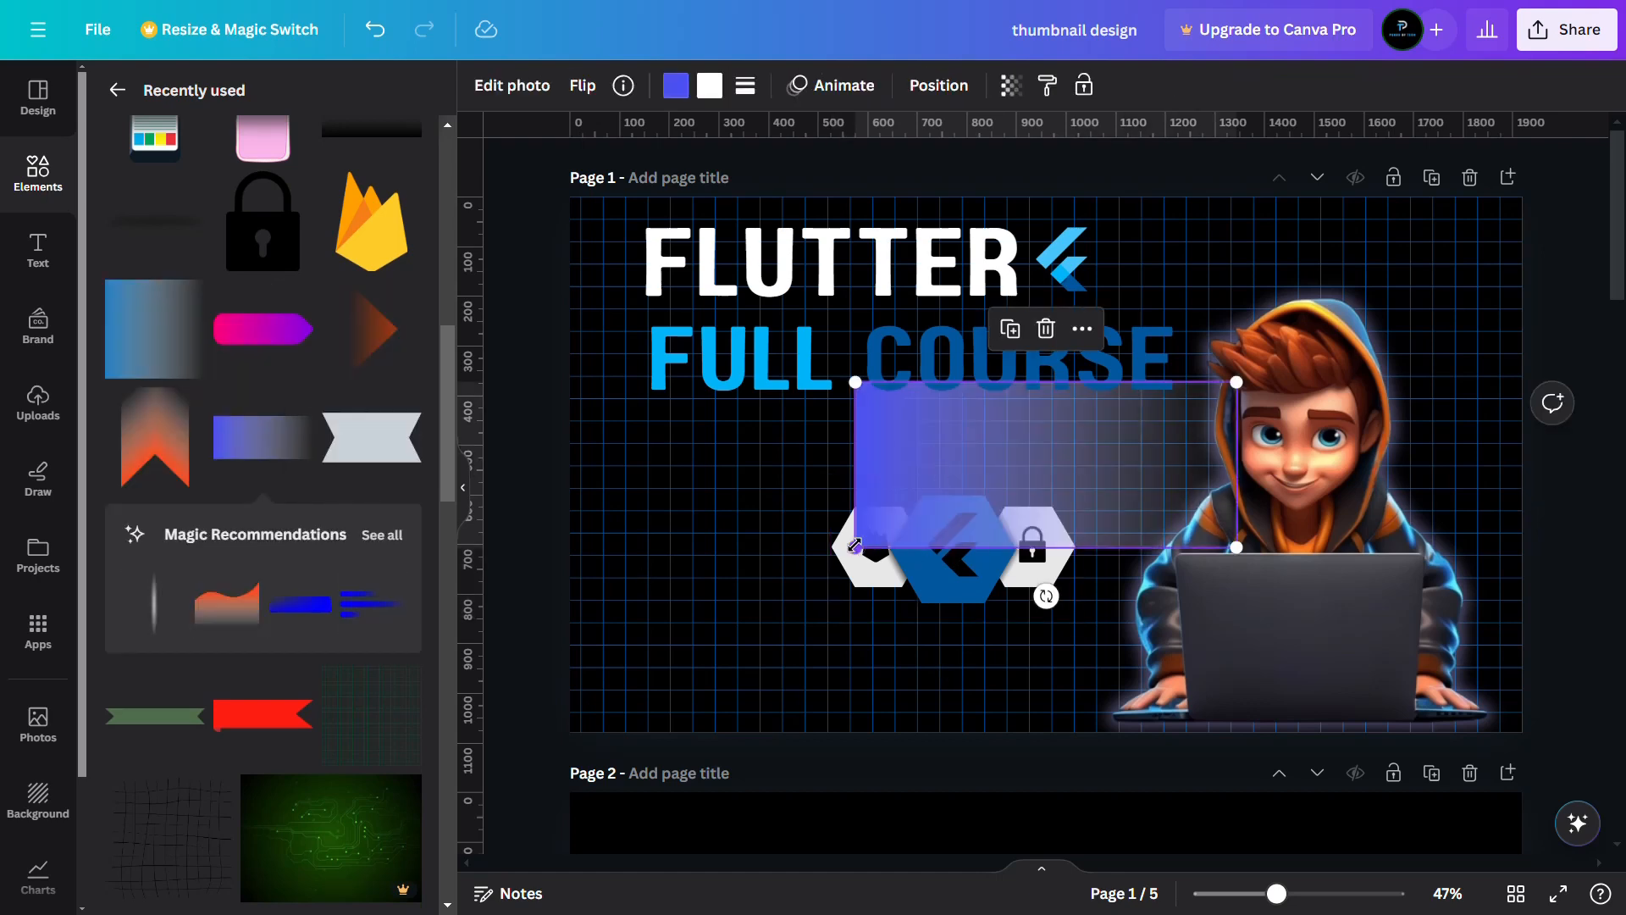
drag(855, 546, 1098, 442)
drag(1205, 421, 1113, 458)
Recolour the white end of the gradient rectangle dark grey and make the rectangle slightly smaller
click(710, 86)
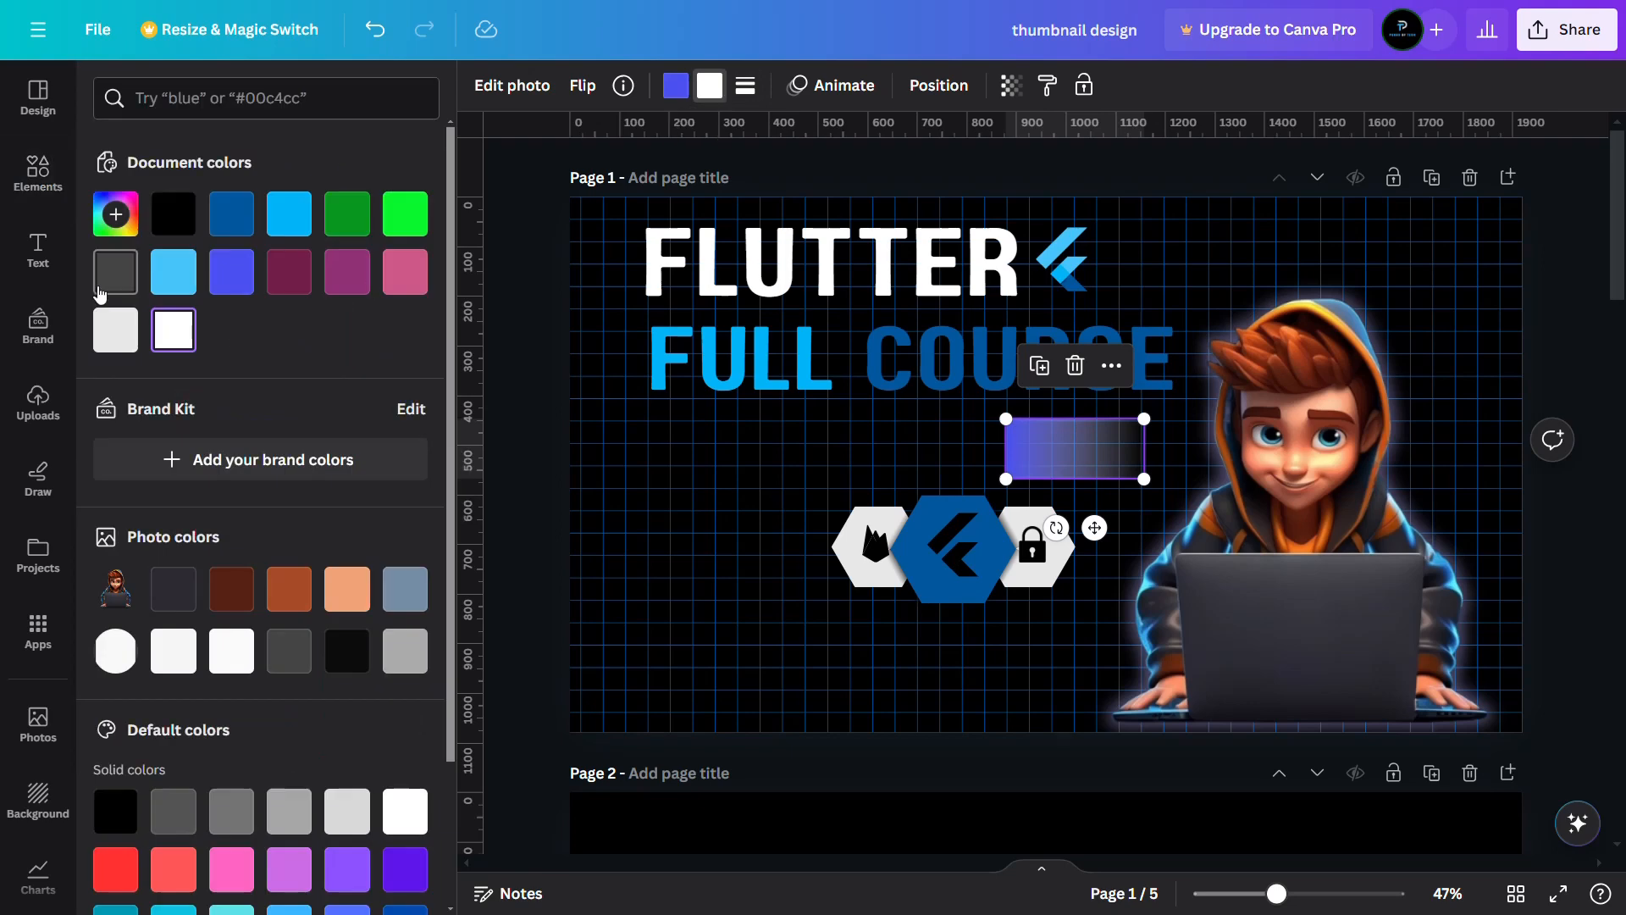
click(115, 271)
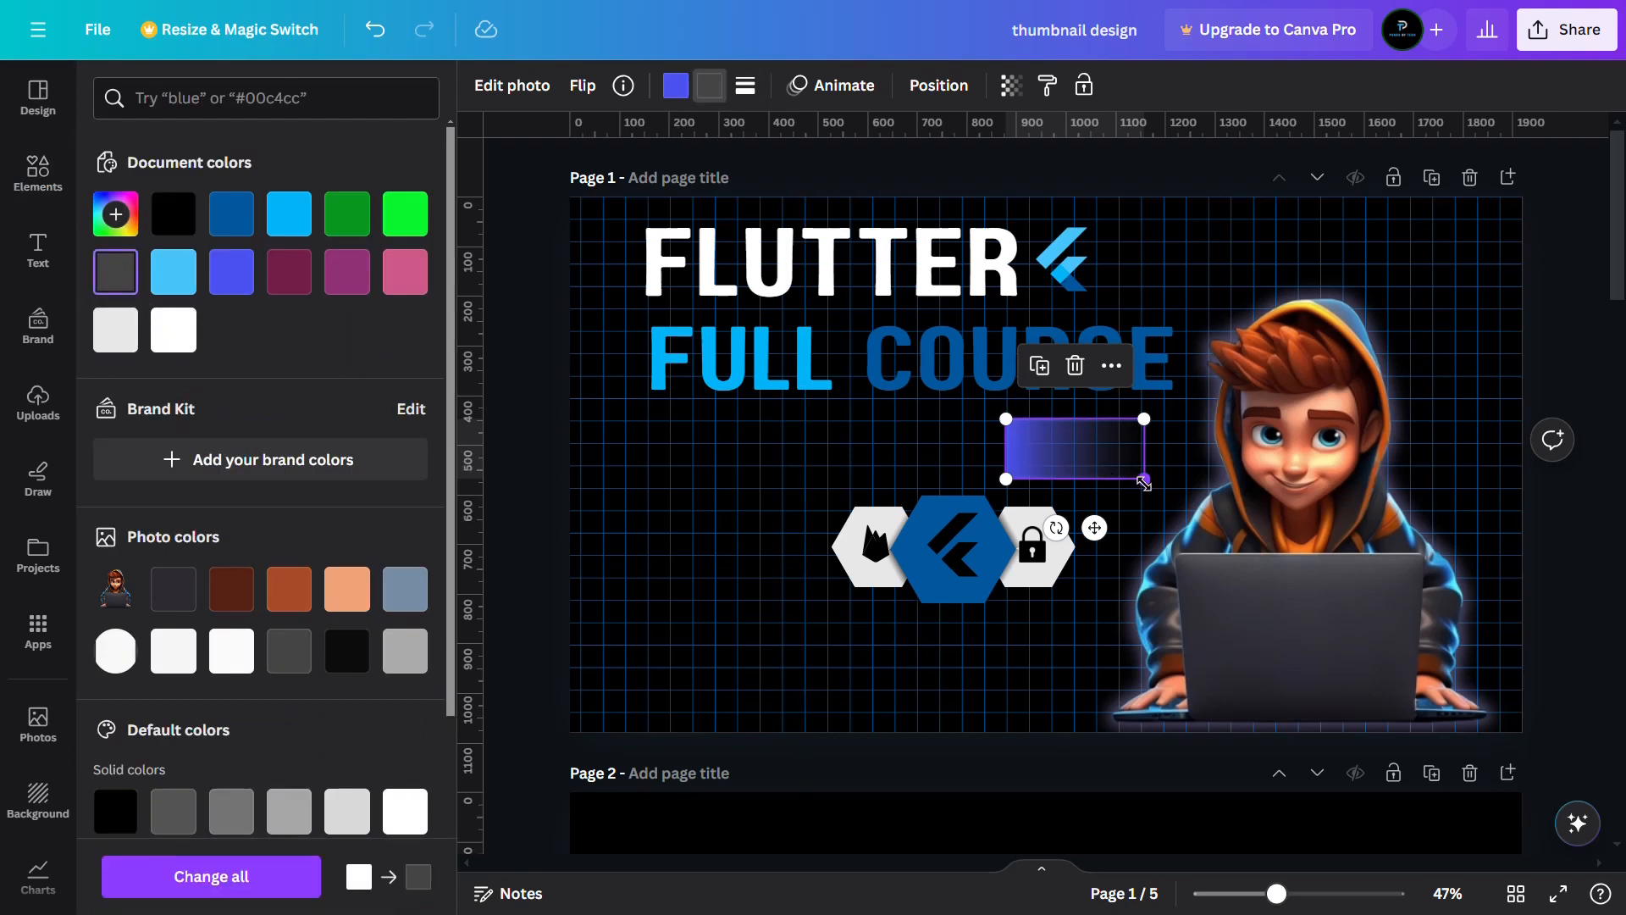
mouse_move(1143, 483)
mouse_down()
mouse_move(1112, 474)
mouse_move(1129, 481)
mouse_up()
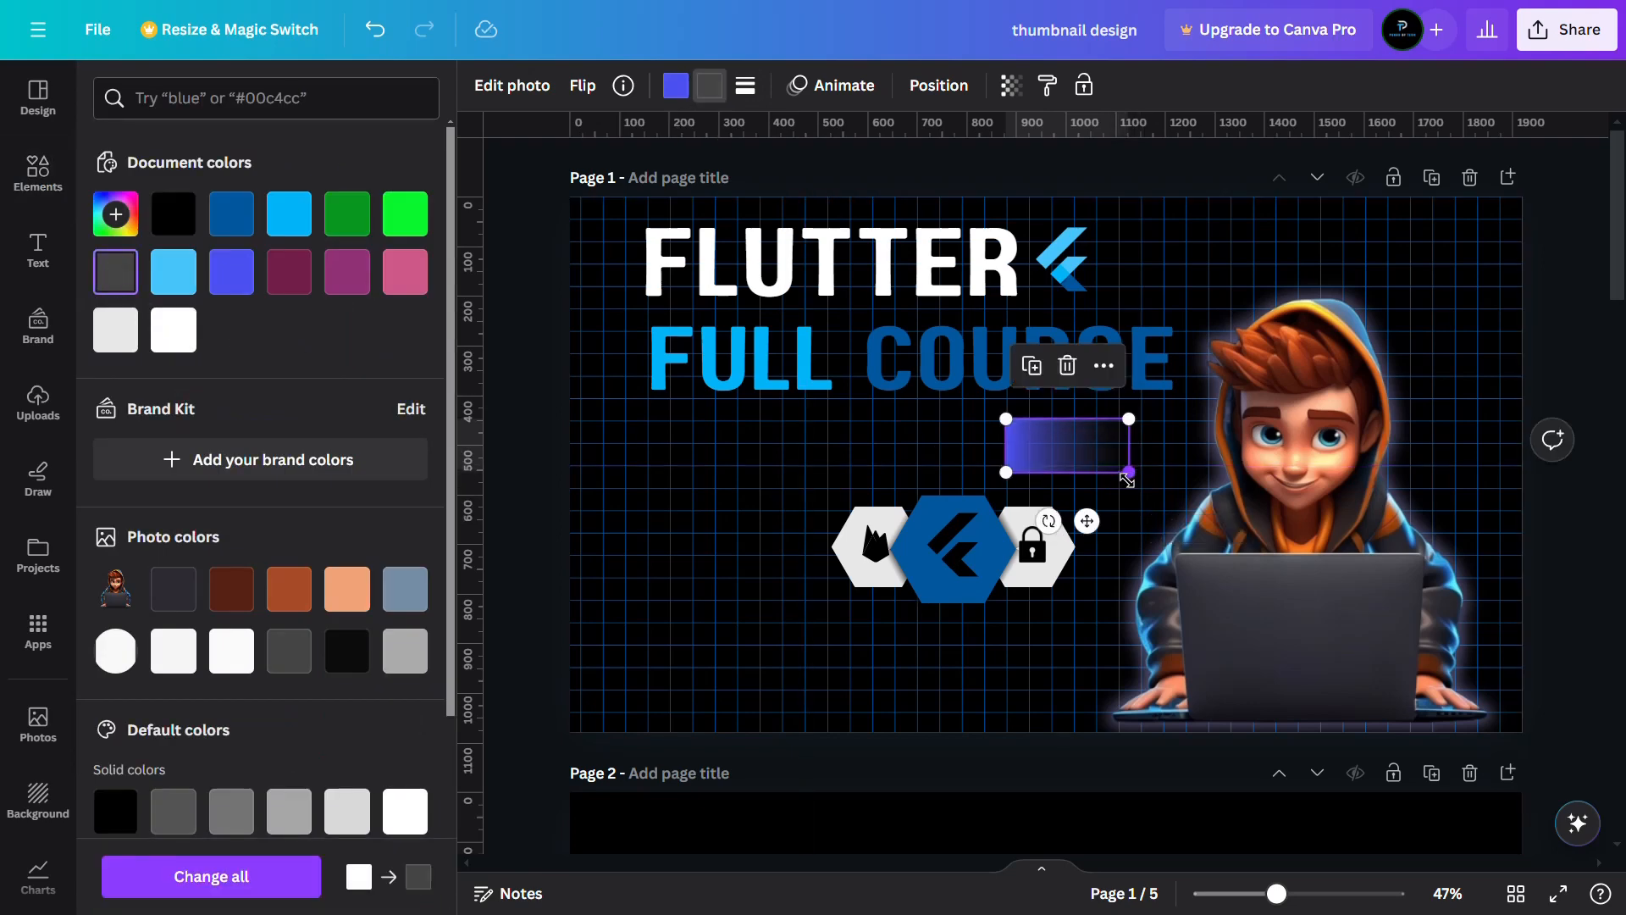
Flip a copy of the gradient rectangle horizontally and join it to the original so the blue ends meet
click(582, 86)
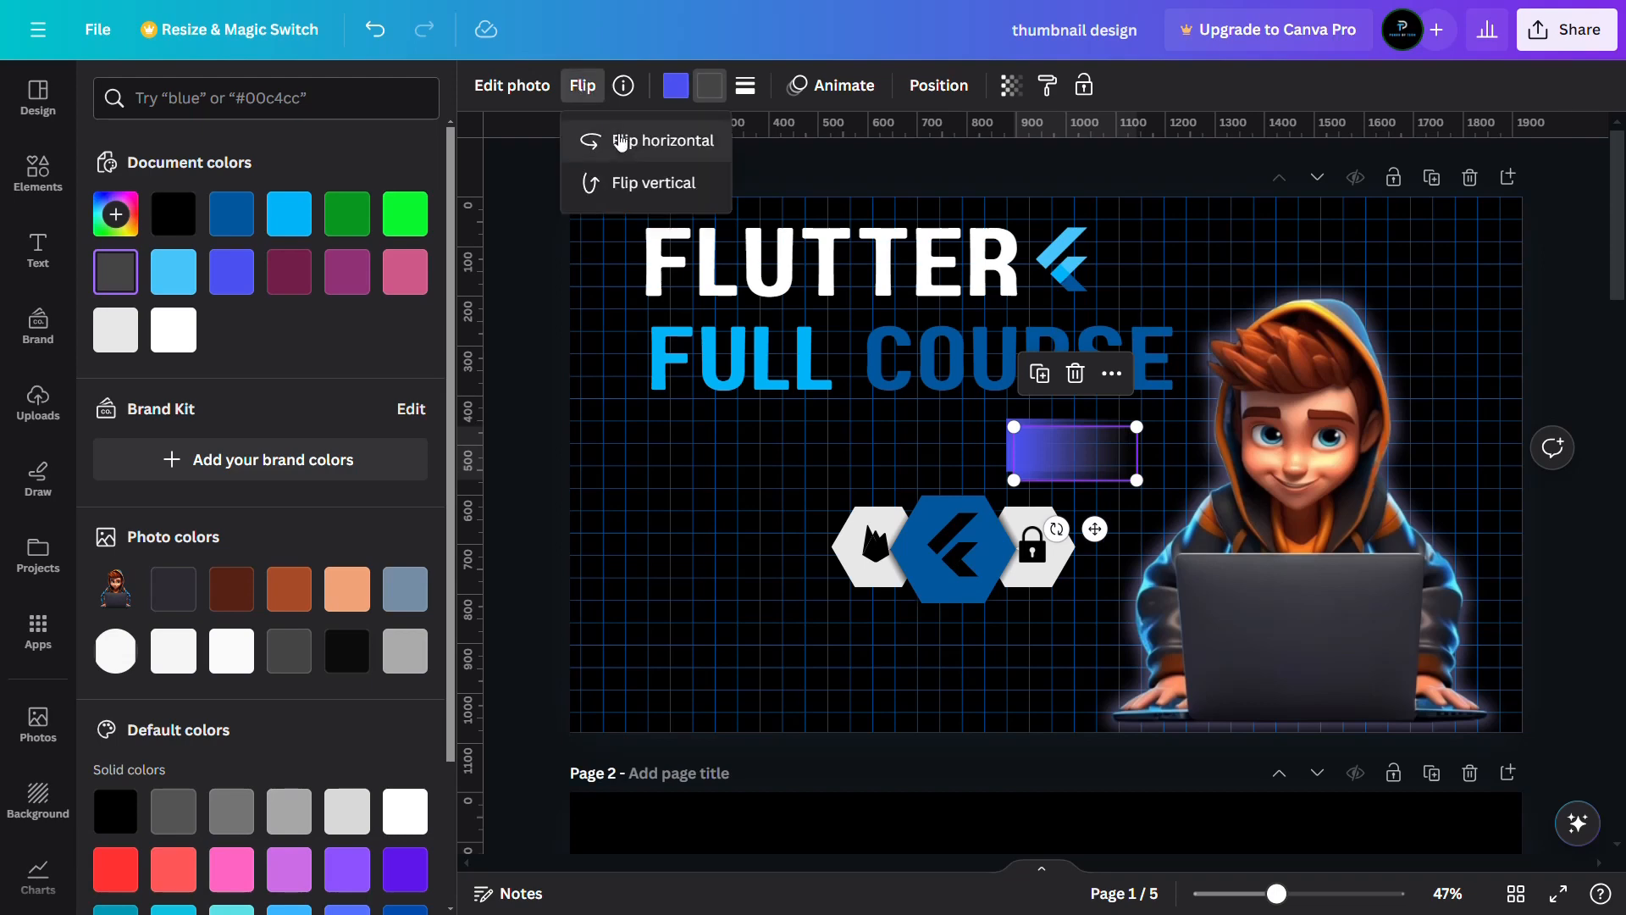
click(627, 139)
drag(1094, 457, 970, 458)
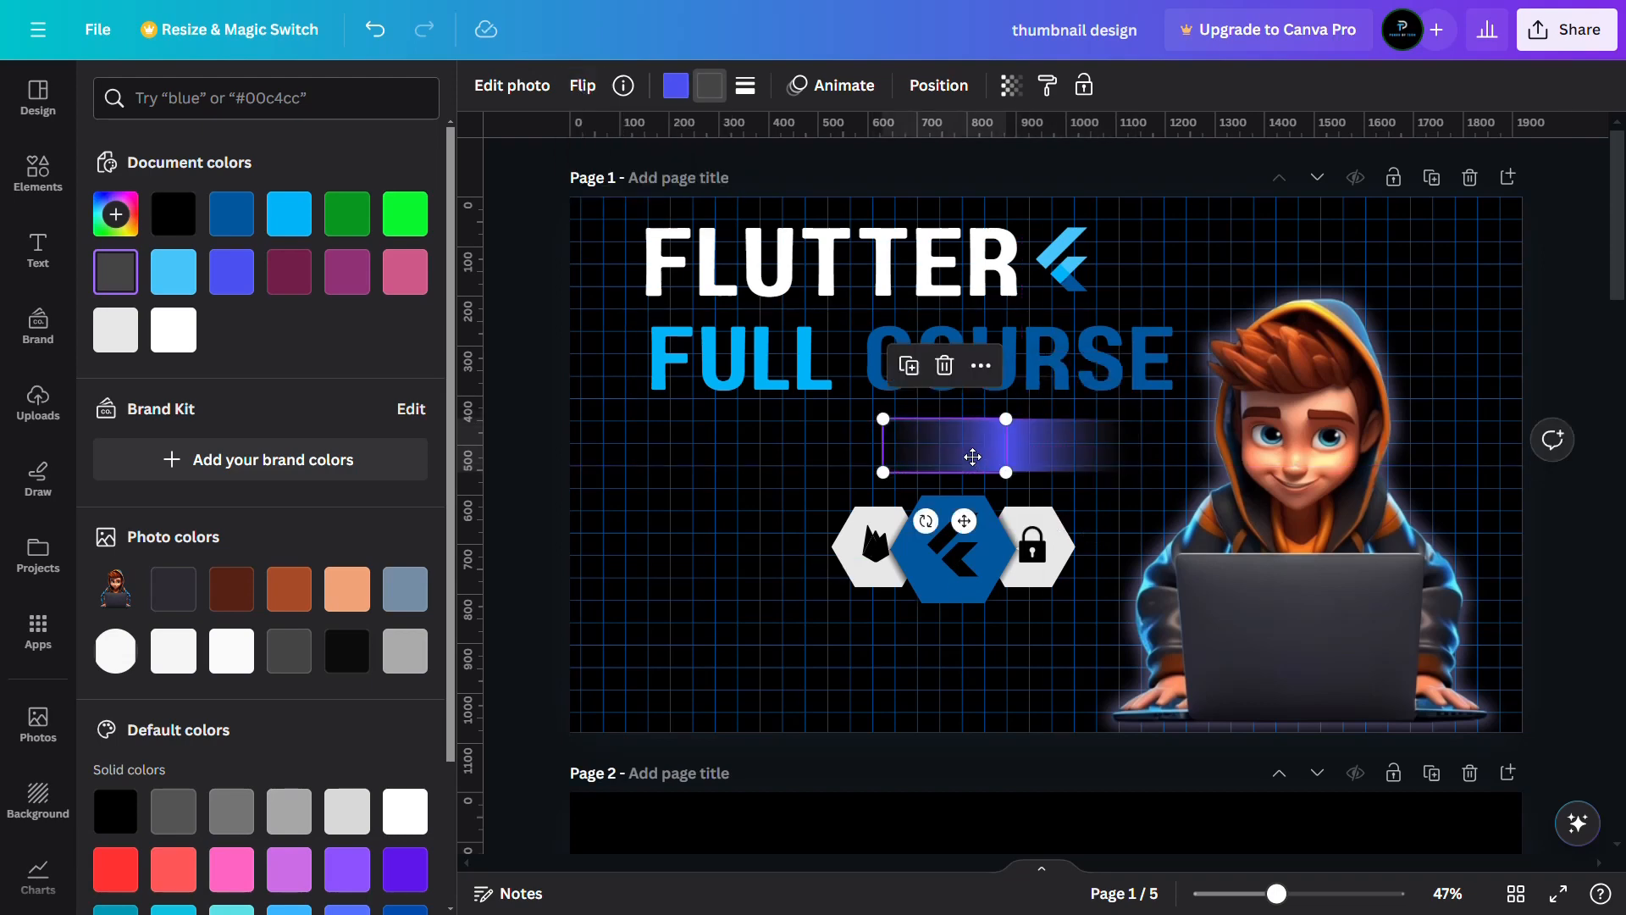
click(815, 421)
scroll(1160, 506, up, 6)
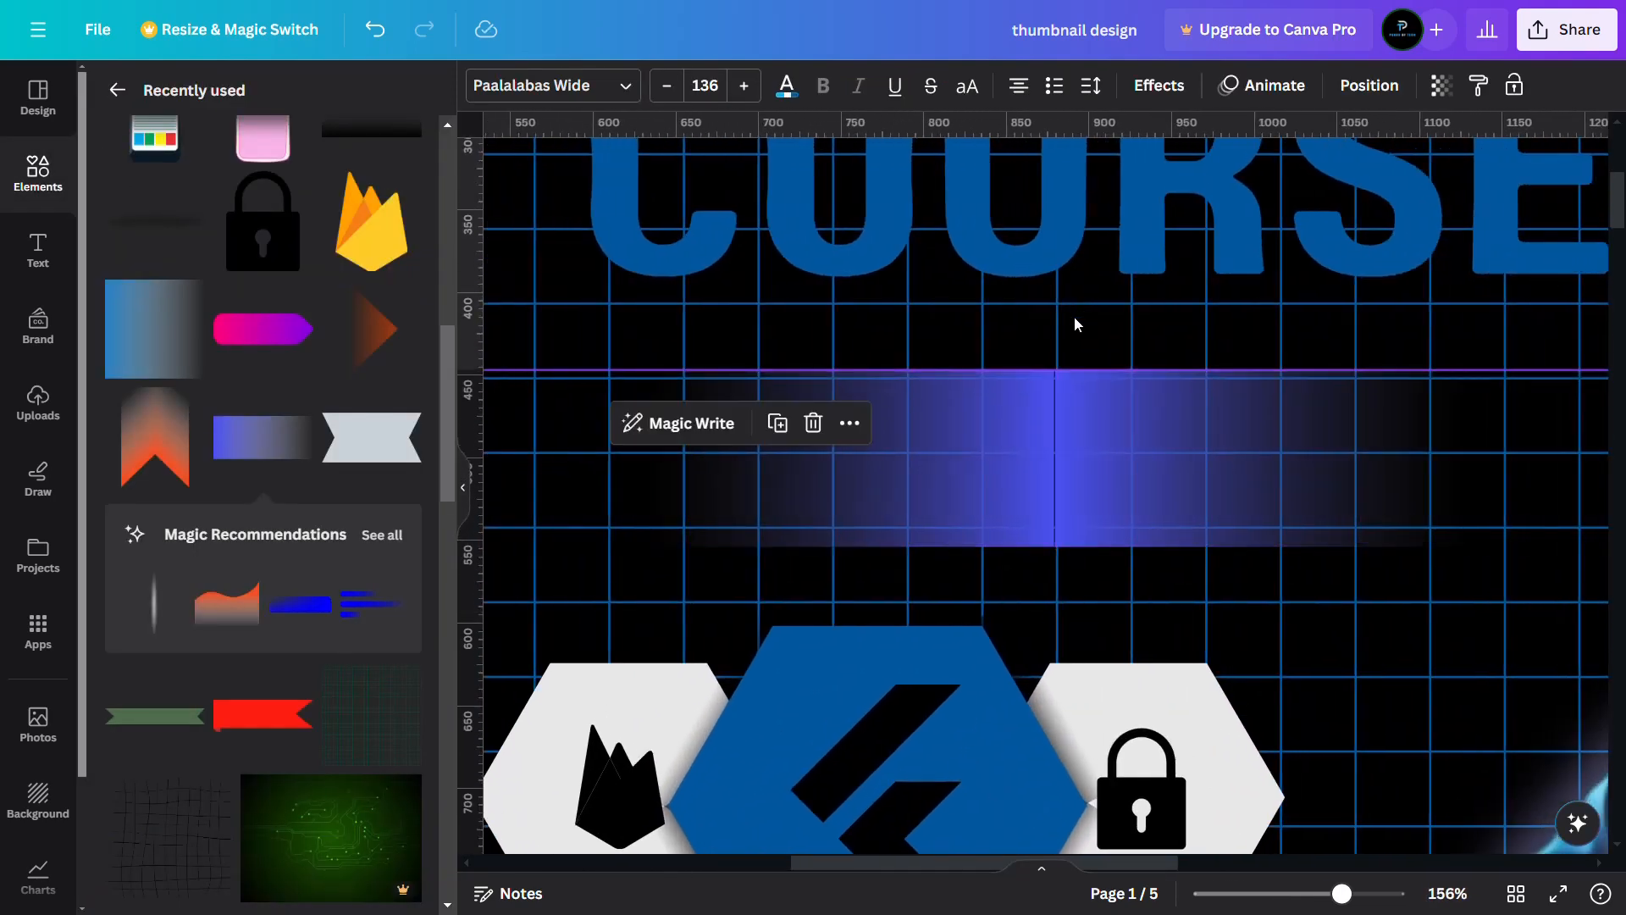
click(957, 430)
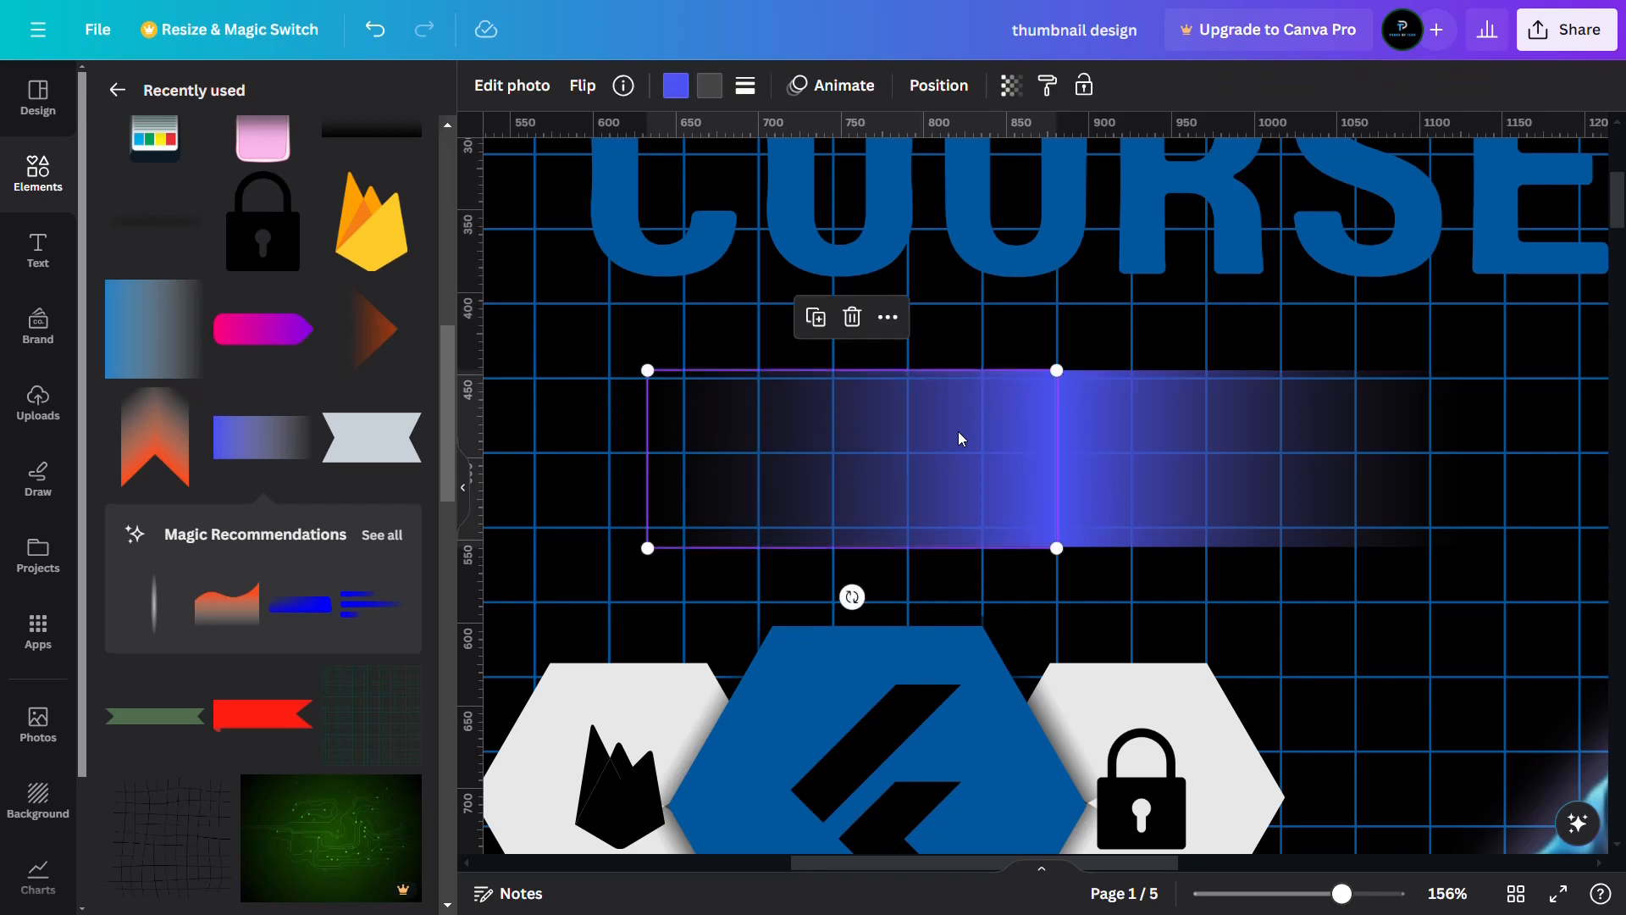
Add a heading reading "A Z" with a wide gap between the letters and place it over the gradient band
click(37, 250)
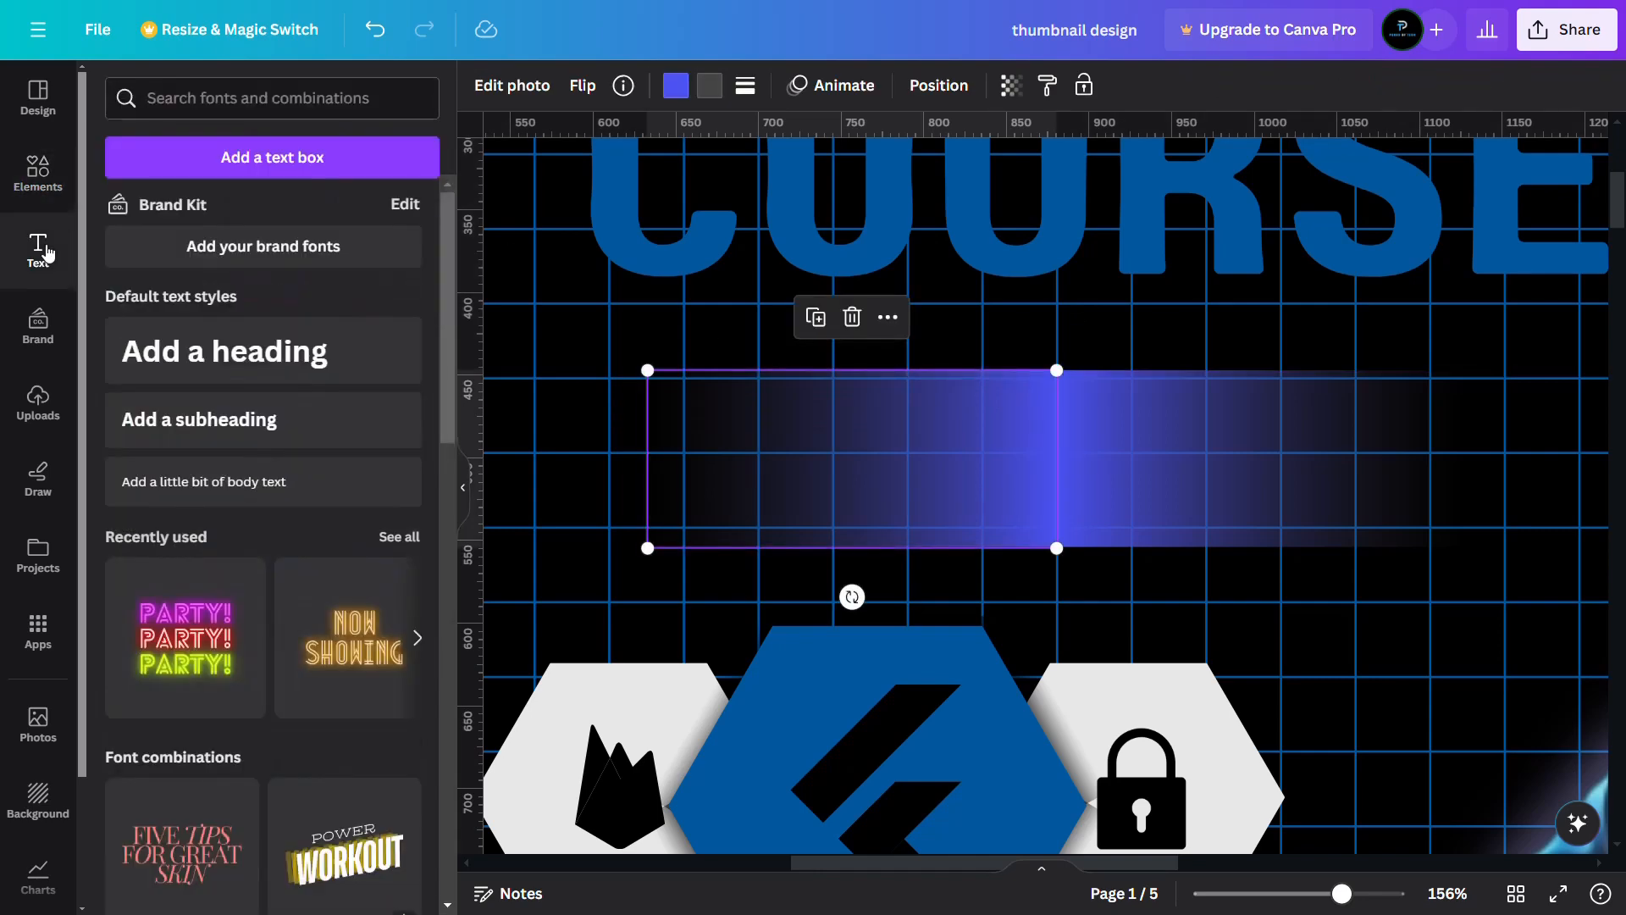
click(162, 363)
text(A    )
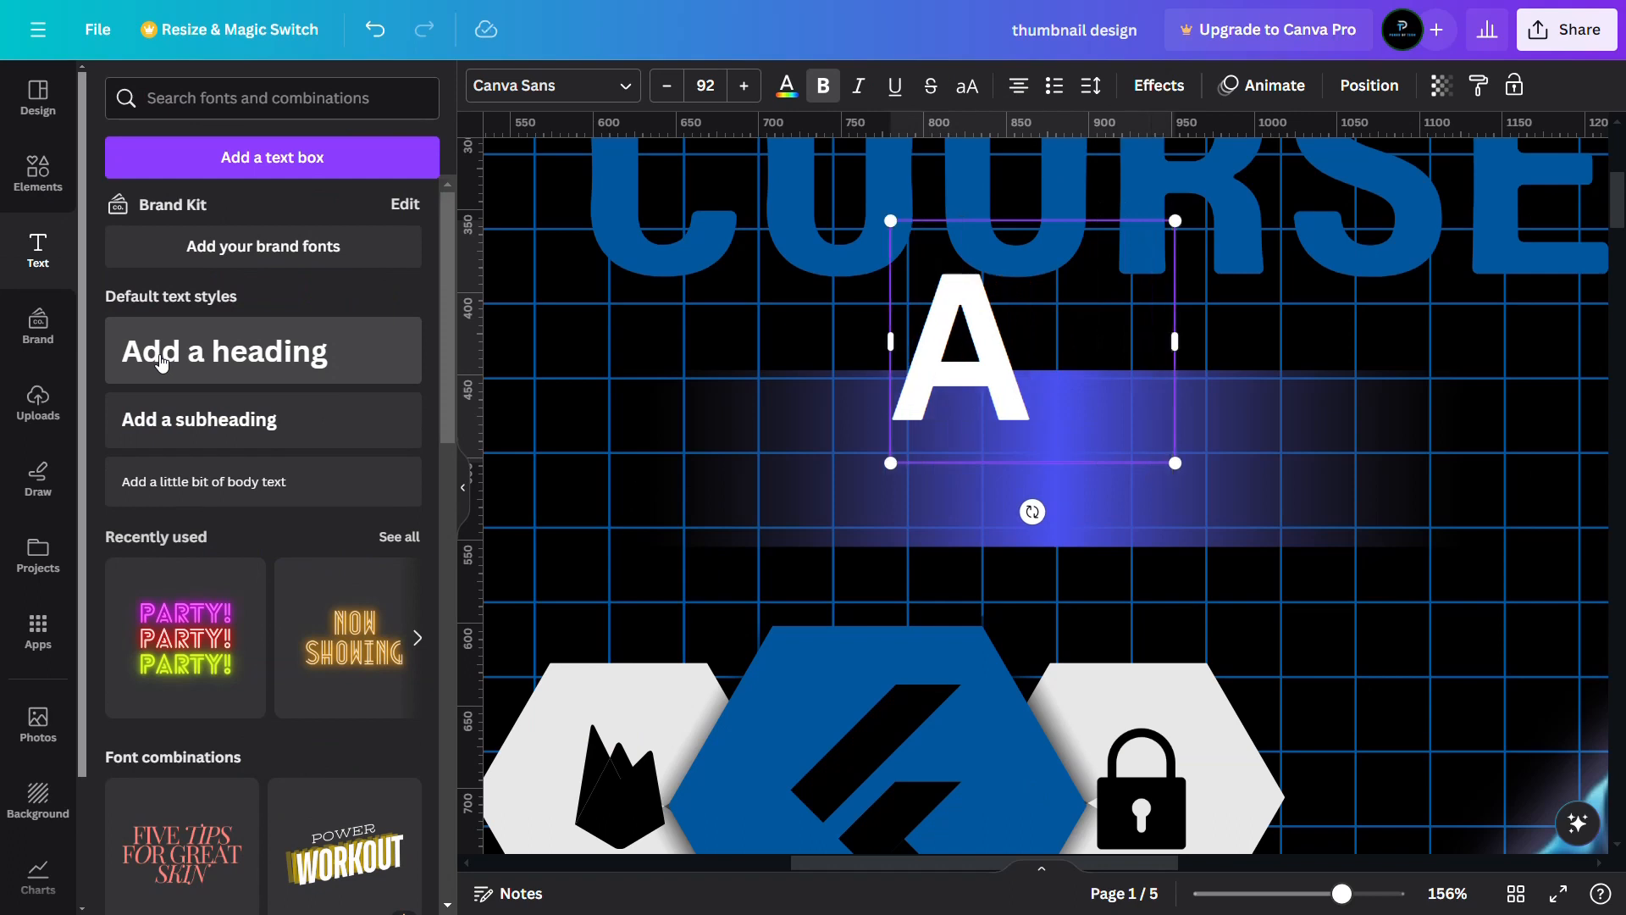
text(Z)
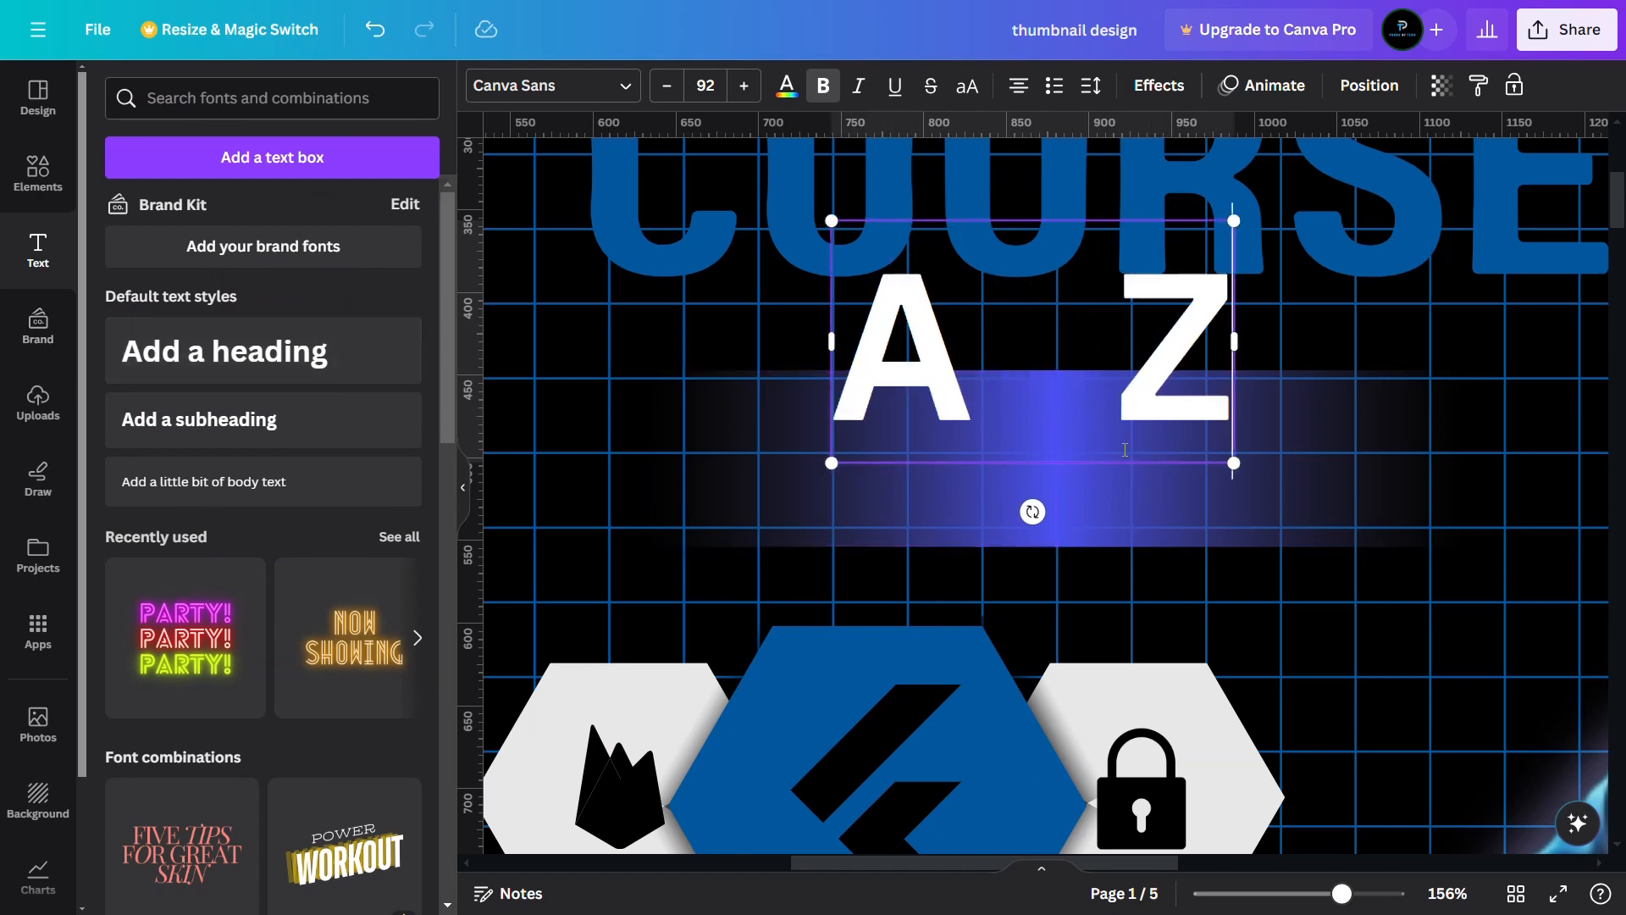
click(1110, 593)
drag(1090, 381, 1101, 479)
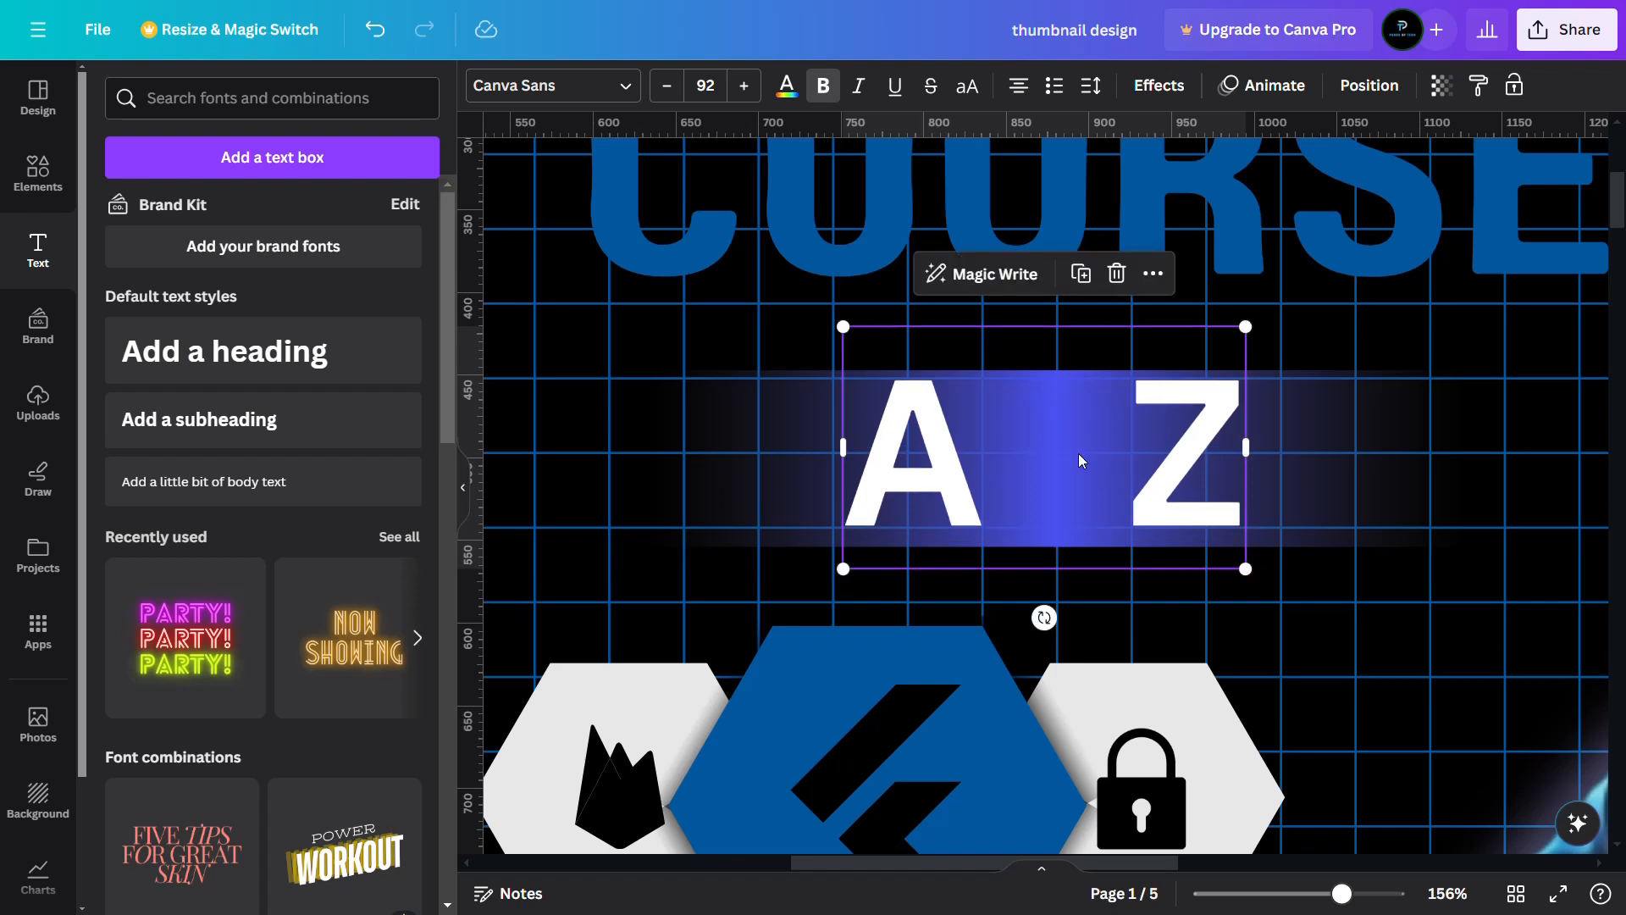
Set the A Z heading's font to Aerospace bold, nudge it down and widen the gap between its letters
click(596, 100)
click(196, 293)
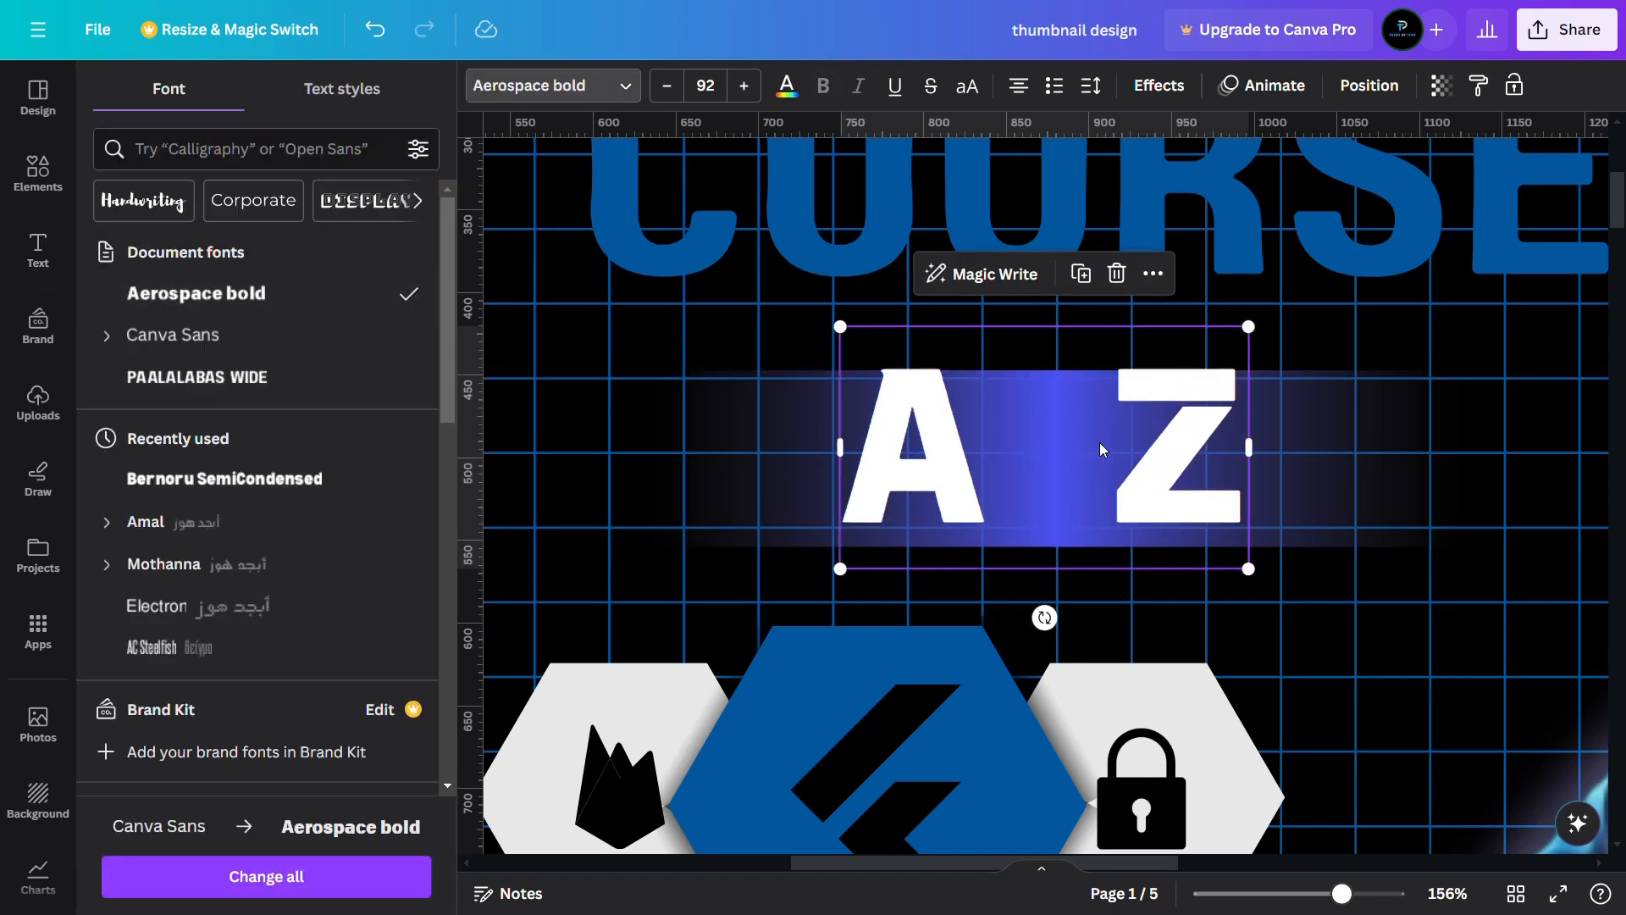
drag(1104, 450, 1100, 456)
click(1076, 458)
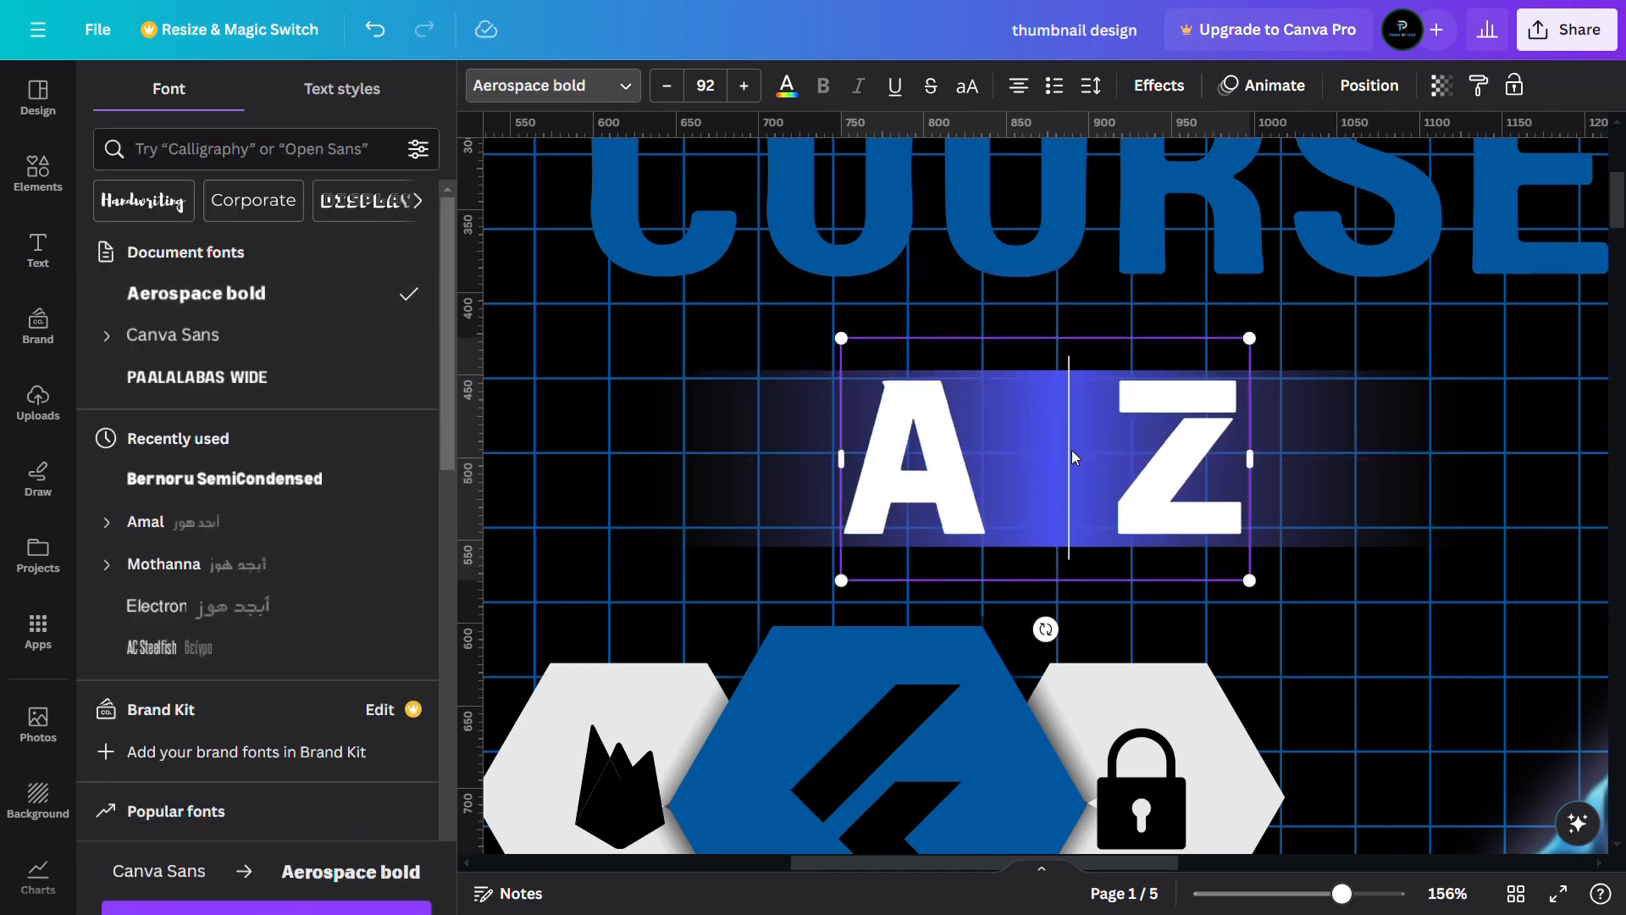
Add a subheading reading "TO" on the gradient band between the letters A and Z
click(32, 259)
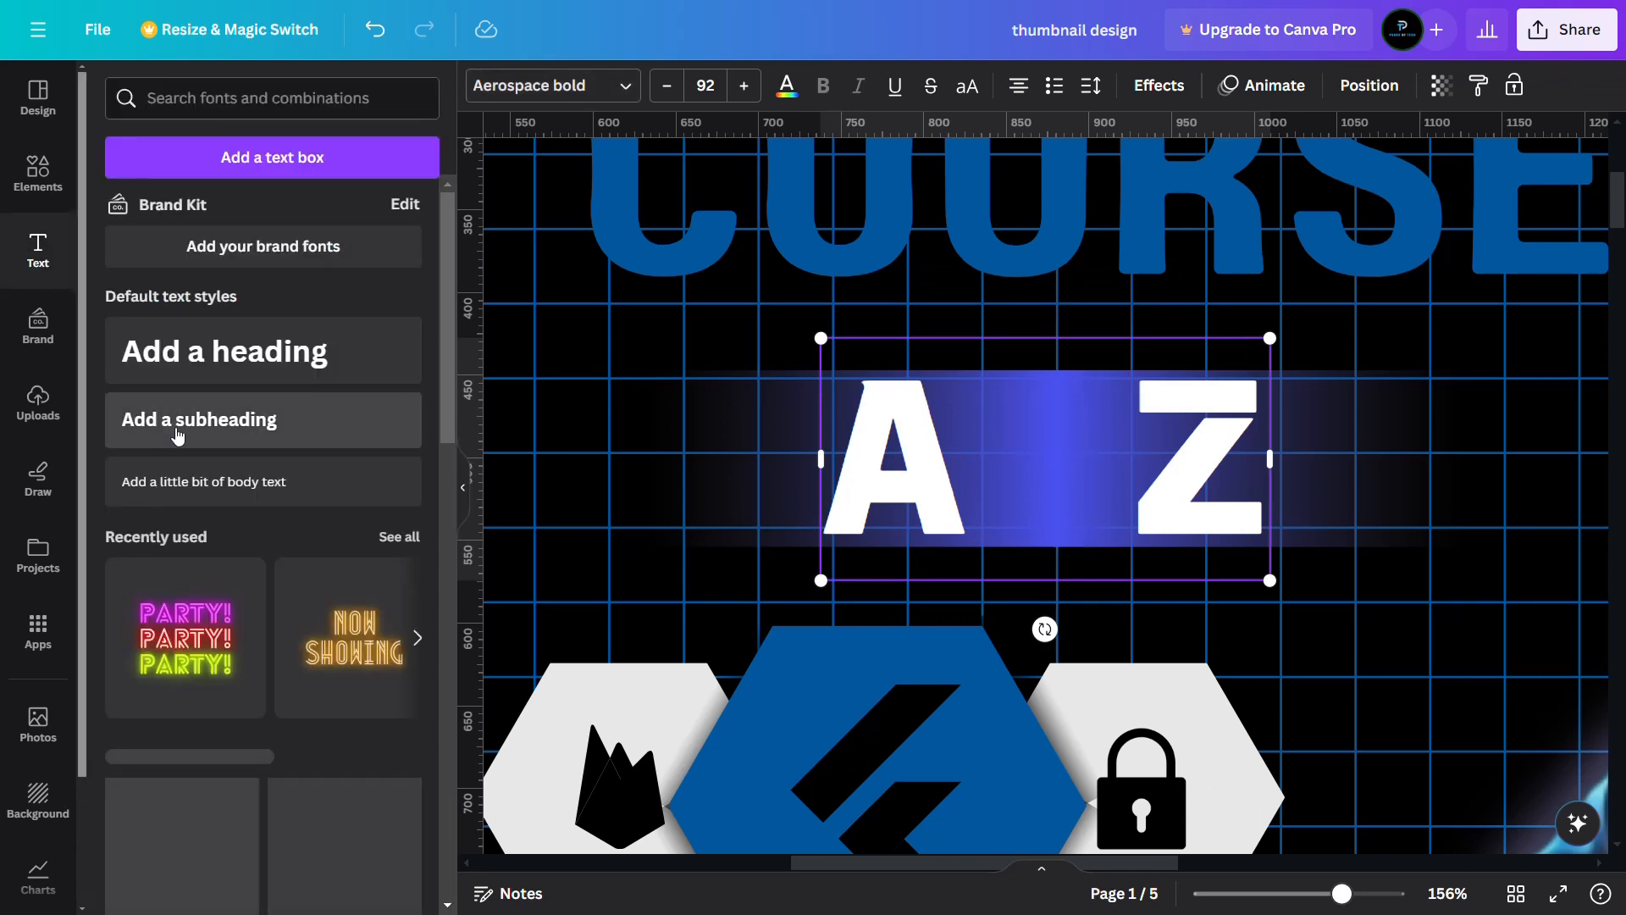
click(174, 432)
text(TO)
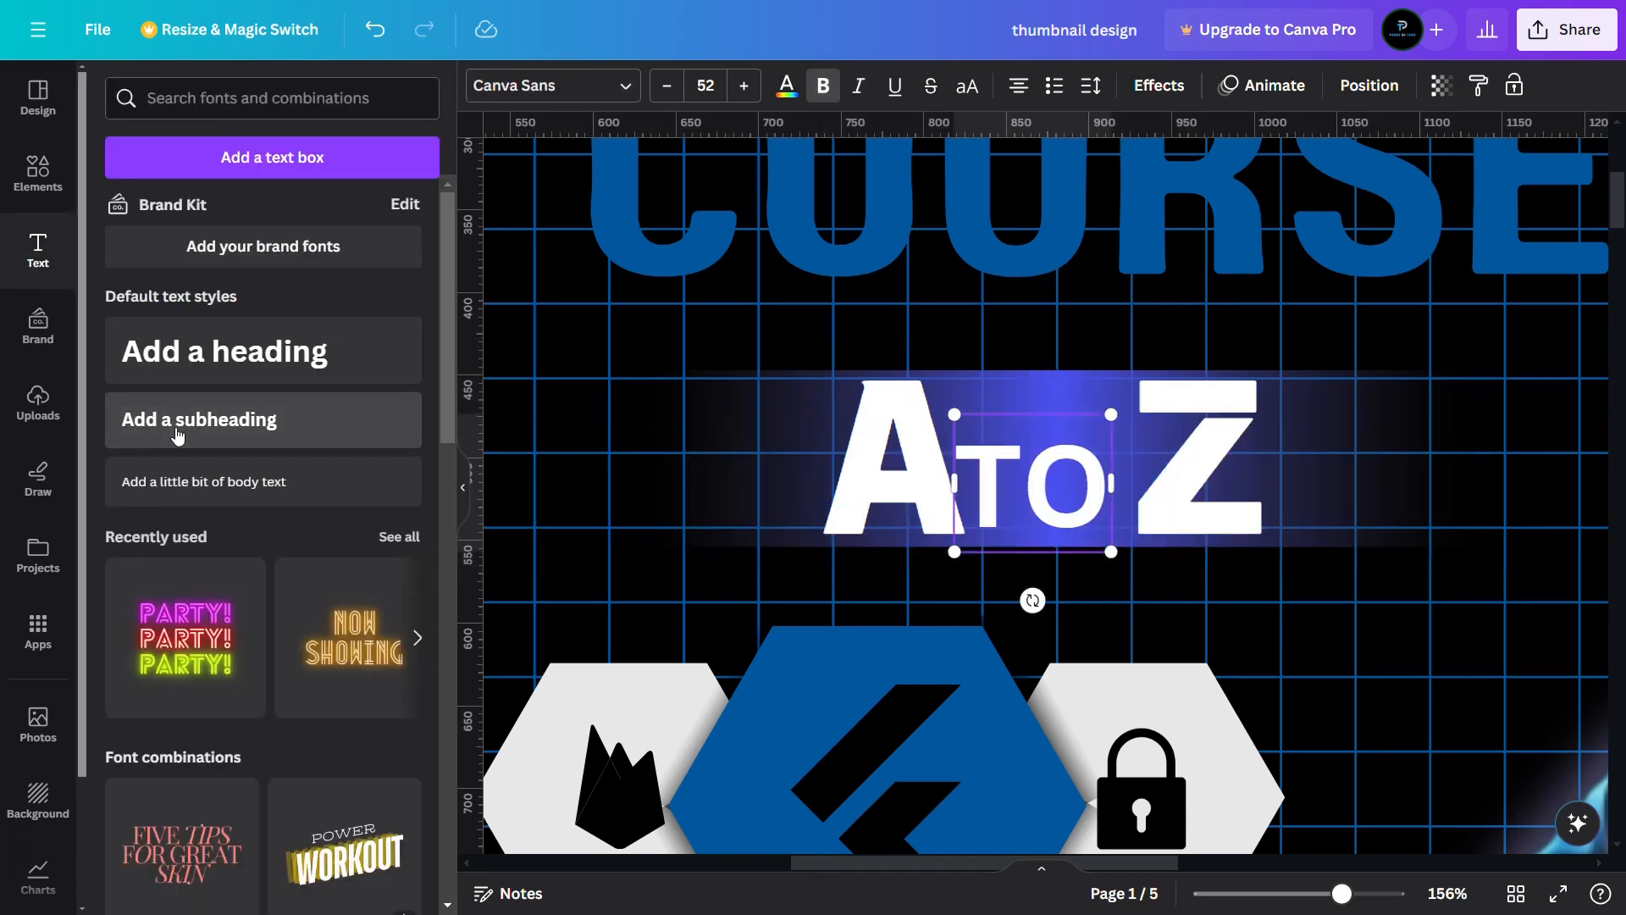
Set the TO text's font to Paalalabas Wide, shrink it to size 34.6 and centre it between A and Z
click(552, 86)
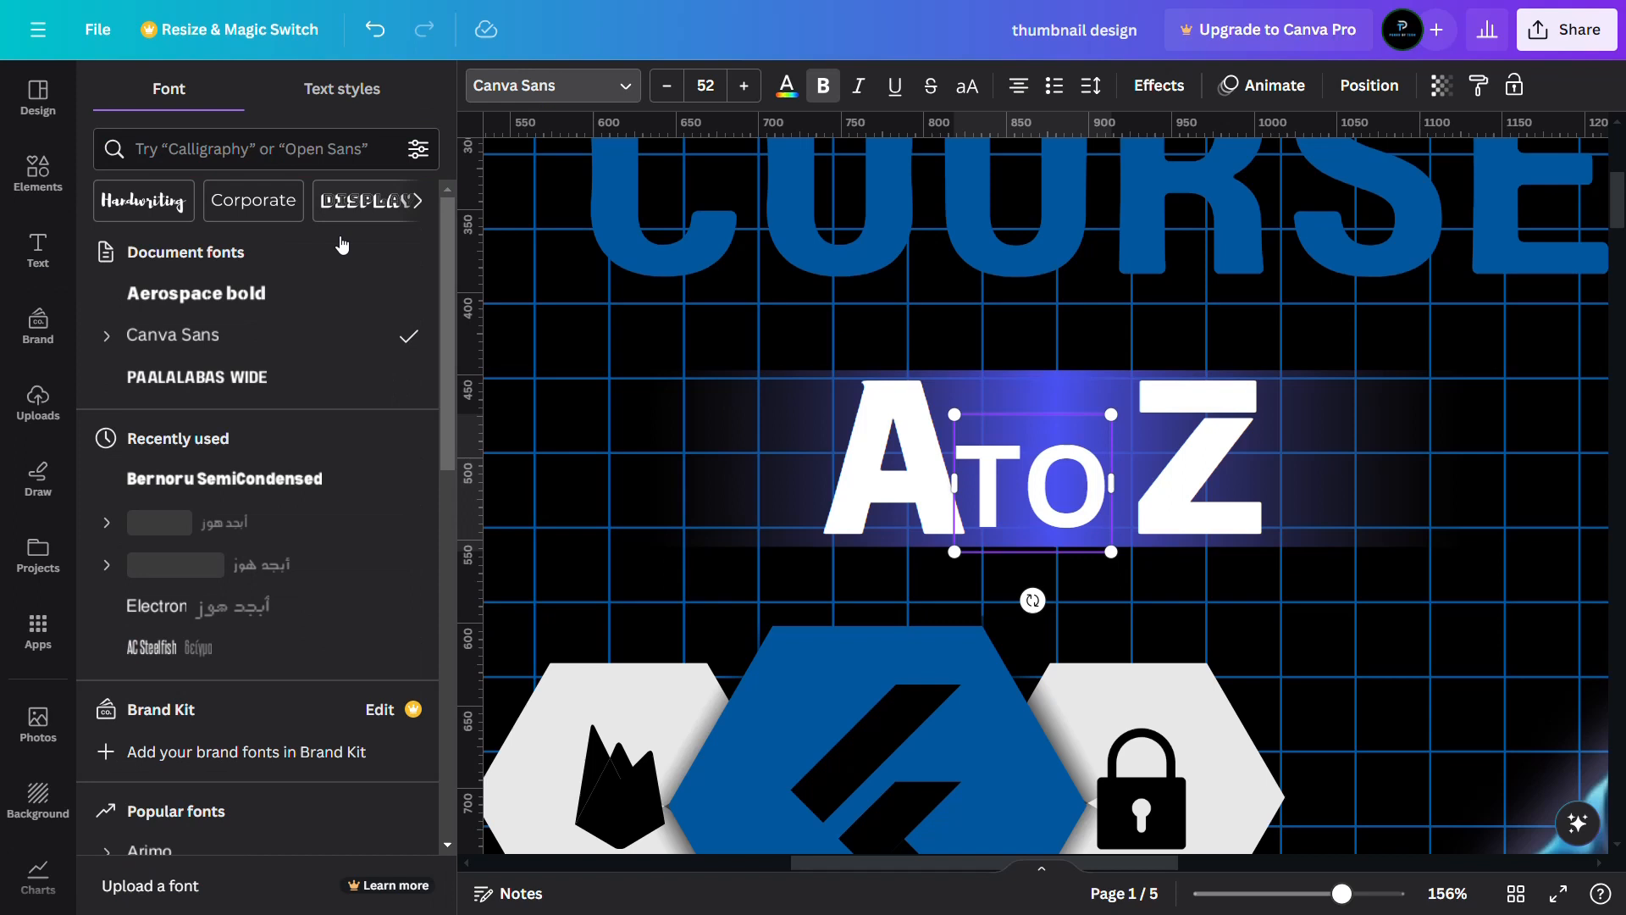
click(194, 377)
drag(1104, 552, 1057, 466)
click(1034, 576)
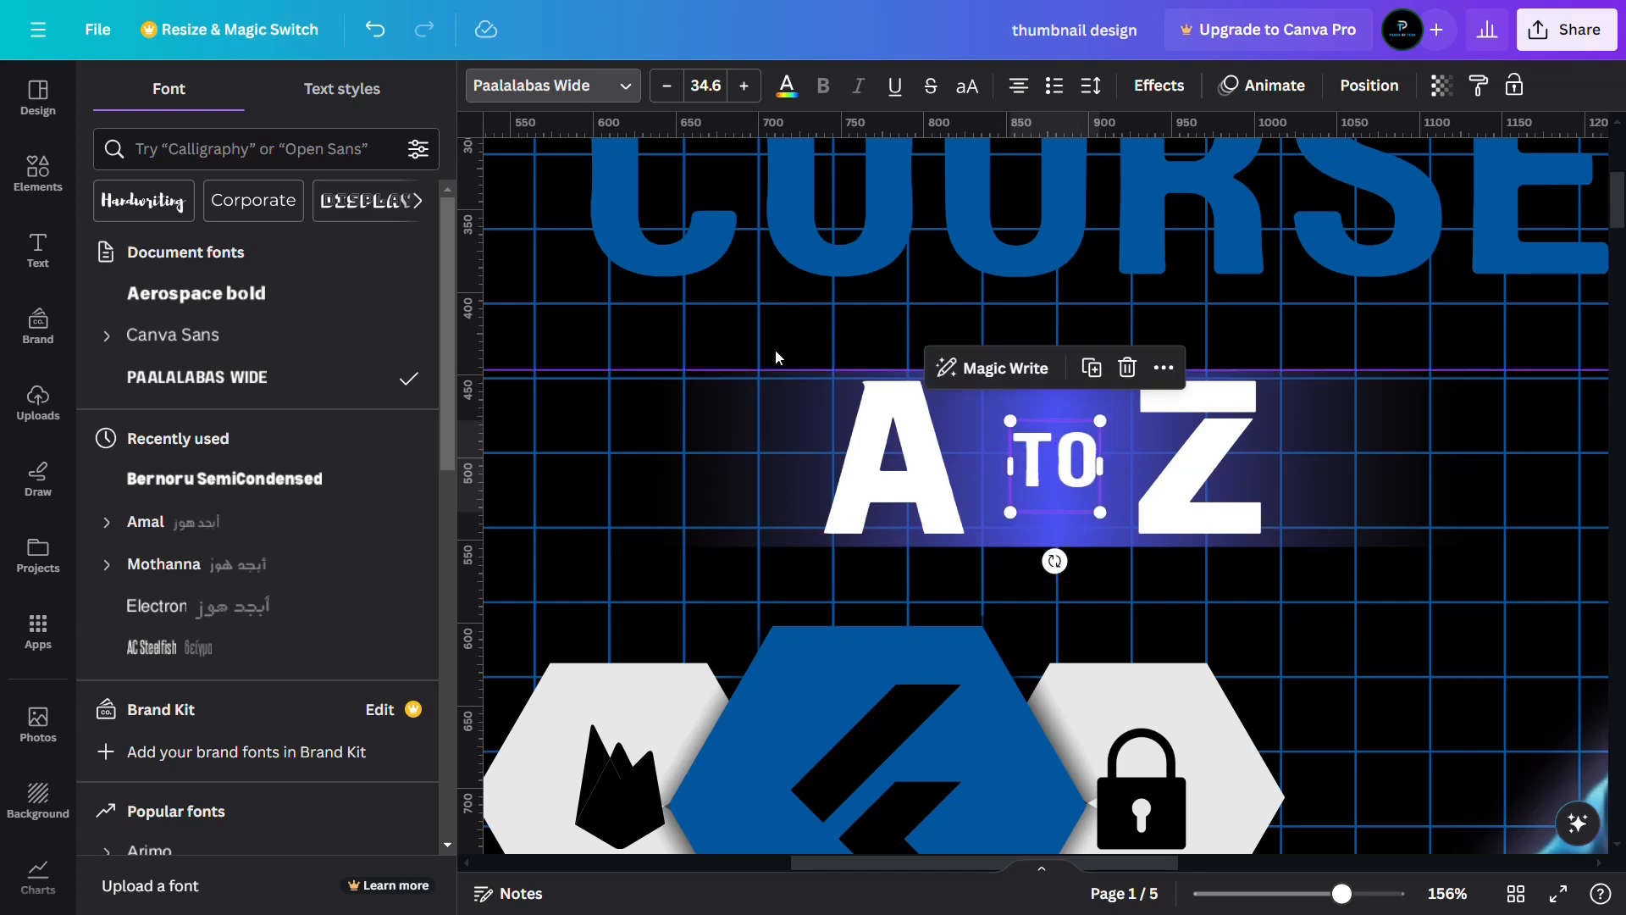
Move the hexagon group lower so it is centred beneath the A TO Z band
click(749, 325)
scroll(749, 325, down, 10)
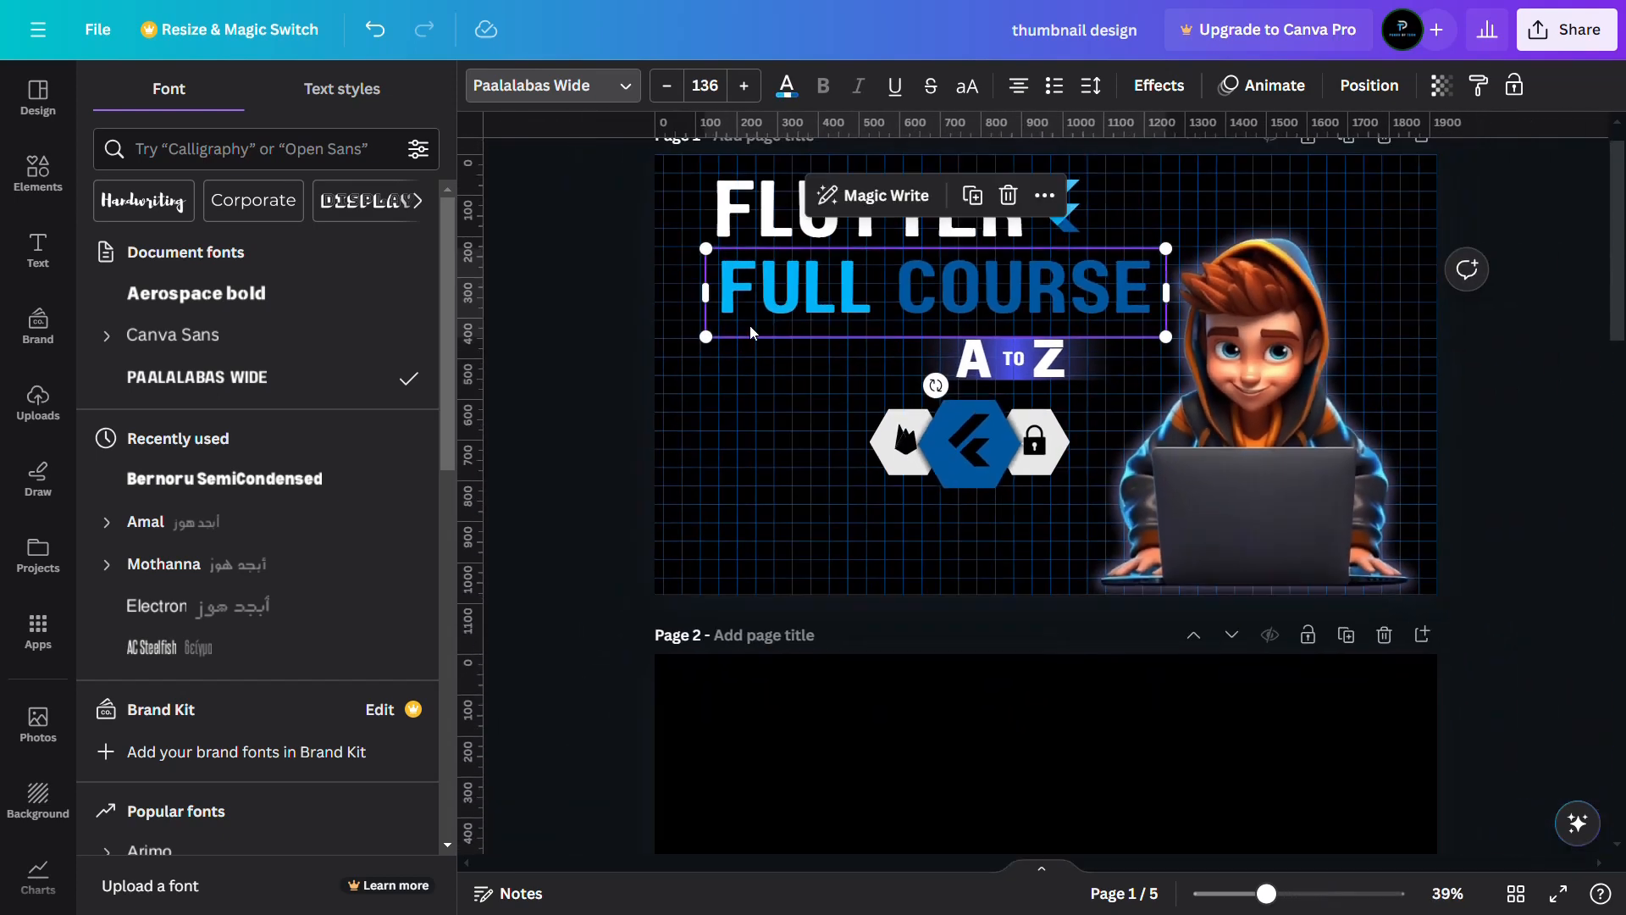
drag(970, 461, 1013, 495)
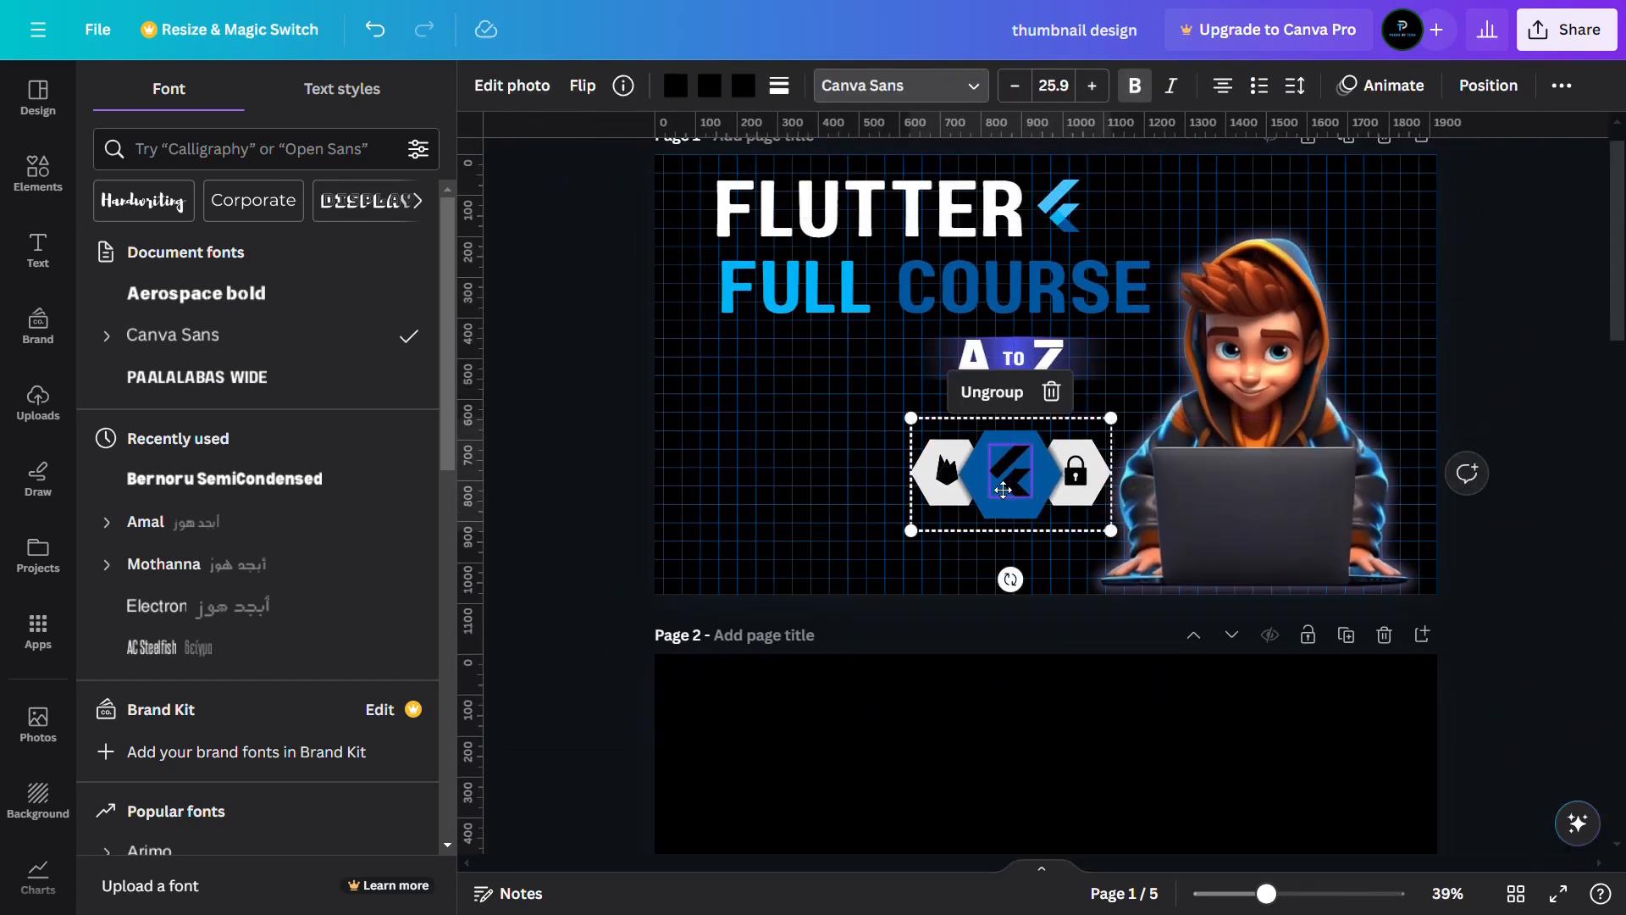
click(757, 375)
click(628, 379)
Insert an upright smartphone mockup from the Mockups app and place it beneath the FULL heading
scroll(51, 323, down, 2)
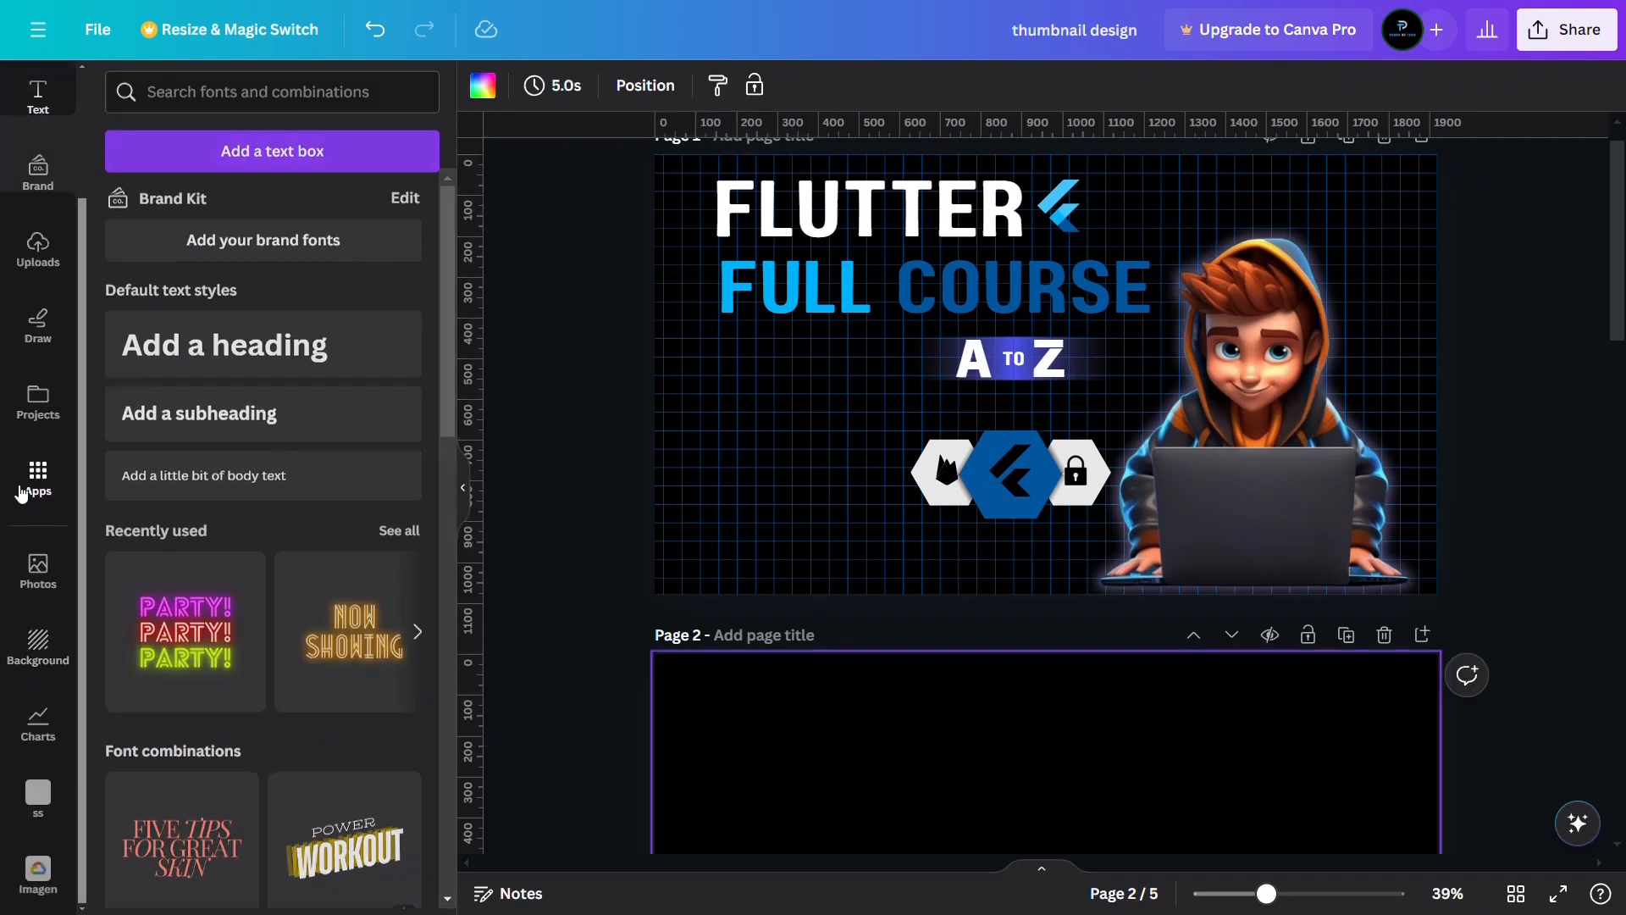
click(21, 494)
scroll(343, 504, down, 10)
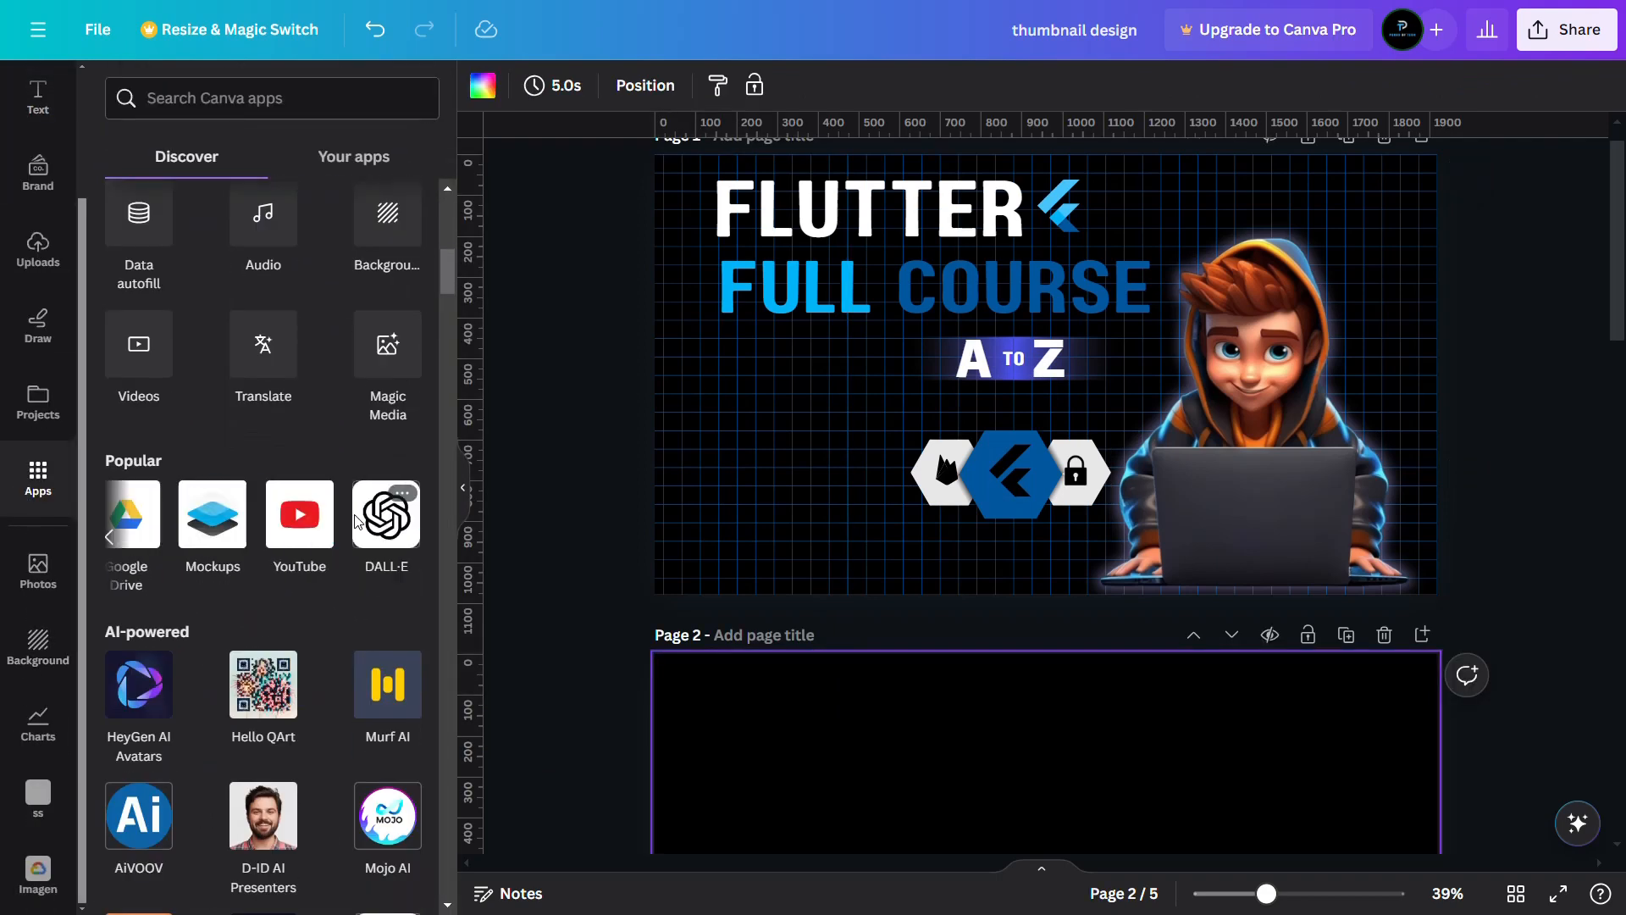
click(203, 513)
click(398, 251)
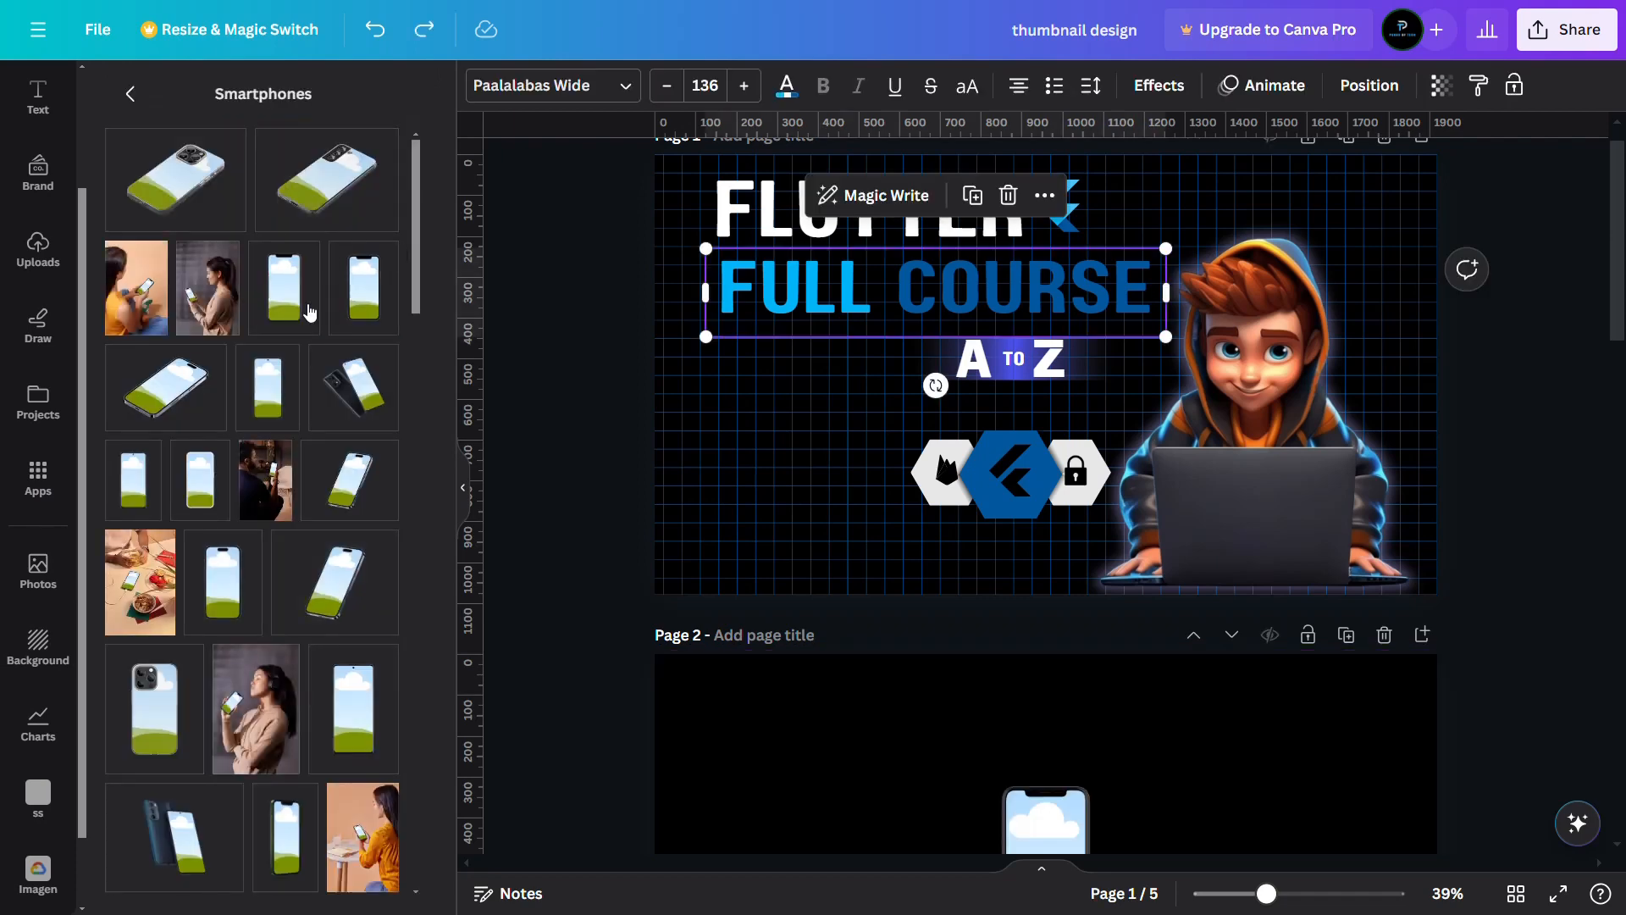
click(310, 313)
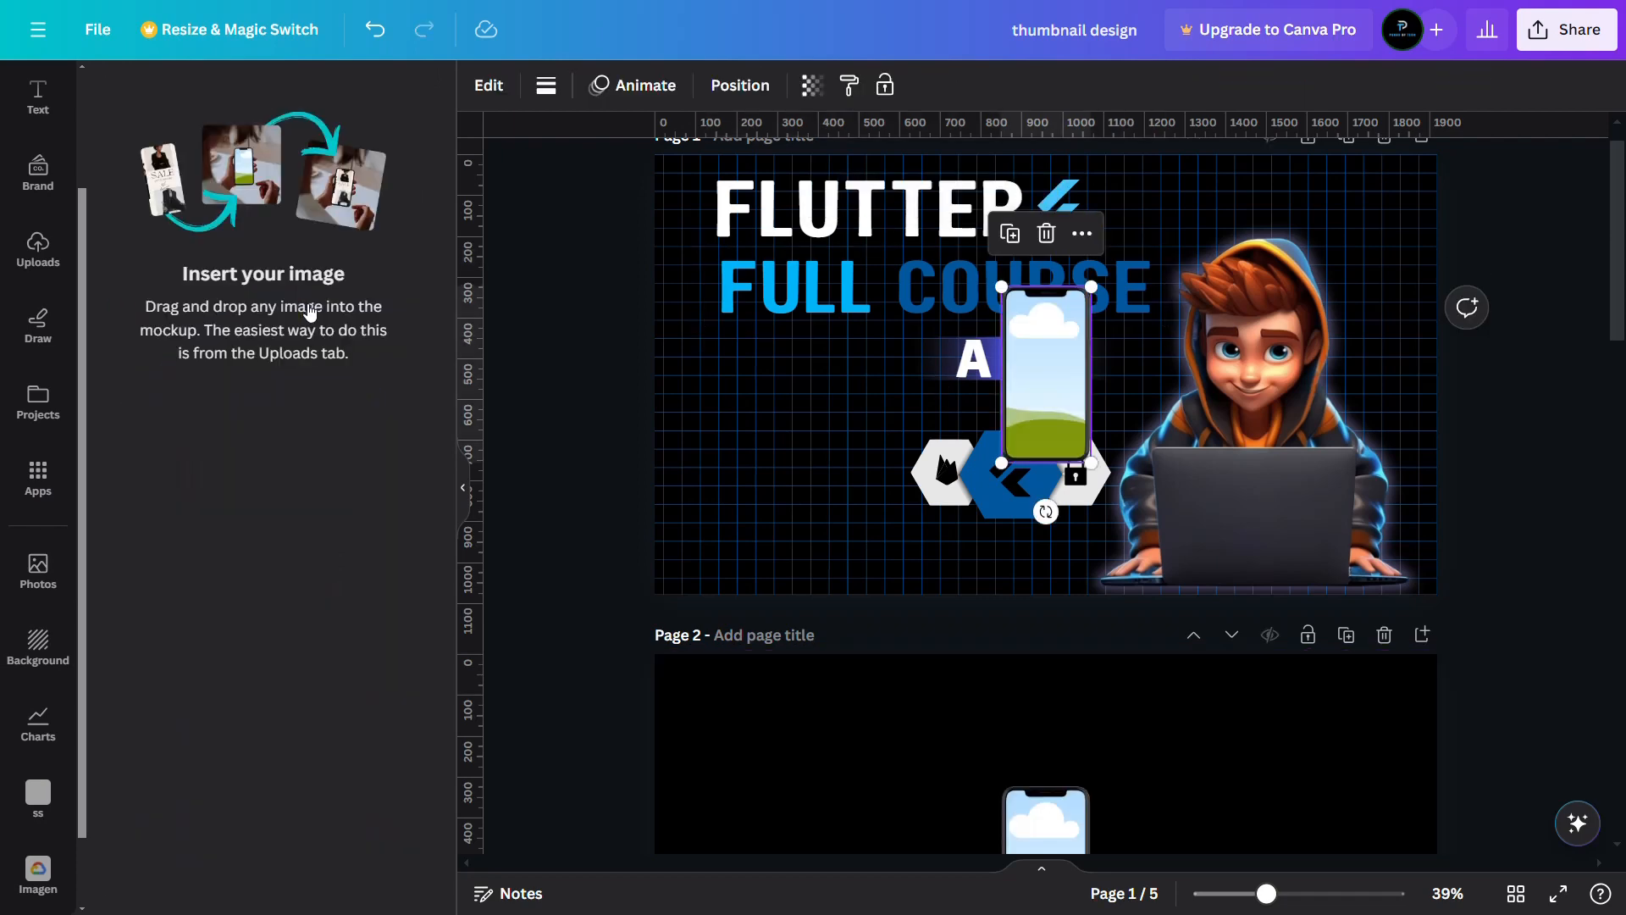
drag(1057, 381, 755, 455)
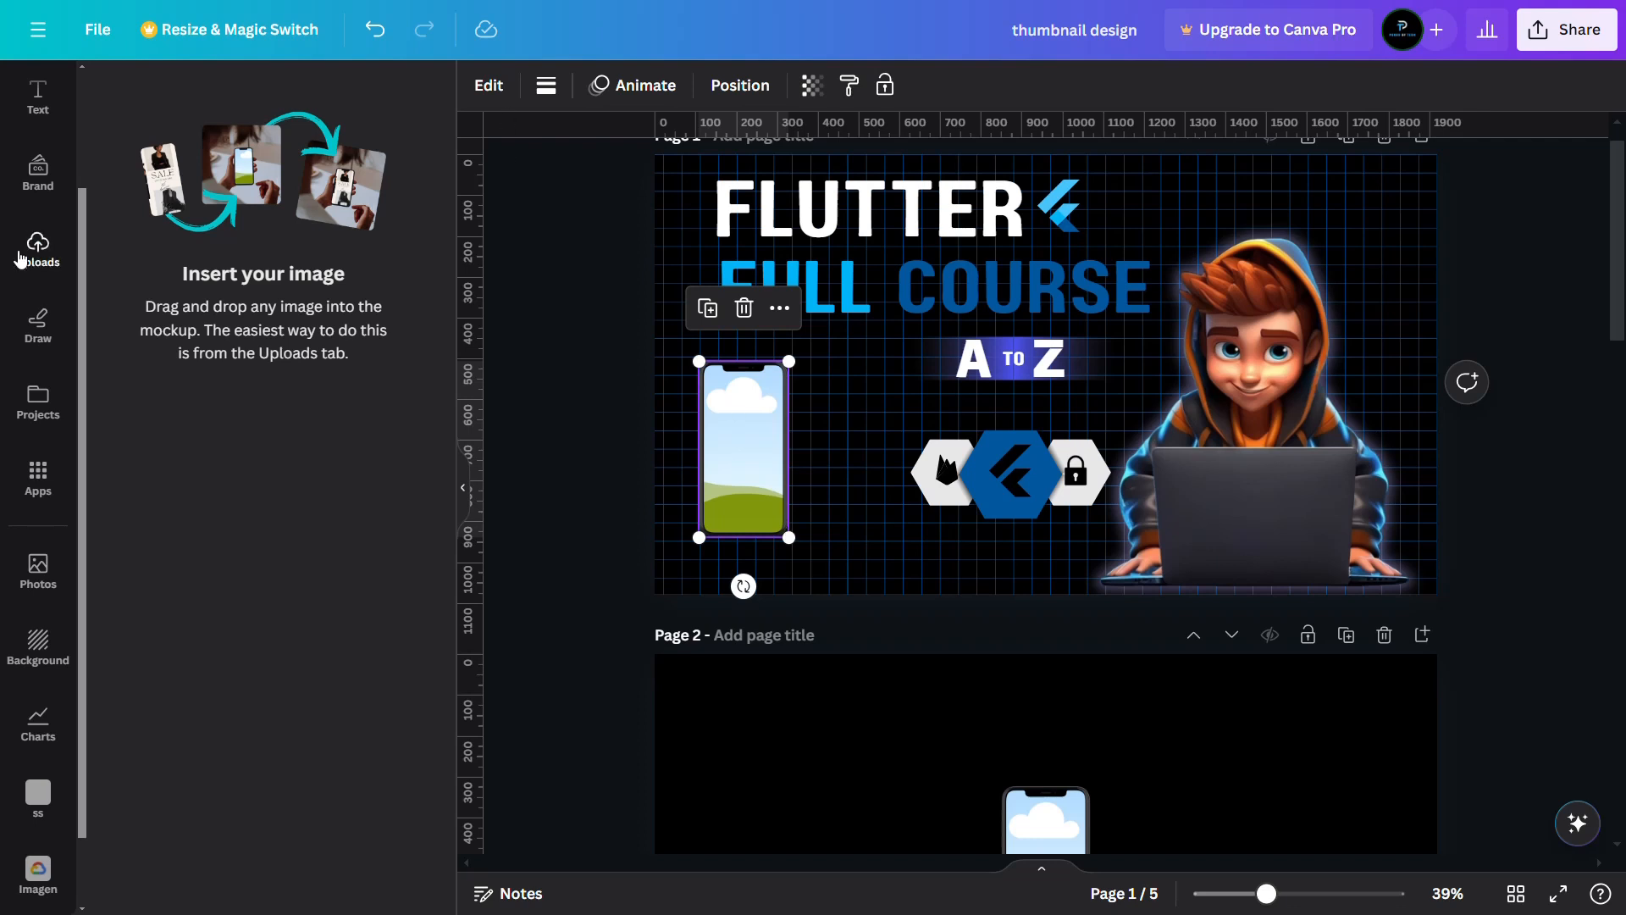
Place the recently used plain white image in the phone mockup and apply the crop so it fills the screen
scroll(36, 188, up, 2)
click(36, 188)
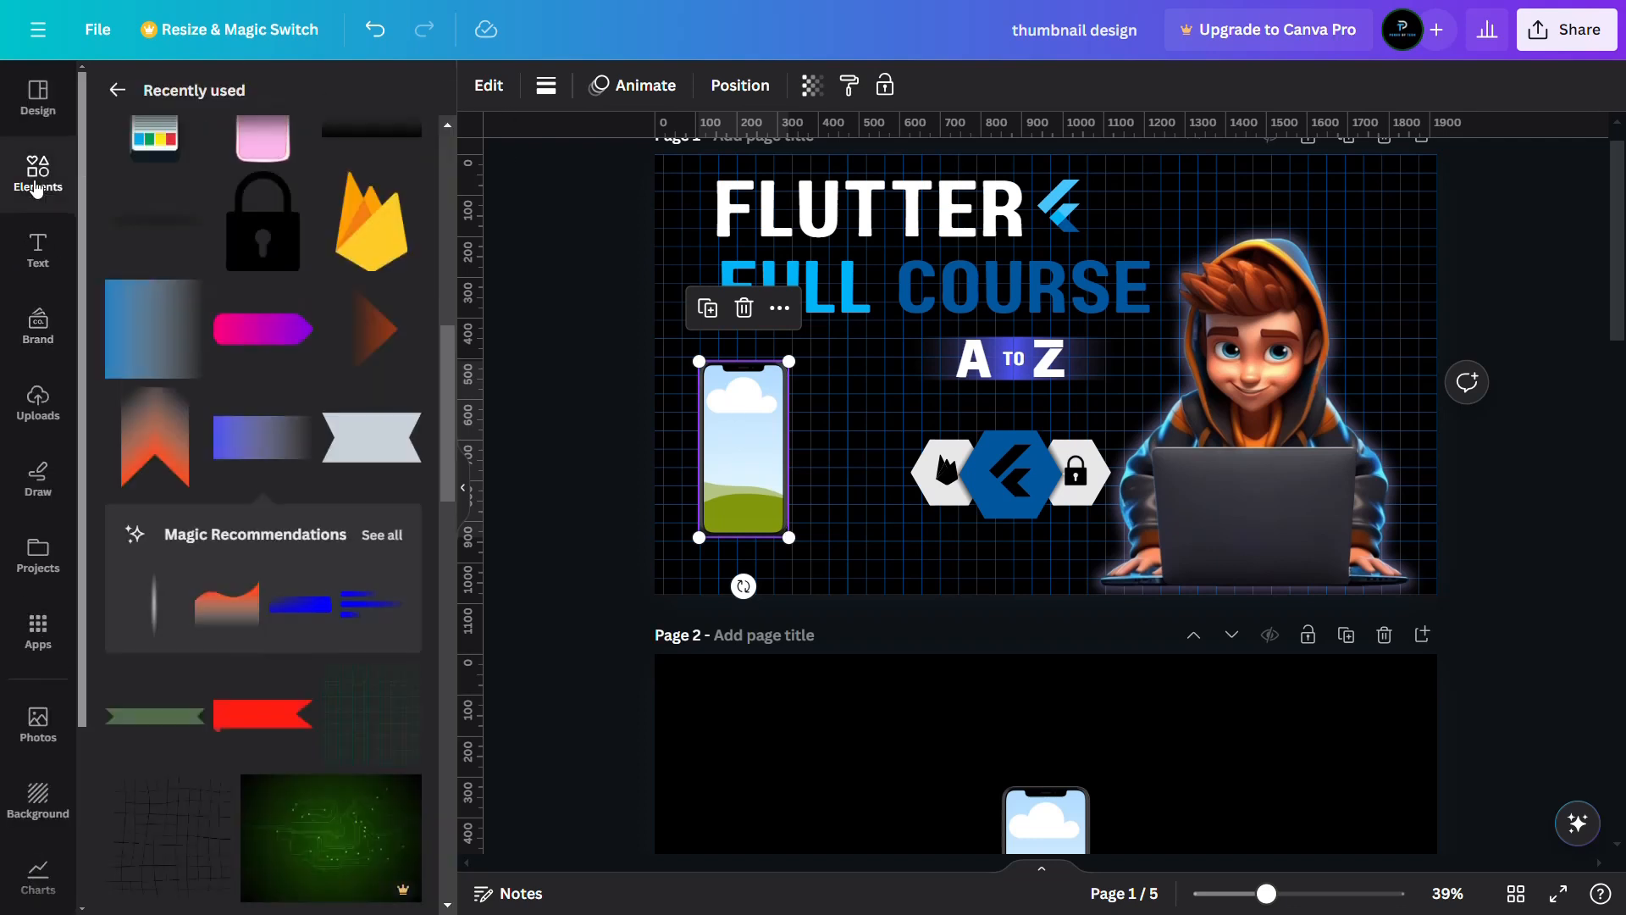
scroll(334, 462, up, 5)
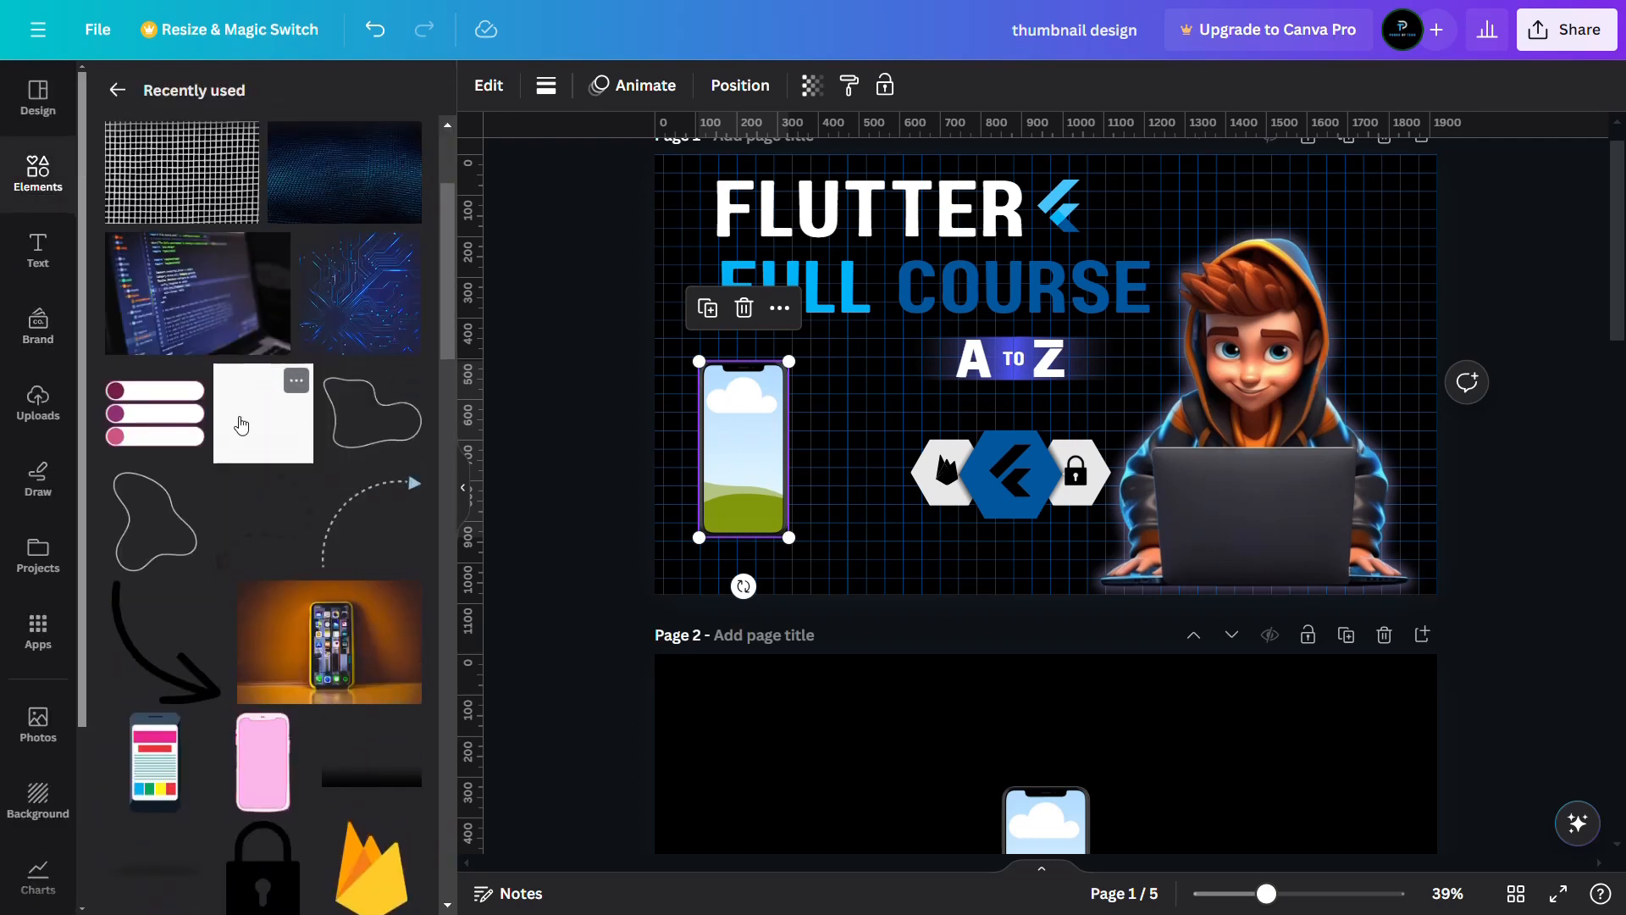
click(241, 425)
drag(1043, 373, 746, 410)
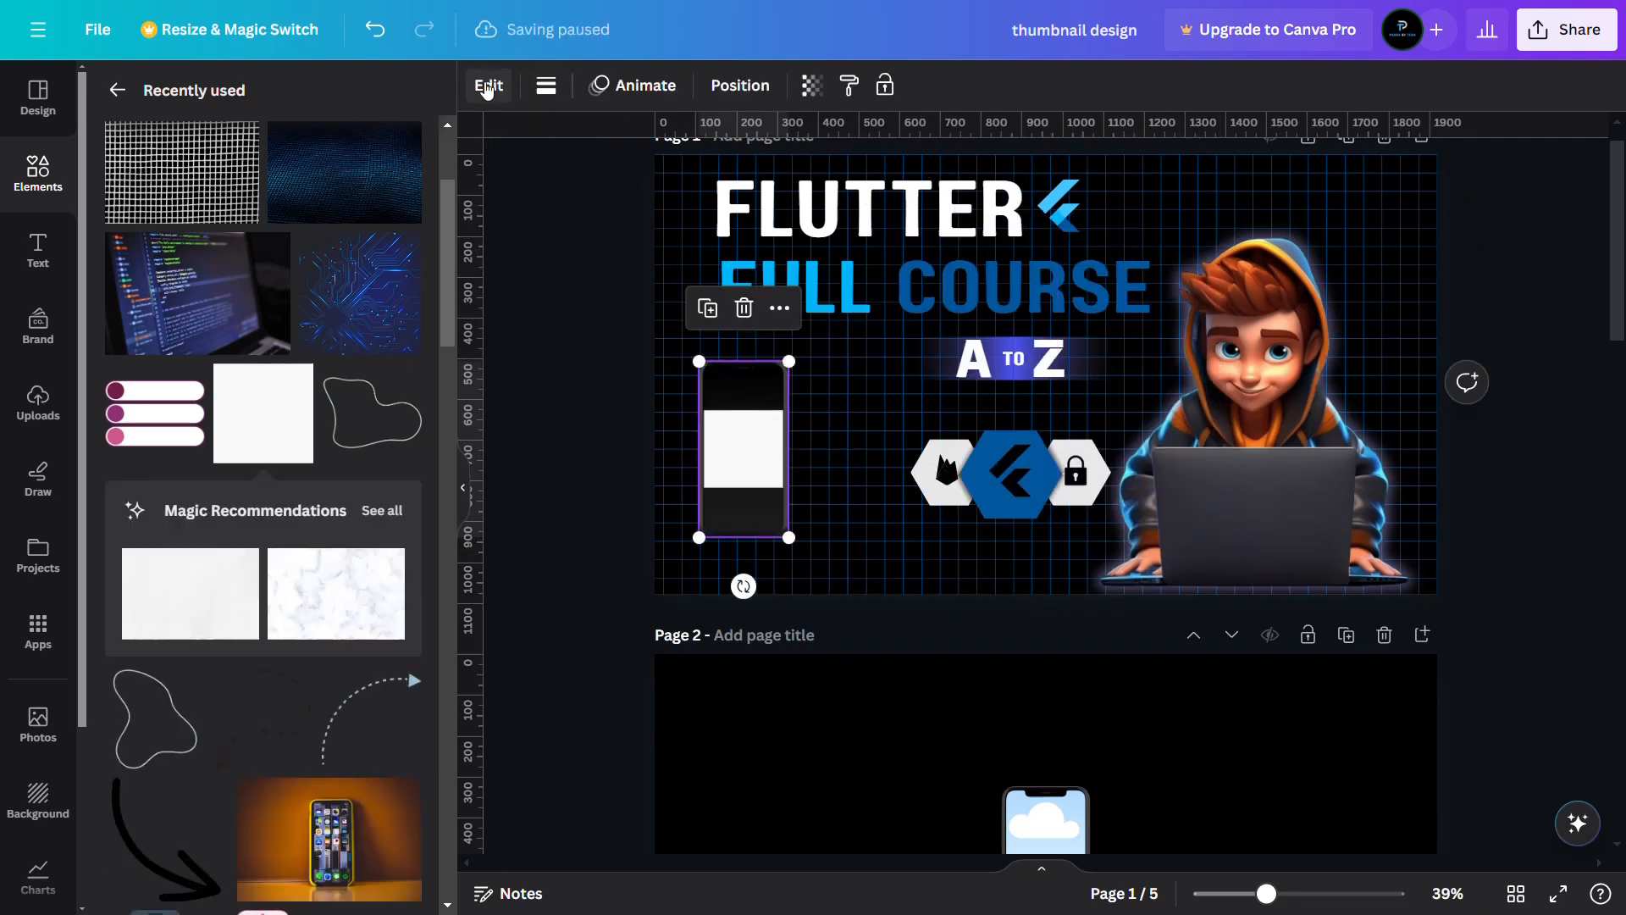
click(487, 87)
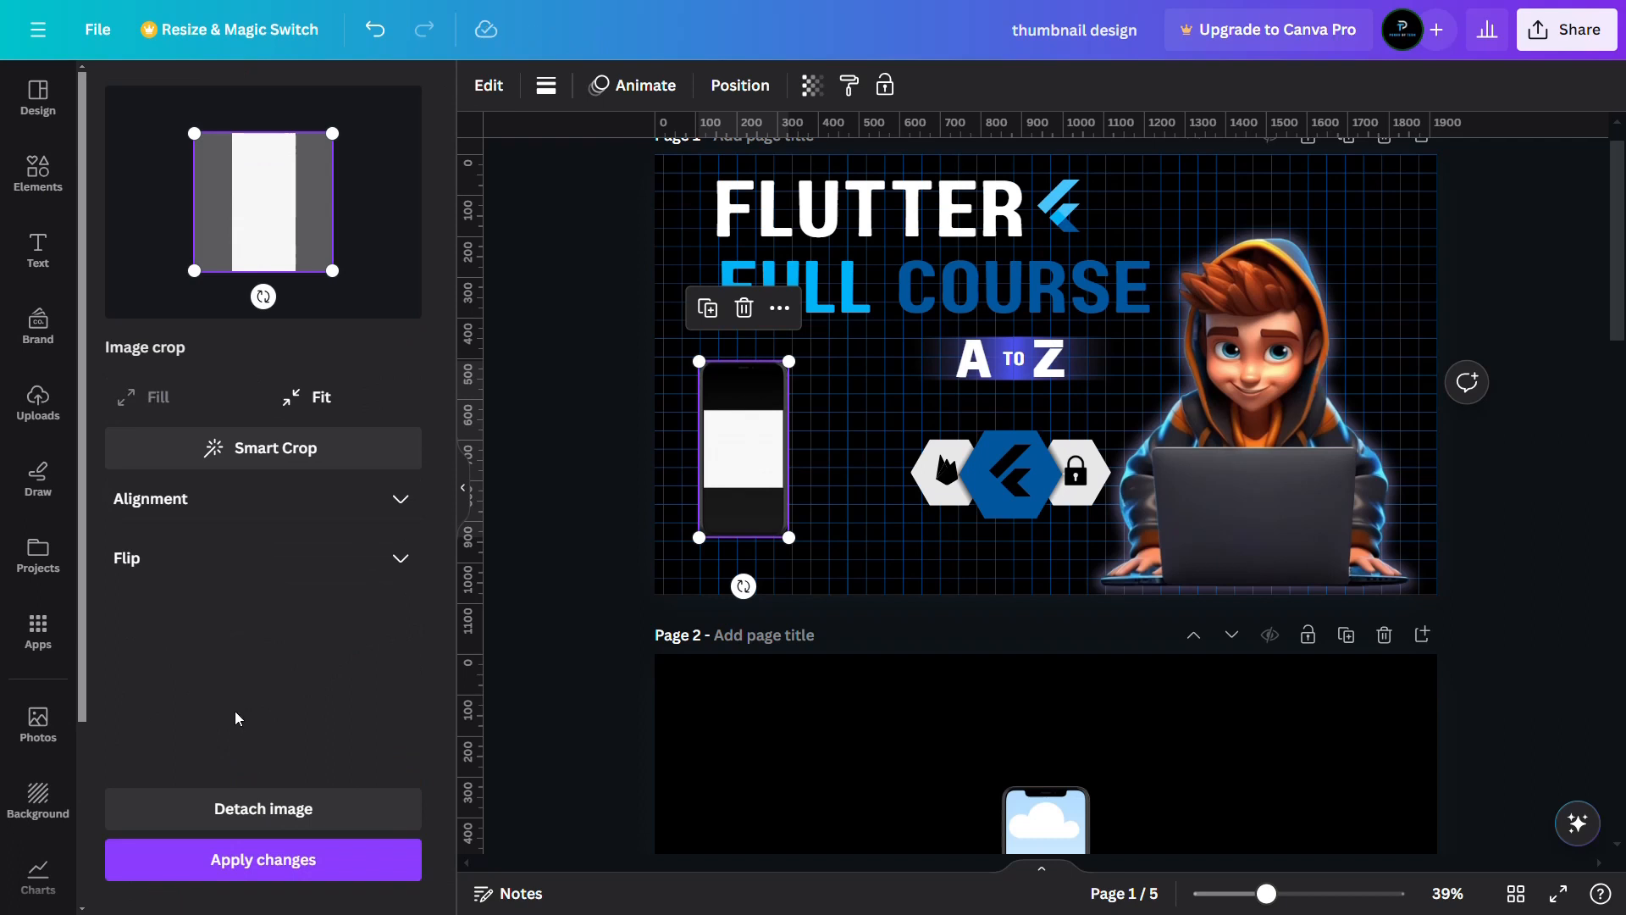
click(264, 860)
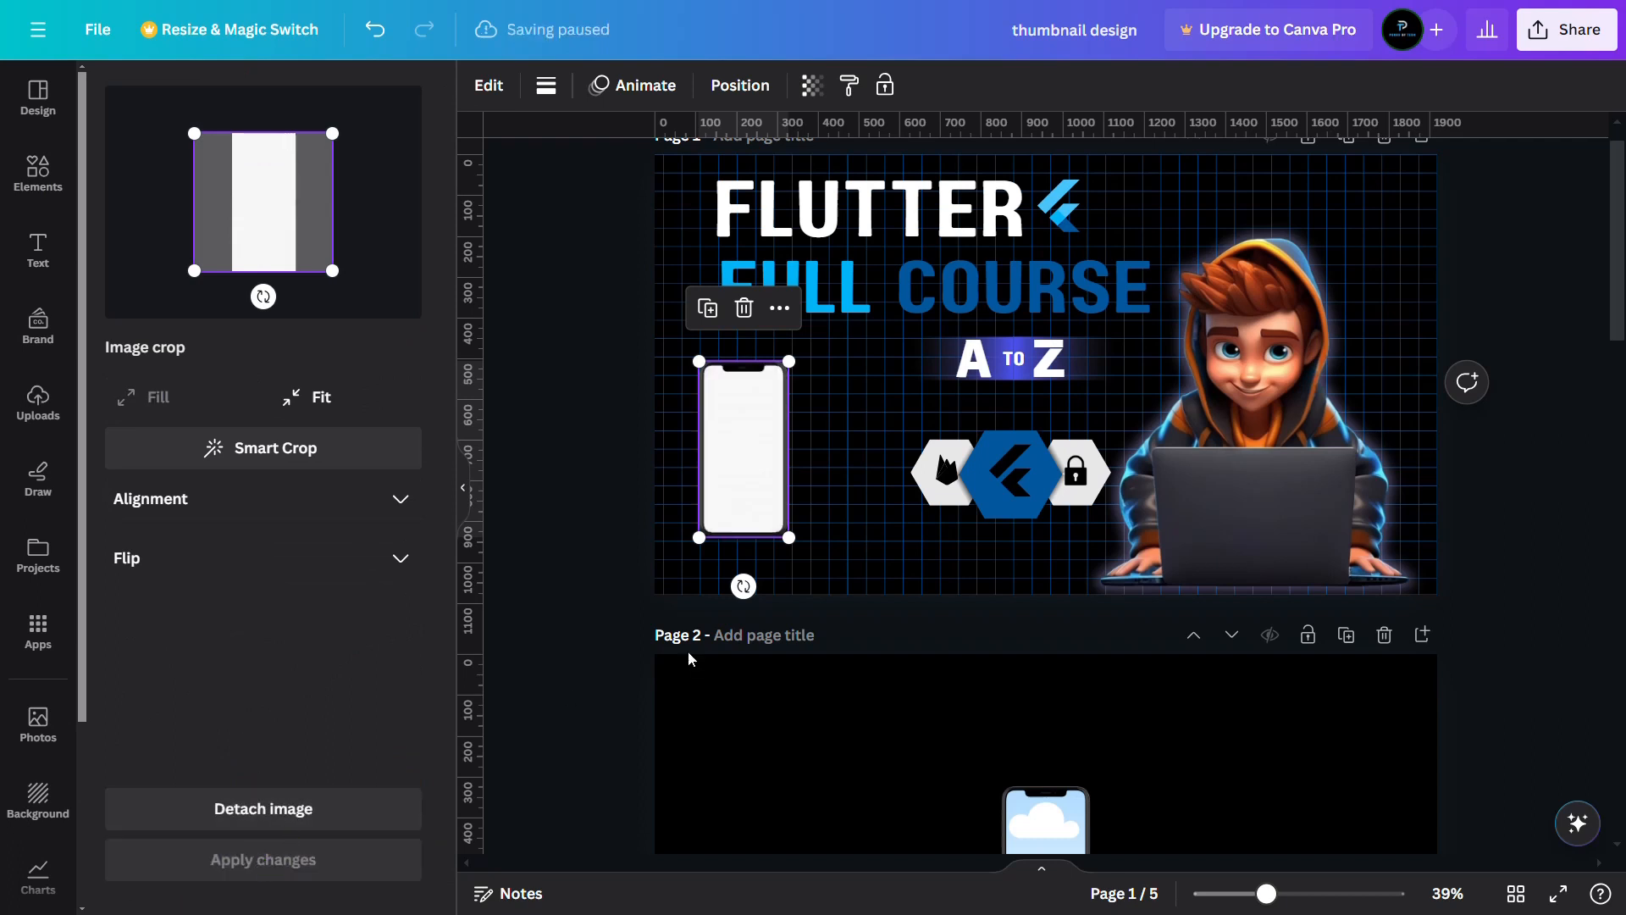
Enlarge the phone mockup past the page's lower edge and place an enlarged copy of the Flutter logo on its screen
drag(789, 537, 997, 623)
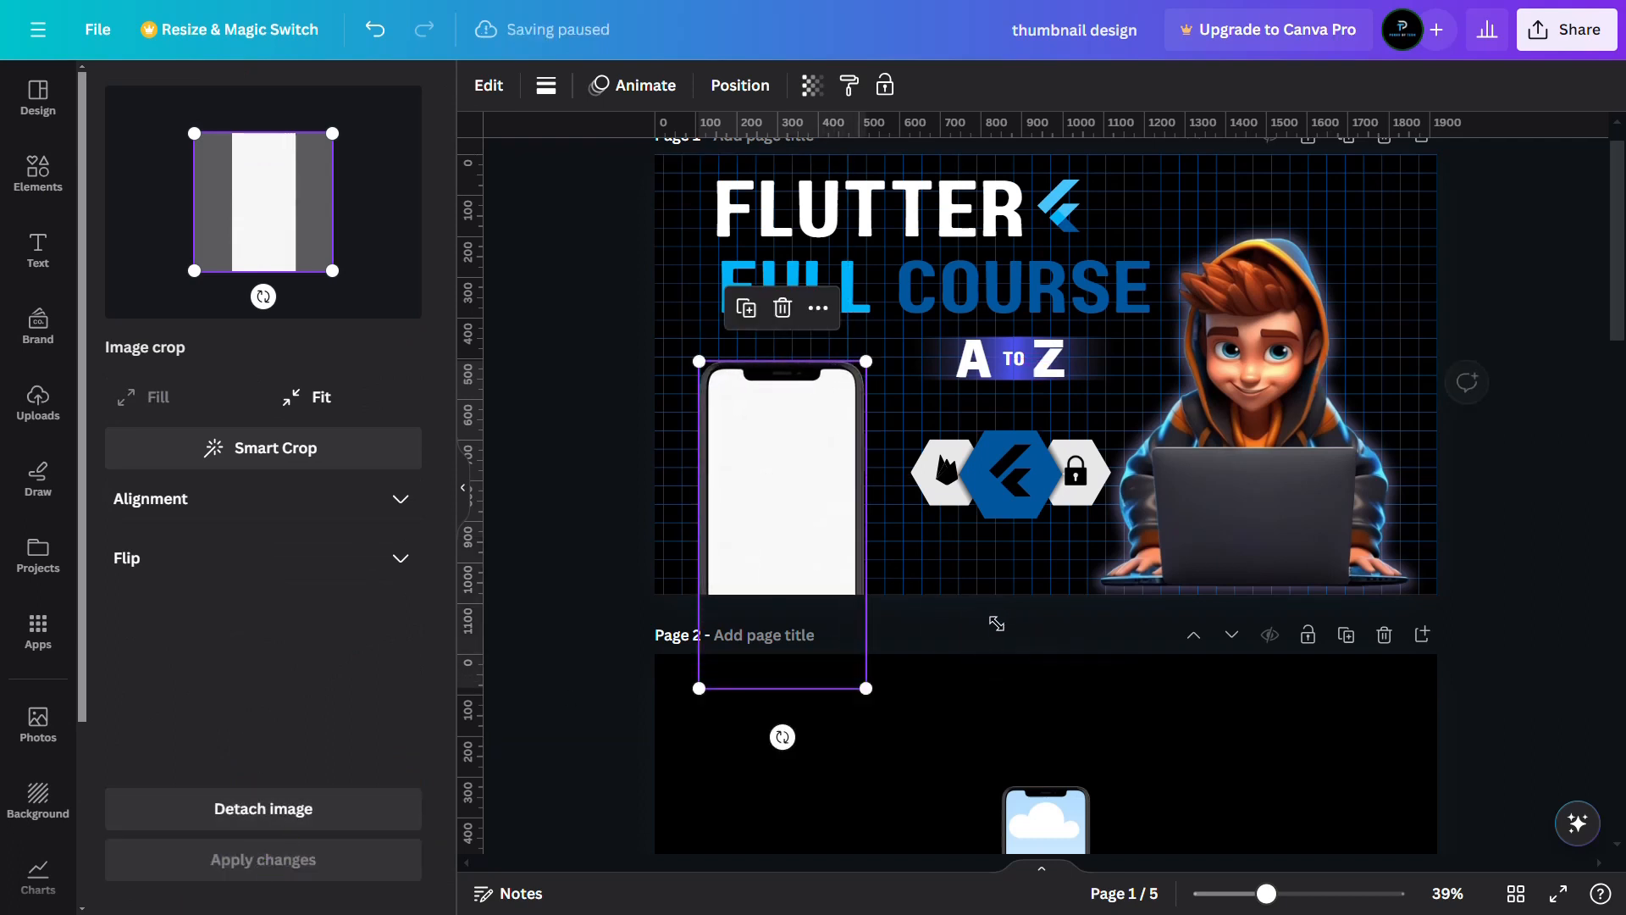
click(1046, 221)
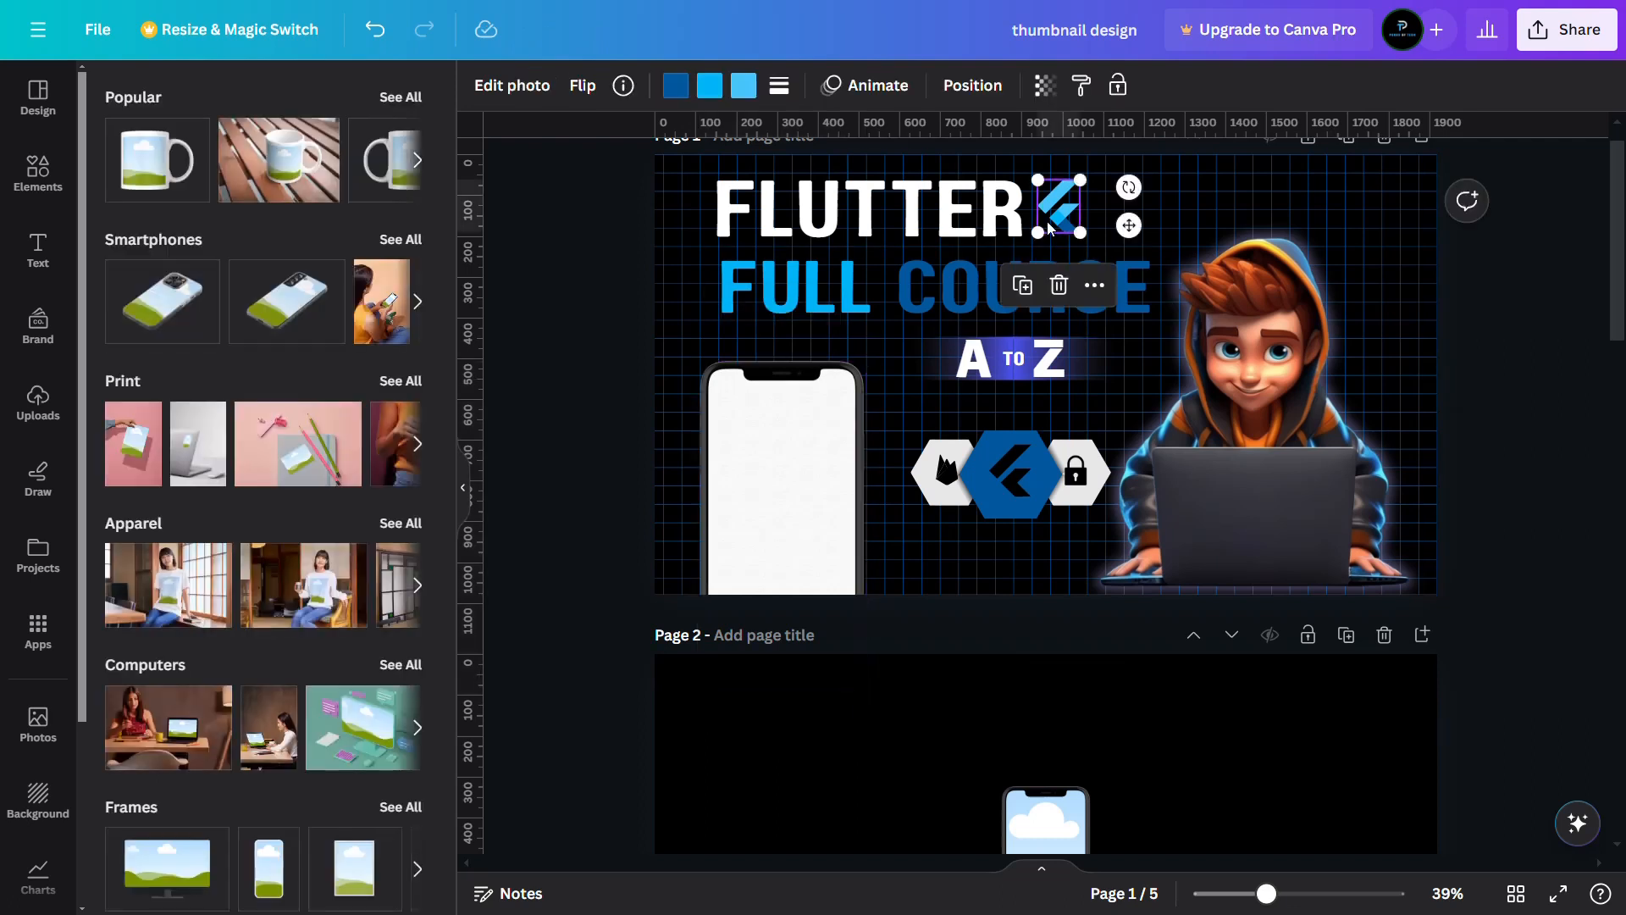
drag(1055, 203, 788, 433)
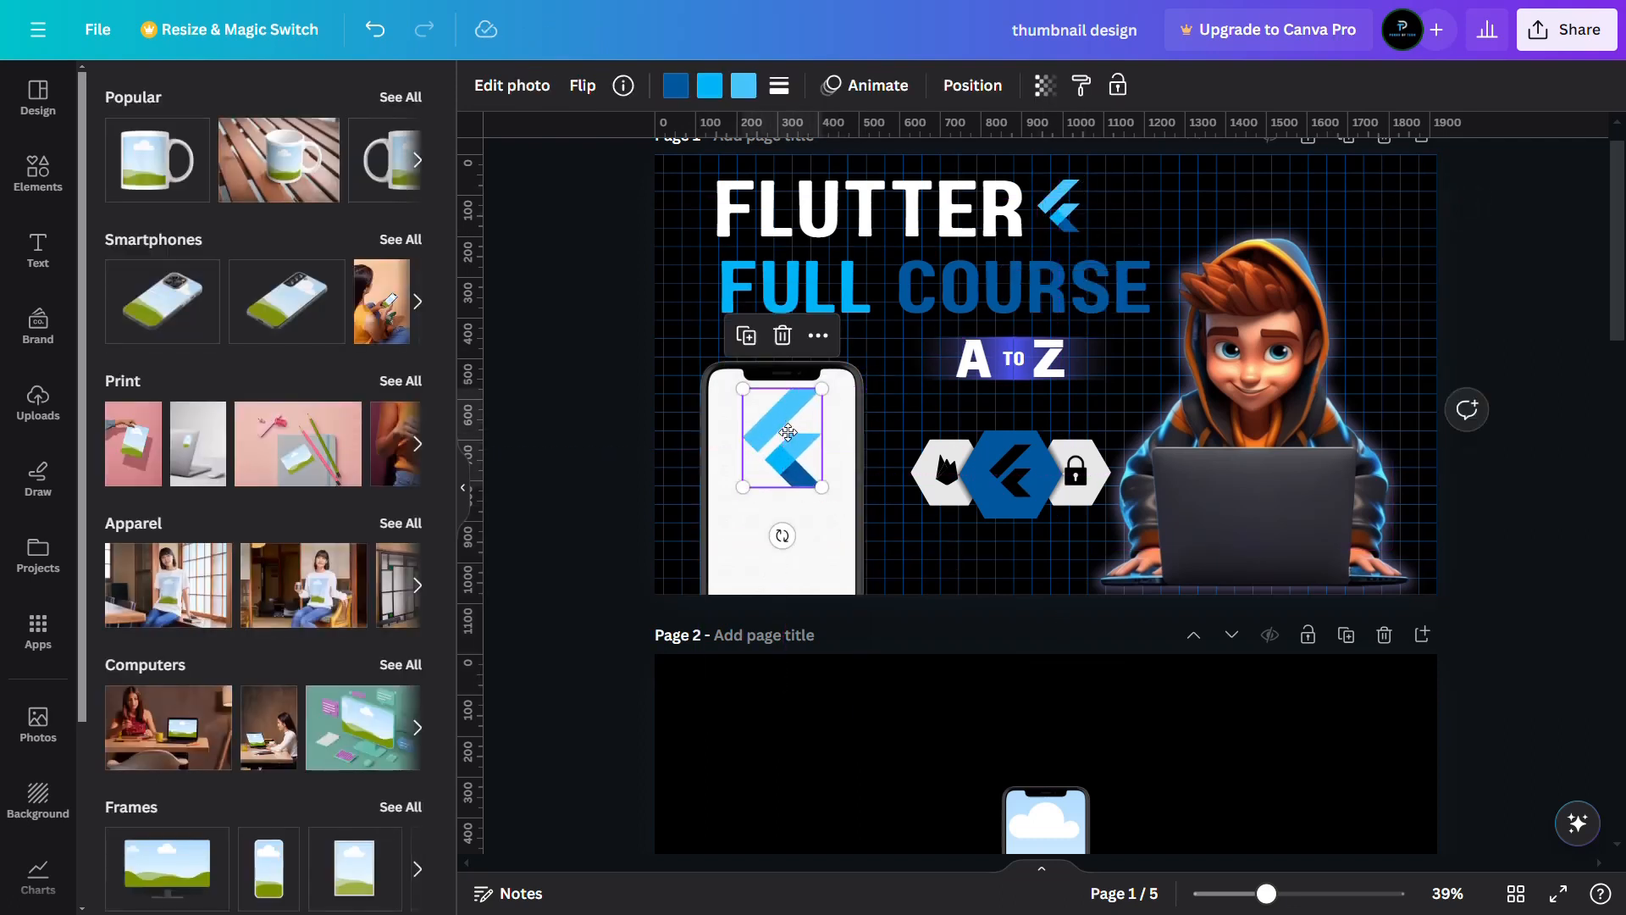
Add the three-row list graphic with pink and purple circles beneath the phone's Flutter logo, scaled to fit the phone screen
click(34, 173)
click(182, 385)
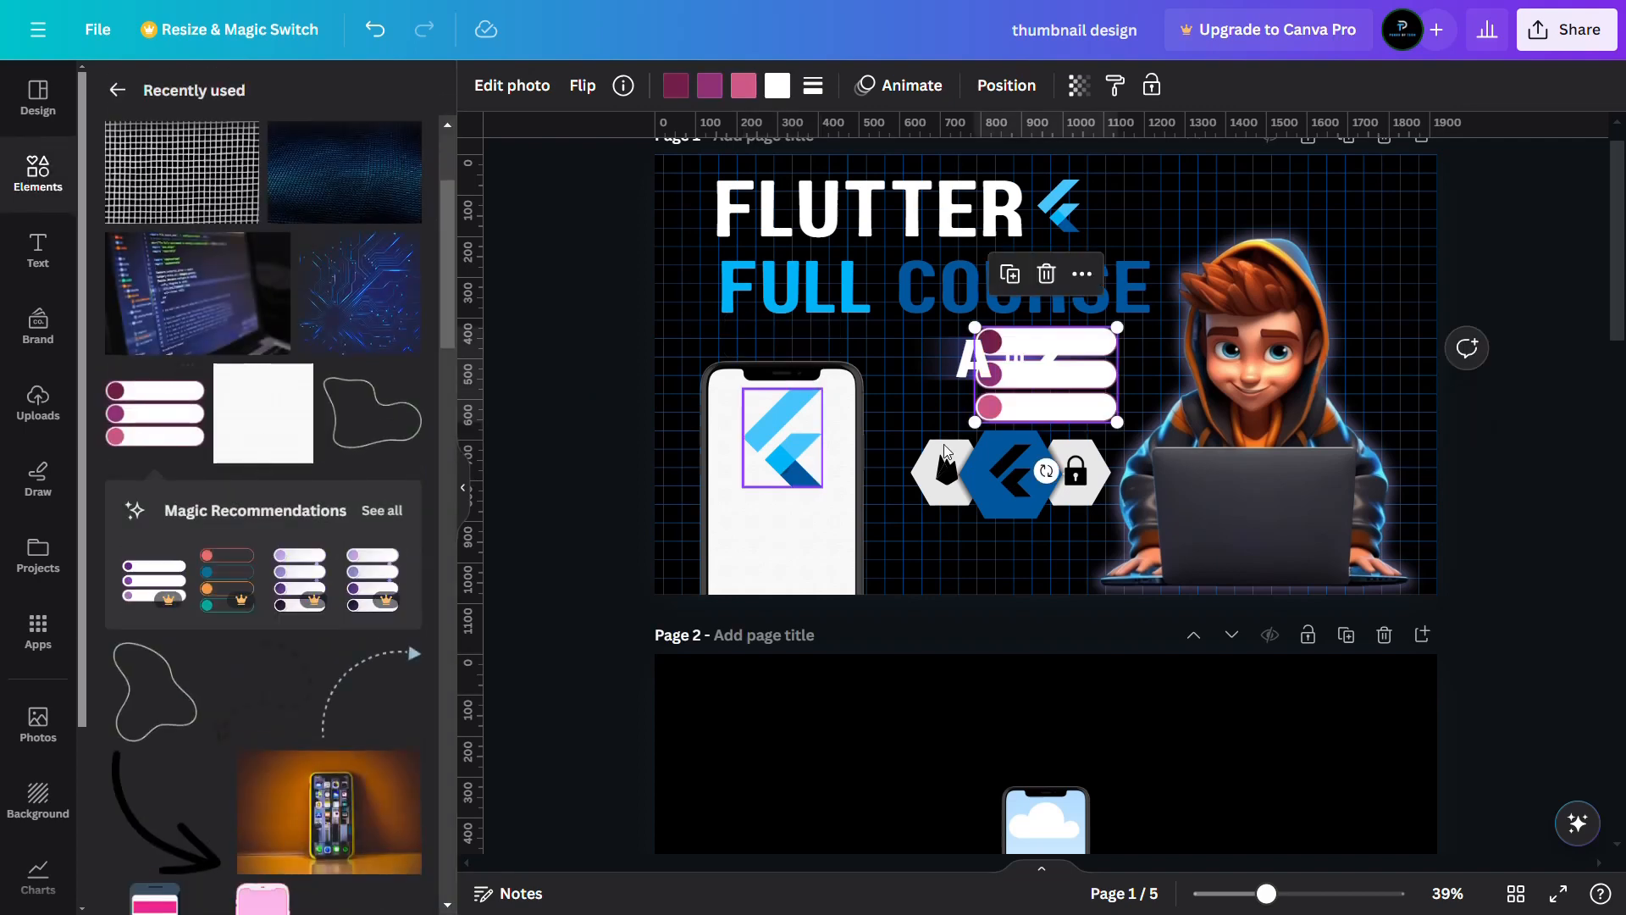
drag(1054, 379, 796, 555)
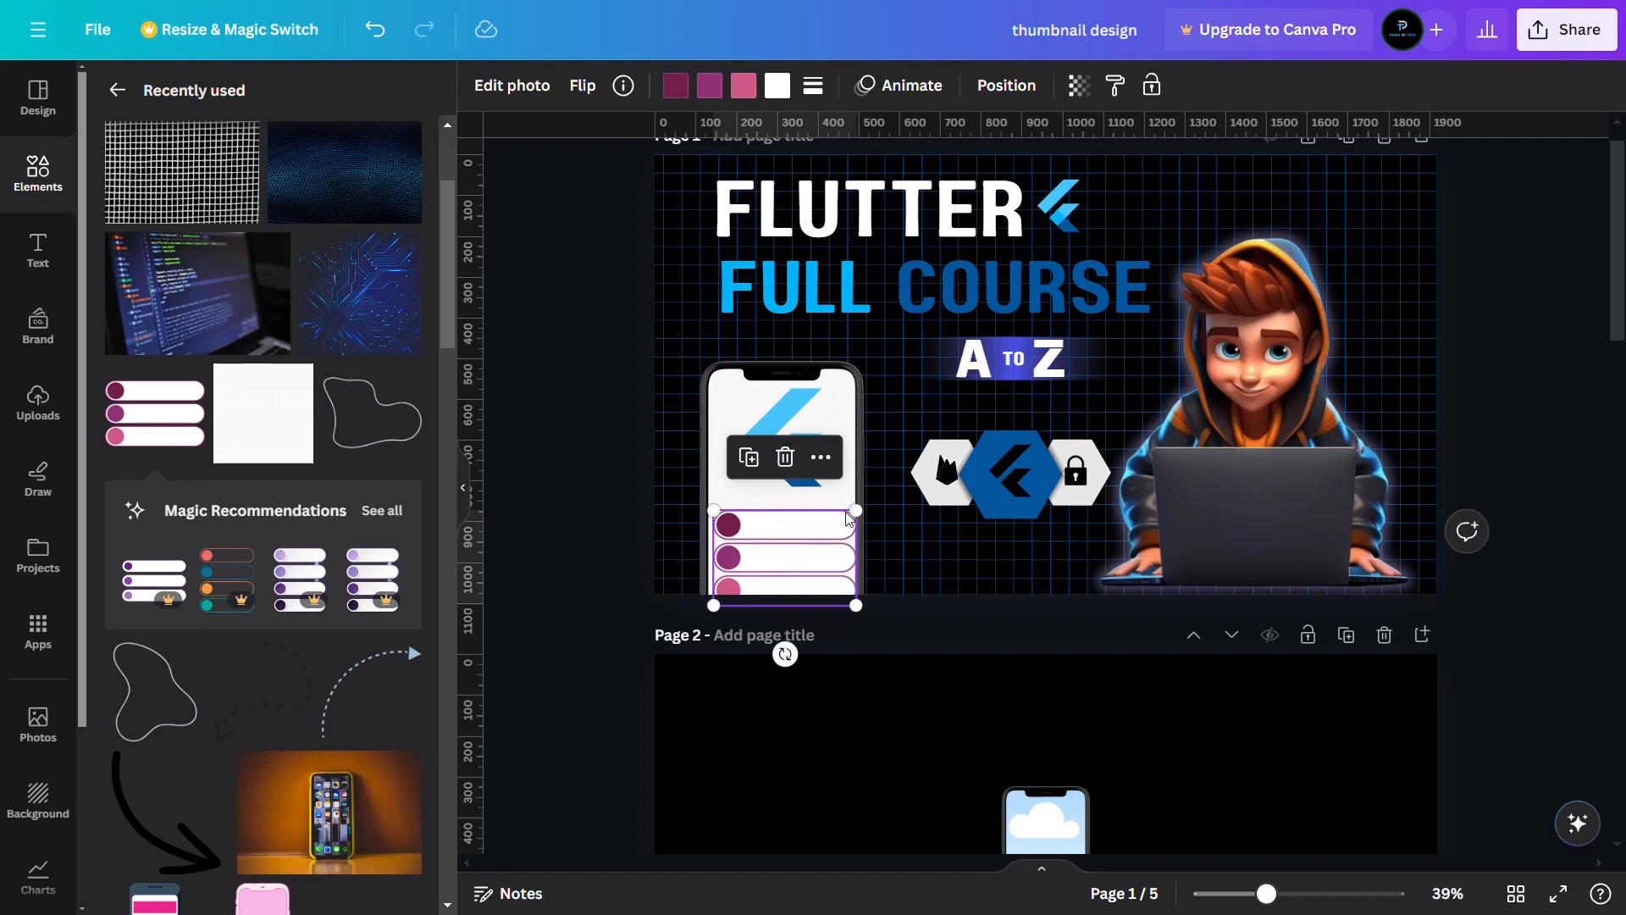
drag(856, 509, 848, 510)
click(654, 454)
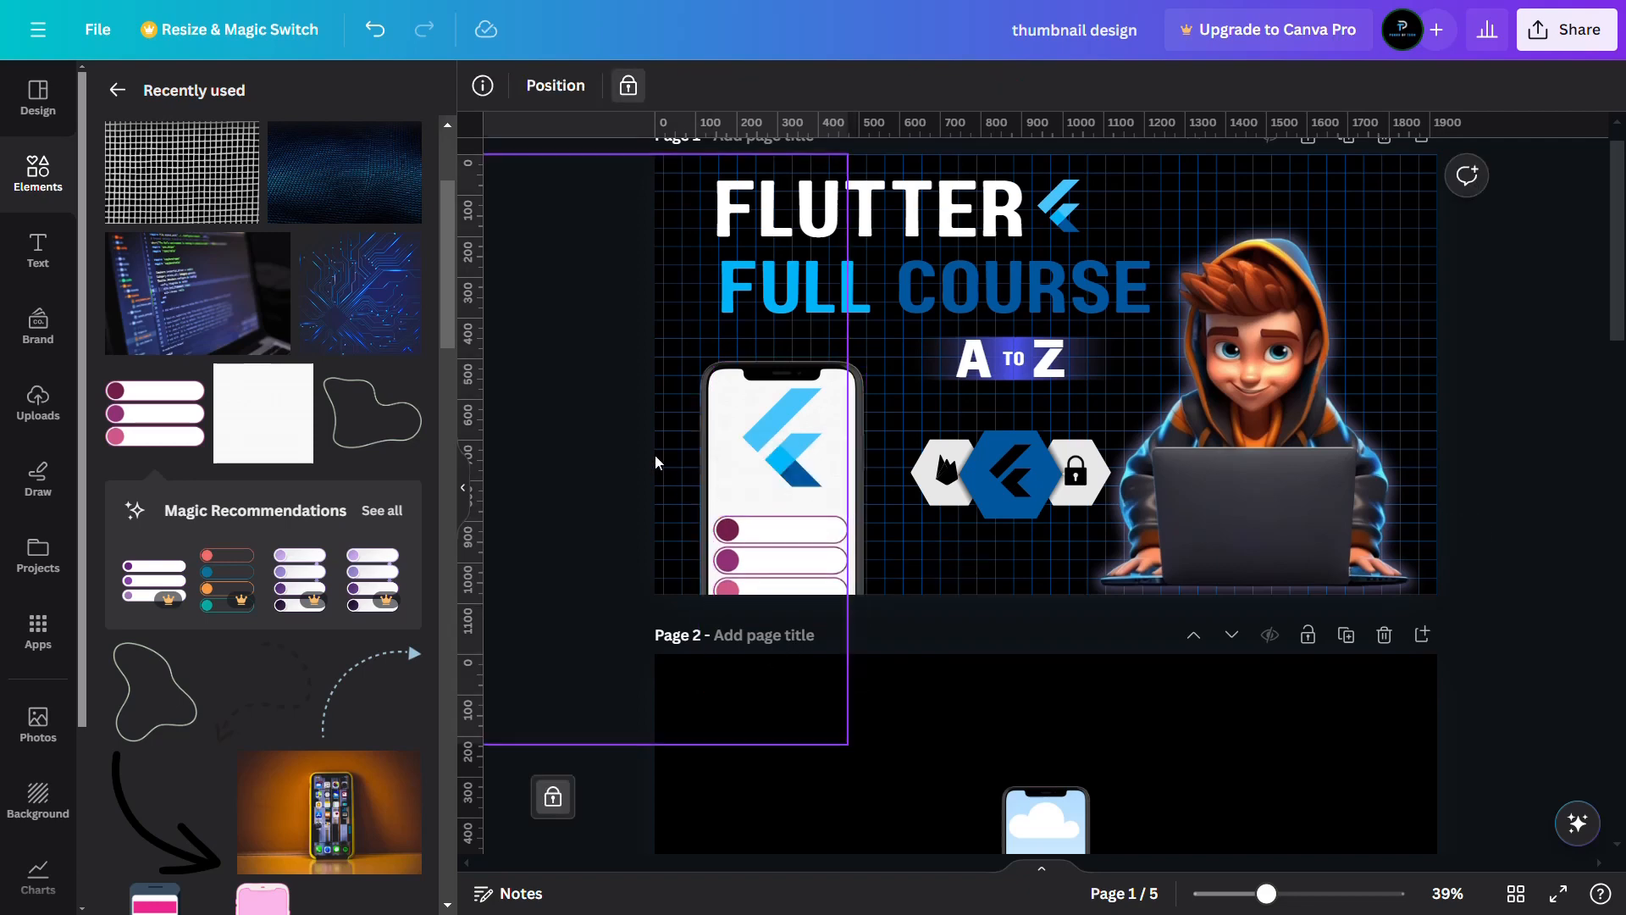
click(930, 602)
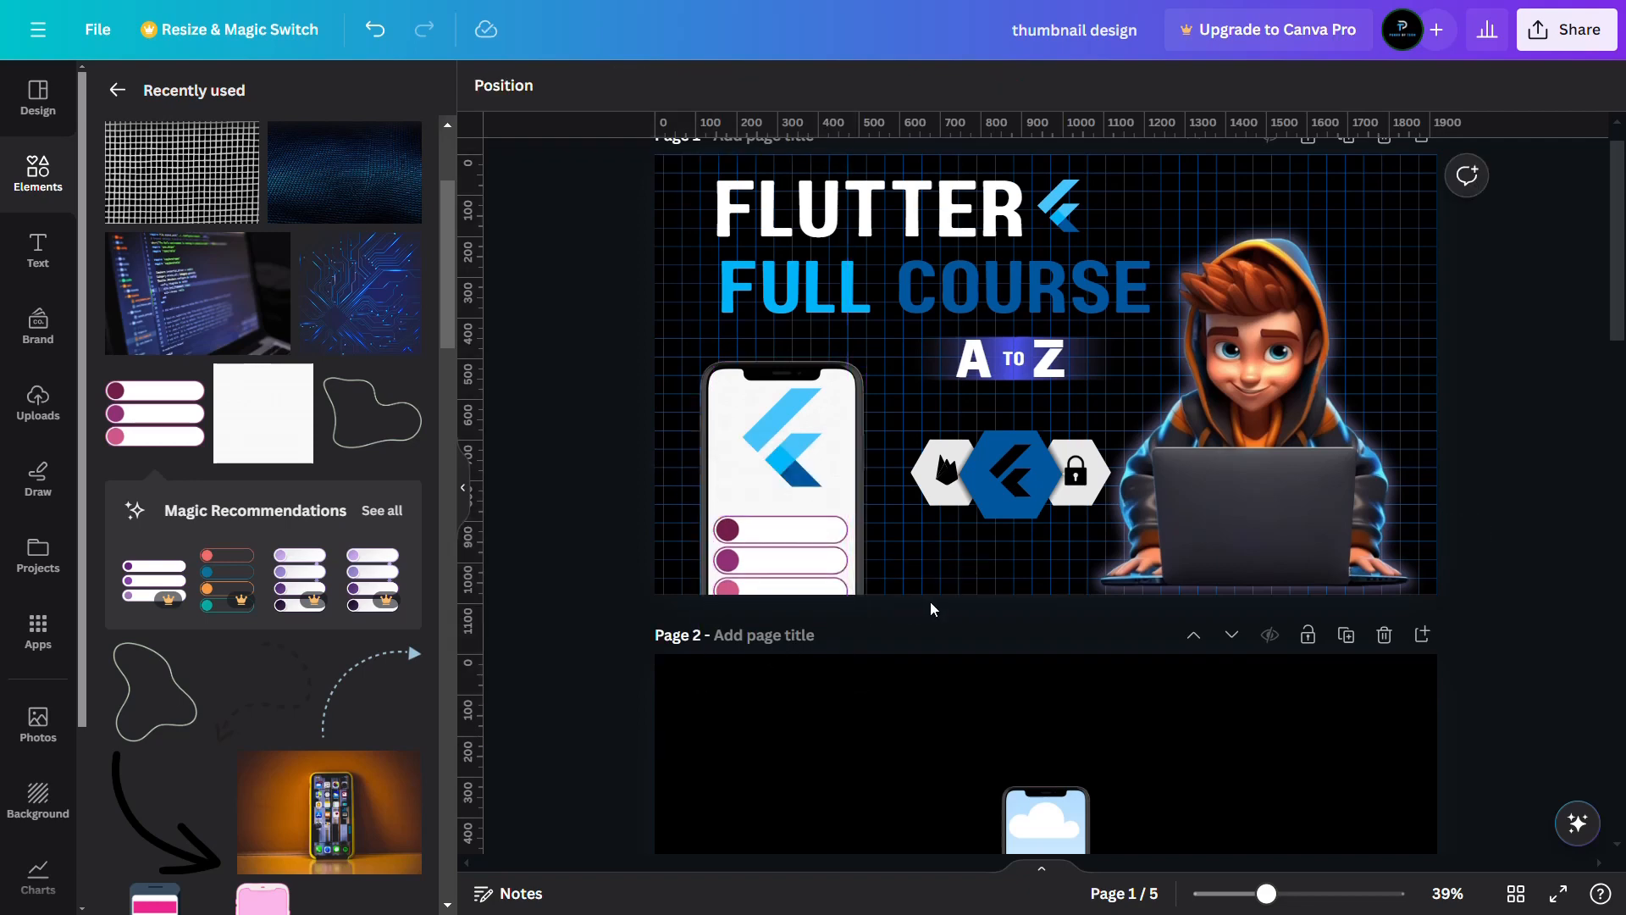
Shift the grouped A TO Z band slightly to the right beneath the FULL COURSE heading
click(1048, 360)
click(1031, 276)
drag(1017, 366, 1029, 366)
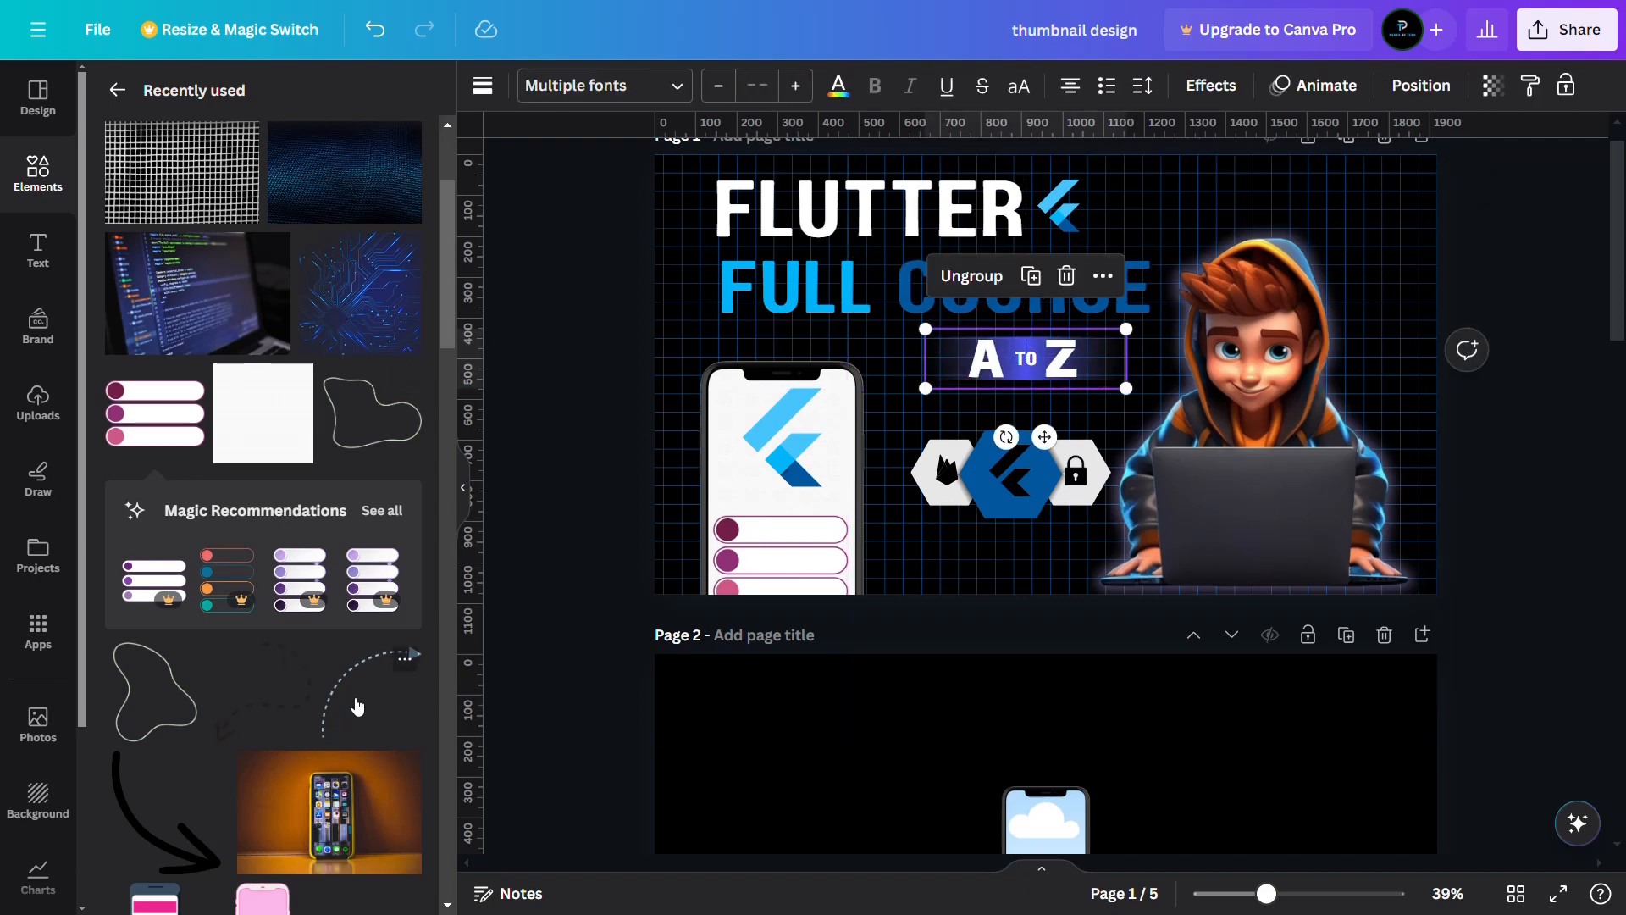
Add the dashed curved arrow in white, shrunk and rotated so it points from the A TO Z band to the phone
click(288, 686)
click(675, 85)
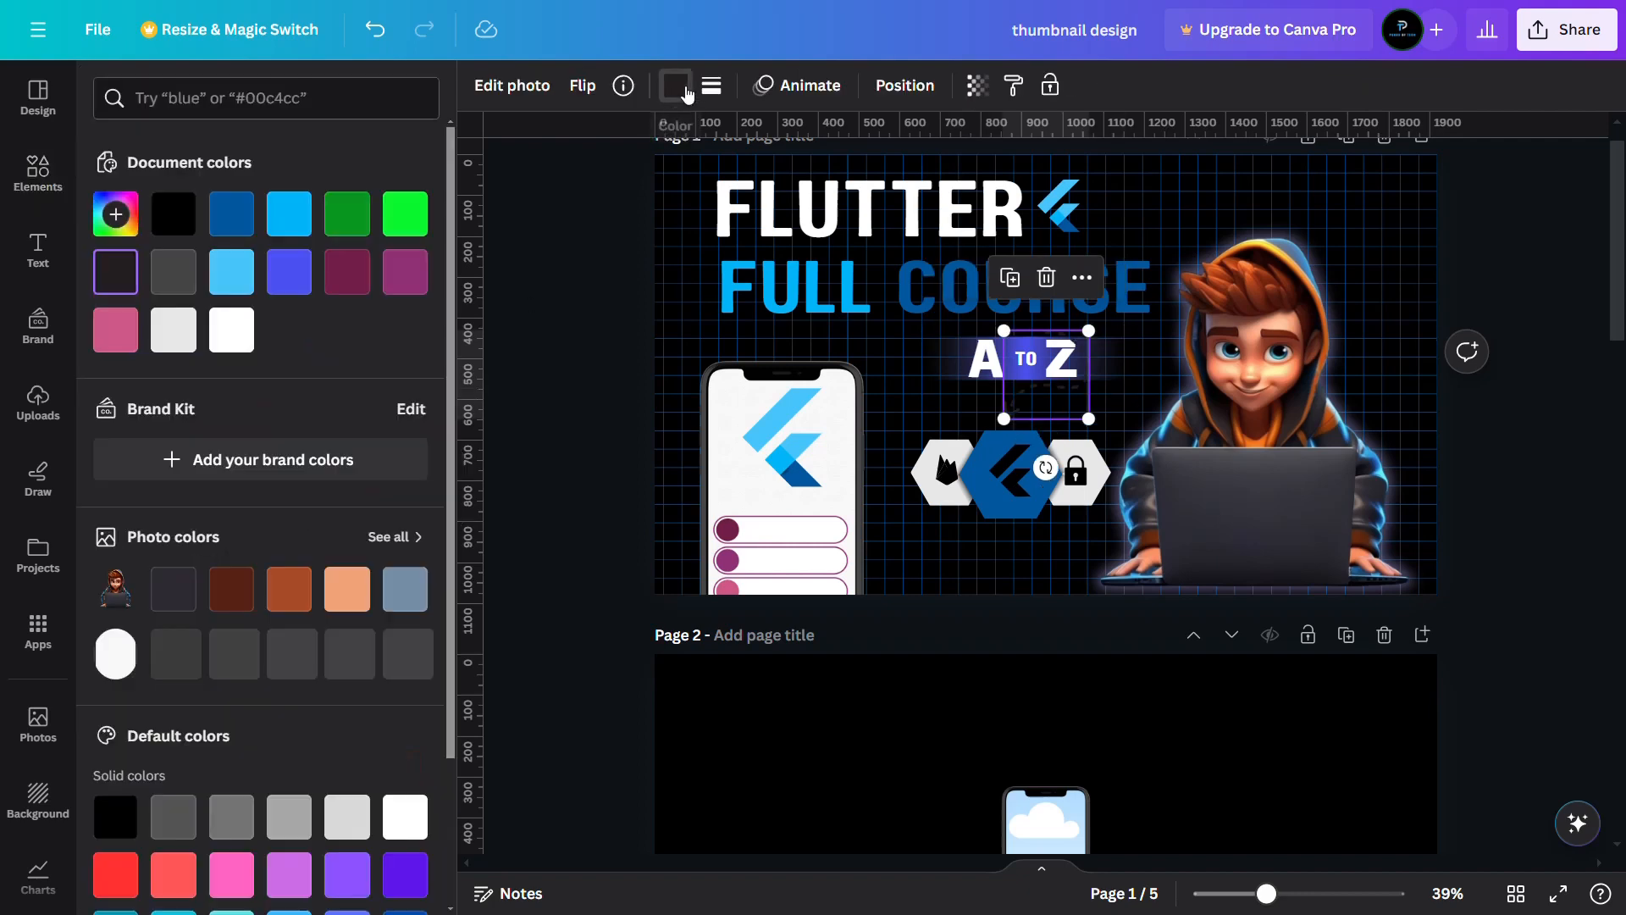
drag(1048, 389, 909, 376)
drag(907, 451, 916, 381)
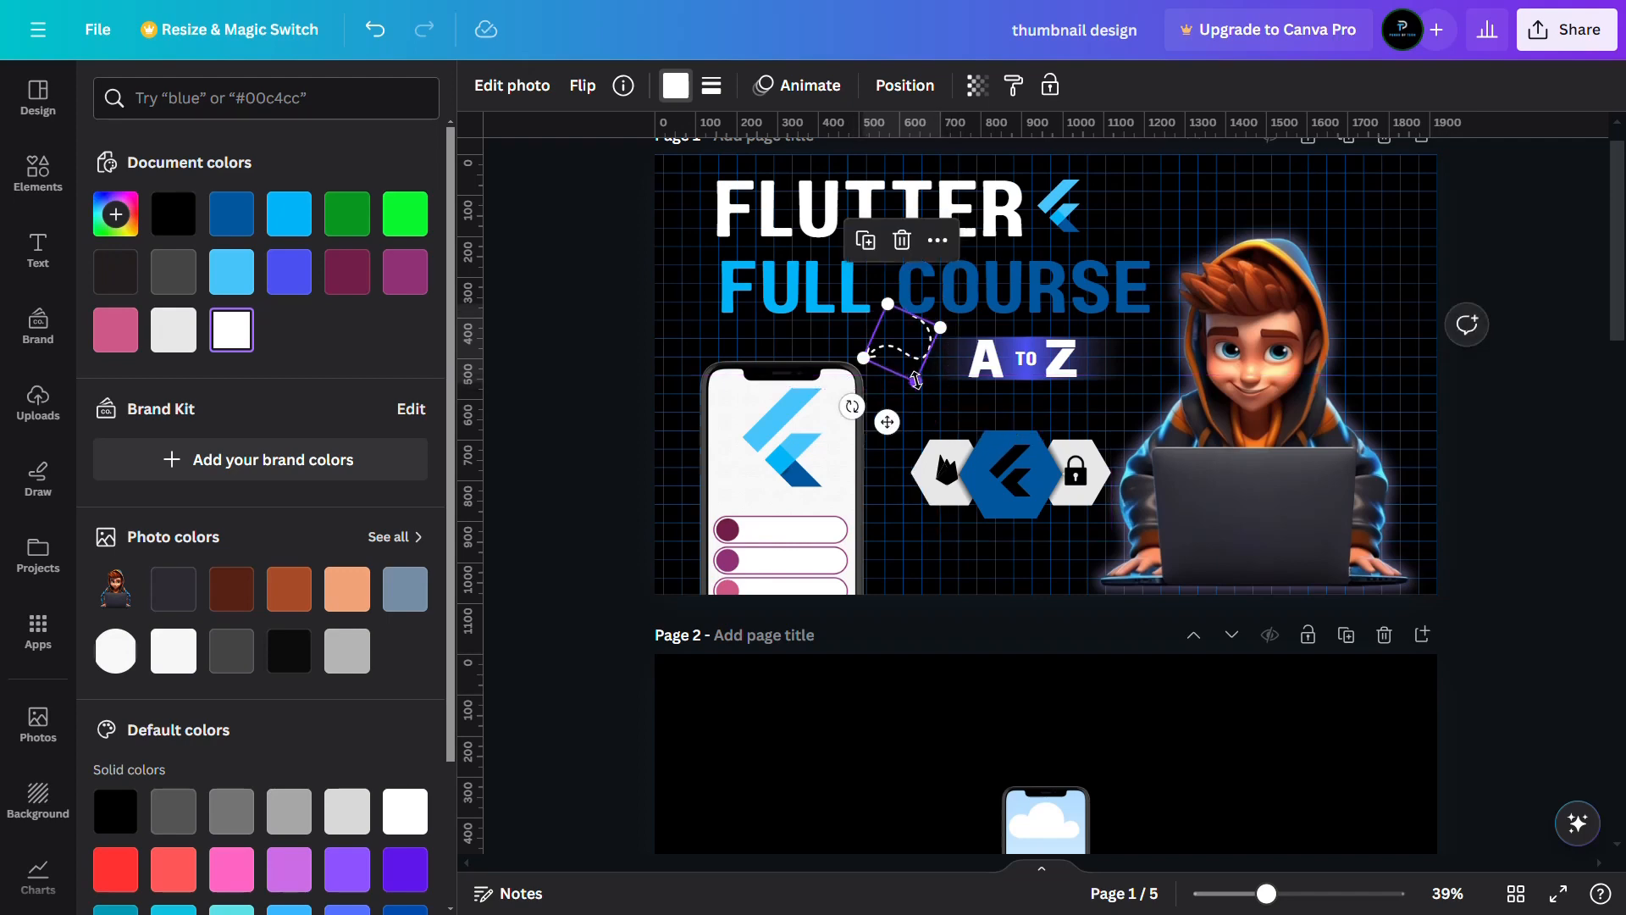
Add a heading reading "2024" and set its font to Aerospace bold
click(16, 188)
click(38, 250)
click(224, 366)
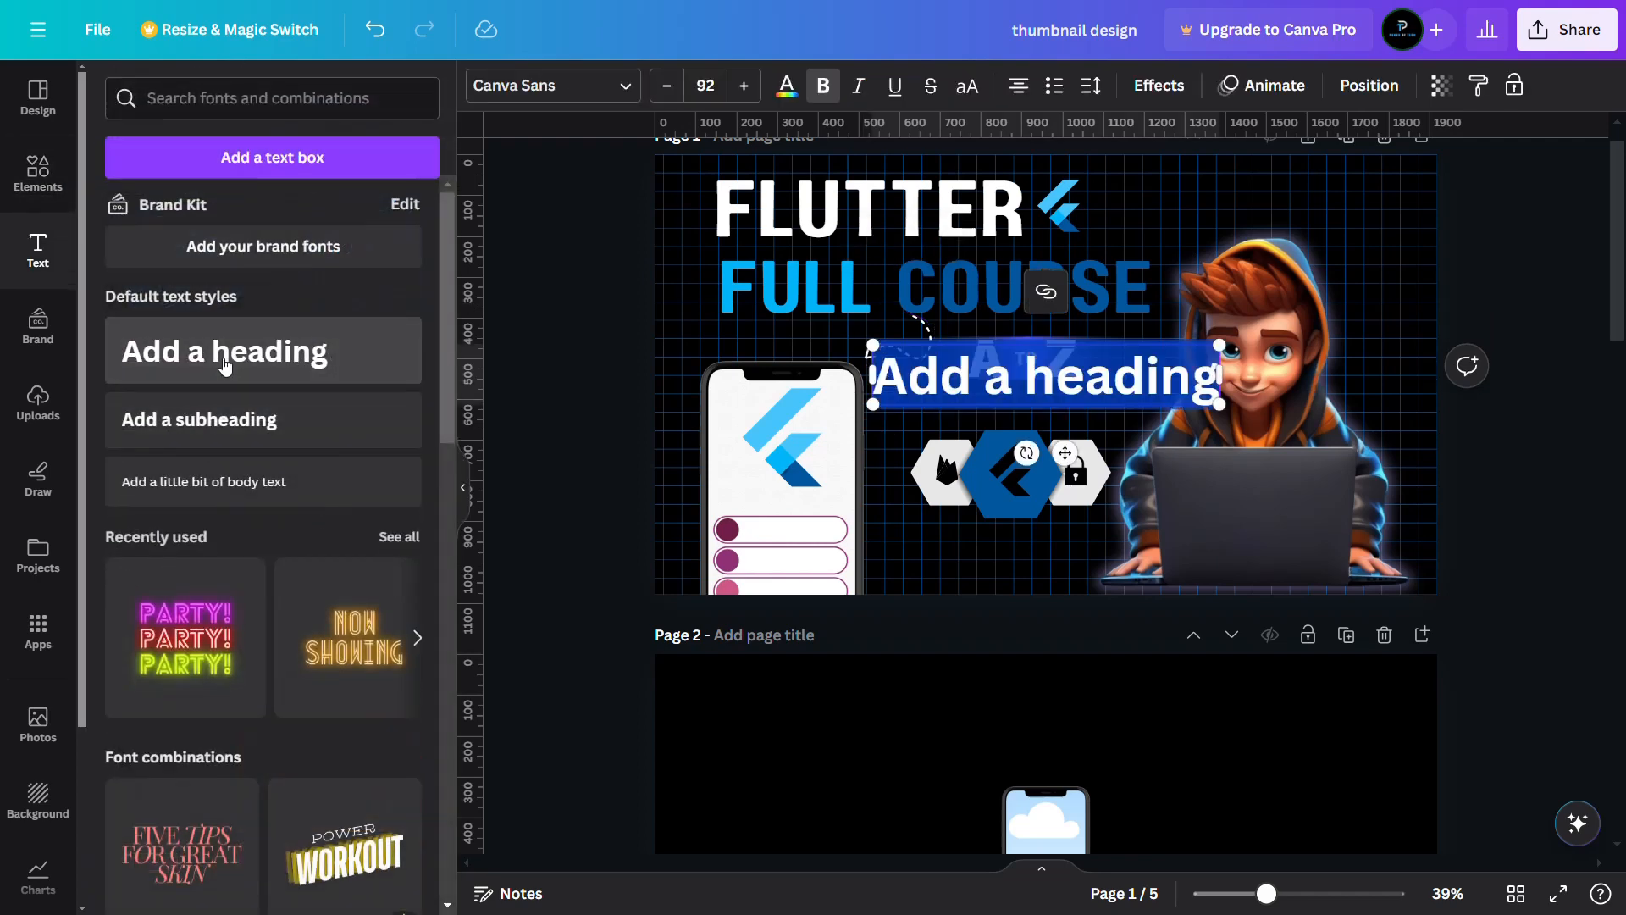
text(2024)
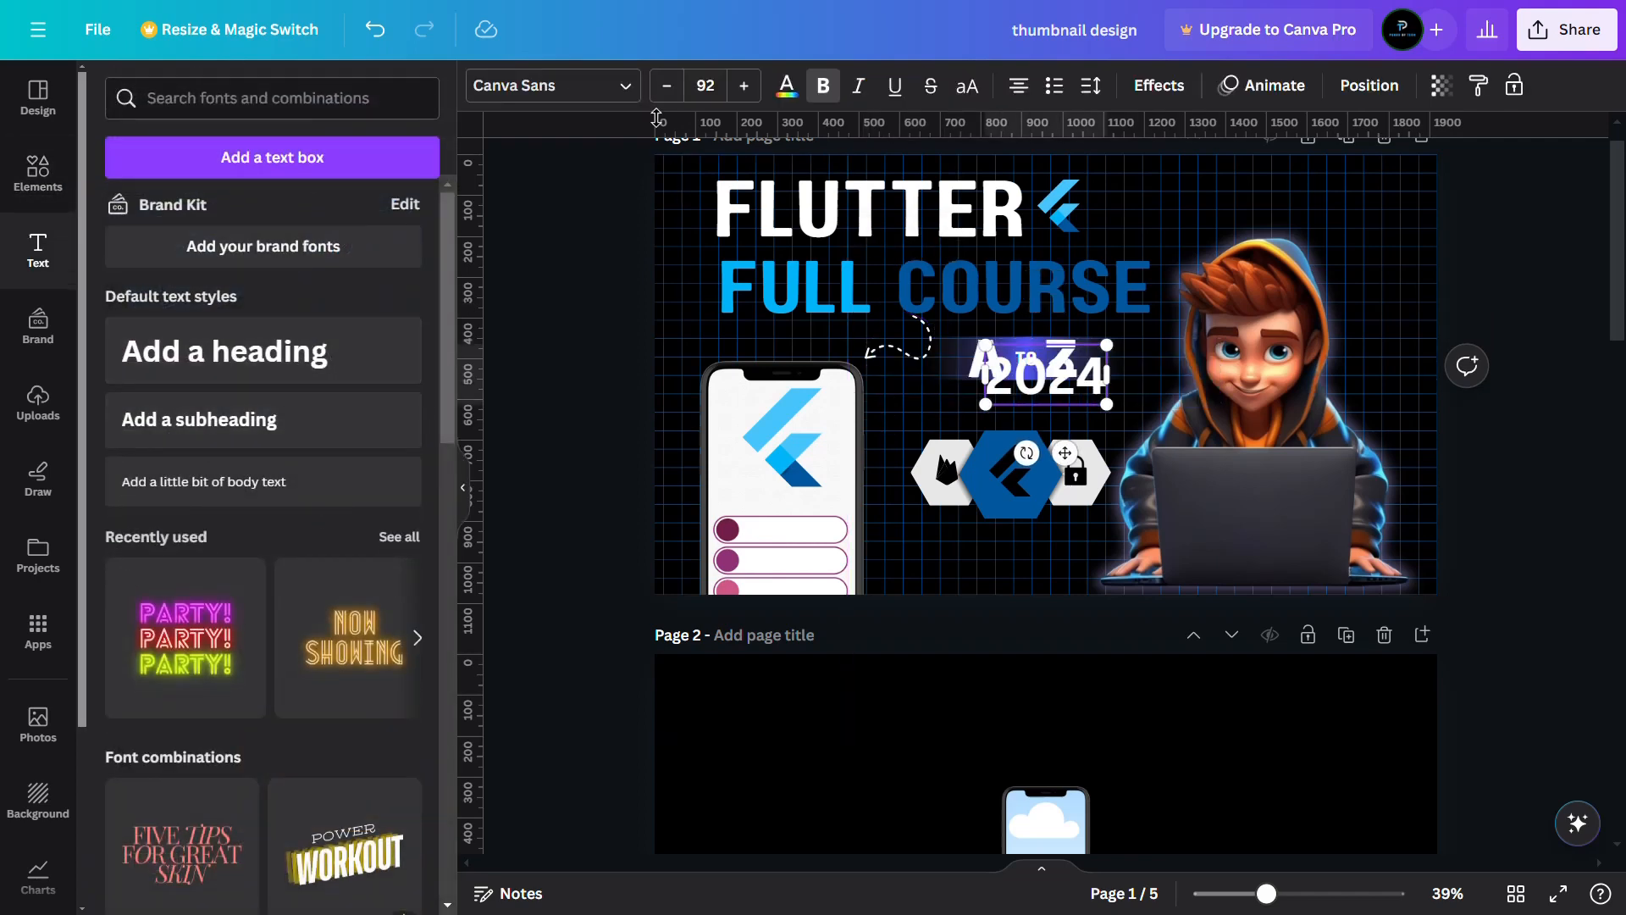
click(623, 97)
click(255, 293)
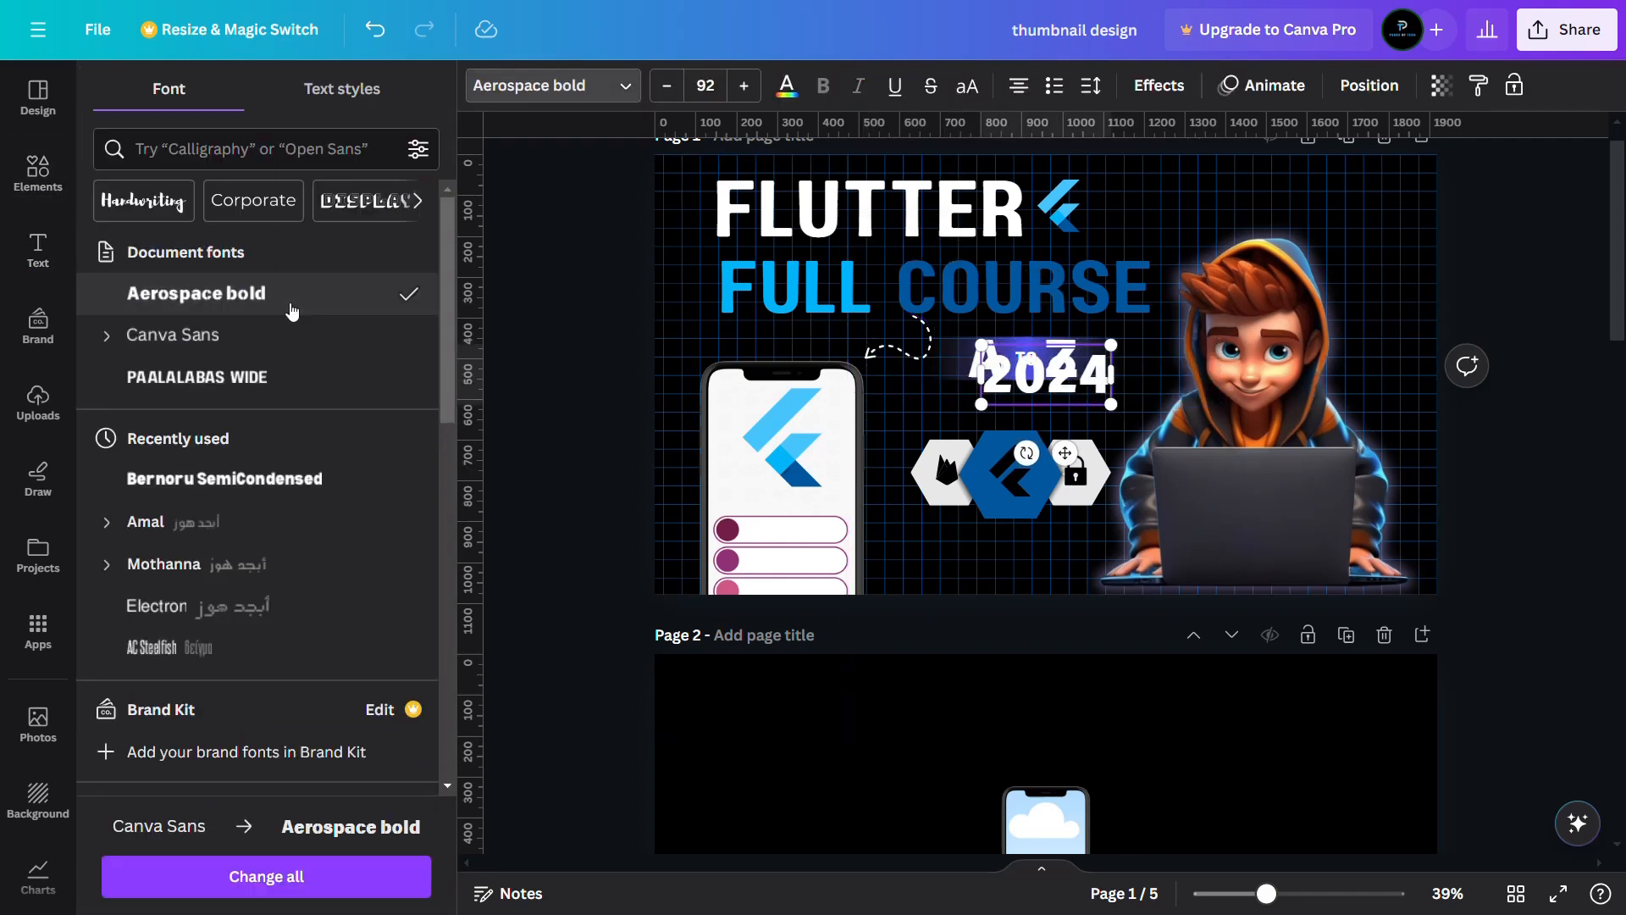
click(244, 366)
click(242, 294)
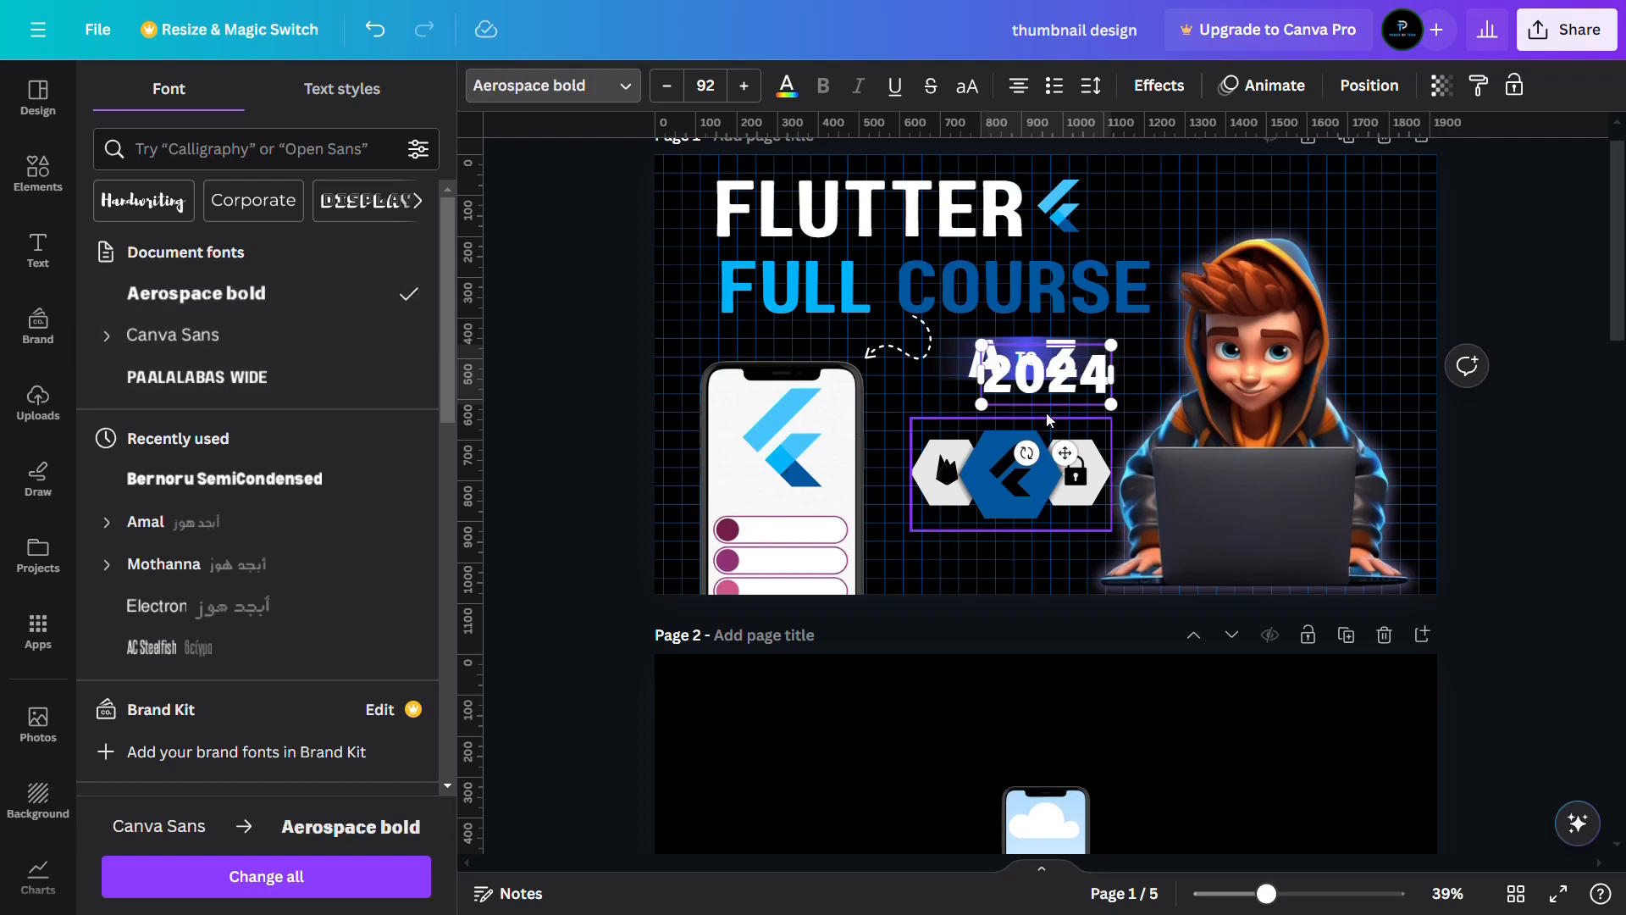
Raise the hexagon group closer to the A TO Z band and place the 2024 text below it at size 71.9
click(1151, 389)
drag(1045, 362, 1009, 444)
click(1010, 480)
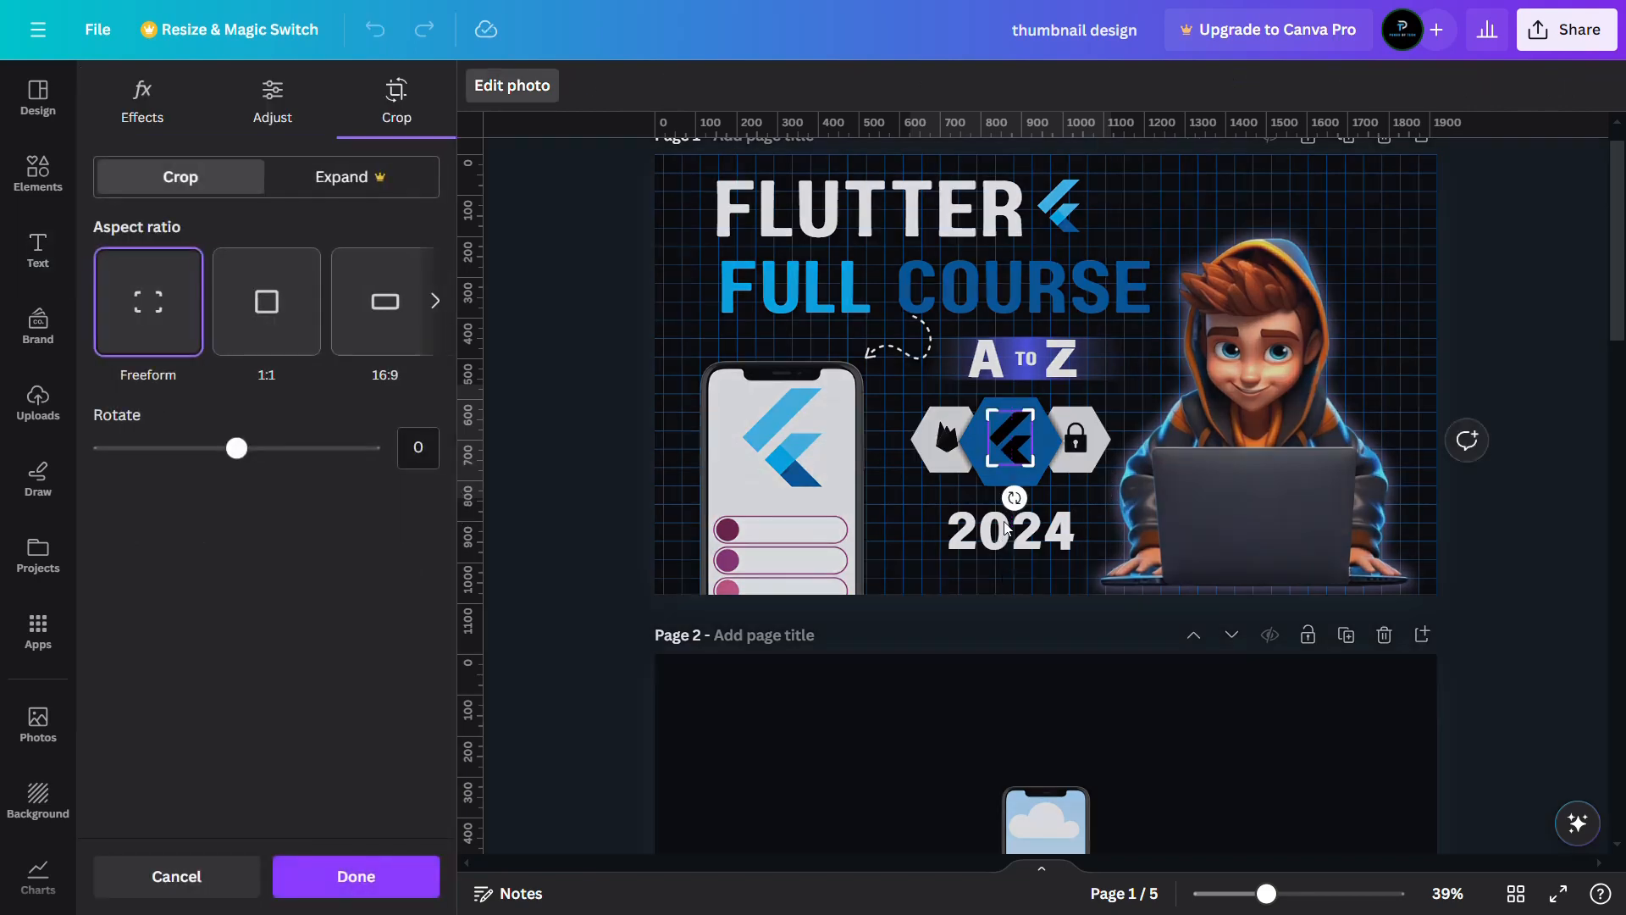
click(1005, 529)
drag(1007, 532, 1038, 516)
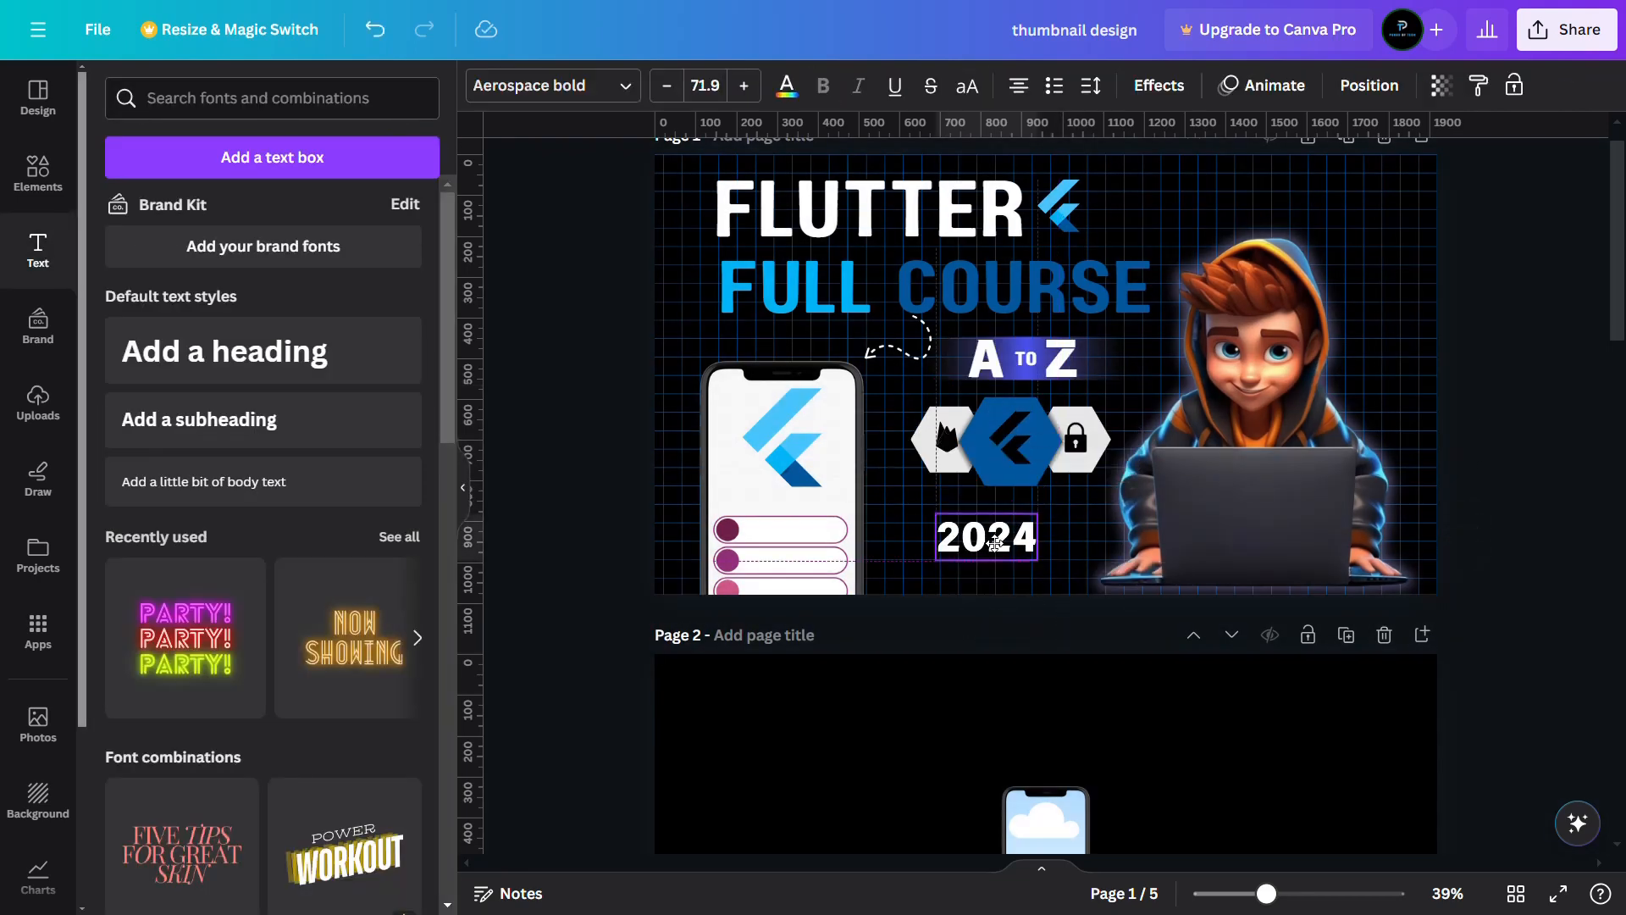
Add a heading reading "NEW COURSE" and set its font to Paalalabas Wide
click(335, 352)
text(NEW C)
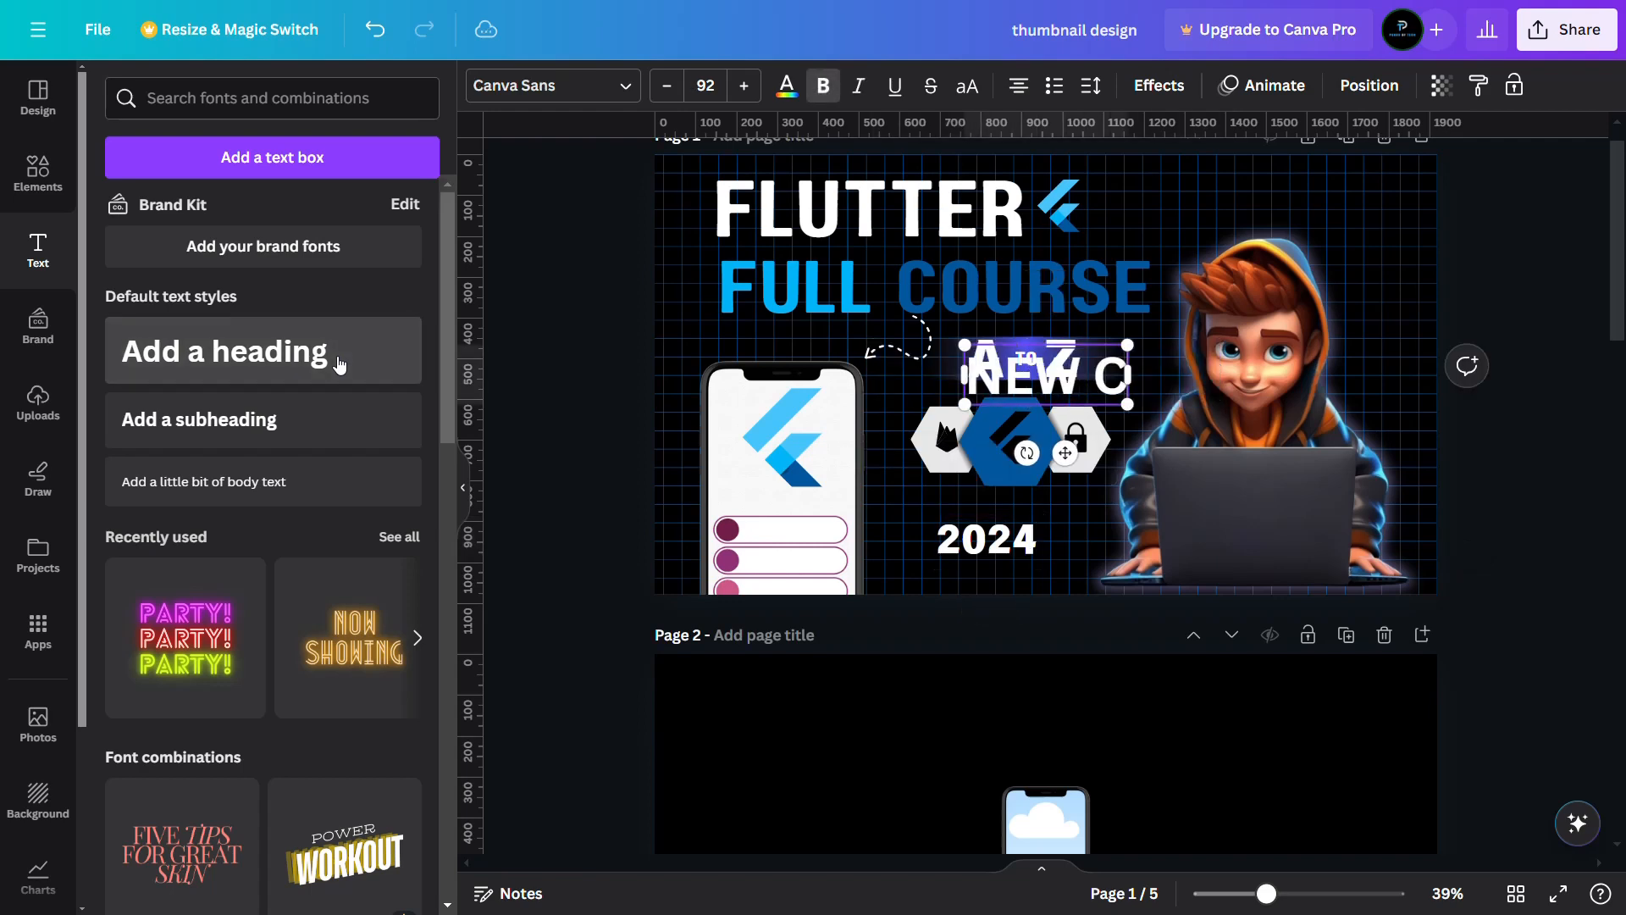
text(OURSE)
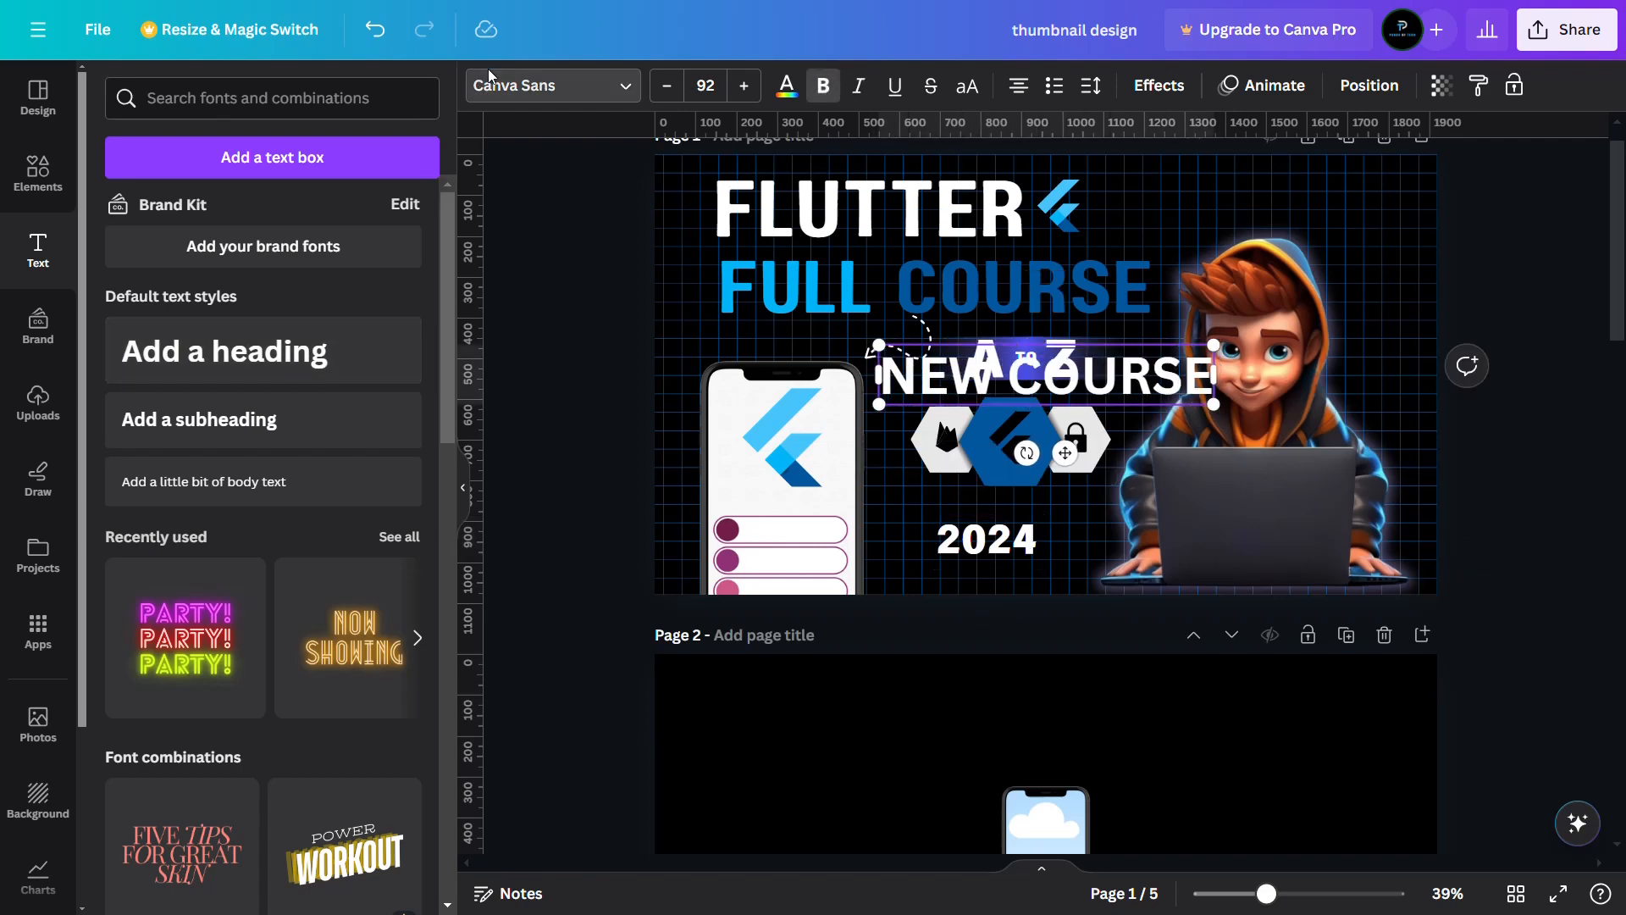
click(553, 86)
click(152, 377)
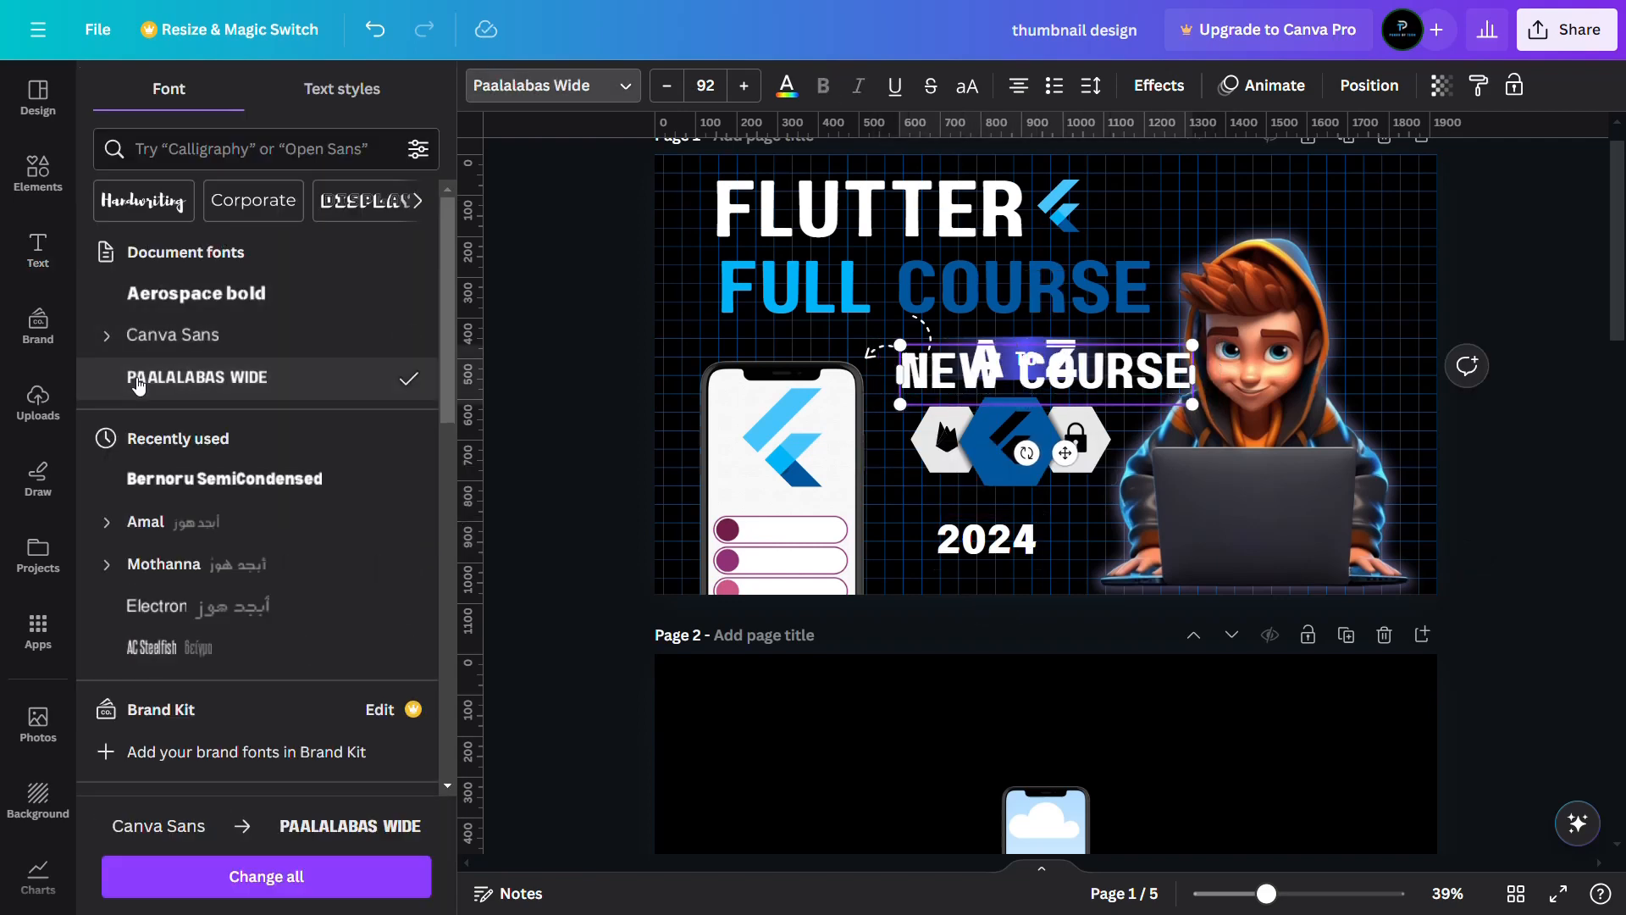
Colour the NEW COURSE text dark blue #00569e
click(788, 88)
click(233, 218)
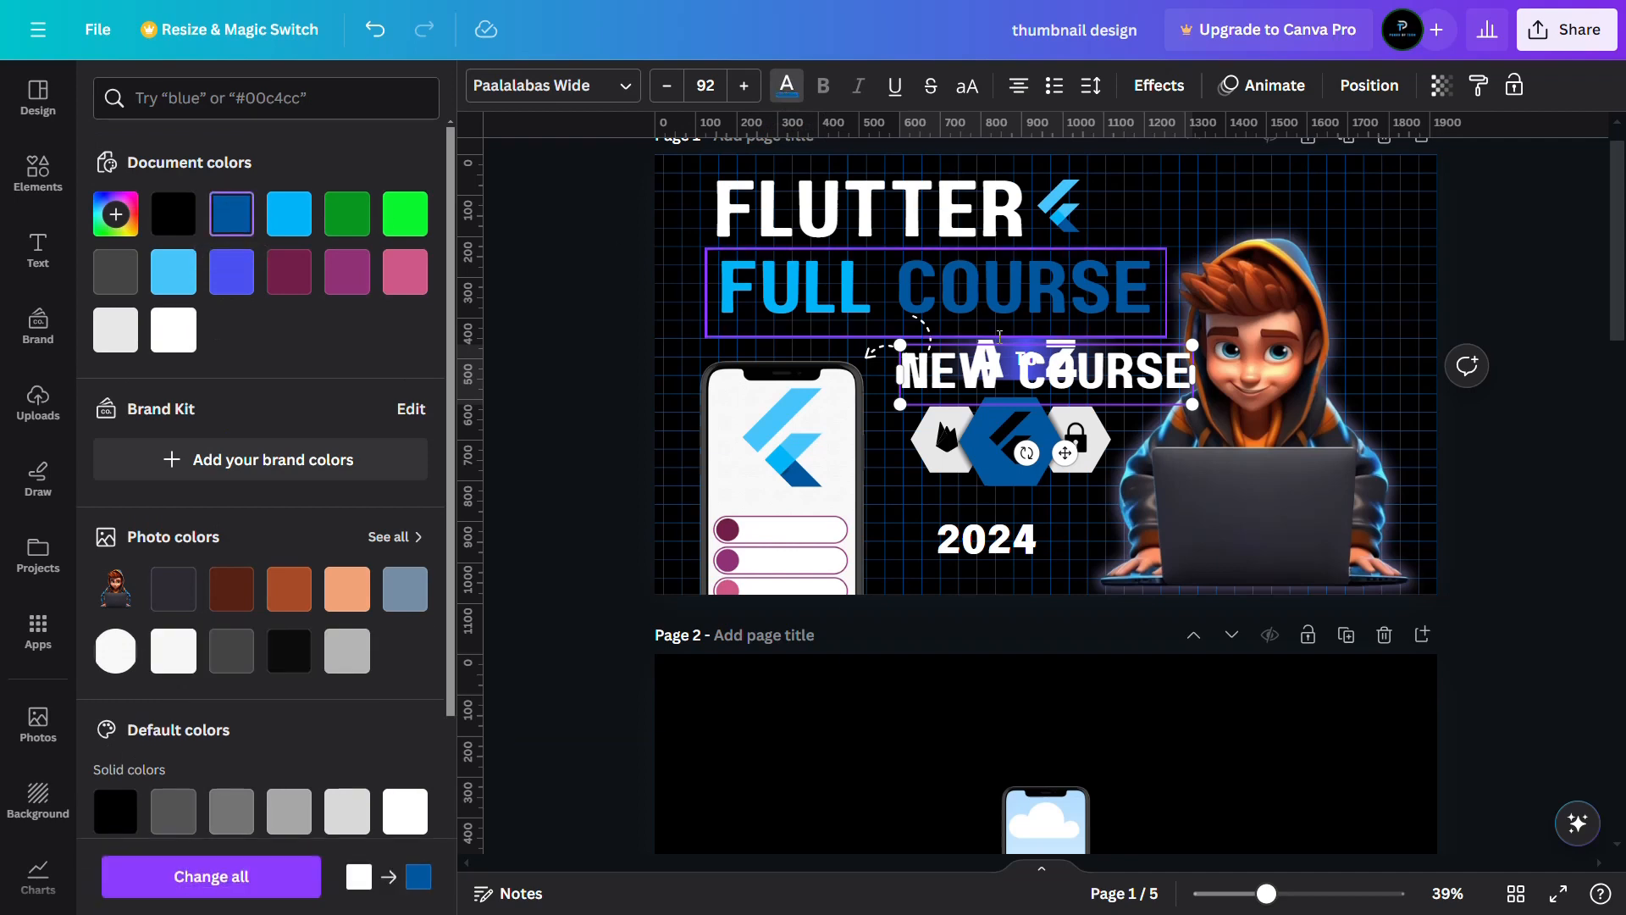
click(827, 279)
click(1040, 373)
click(230, 219)
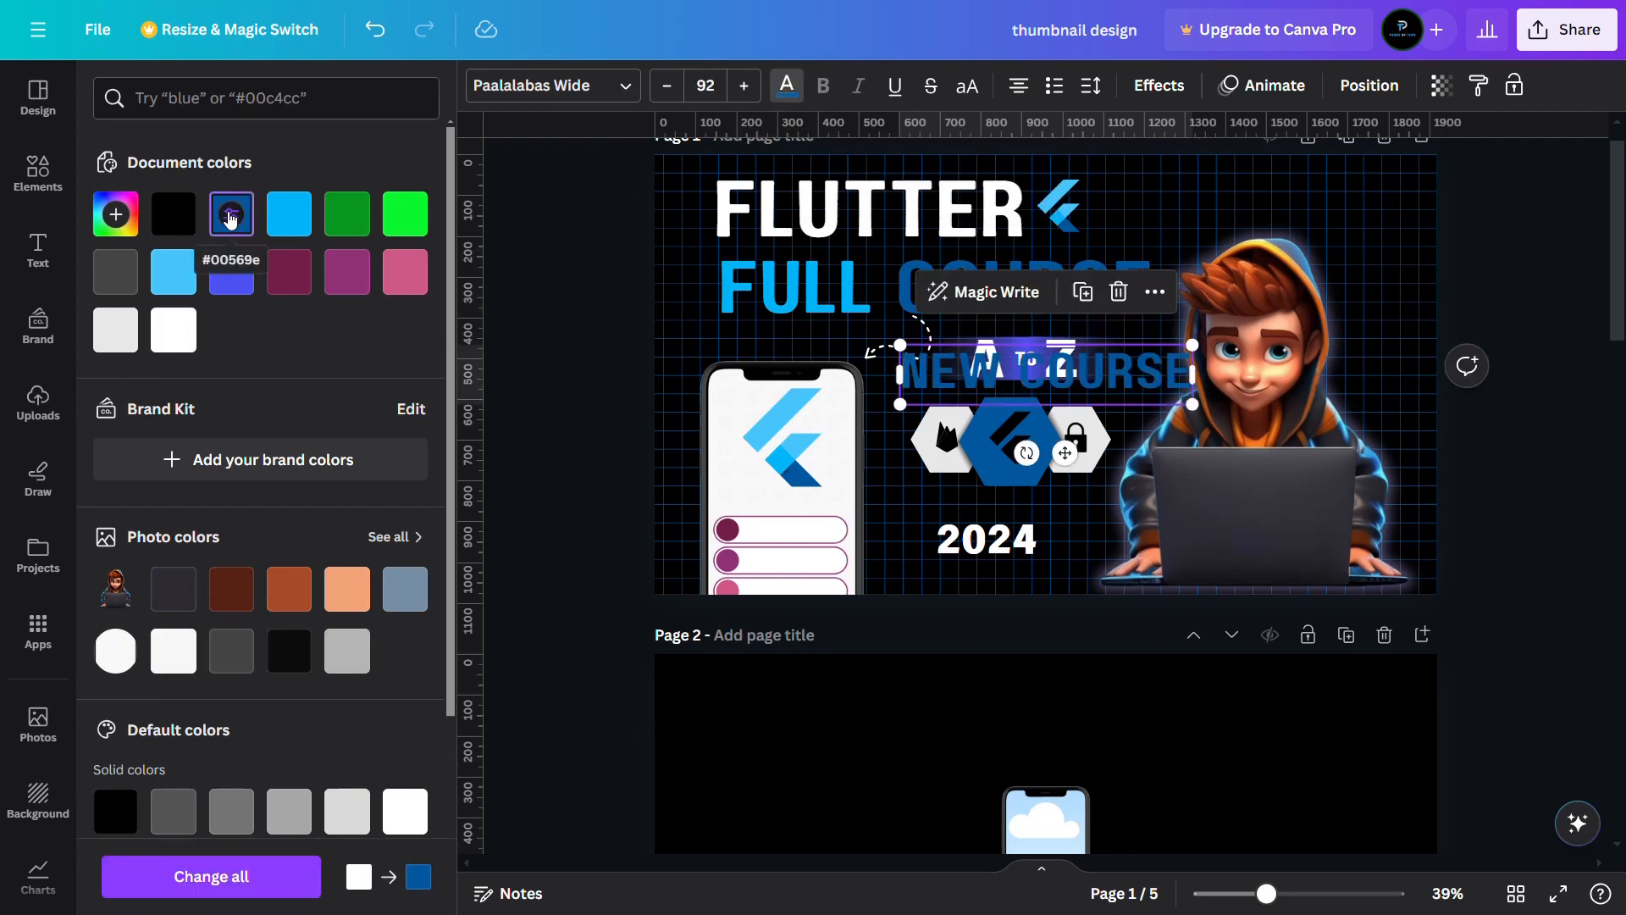
Move the NEW COURSE text directly beneath 2024 and shrink it to size 30.3 to match the year's width
drag(1037, 397, 1039, 588)
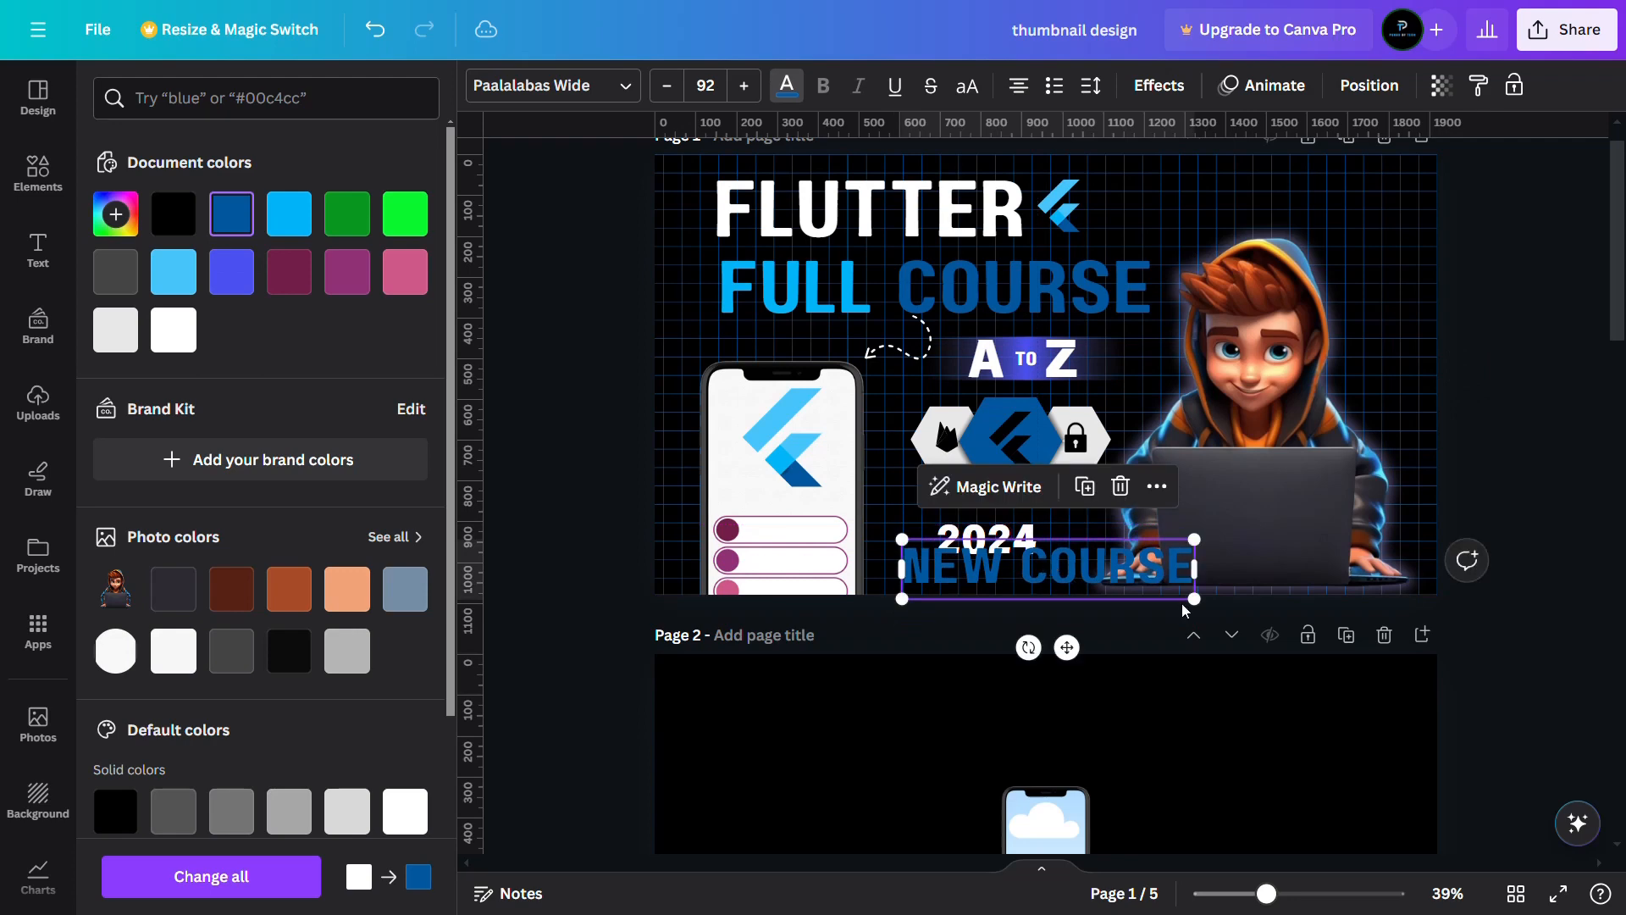
drag(1196, 592, 1026, 566)
scroll(999, 561, up, 6)
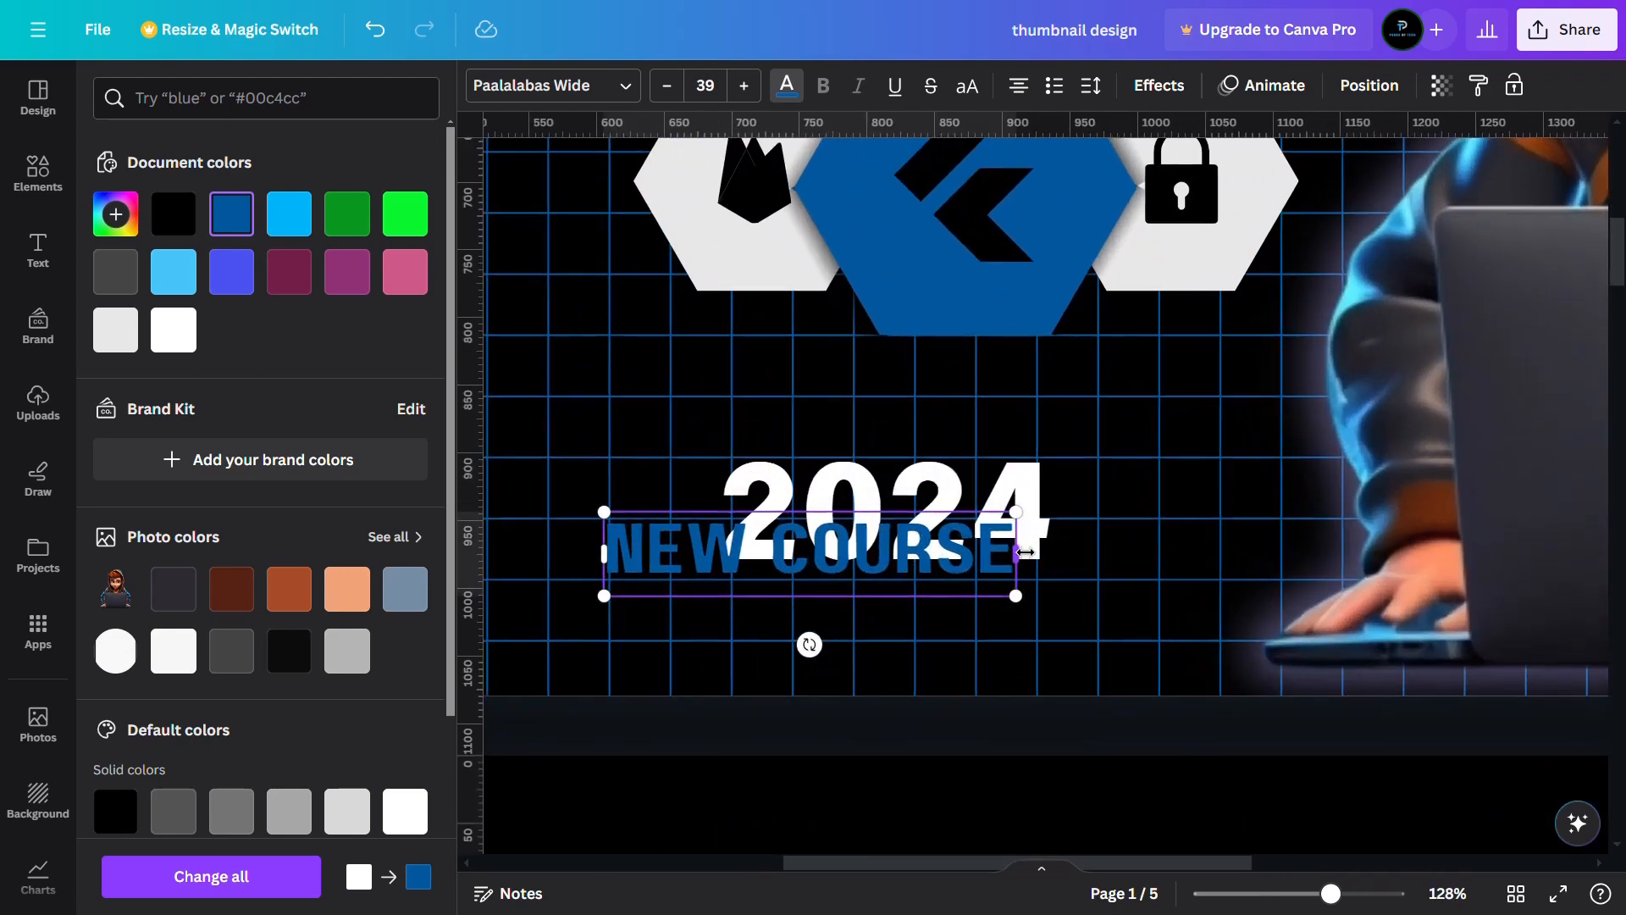
drag(934, 613, 997, 615)
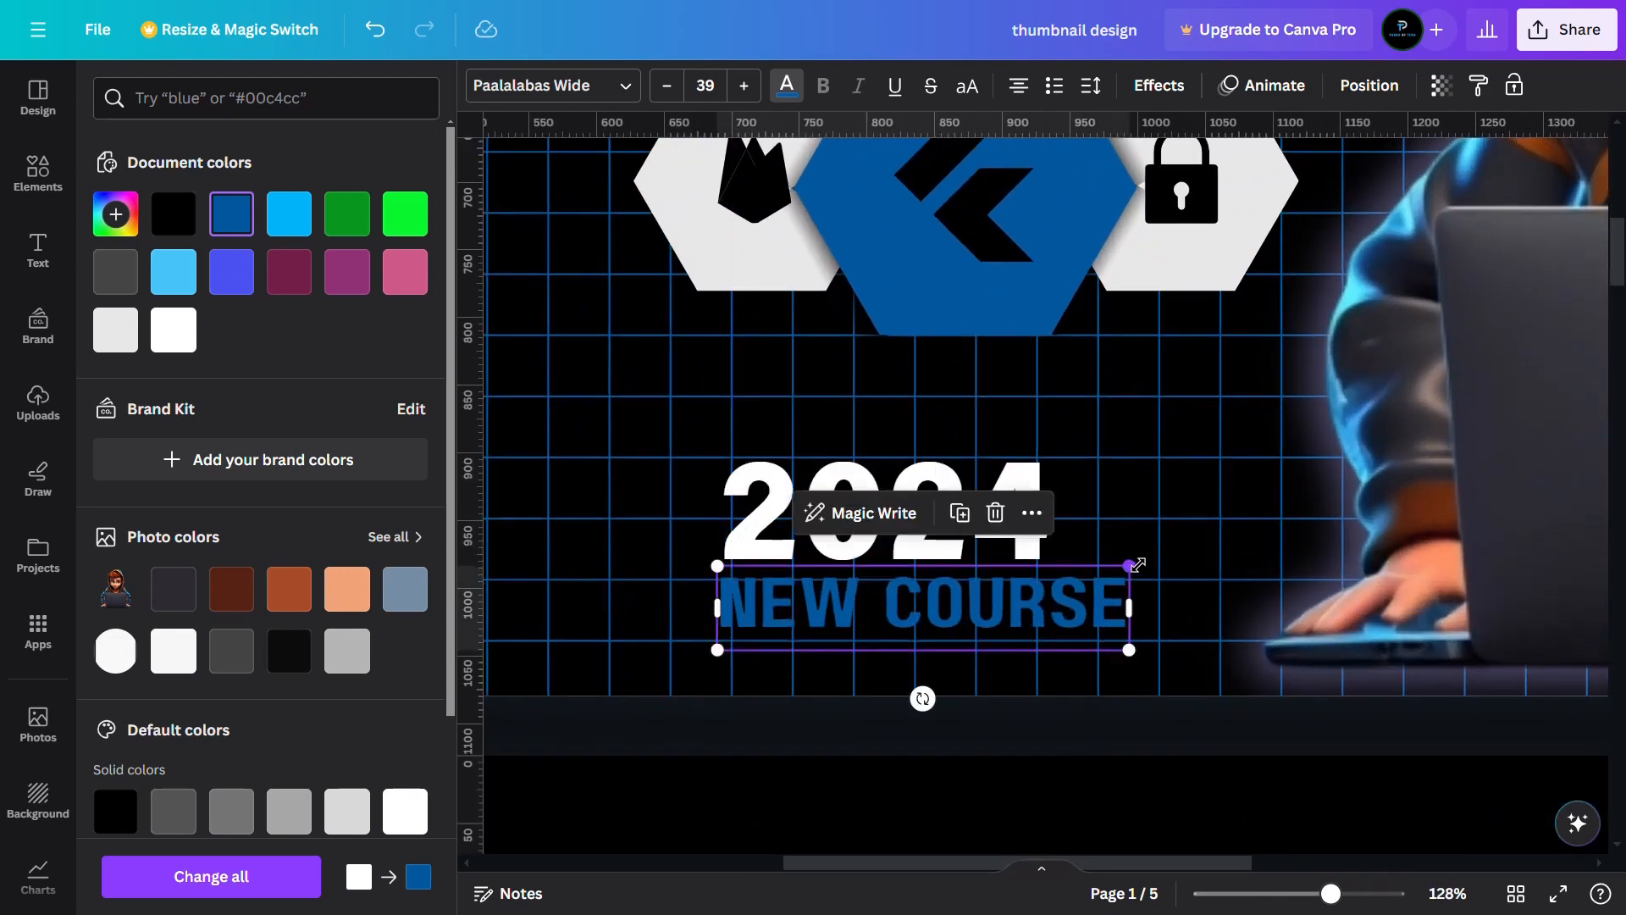
drag(1138, 565, 1047, 581)
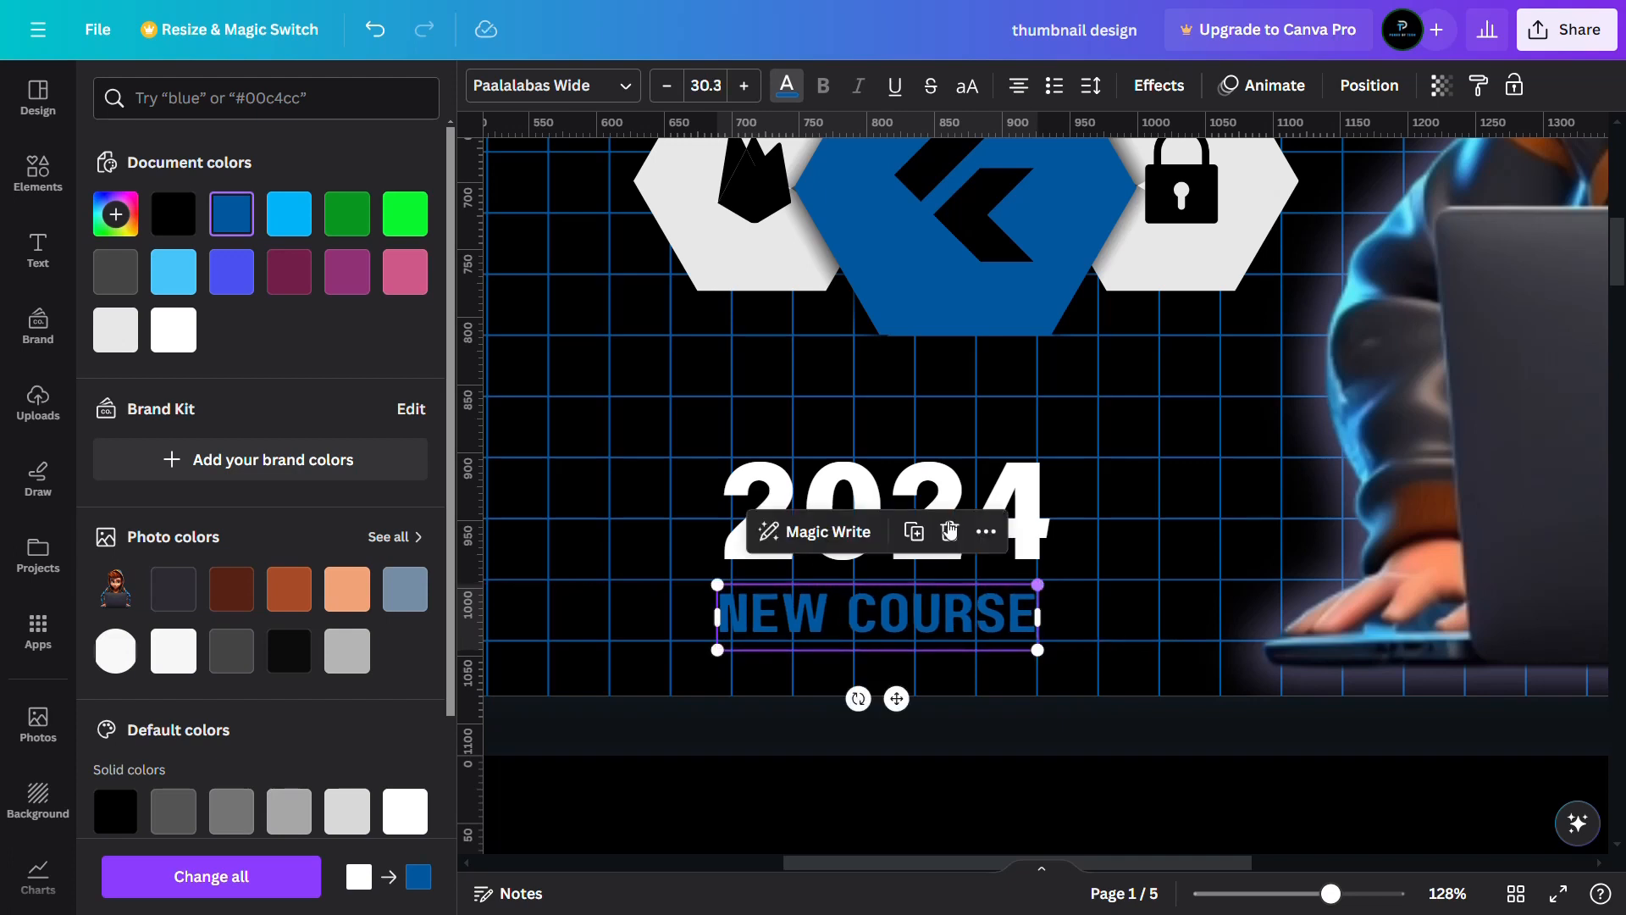
Move the 2024 text down onto NEW COURSE and shrink it to match that label's width
click(919, 489)
drag(919, 484, 925, 512)
drag(1051, 461, 1039, 467)
click(1169, 484)
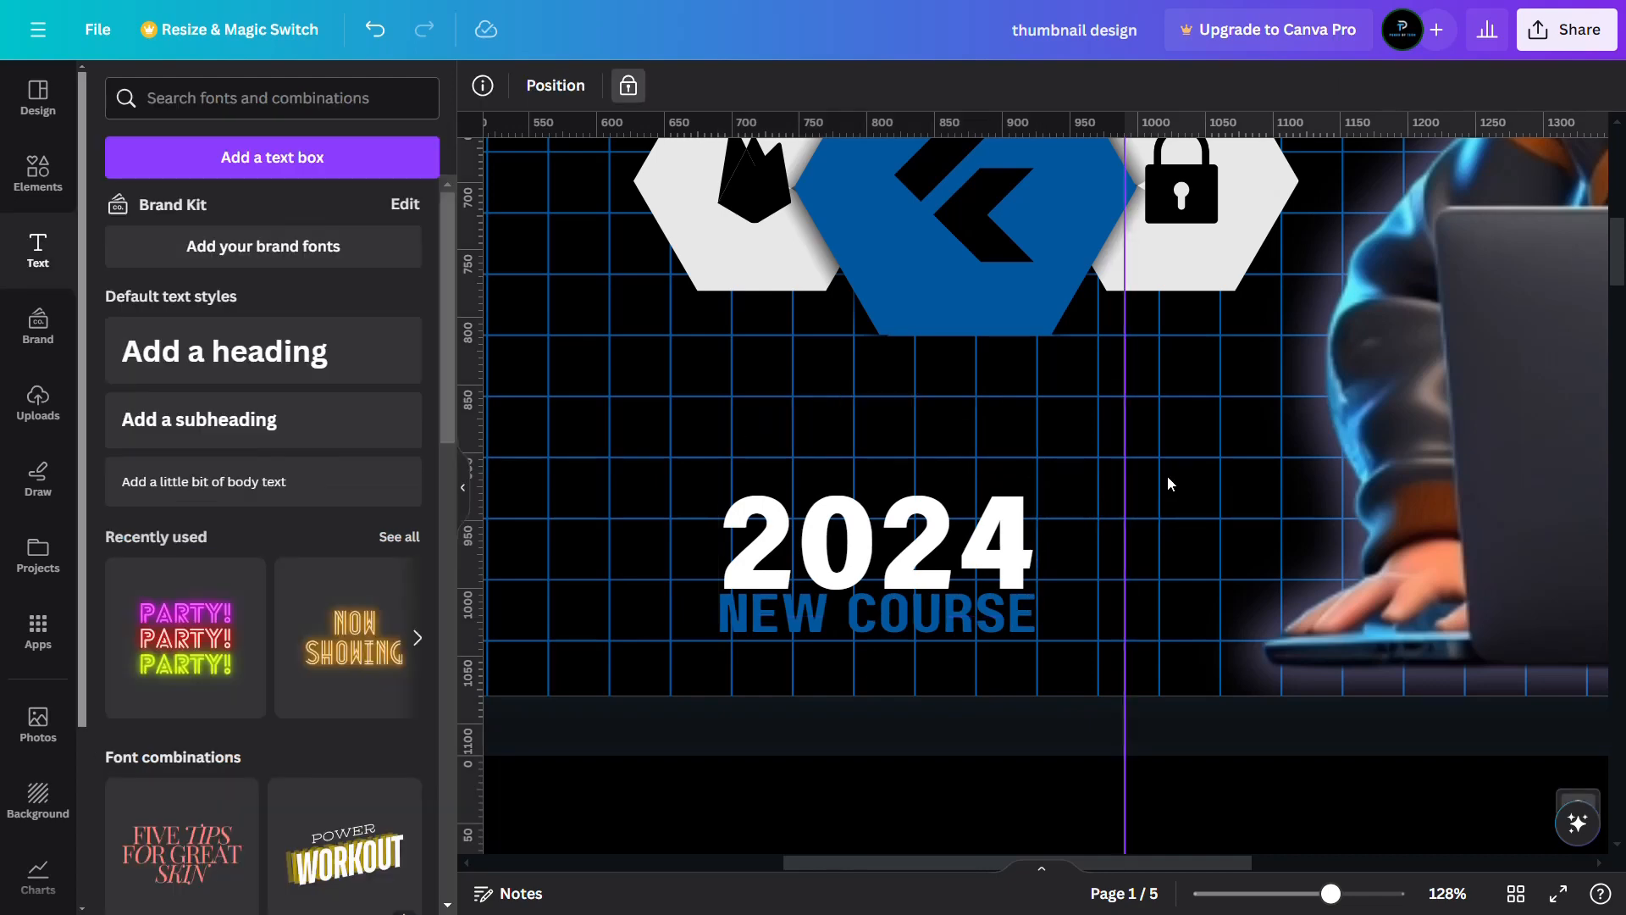
Unlock the right half of the blue grid and set its transparency to 50
scroll(1168, 483, down, 5)
scroll(1168, 483, up, 1)
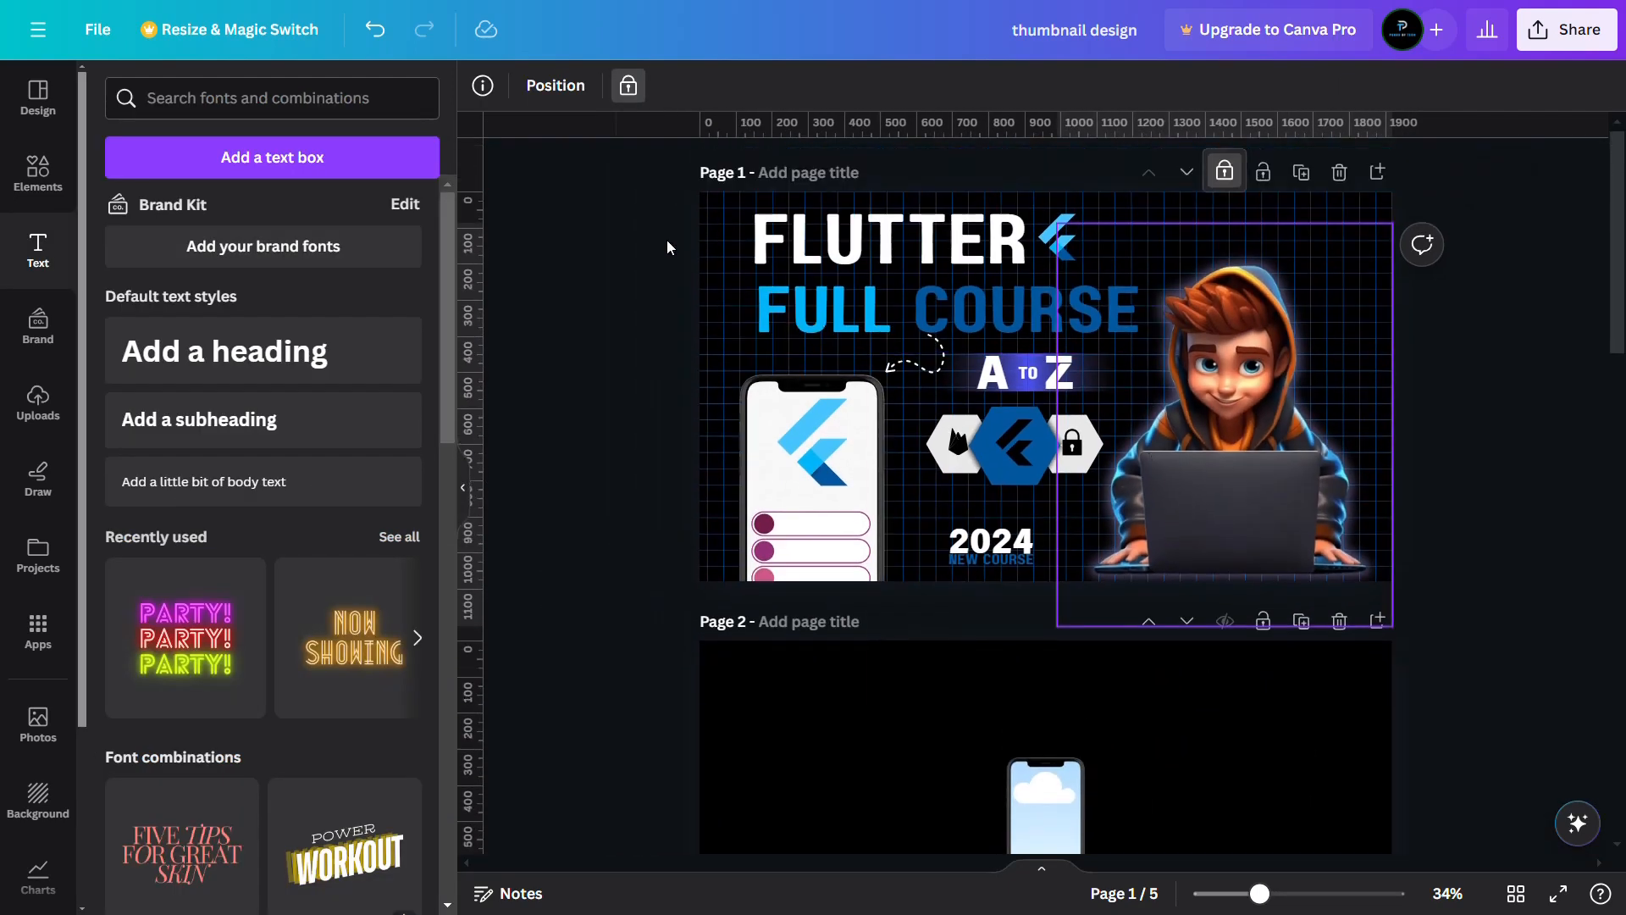
click(717, 238)
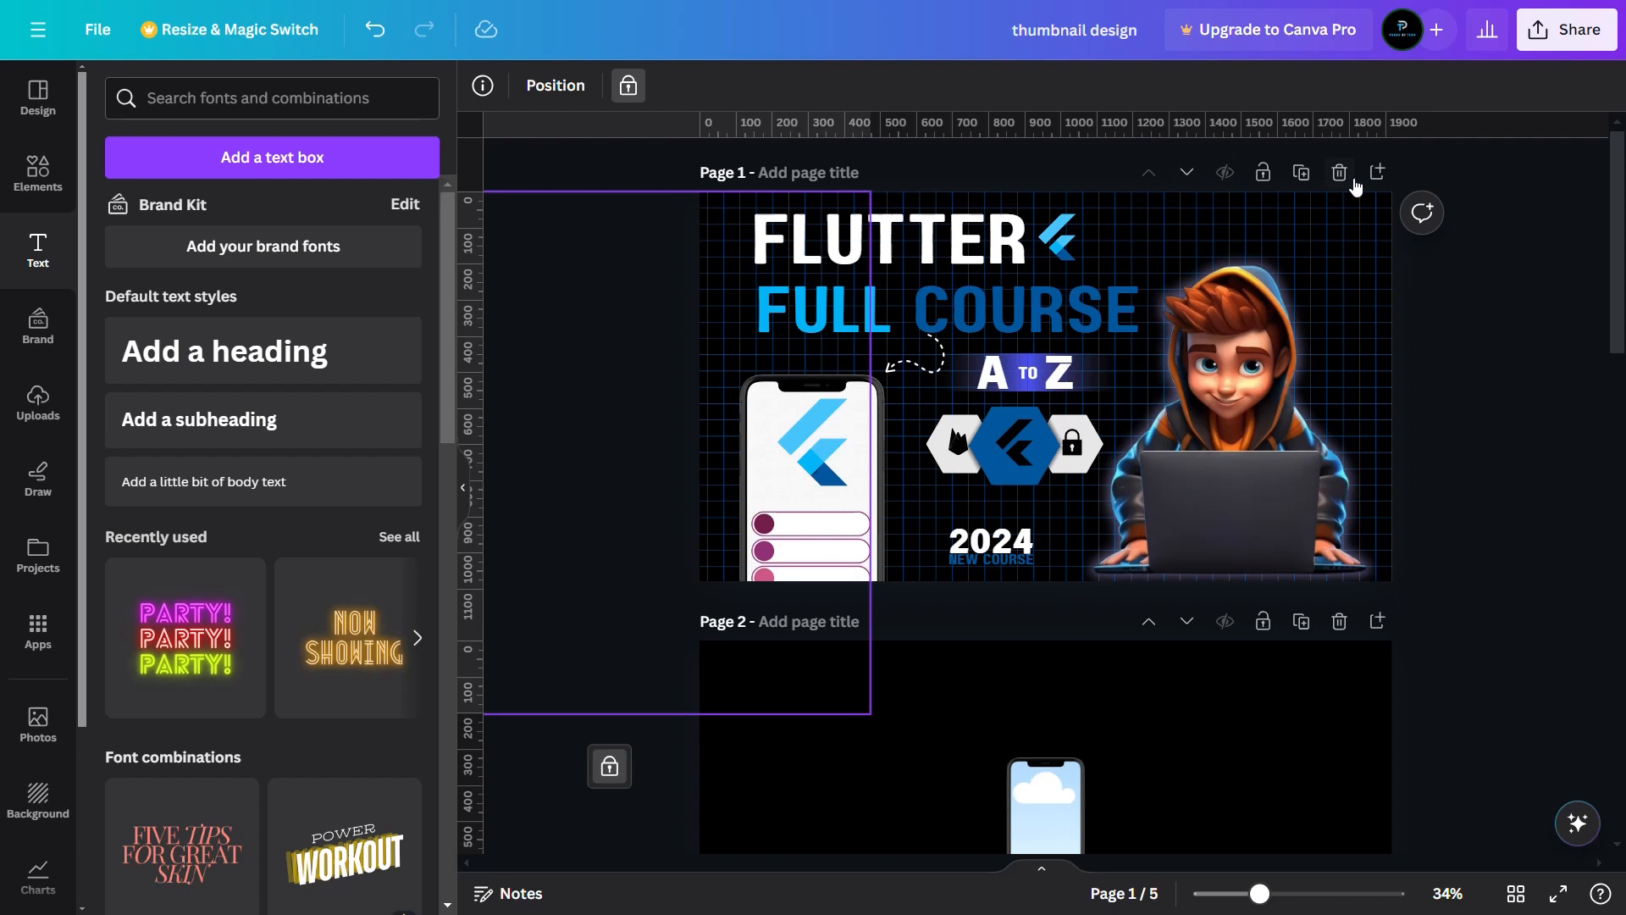
click(1252, 215)
click(636, 84)
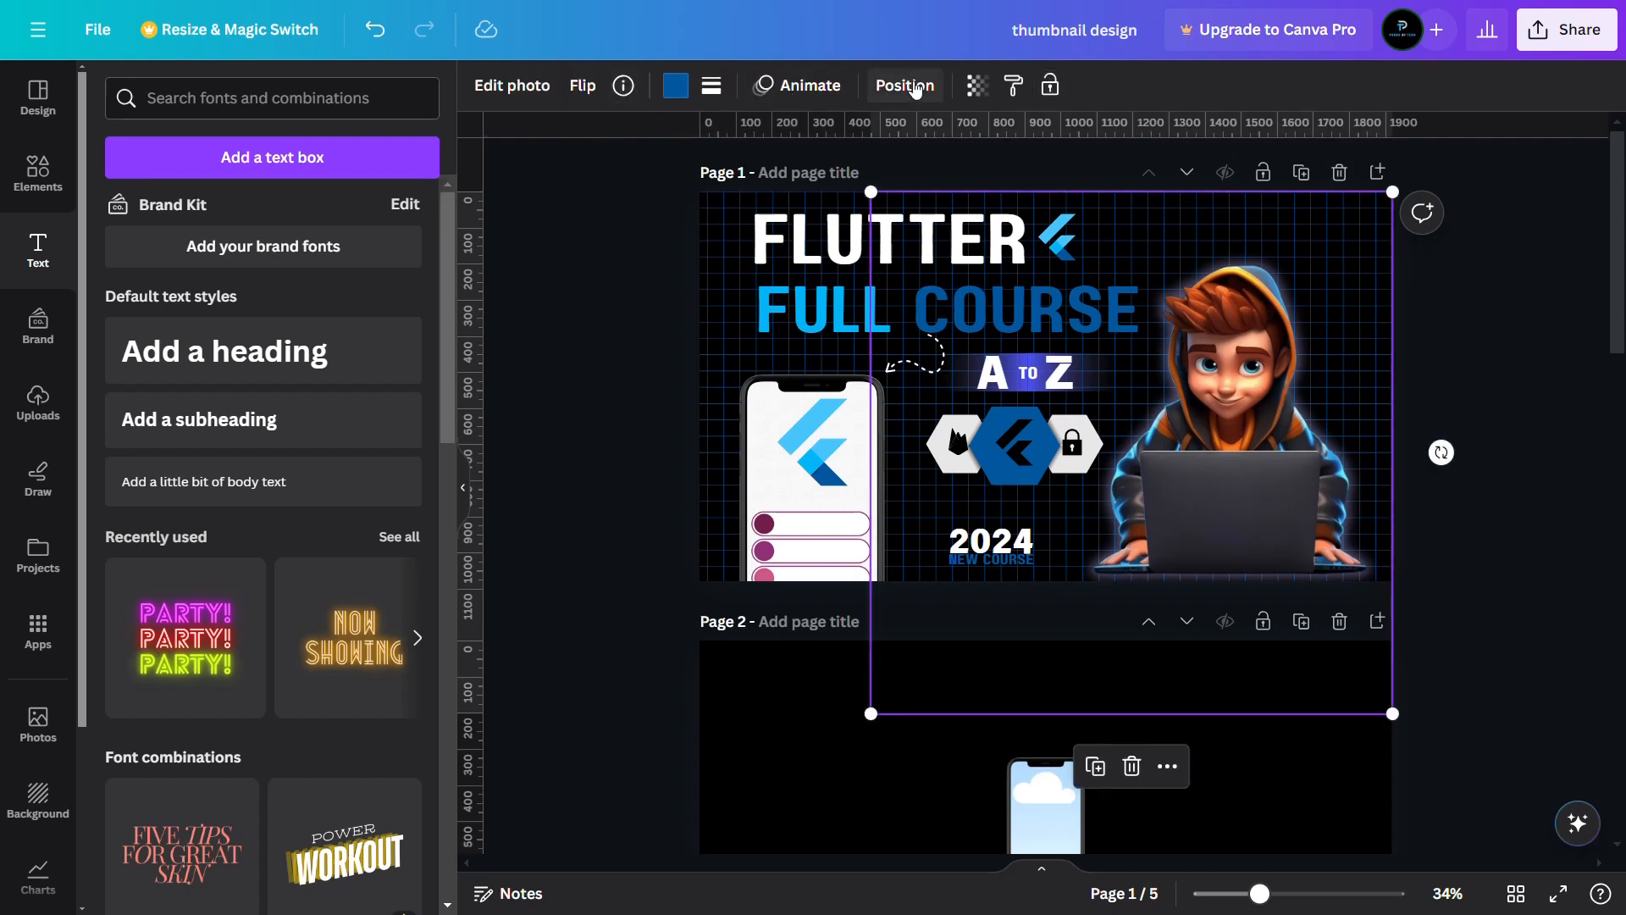
click(974, 86)
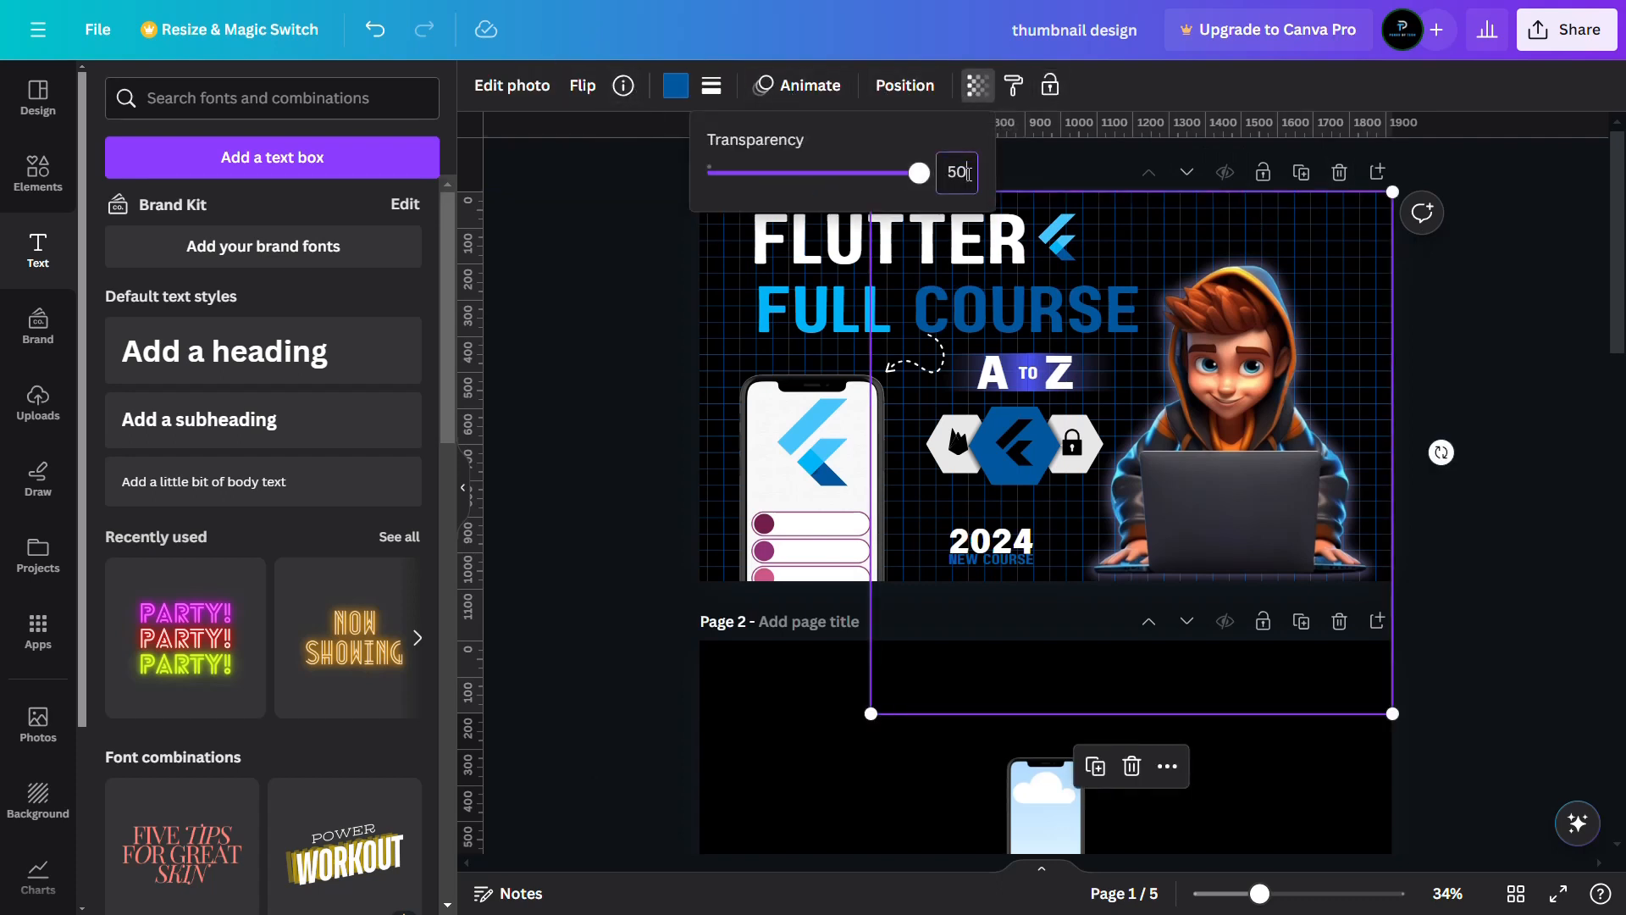
Unlock the left half of the blue grid and set its transparency to 50
click(724, 247)
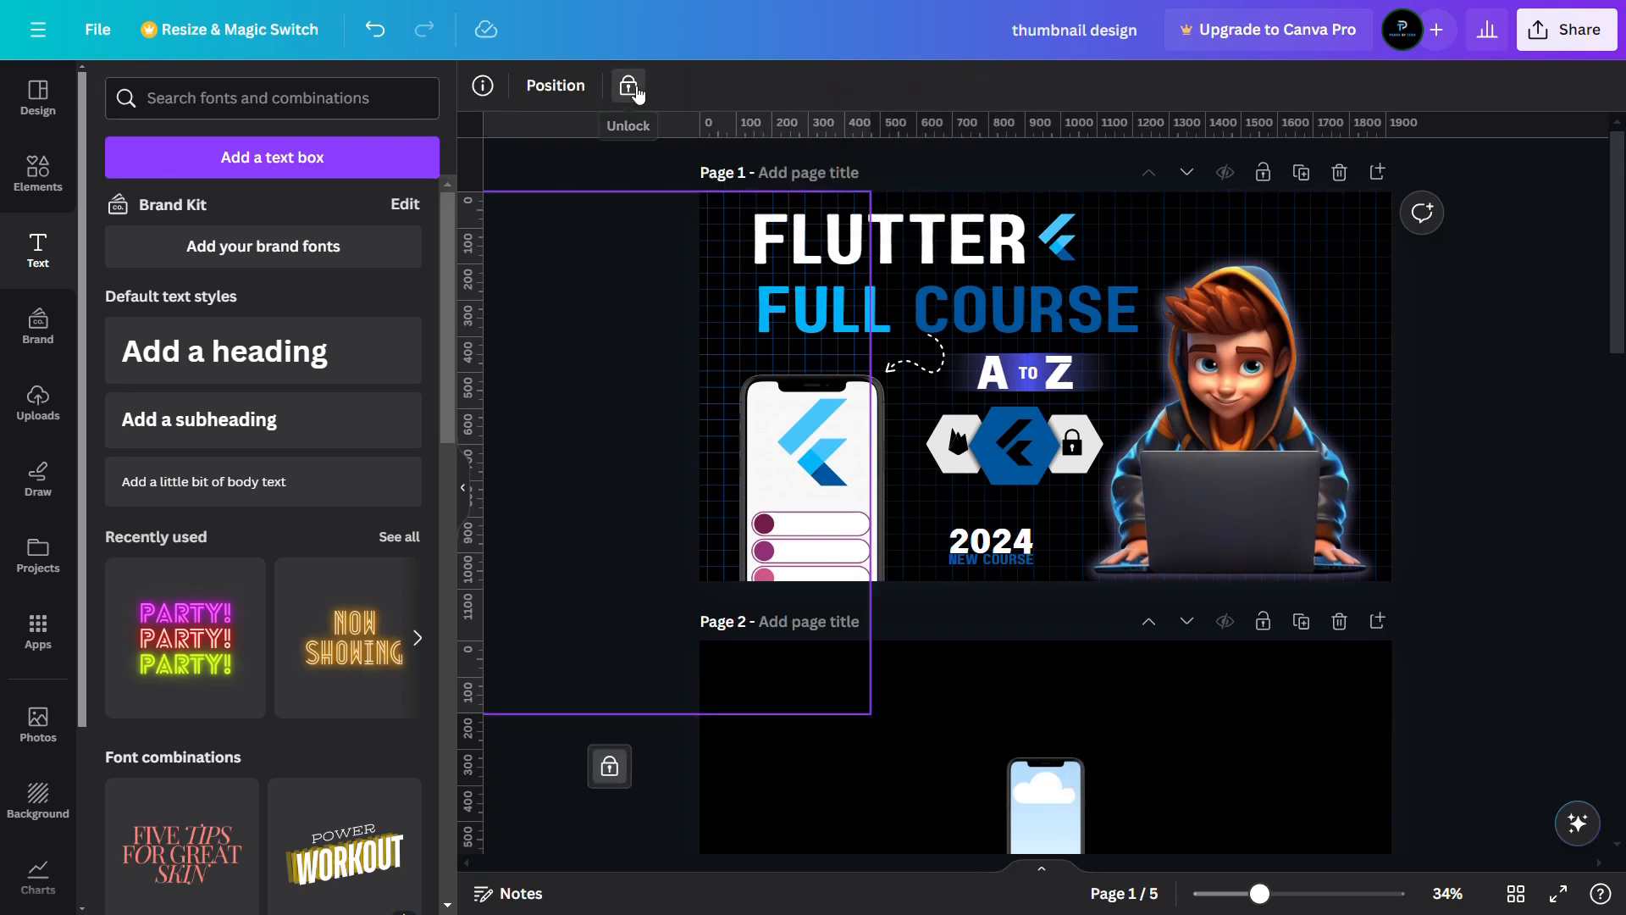
click(631, 87)
click(977, 86)
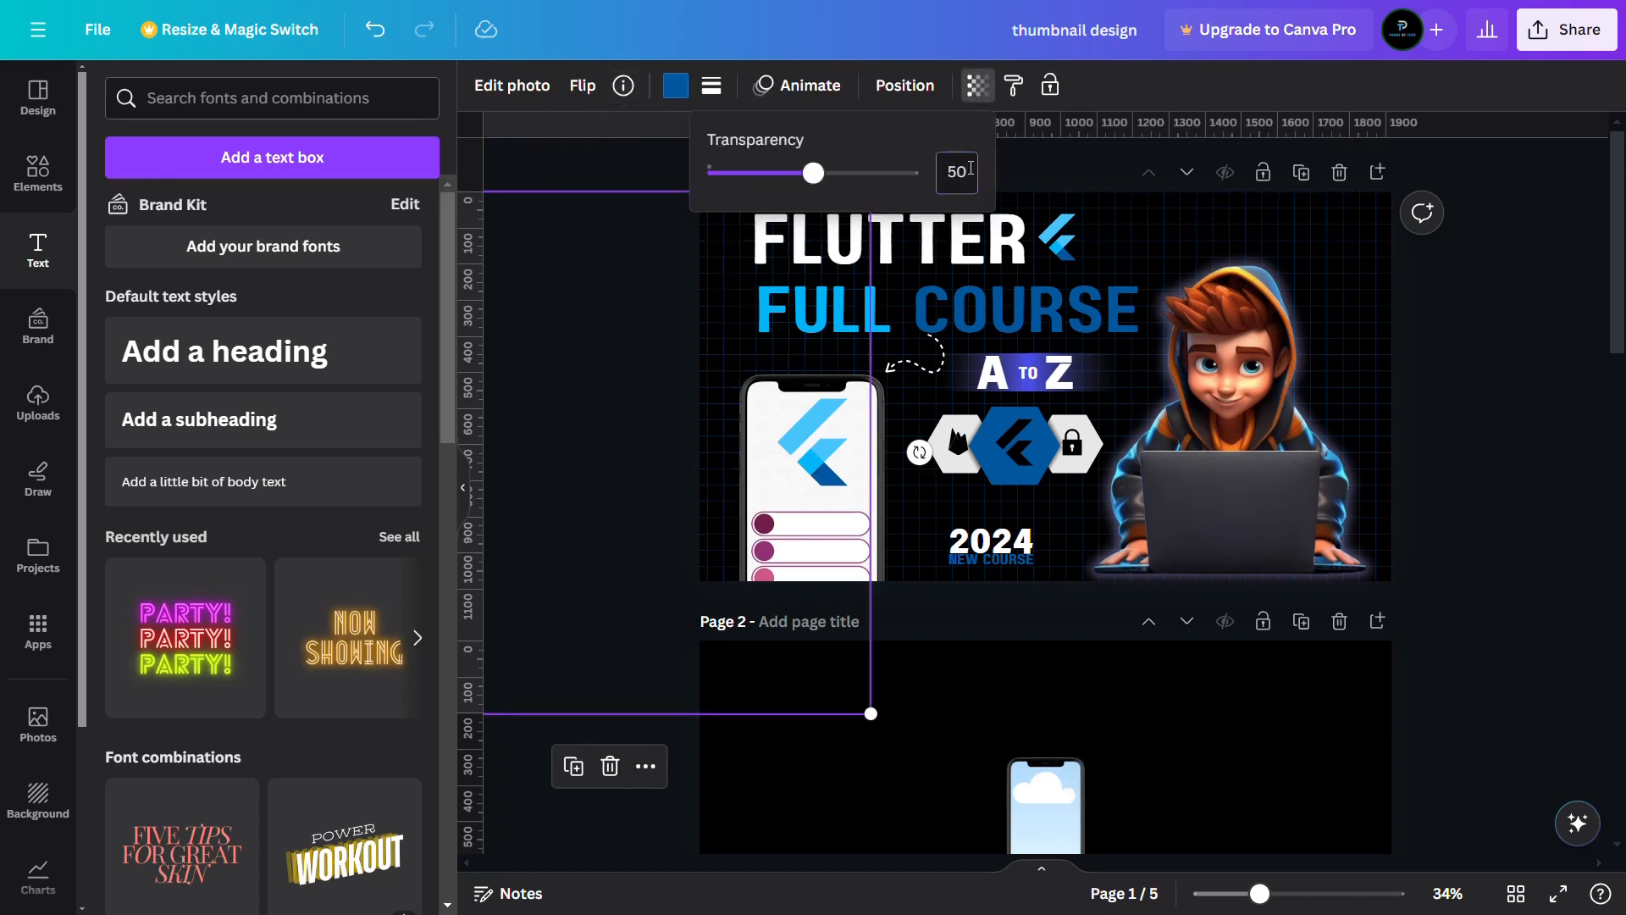
click(1512, 363)
click(1512, 363)
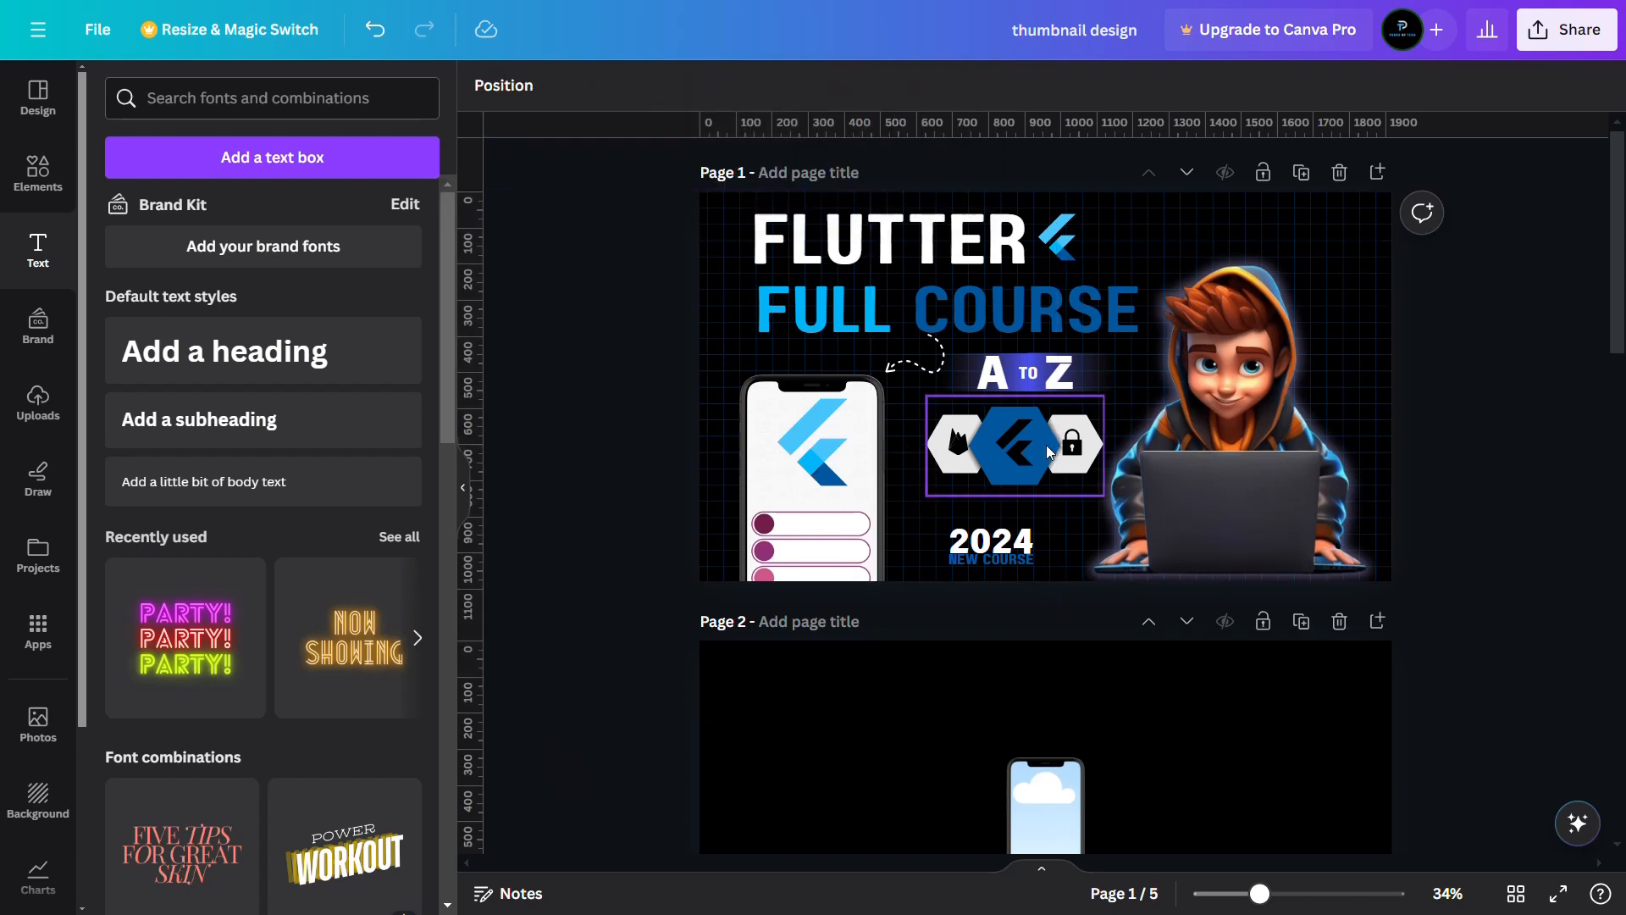
Shrink the hexagon group and lower it to just above the 2024 text
drag(1043, 443, 1034, 467)
Add a heading reading "LOGO HERE" in the Paalalabas Wide font and place it in the thumbnail's upper-right corner
click(173, 354)
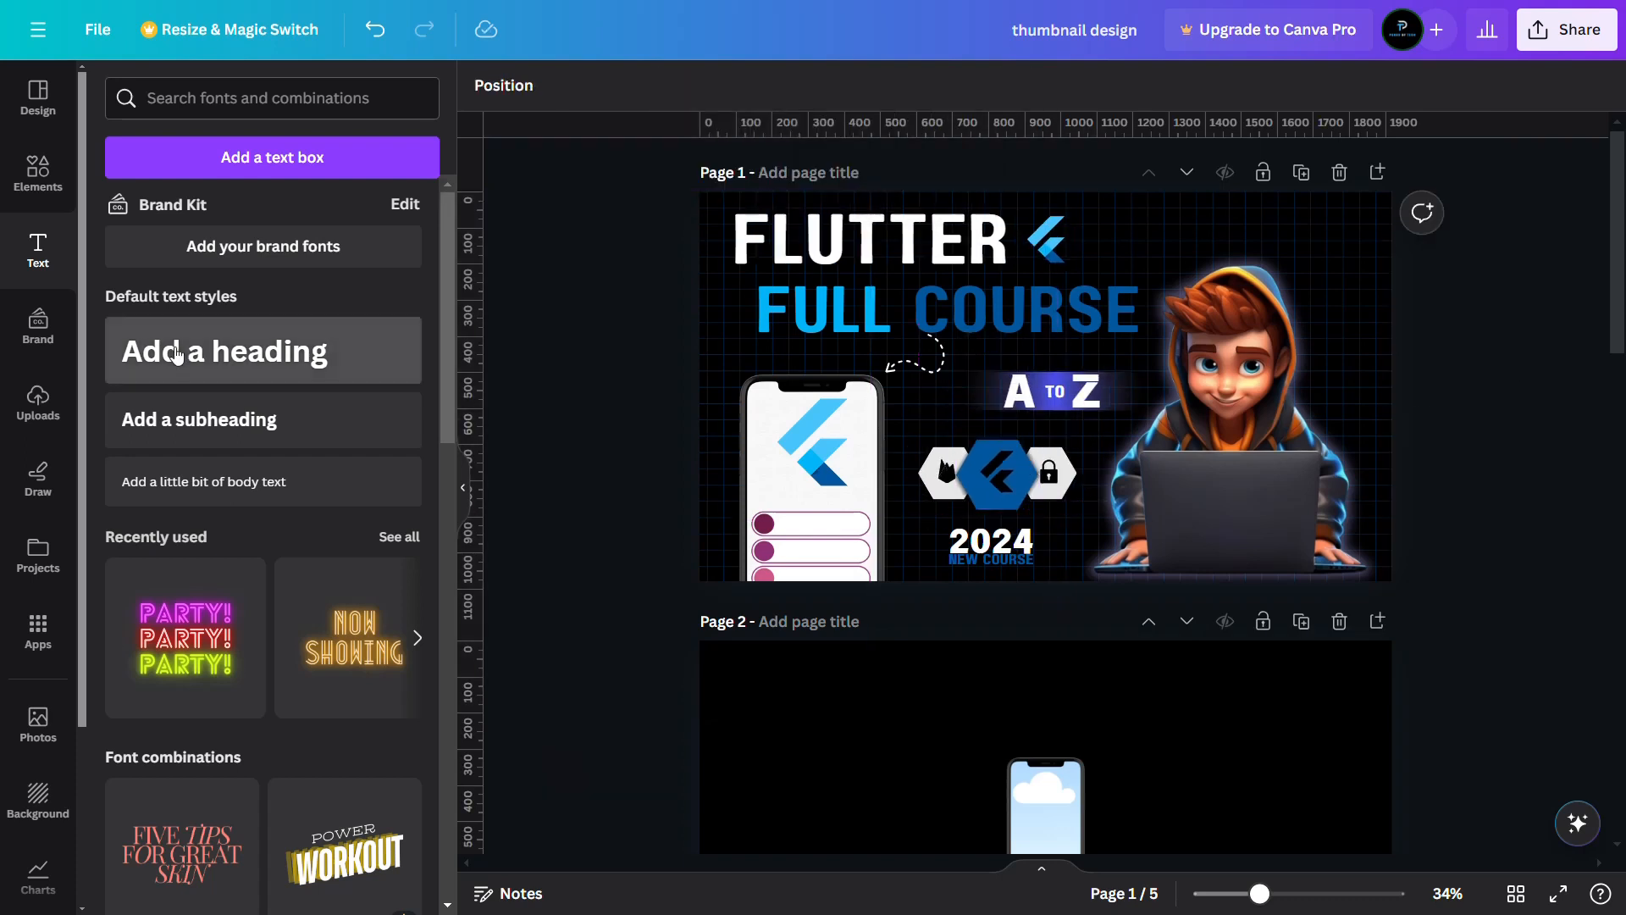
text(LOGO HERE)
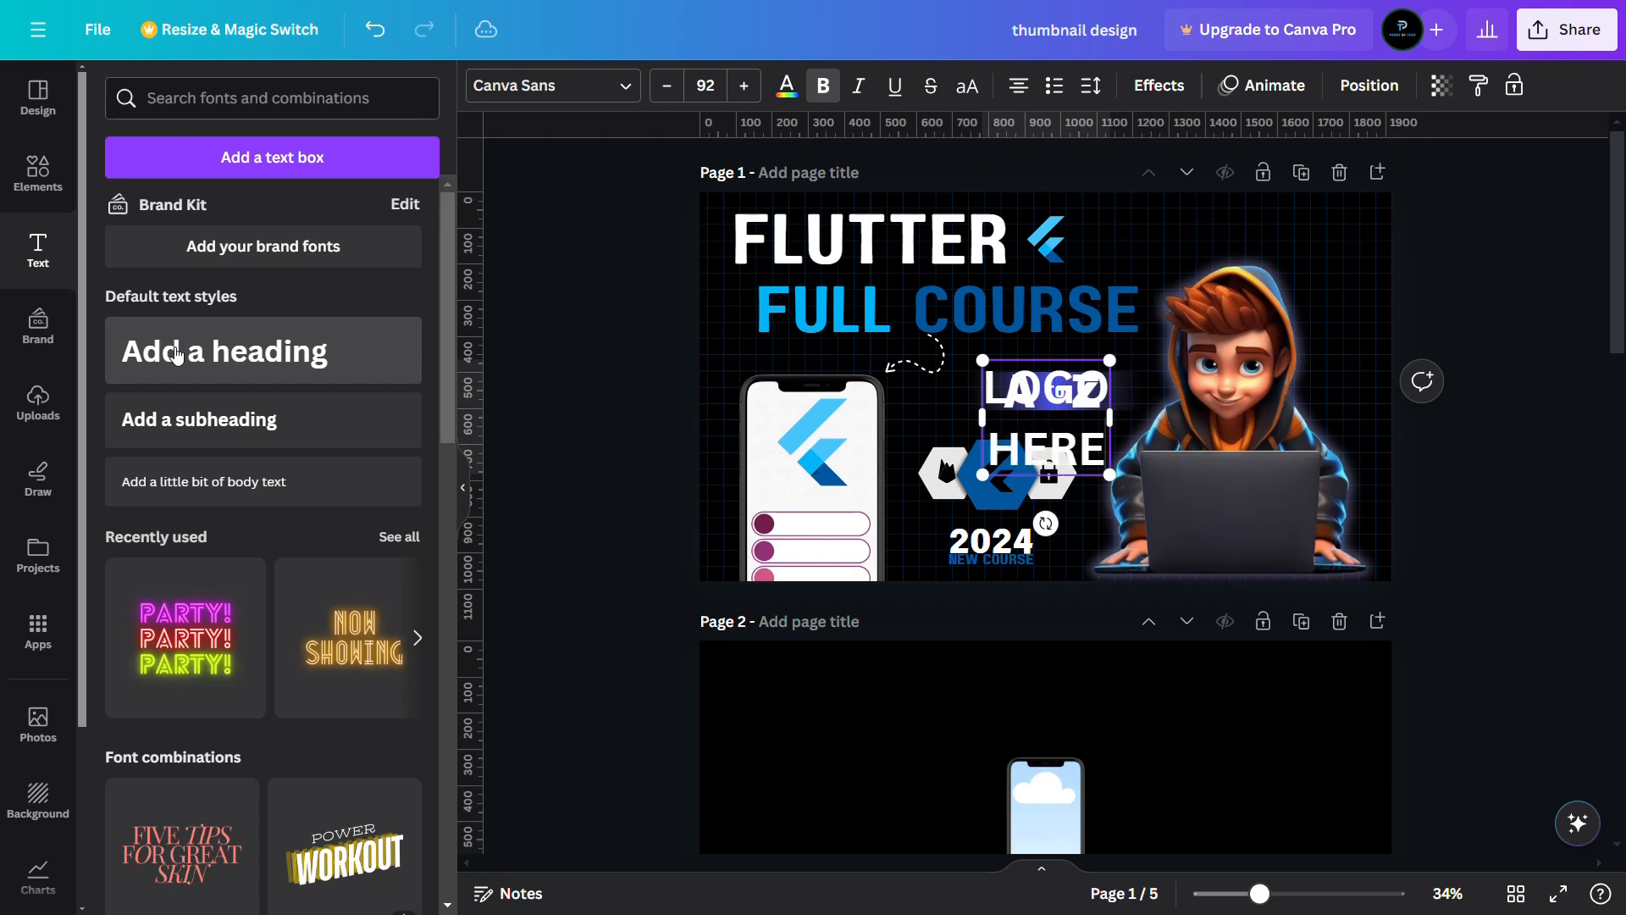
click(533, 85)
click(196, 377)
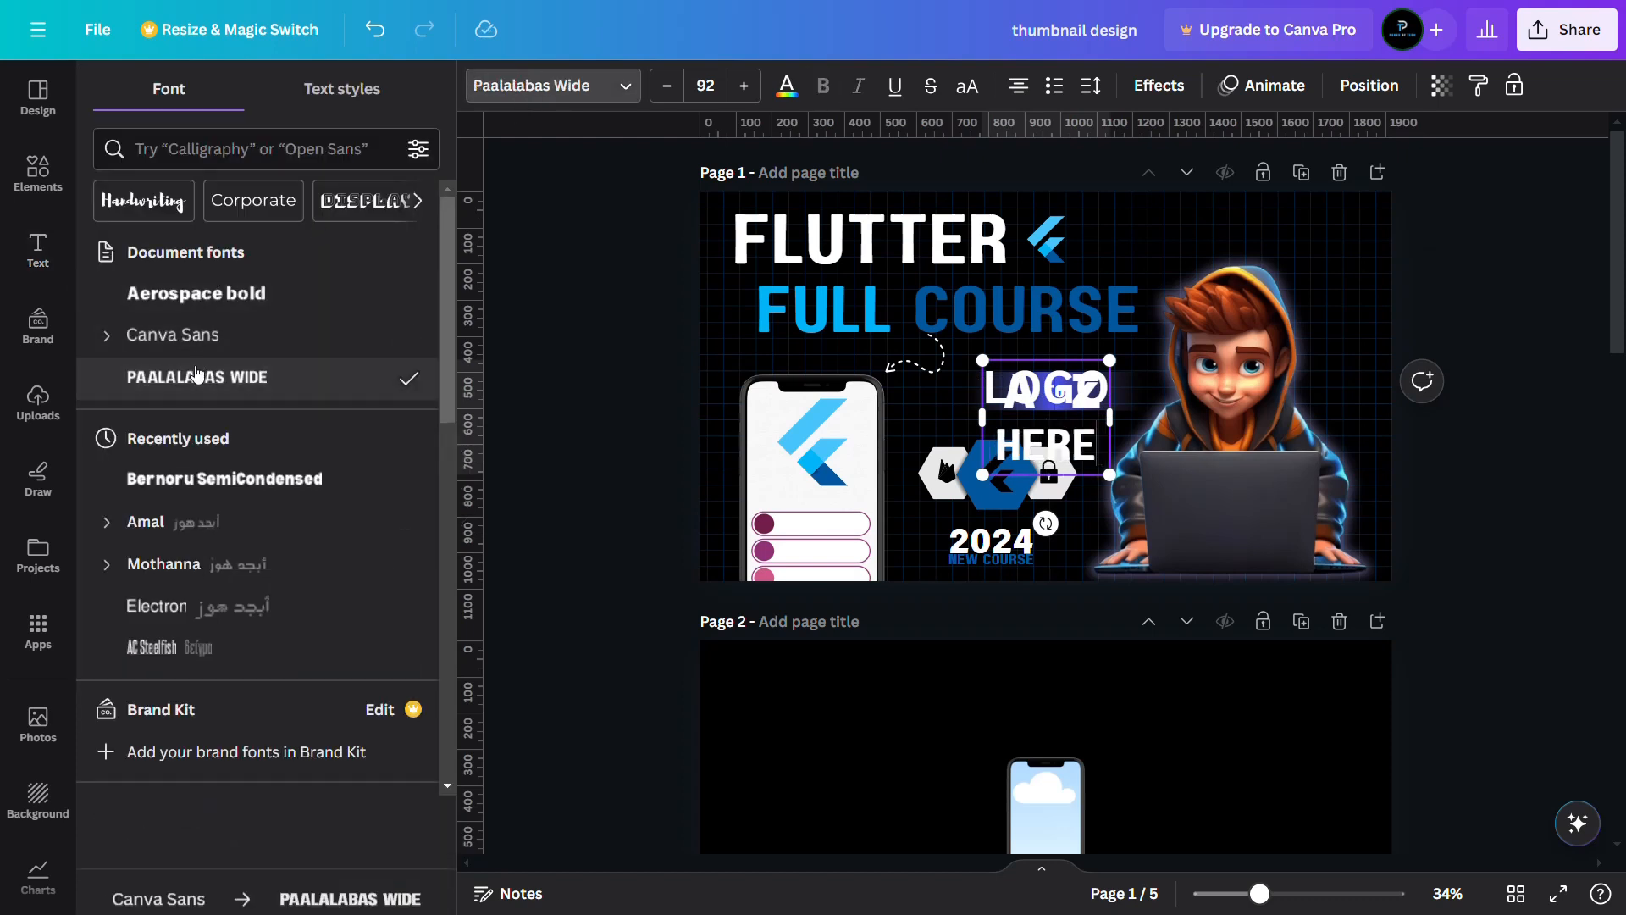
drag(1095, 393, 1326, 264)
key(ctrl+z)
click(1008, 337)
click(195, 377)
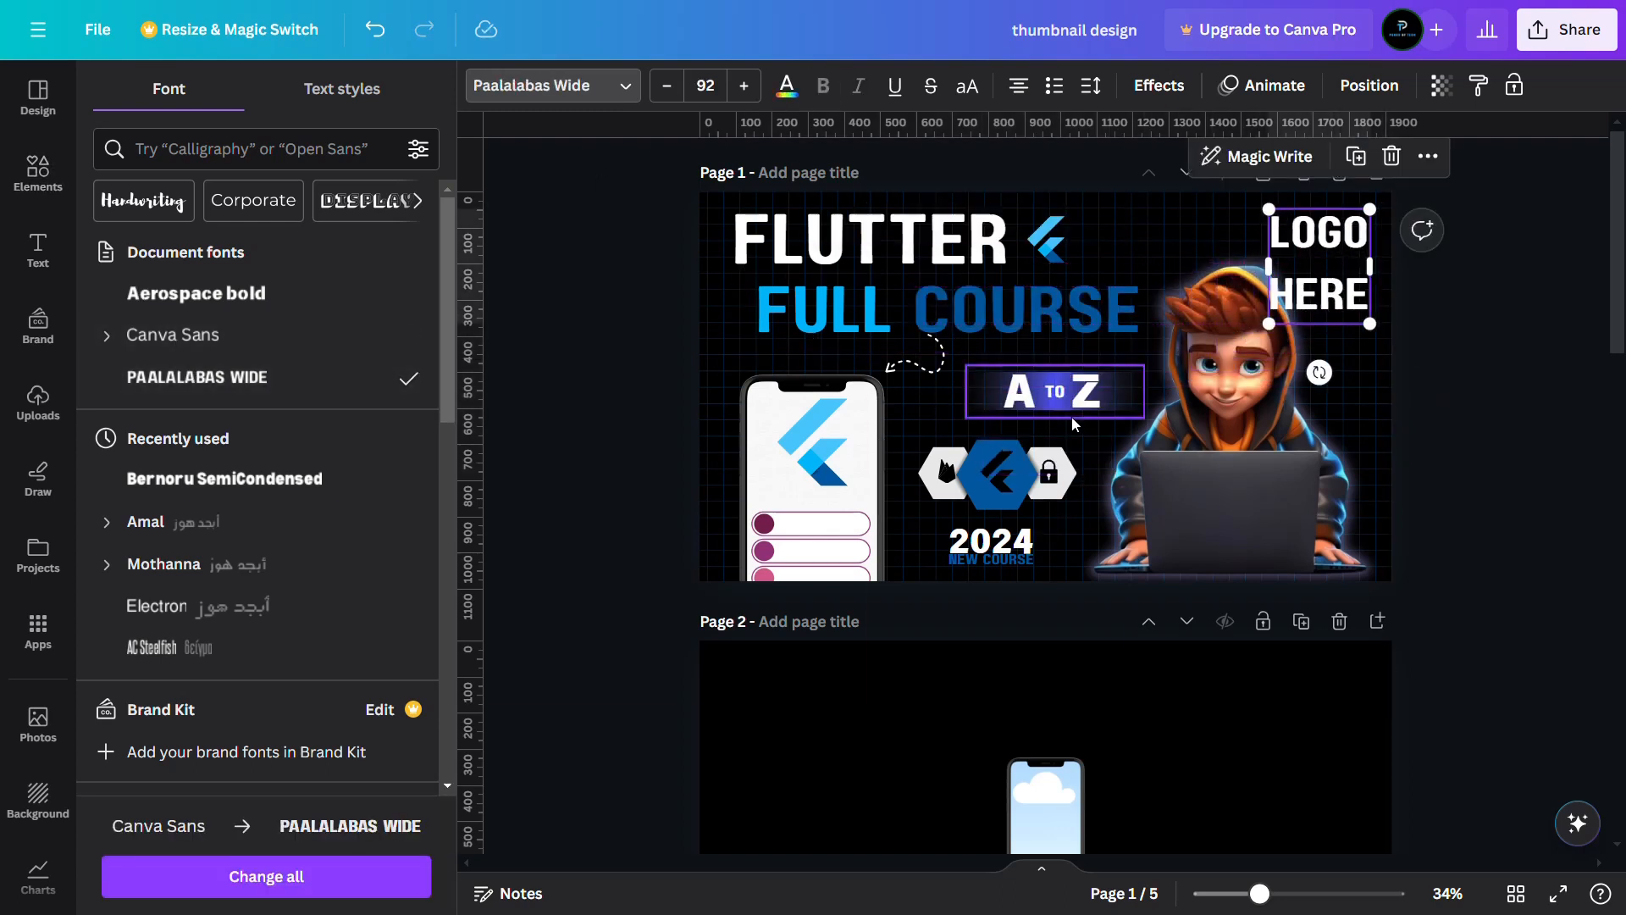
Tighten the LOGO HERE line spacing to about 0.96 and shrink the text into the thumbnail's upper-right corner
click(1091, 86)
drag(1172, 246, 1134, 246)
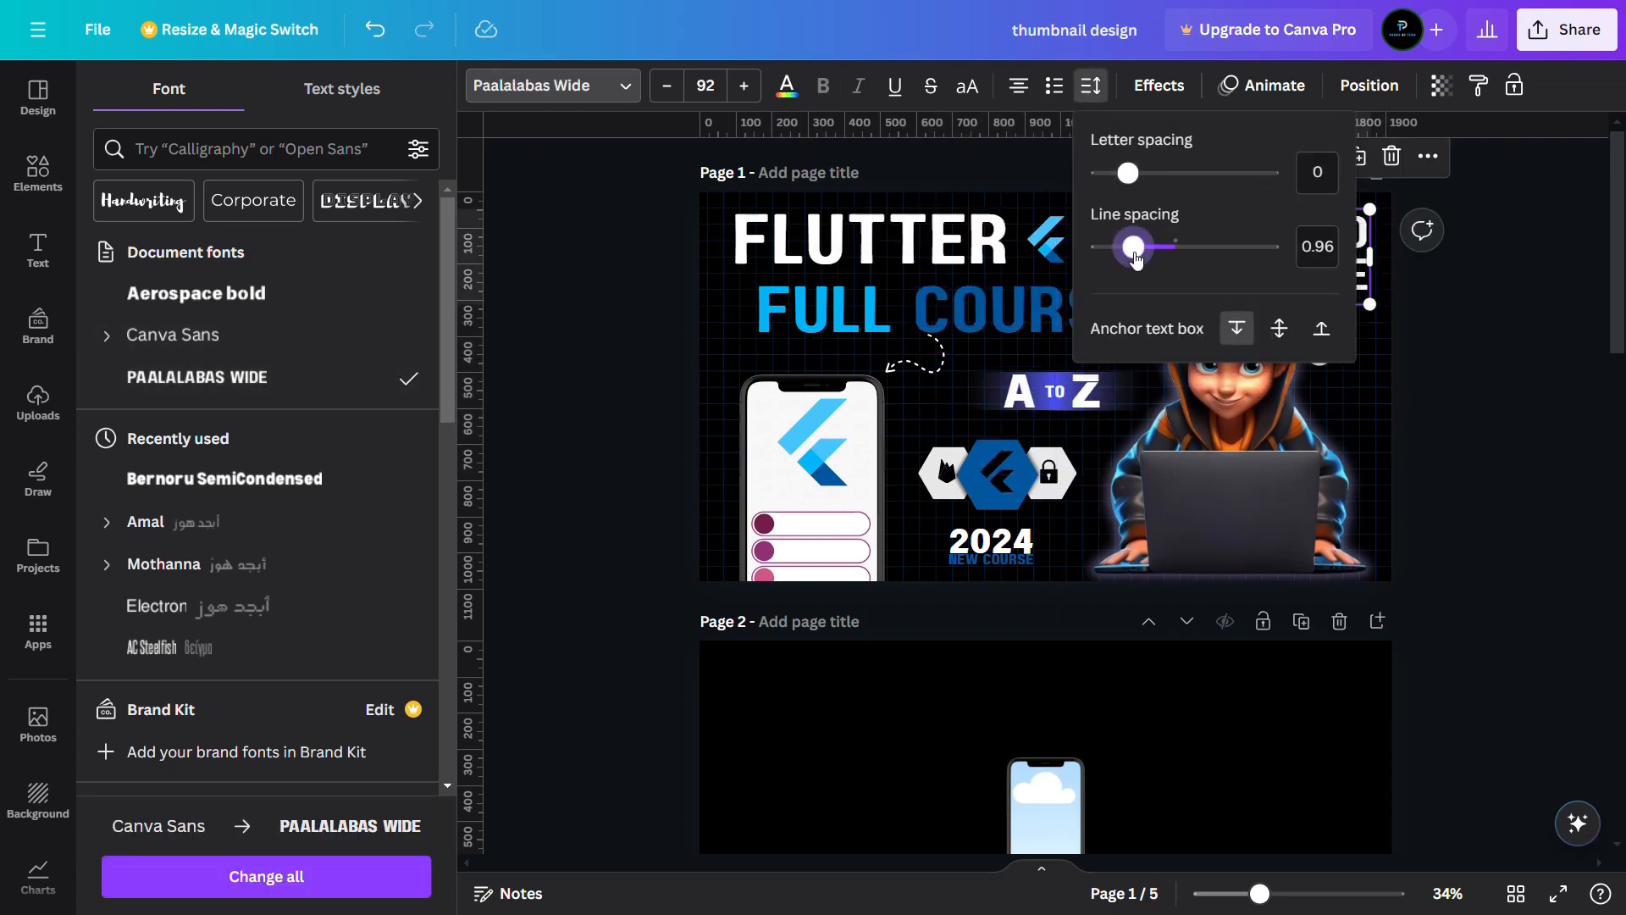
click(1380, 362)
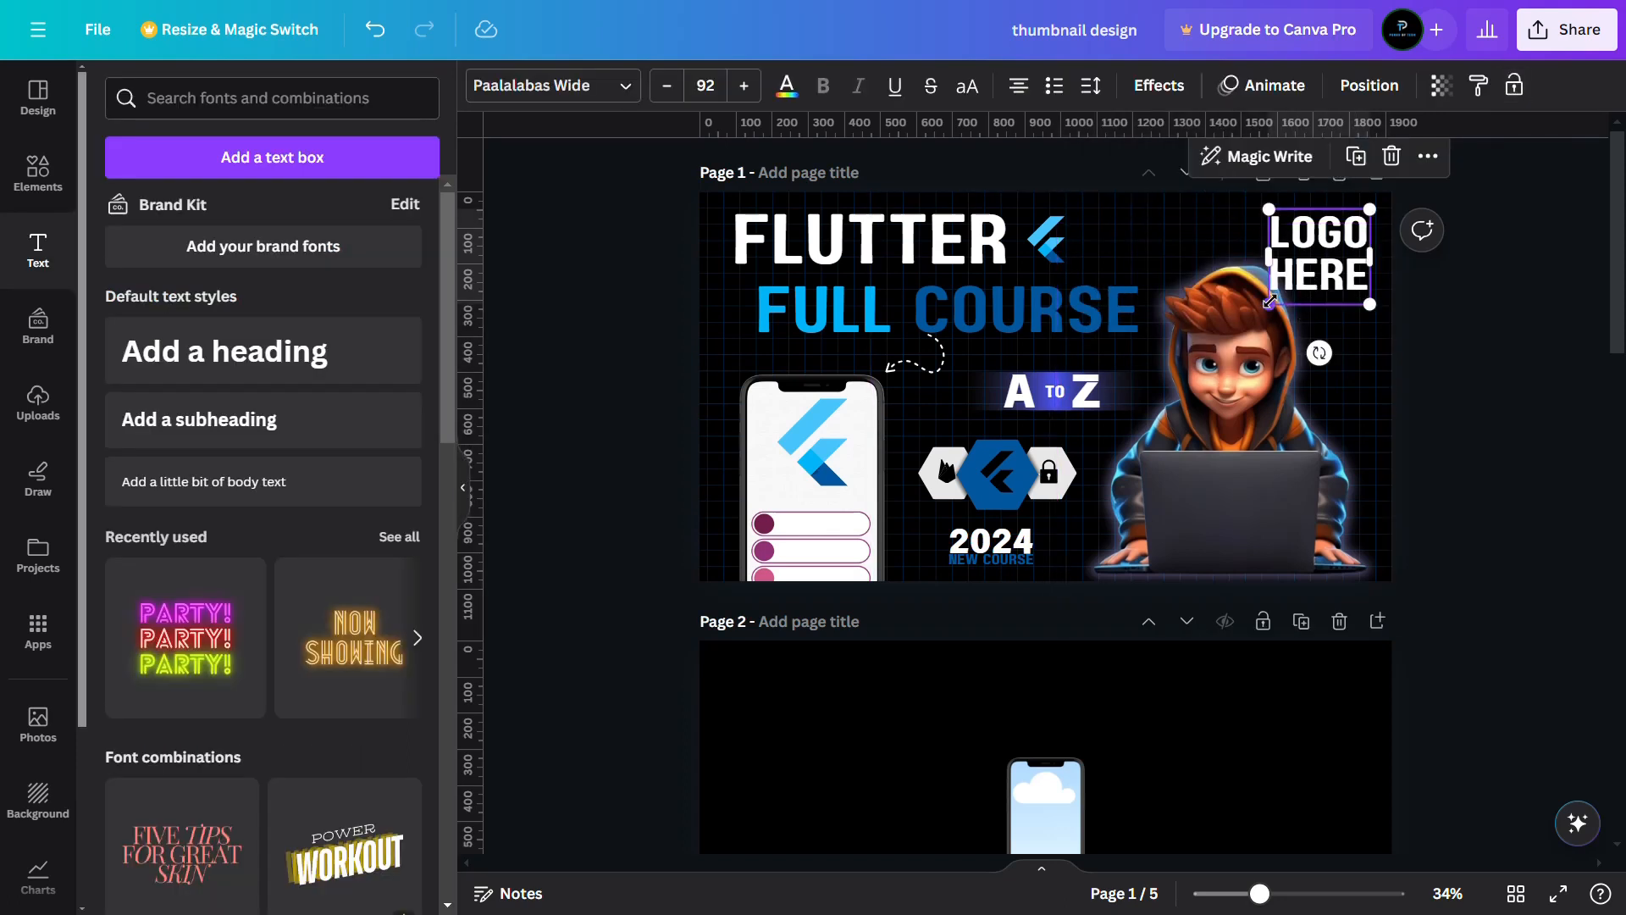
drag(1269, 301, 1389, 284)
click(1522, 387)
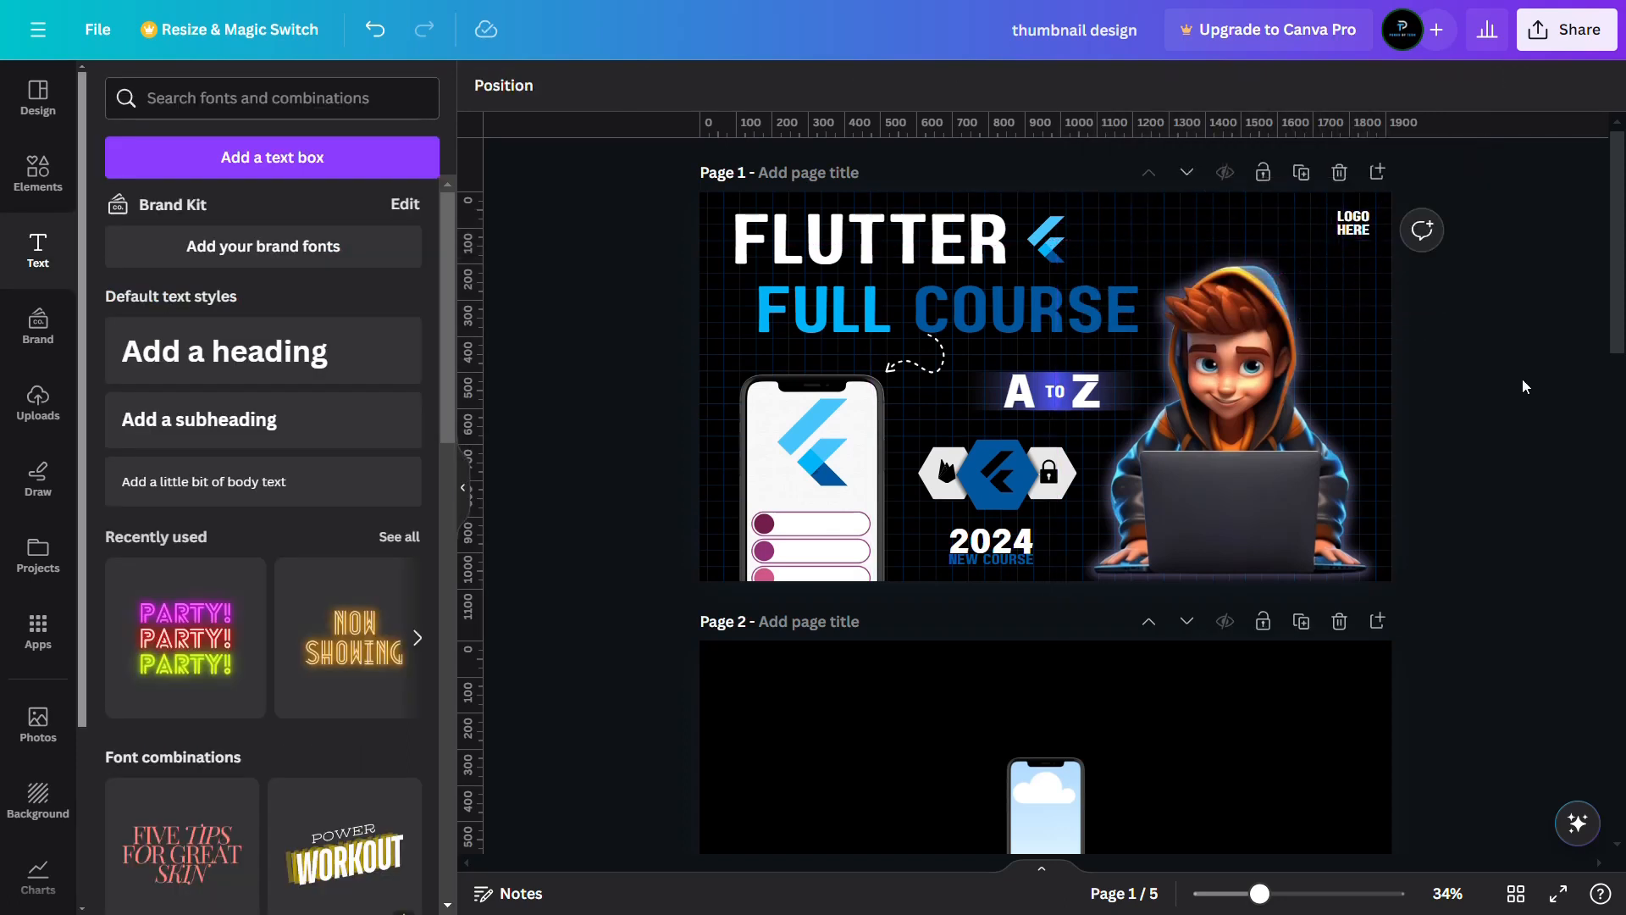
Raise the hexagon group slightly between the A TO Z band and the 2024 text
drag(973, 462, 973, 448)
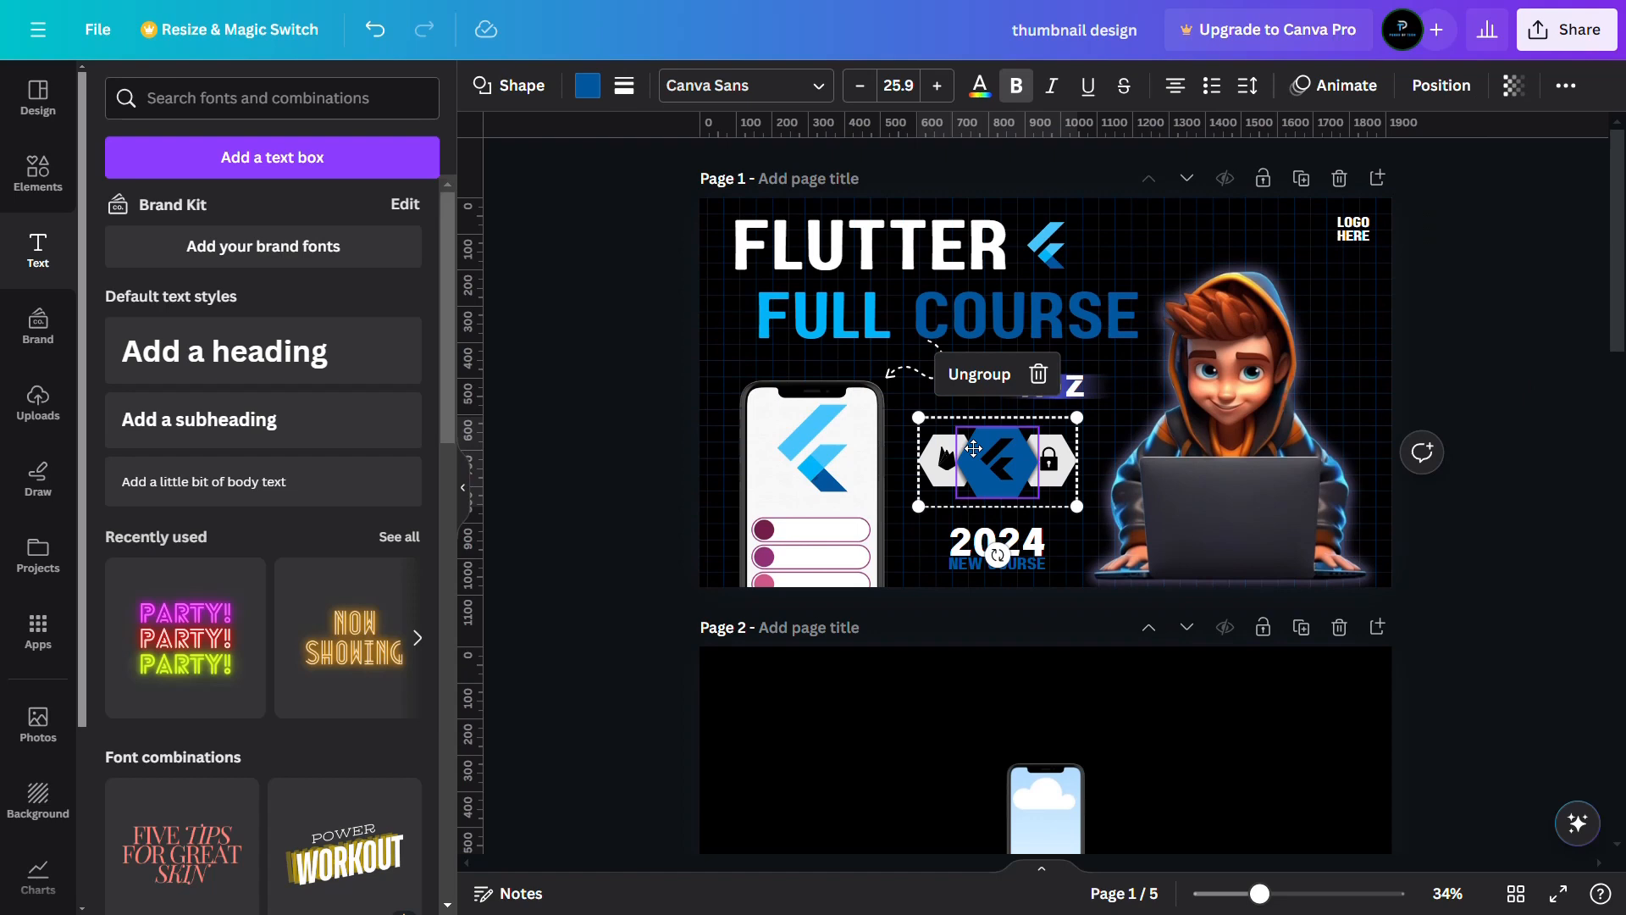
Add a recently used wavy outline shape and place it over the thumbnail's upper-right corner around LOGO HERE
click(44, 188)
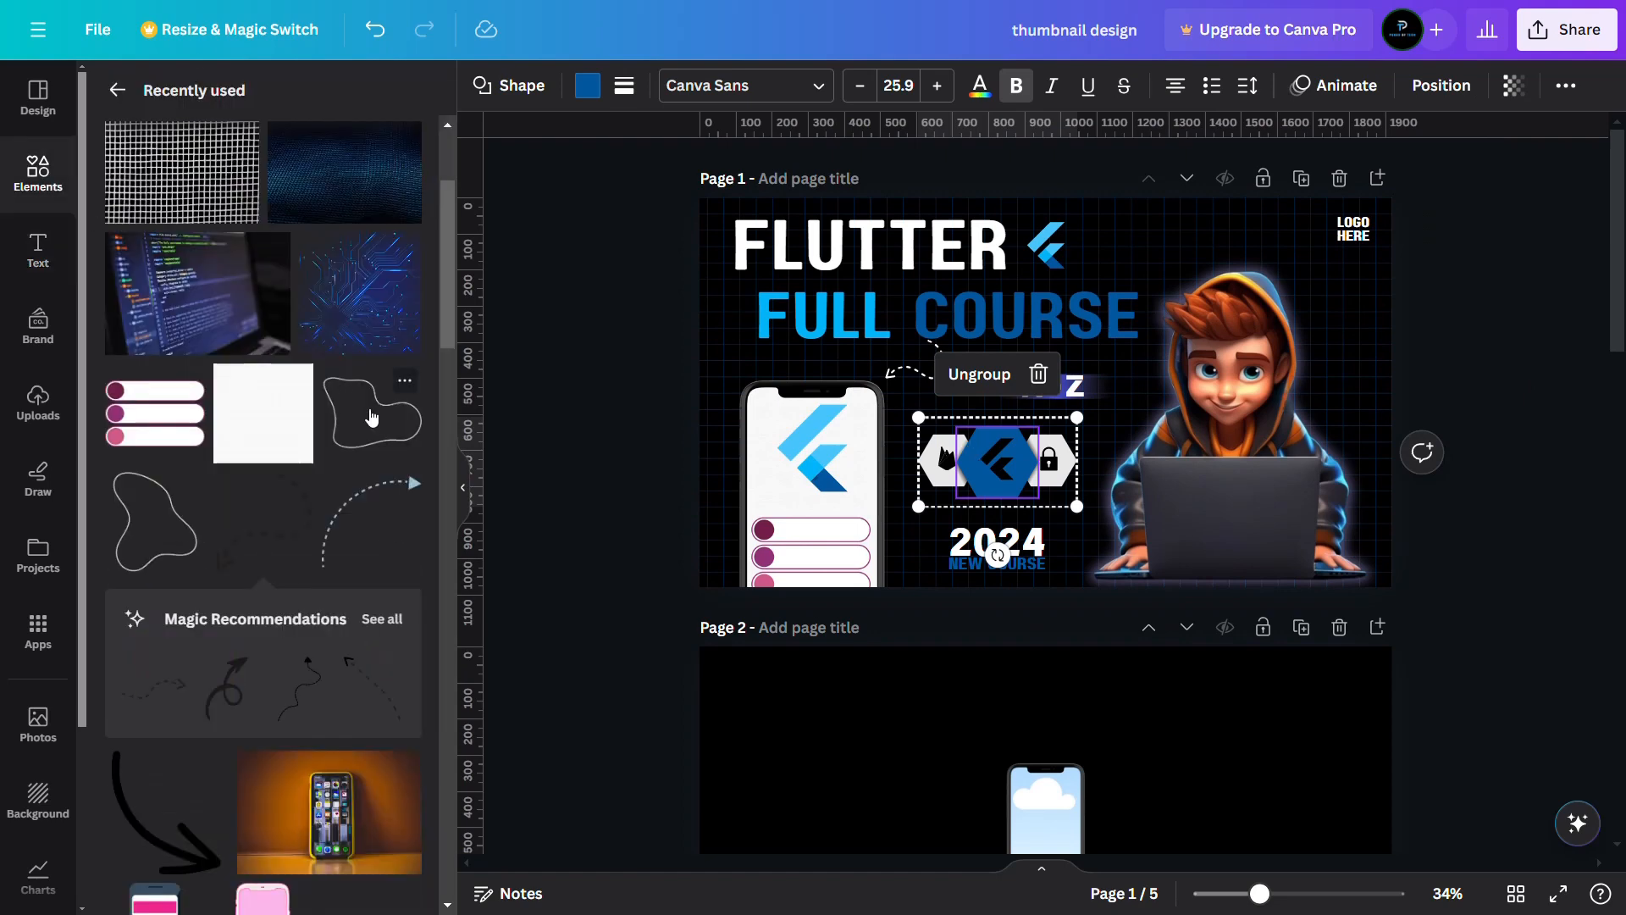
click(372, 419)
drag(1220, 335, 1495, 254)
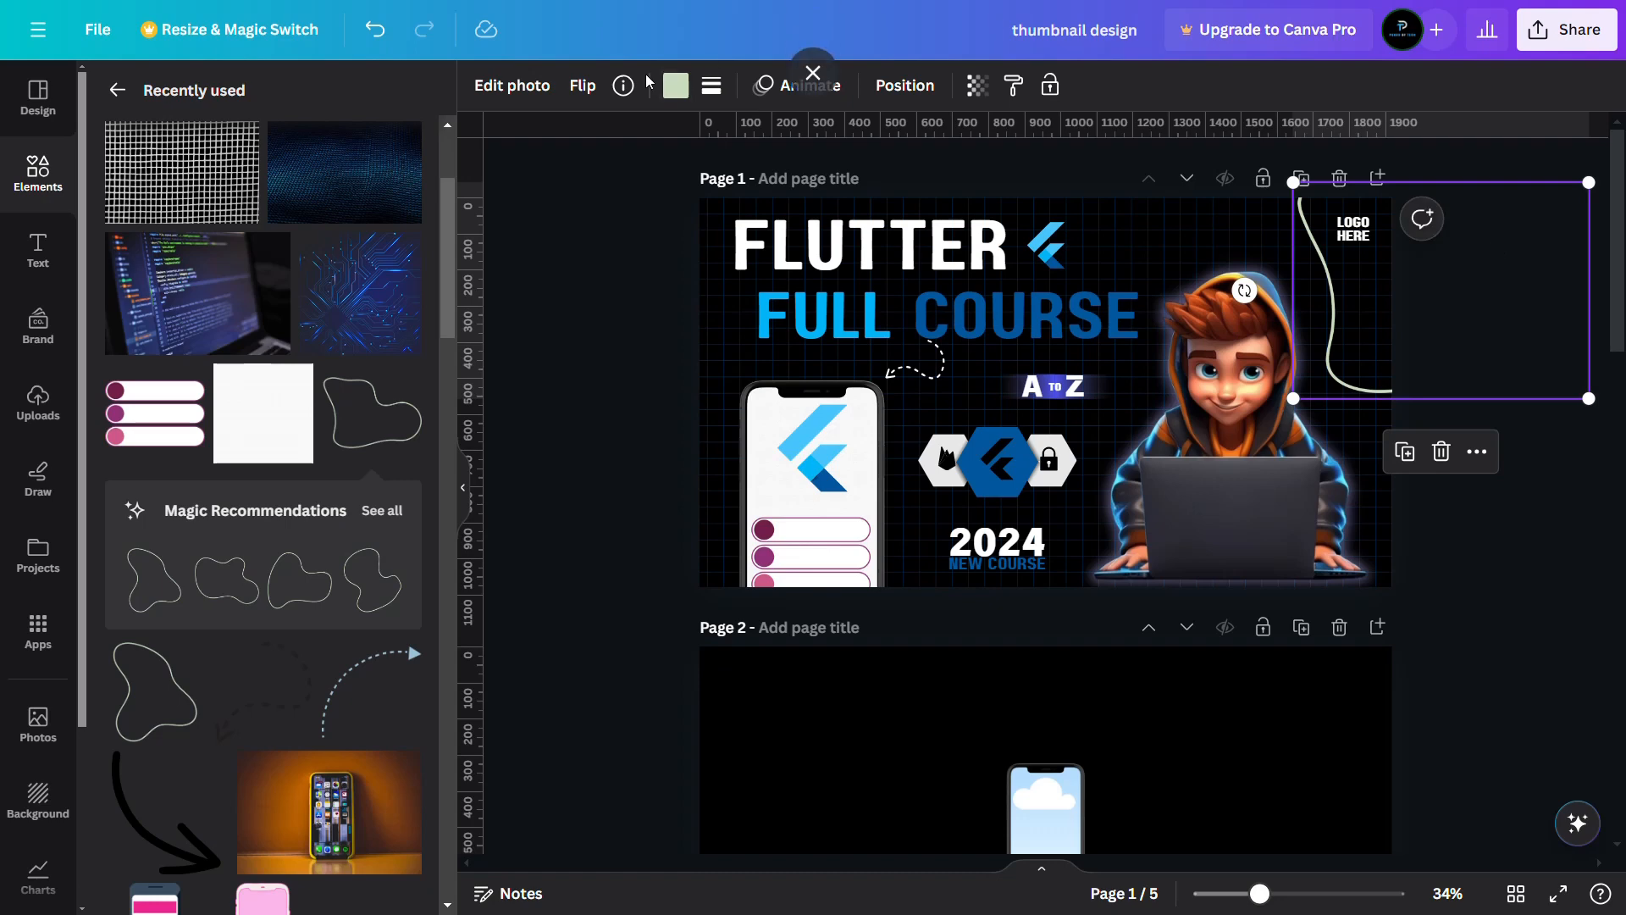
Colour the upper-right wavy outline dark blue #00569e and lower its transparency to about 42
click(675, 84)
click(231, 215)
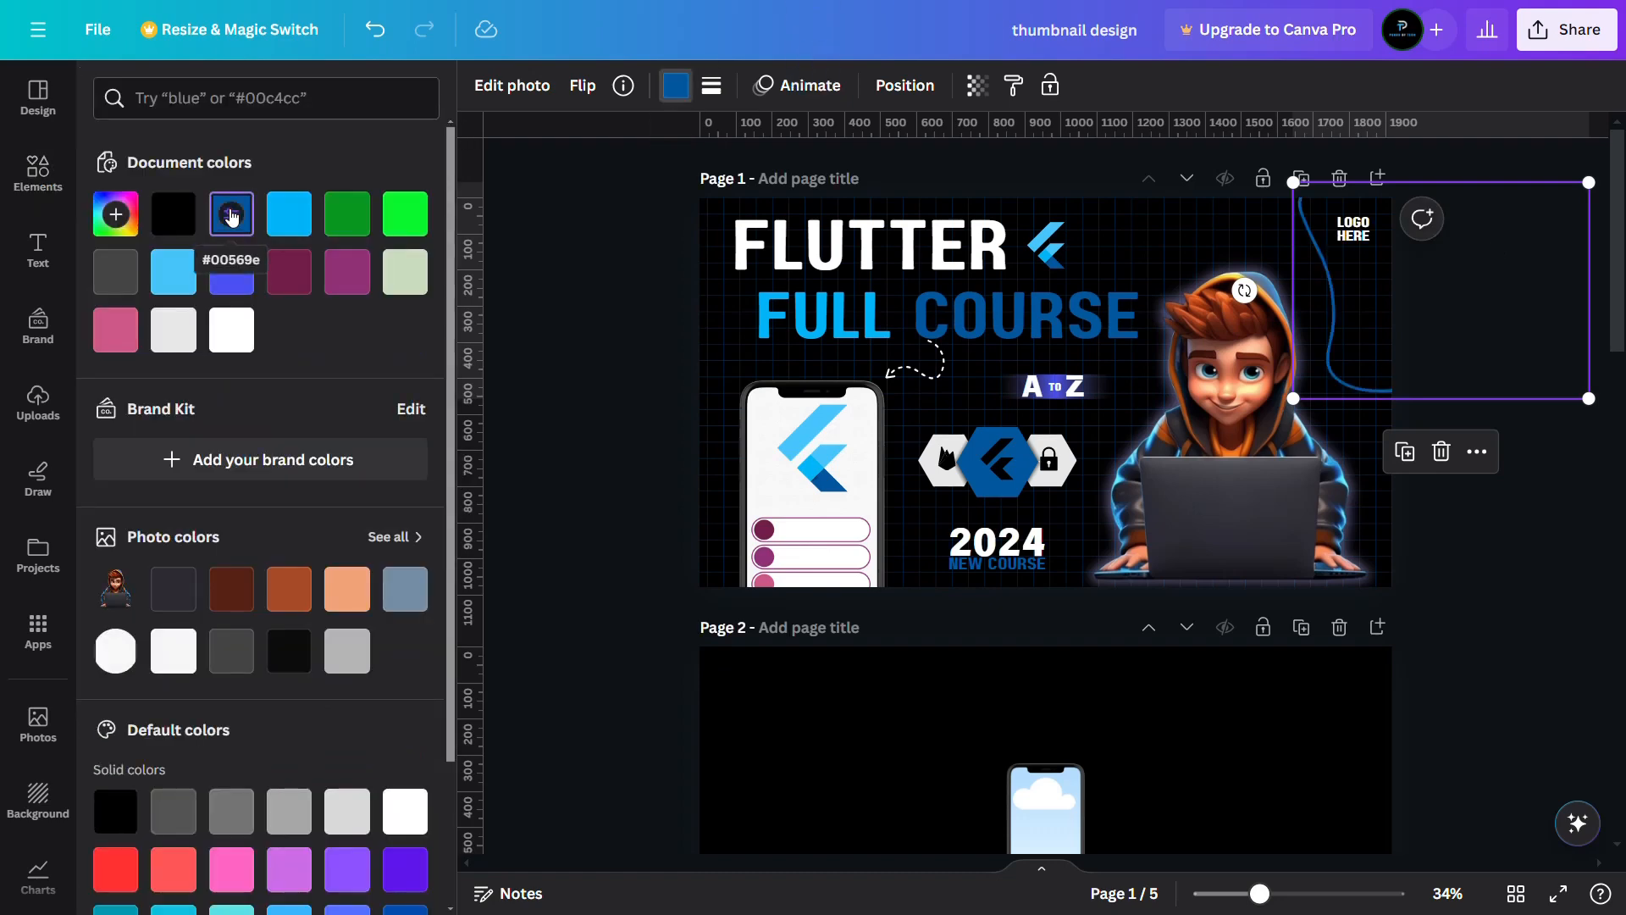
click(977, 84)
drag(915, 173, 796, 182)
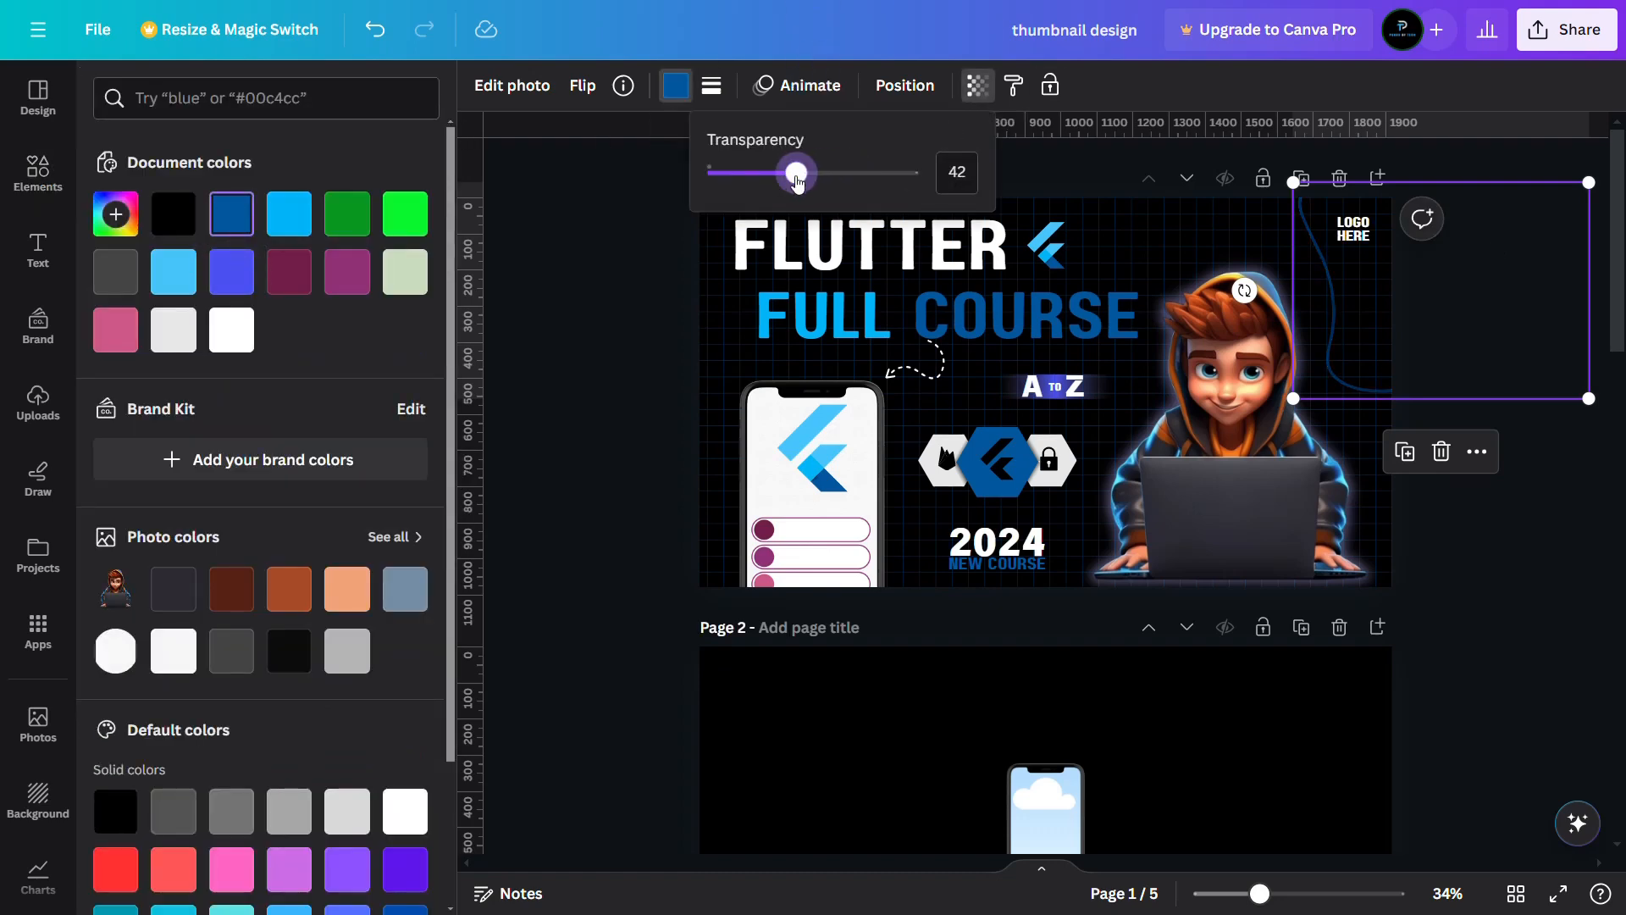
Add a second recently used wavy outline, enlarge it and place it across the thumbnail's upper-left corner
click(38, 173)
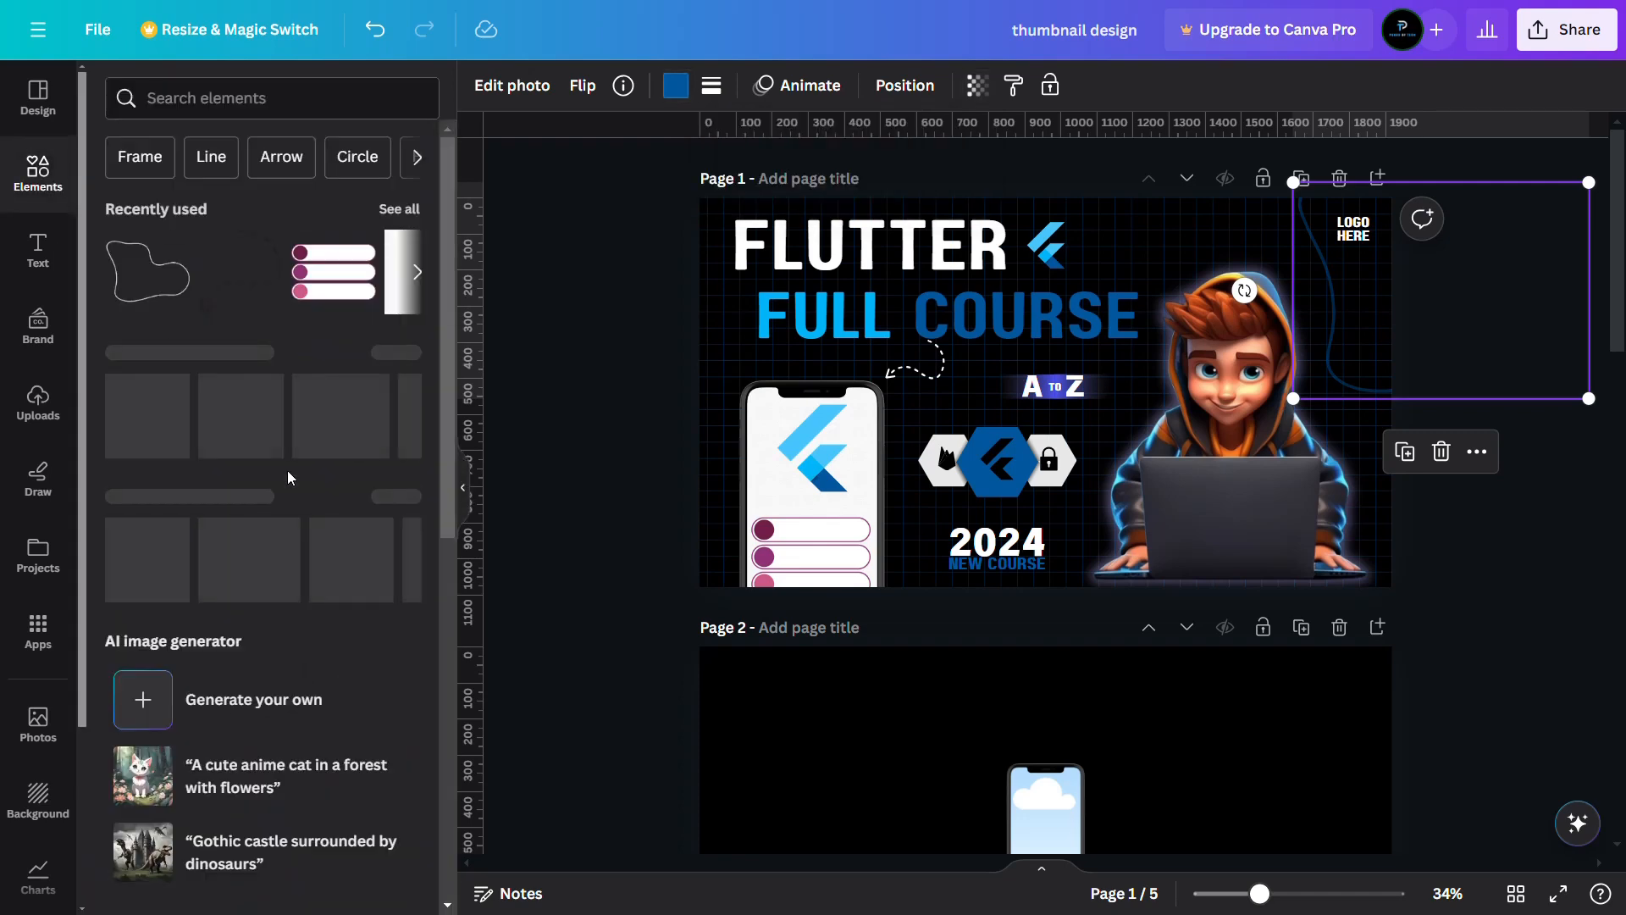
click(396, 209)
click(282, 517)
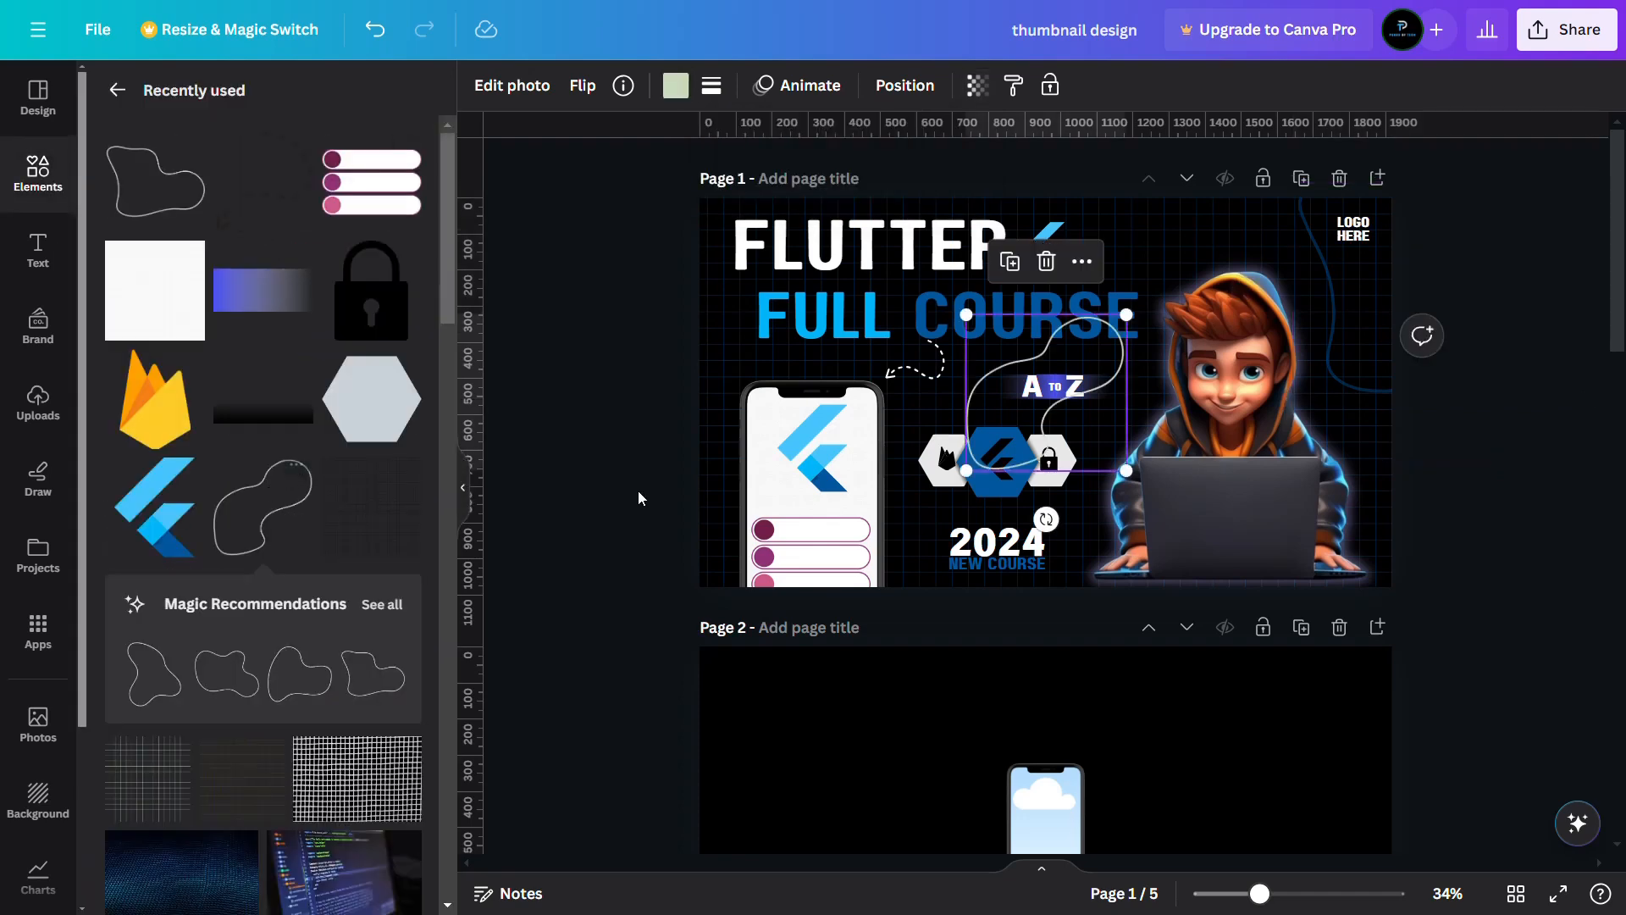
drag(1079, 359, 930, 183)
drag(725, 344, 679, 262)
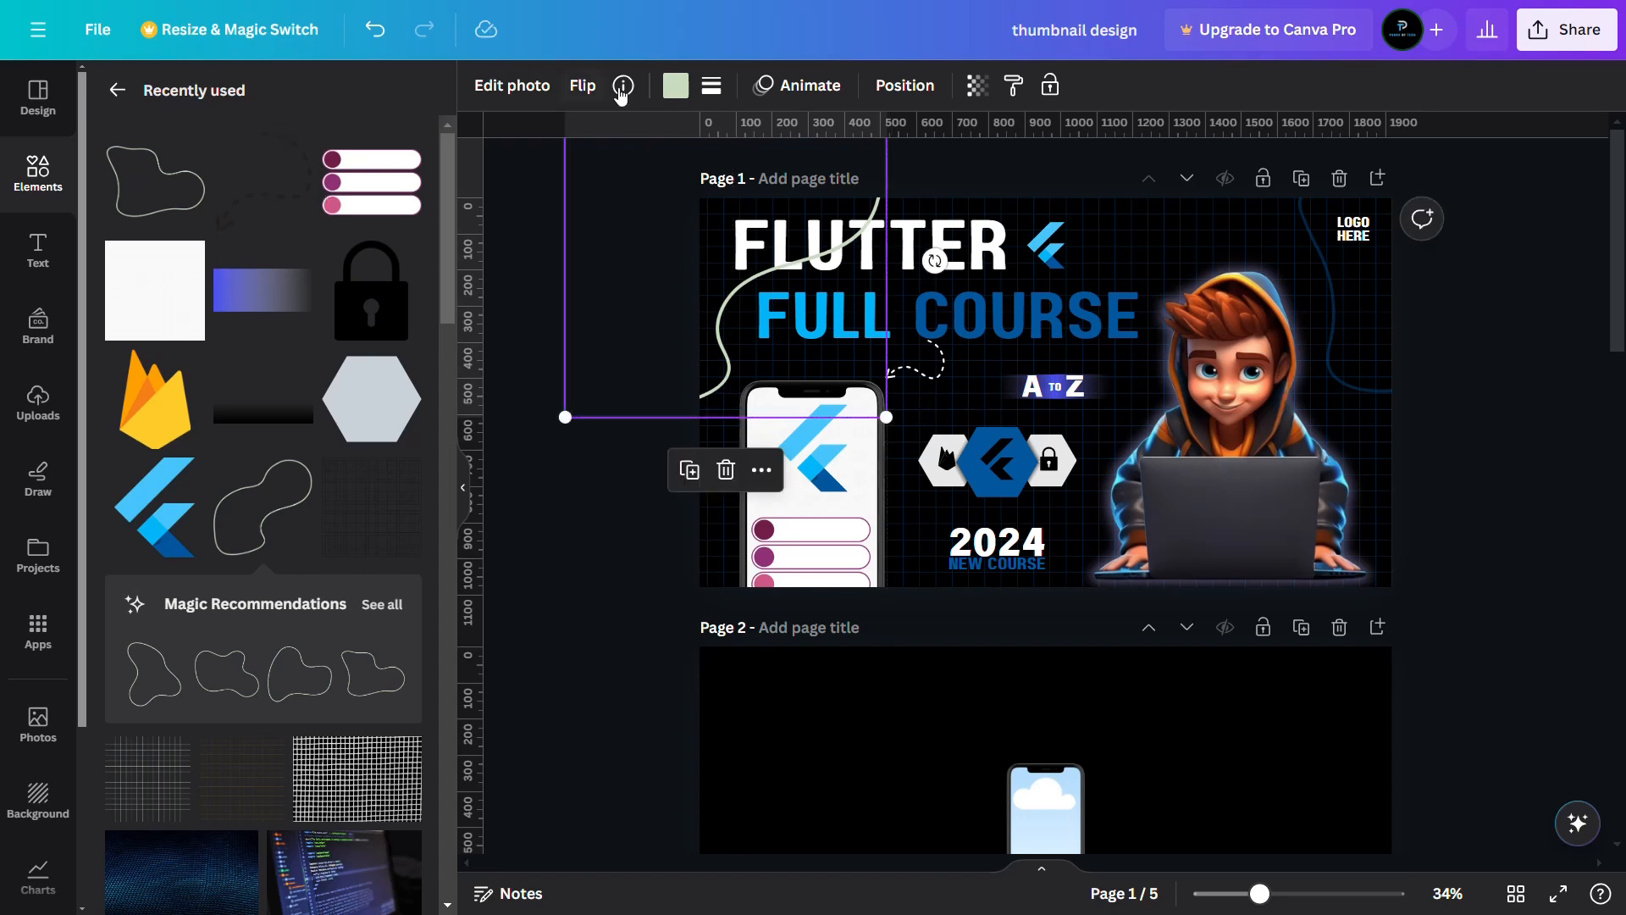
Colour the upper-left wavy outline light blue #00b5f8 and lower its transparency to about 36
click(675, 86)
click(278, 210)
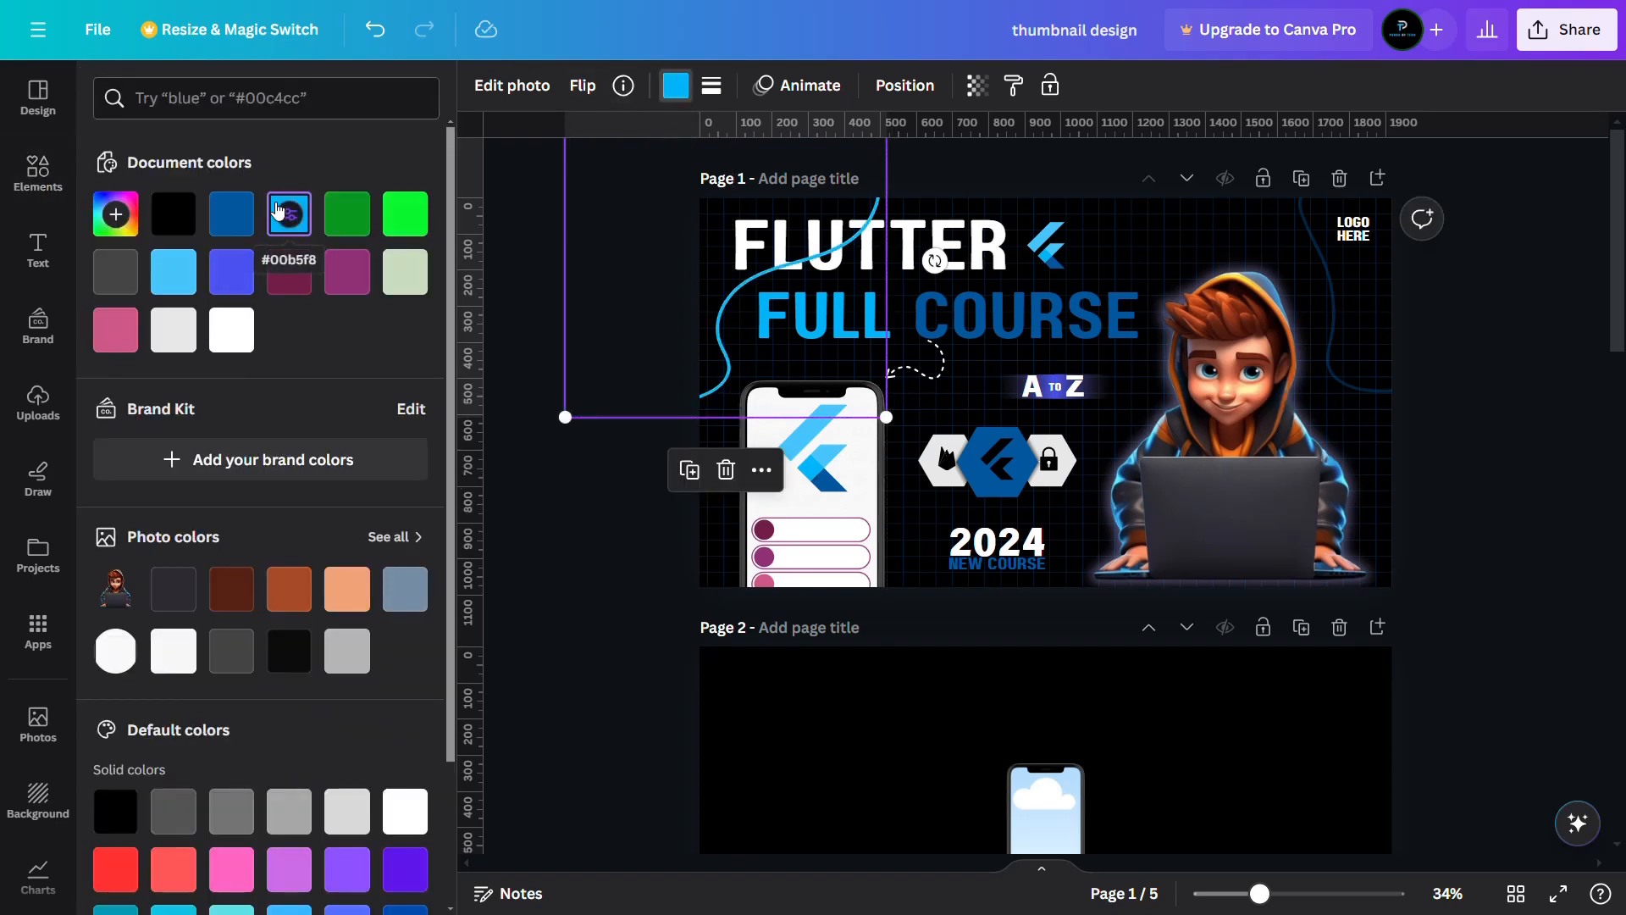
click(979, 89)
drag(917, 172, 783, 175)
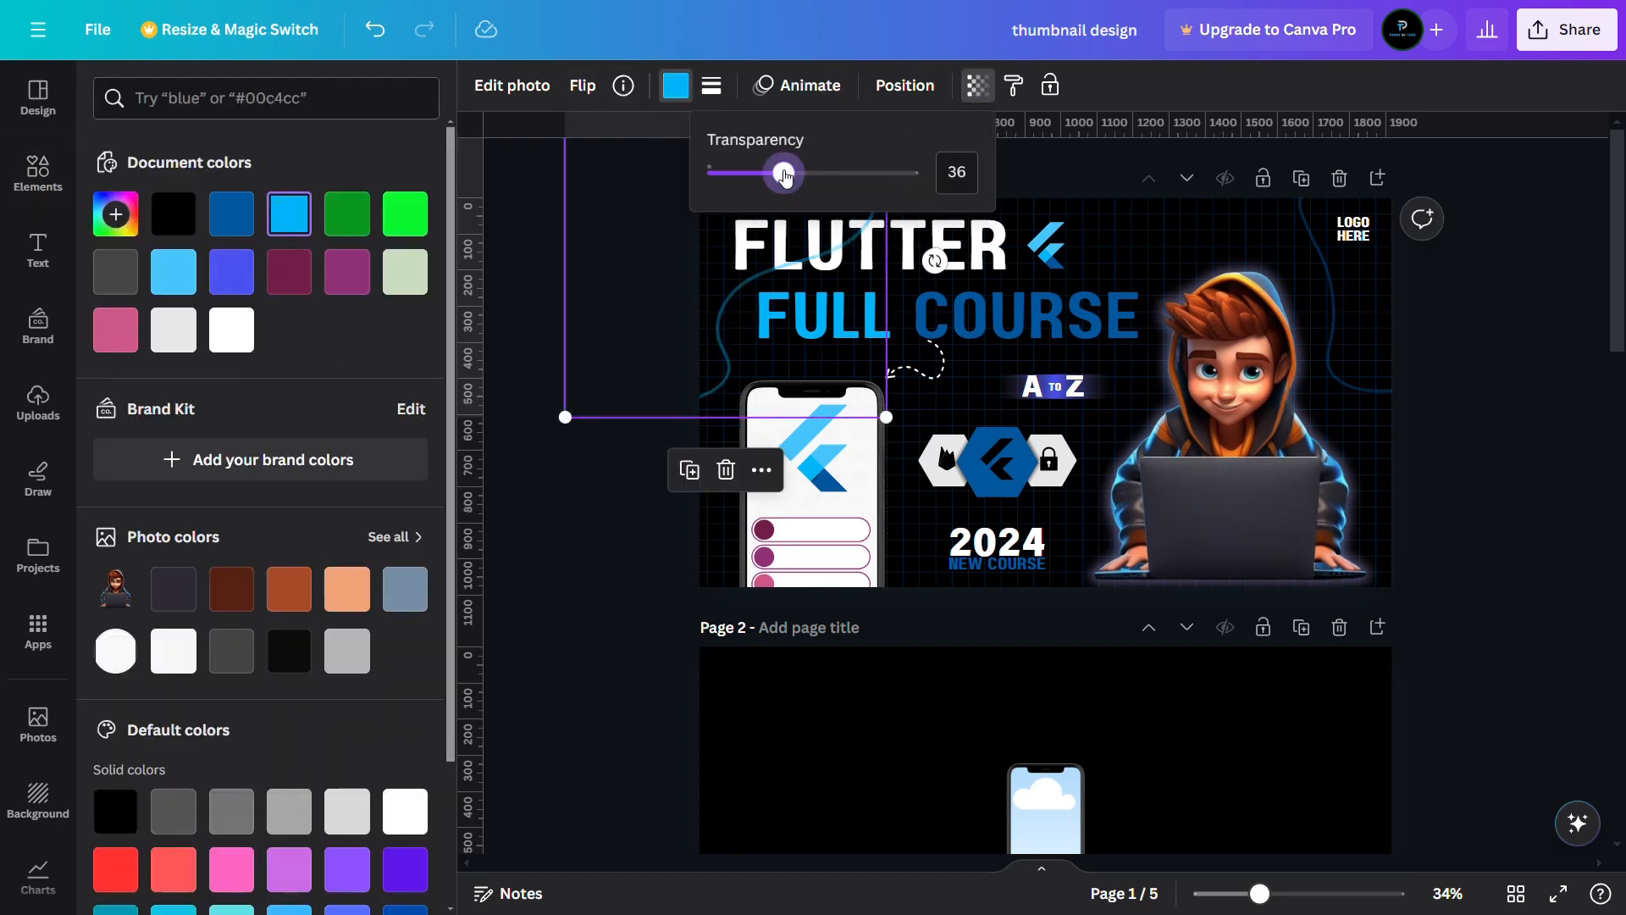
click(783, 269)
Add a third recently used wavy outline, enlarge it and place it over the thumbnail's lower edge around the hexagons
scroll(258, 549, down, 3)
click(251, 615)
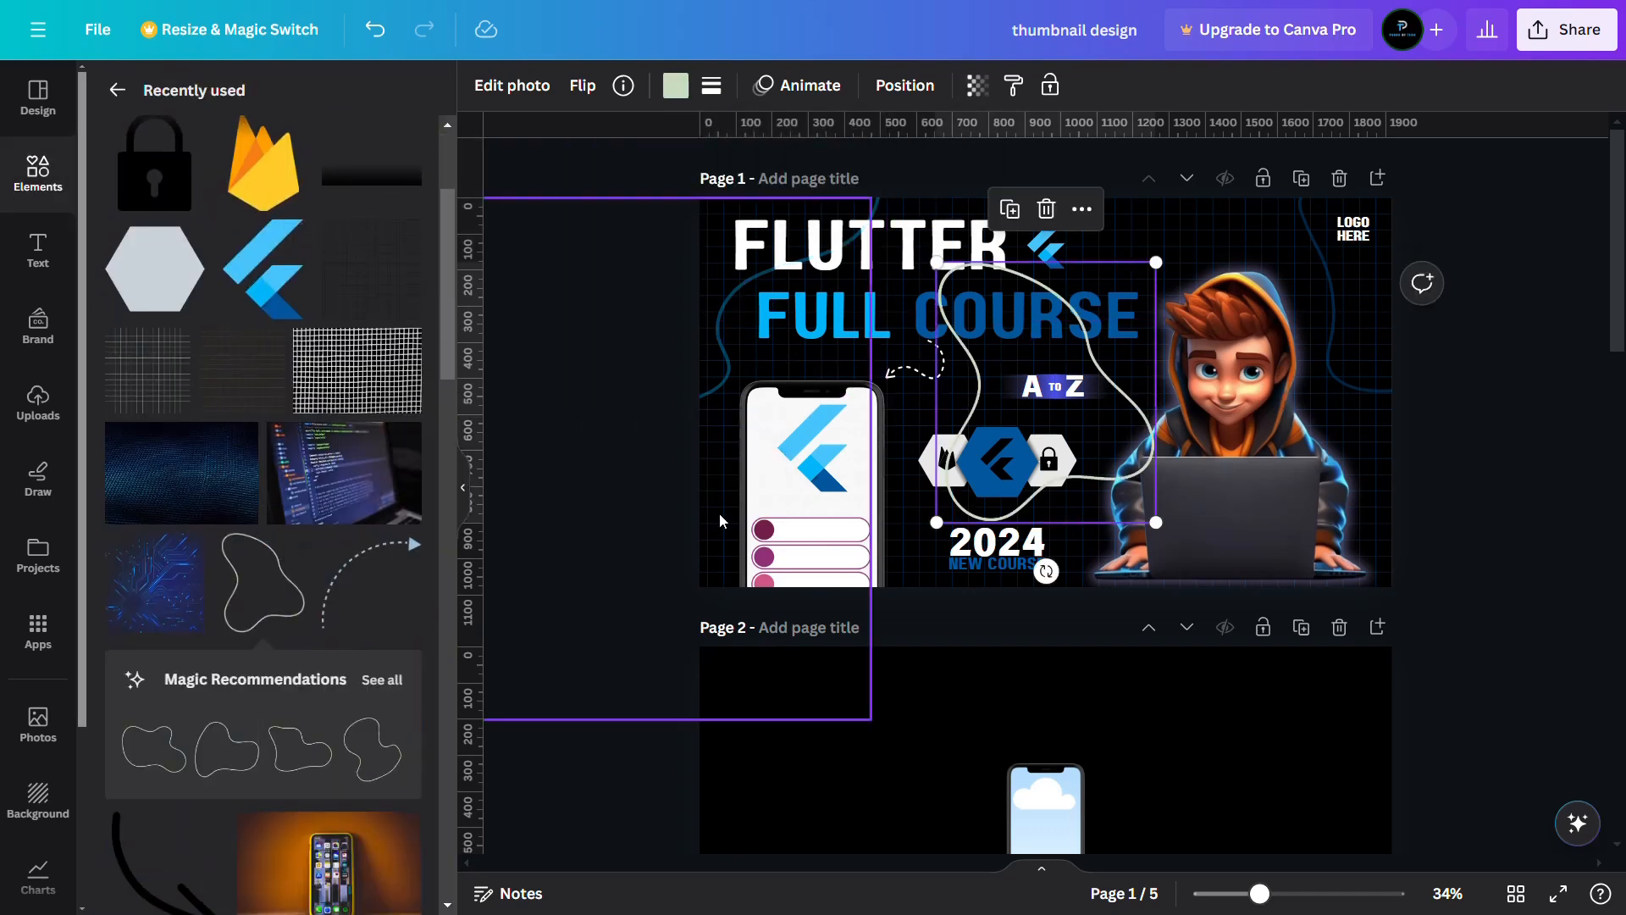
drag(1133, 401, 1118, 520)
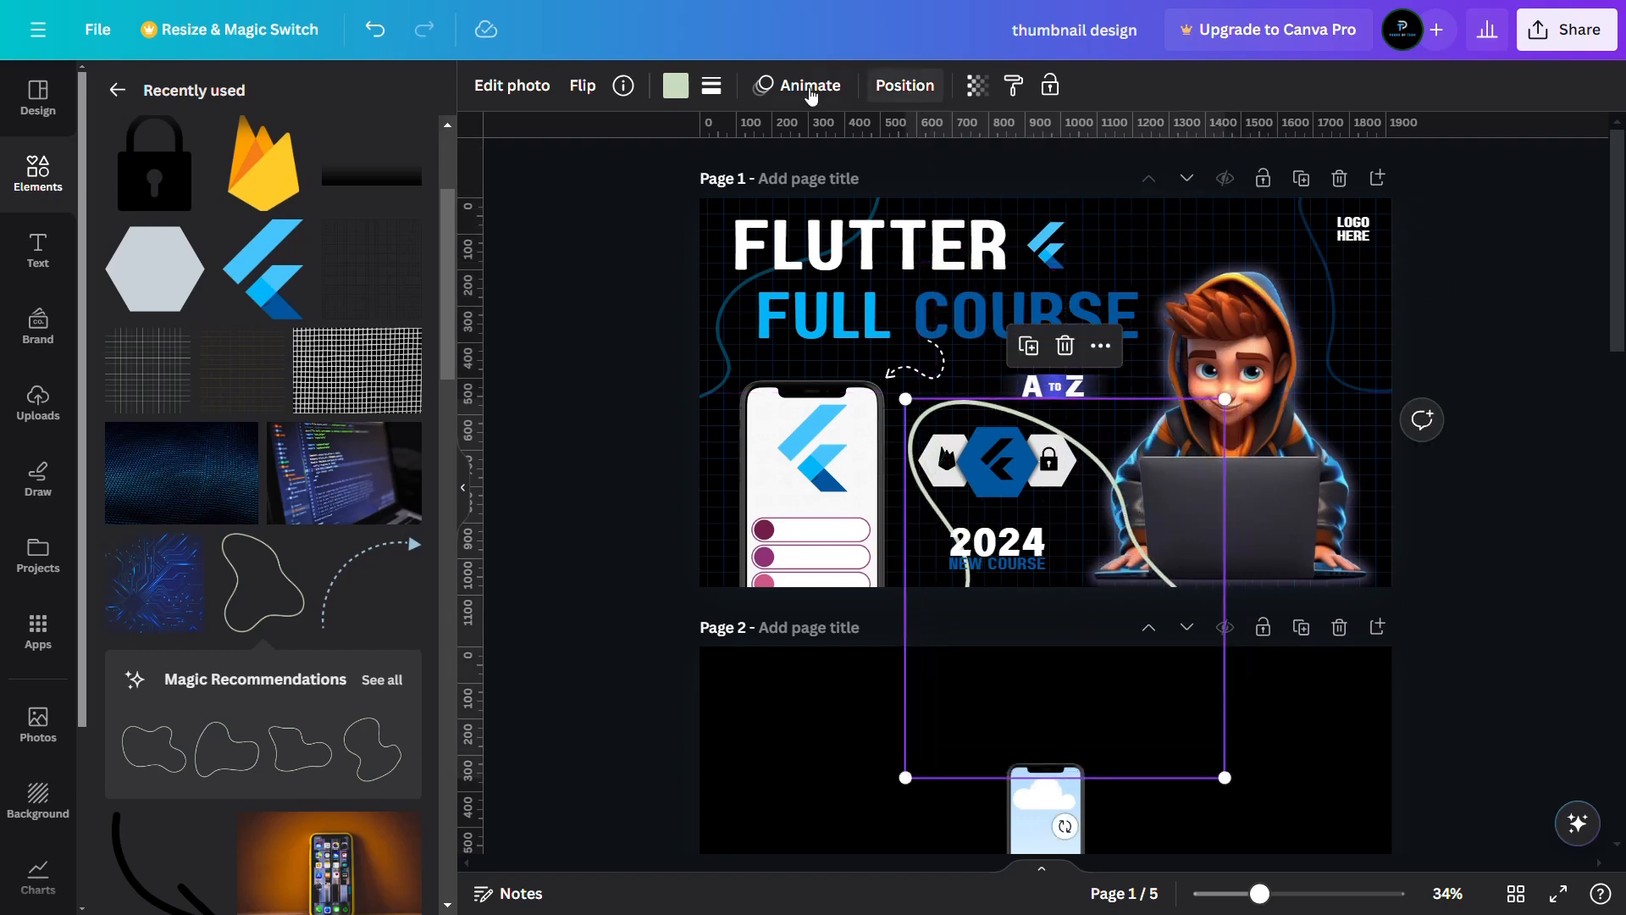
Colour the lower wavy outline dark blue #00569e and reduce its transparency value to make it faint
click(675, 85)
click(229, 223)
click(977, 86)
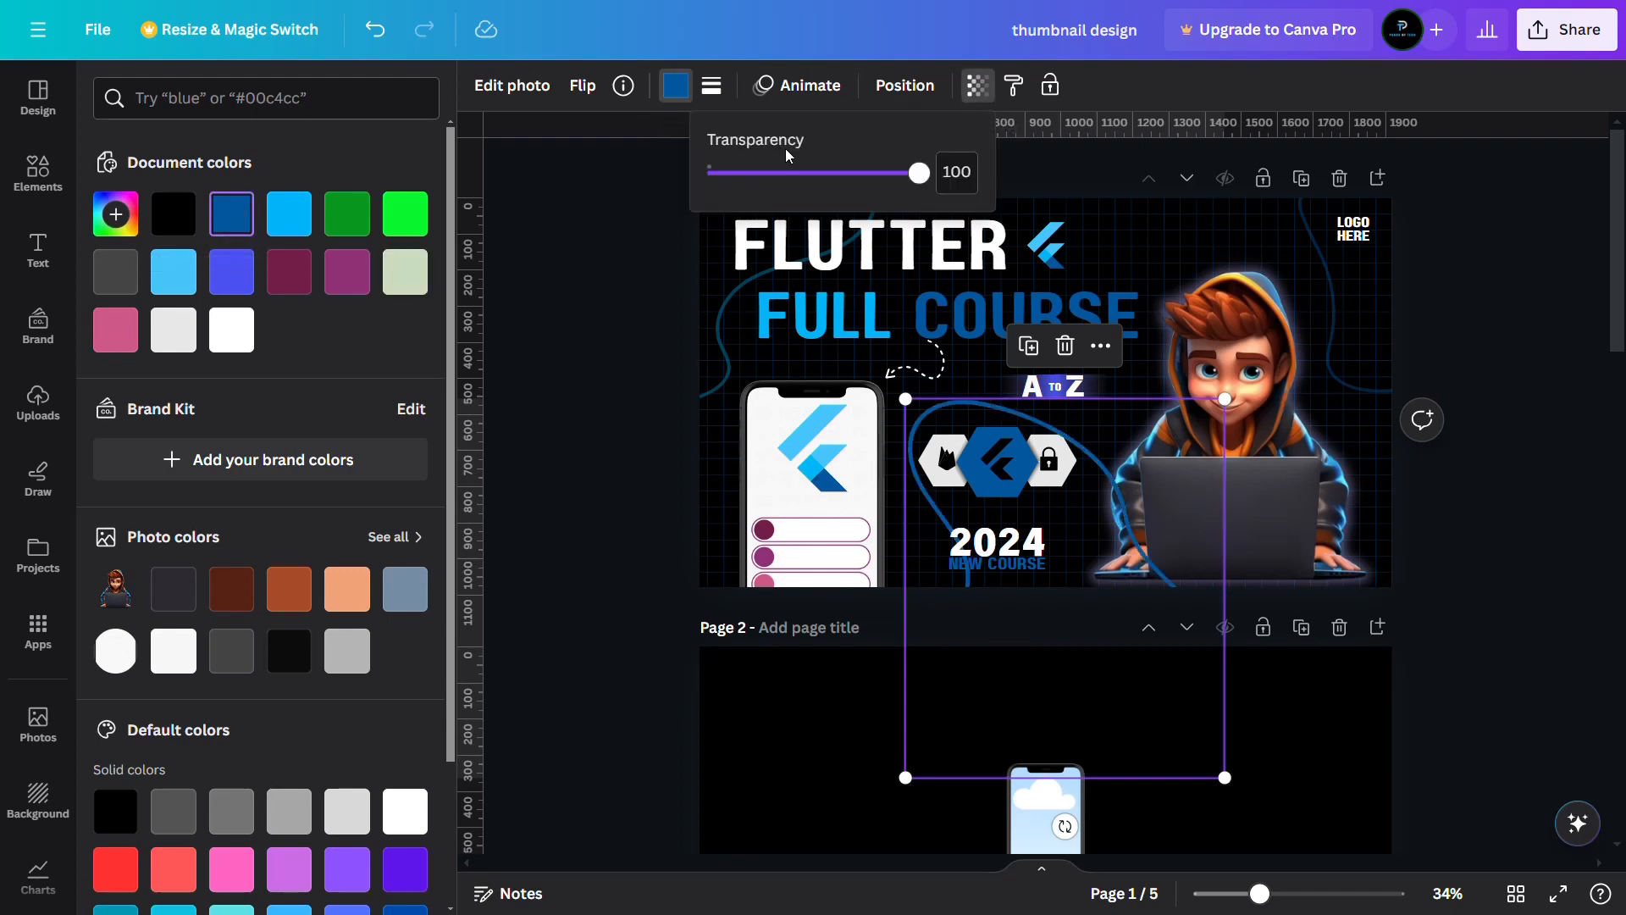
click(780, 175)
click(1059, 482)
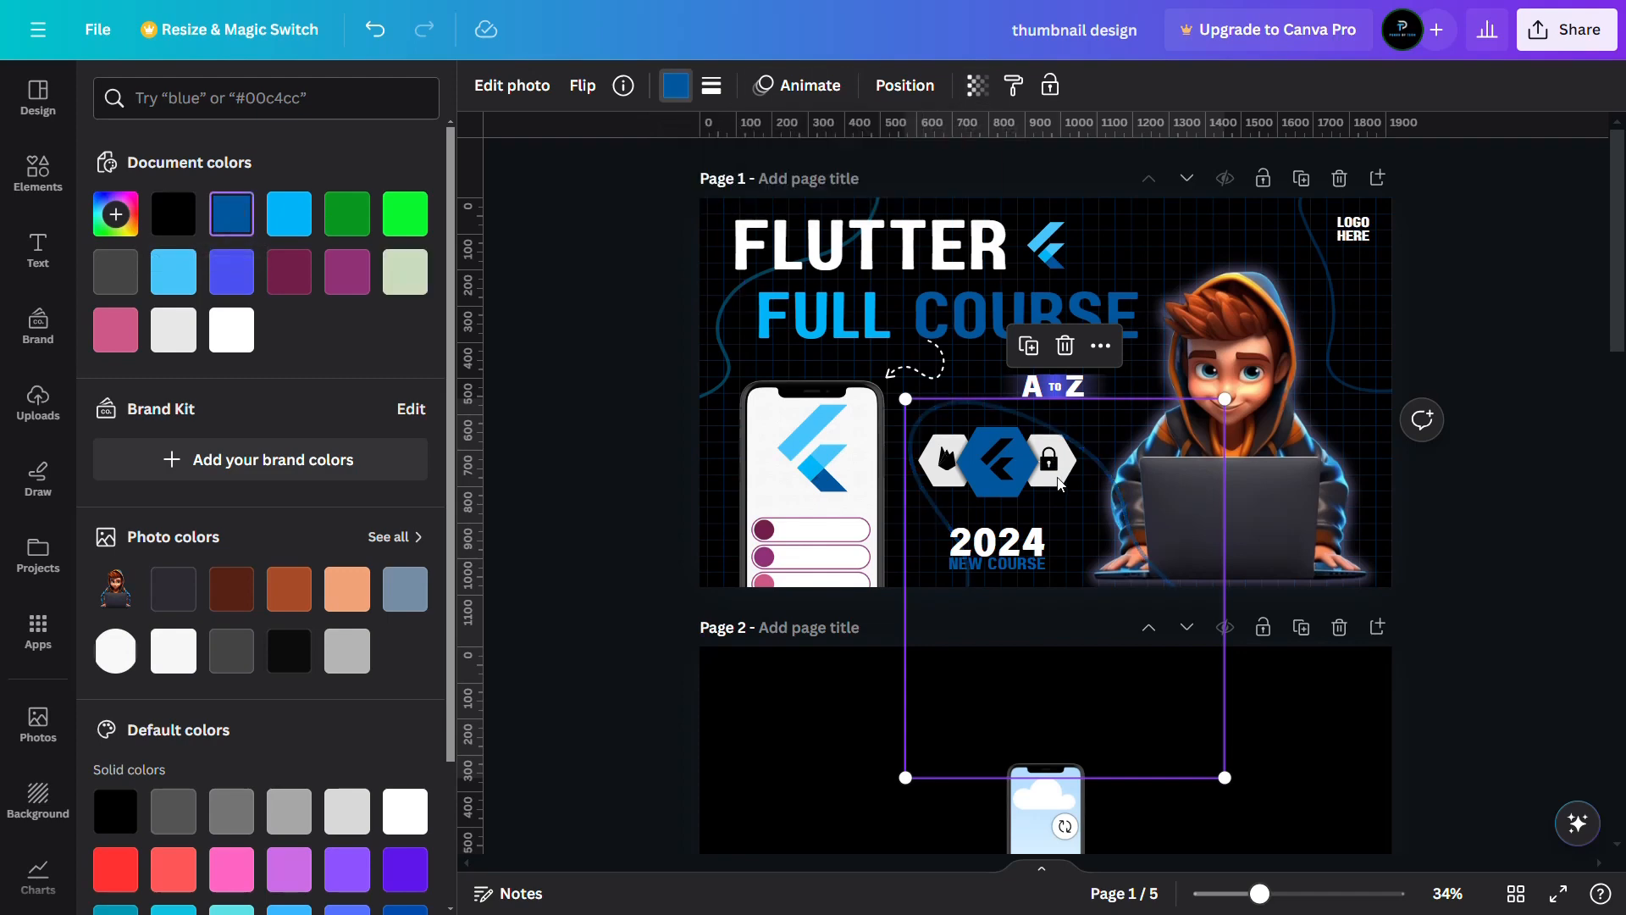
click(643, 463)
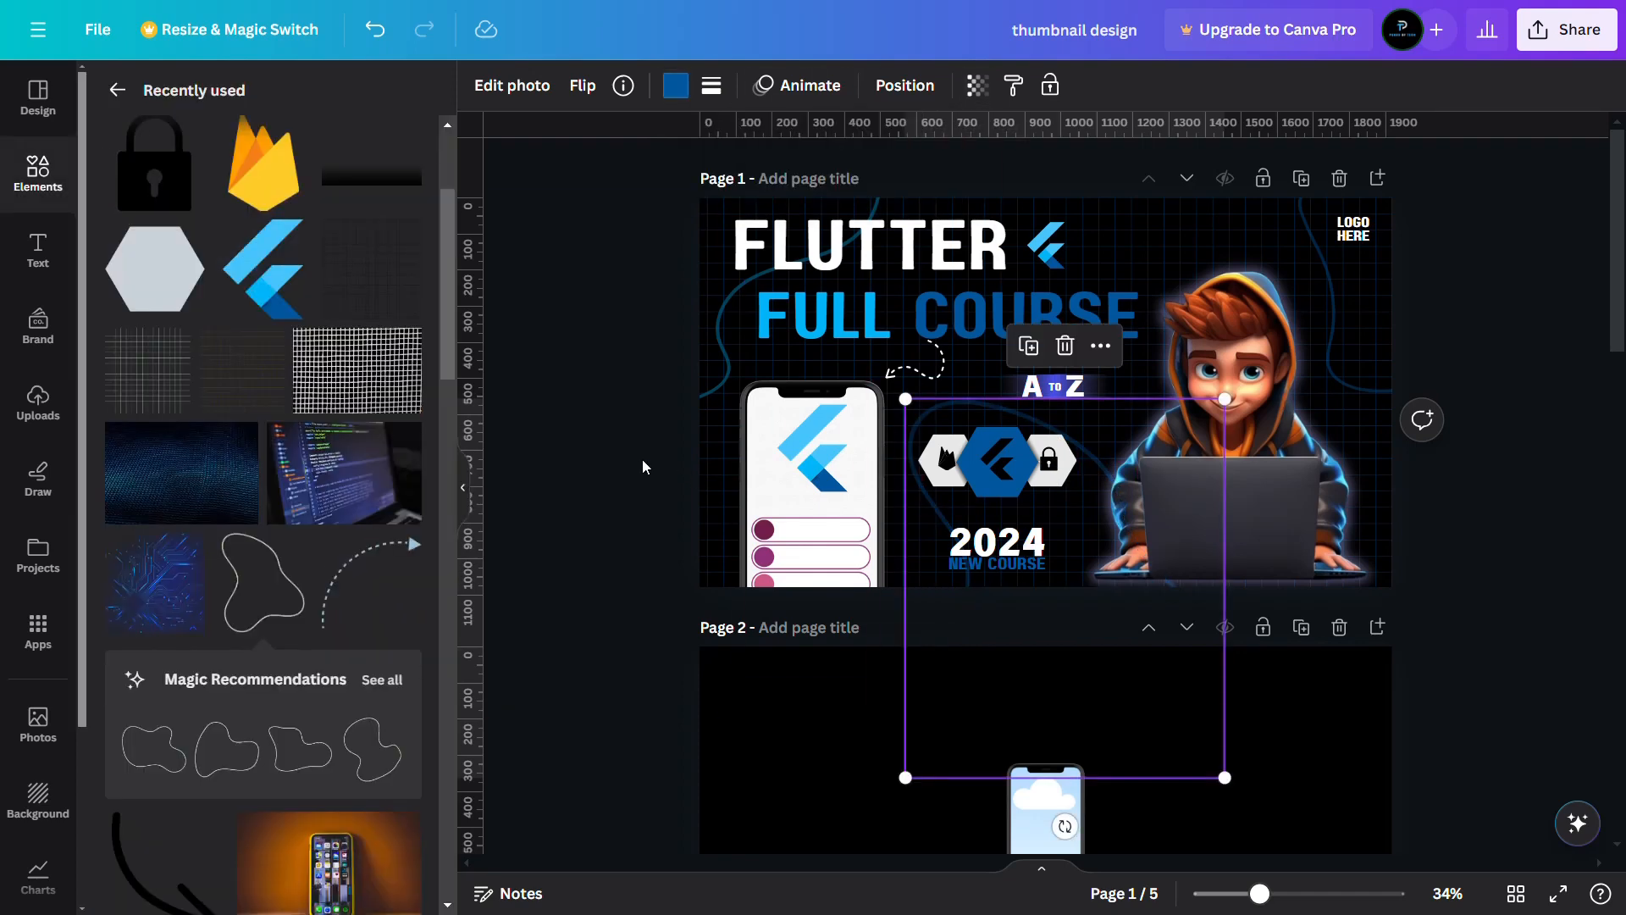